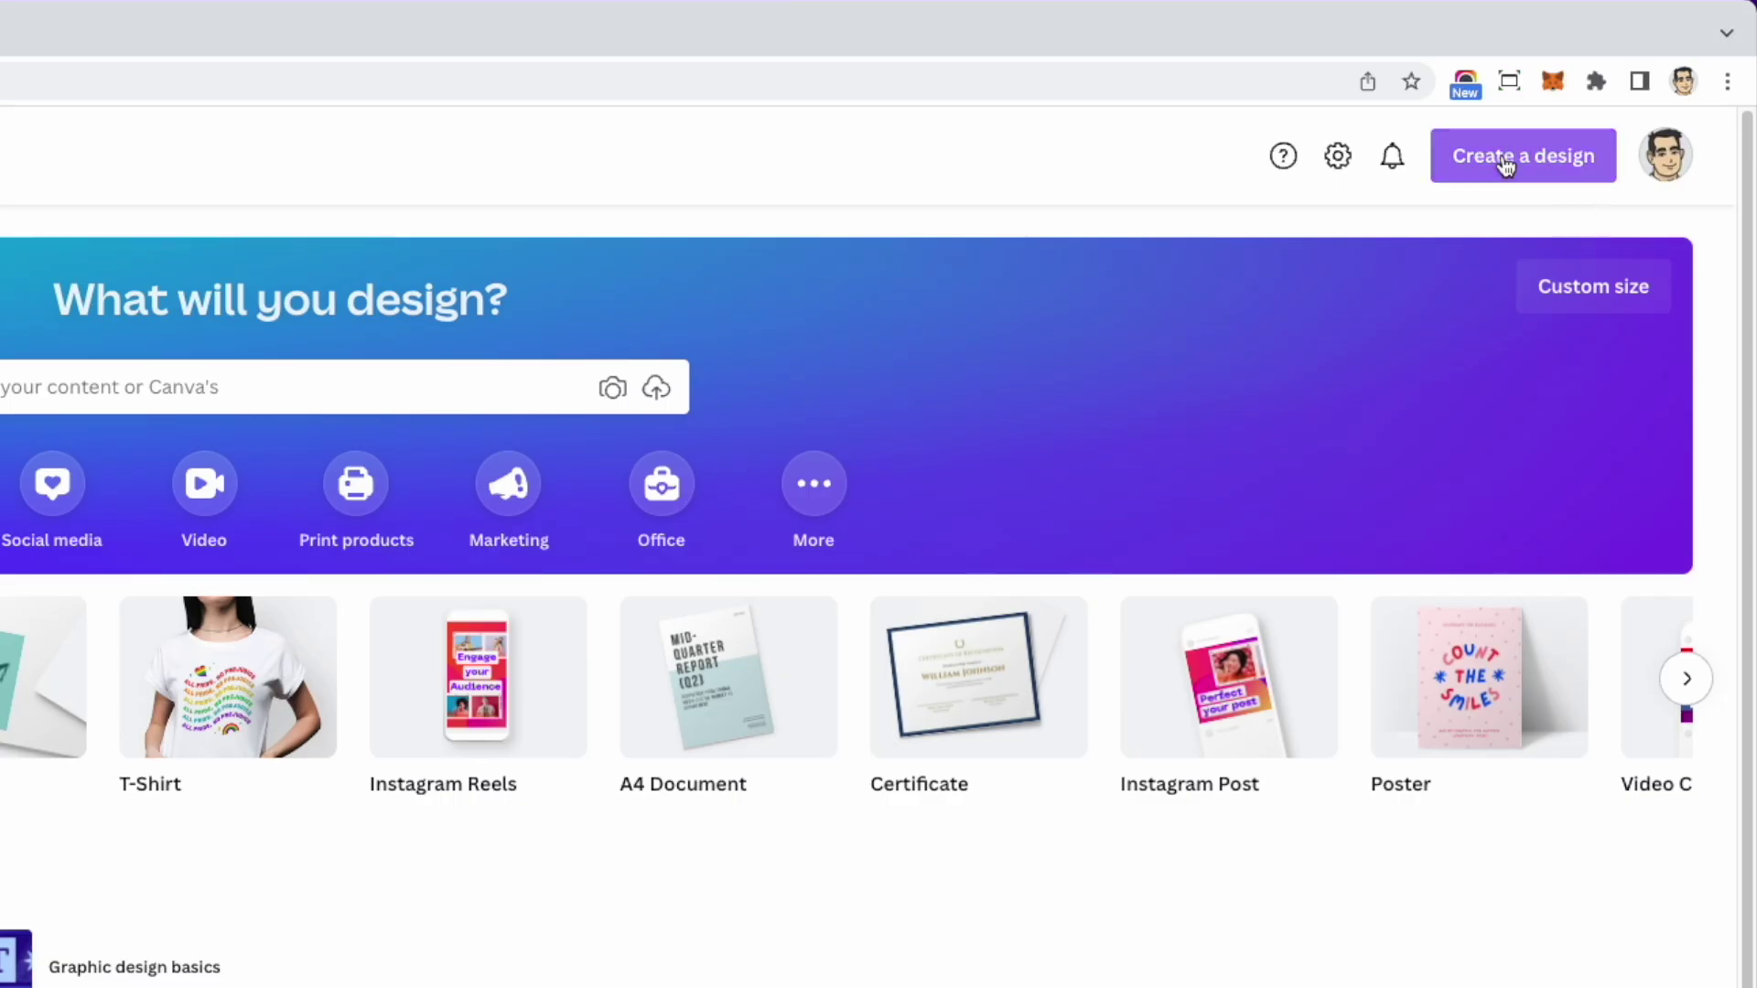
left_click(1598, 291)
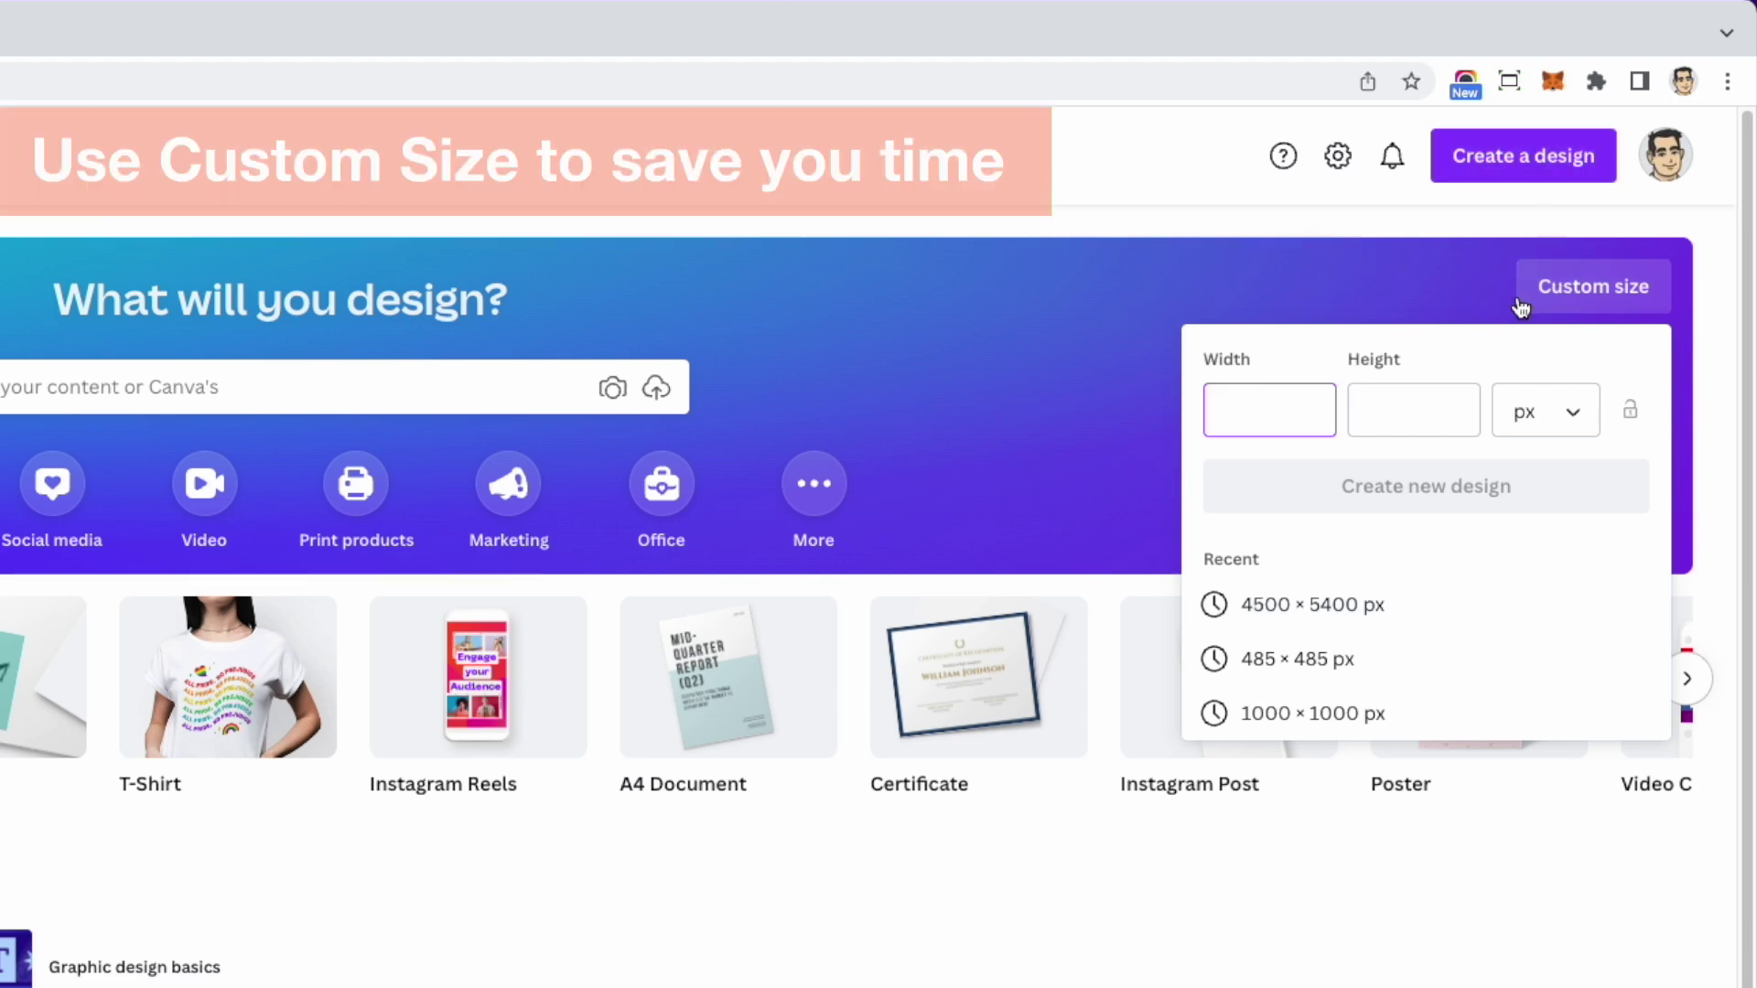
left_click(1544, 164)
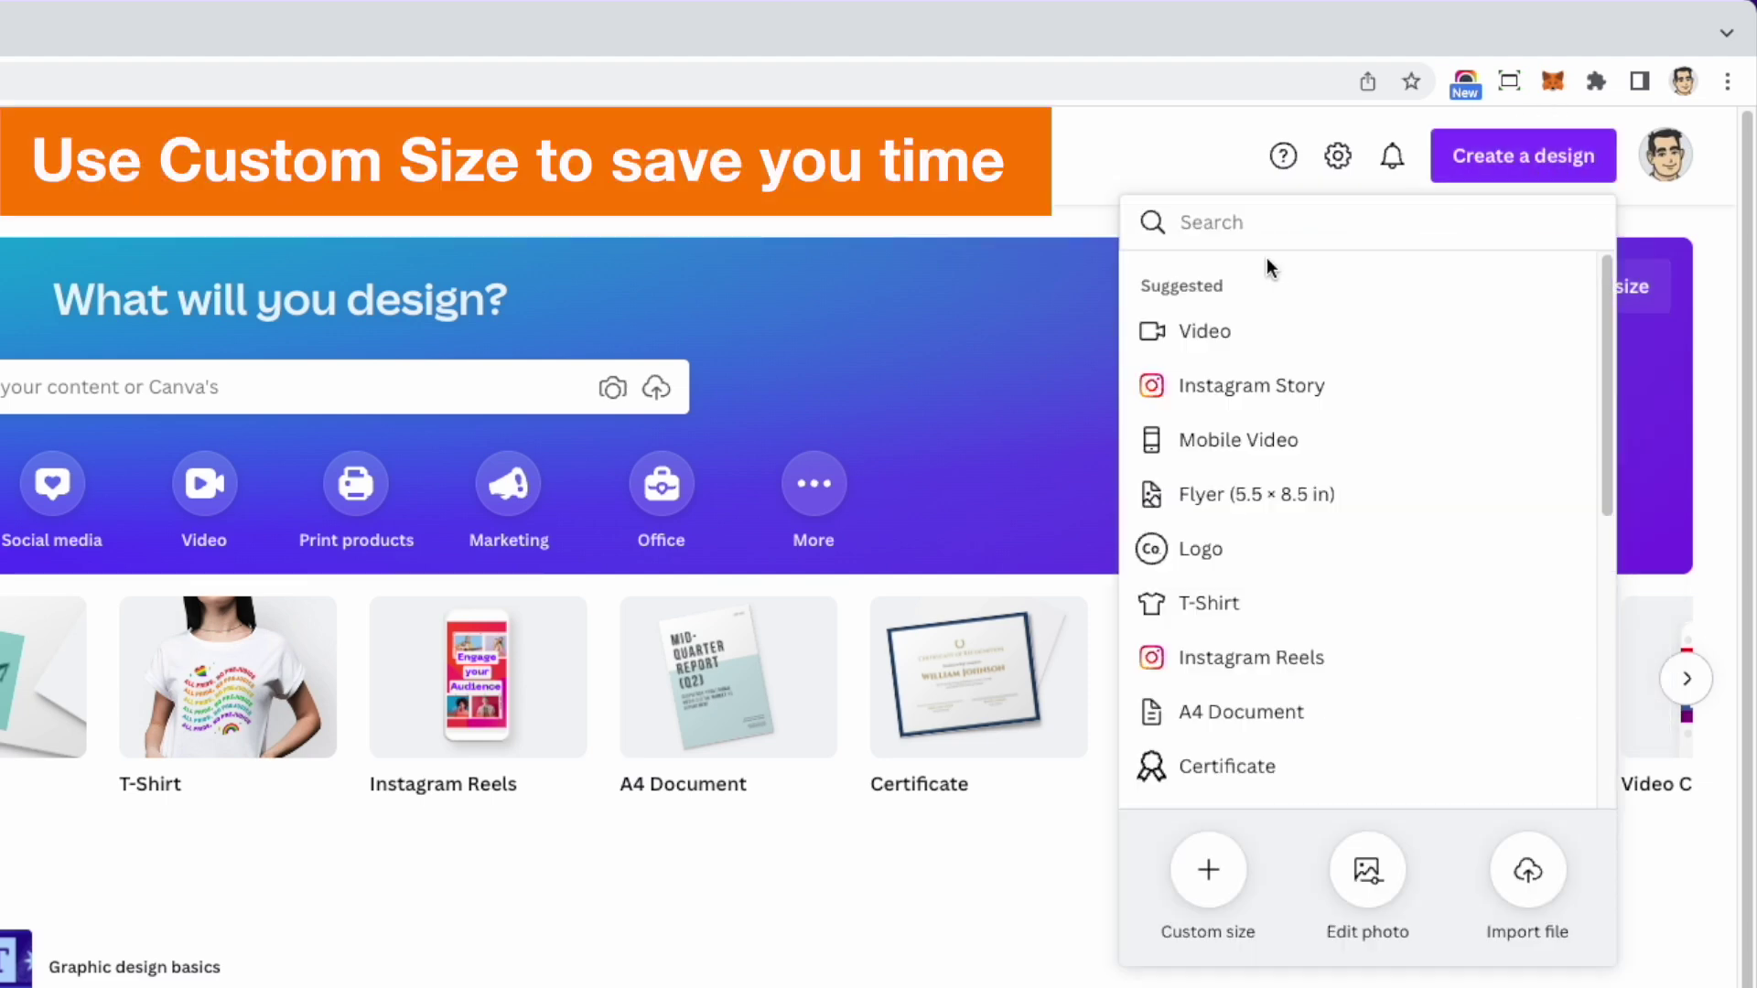
scroll(1313, 482, "down", 4)
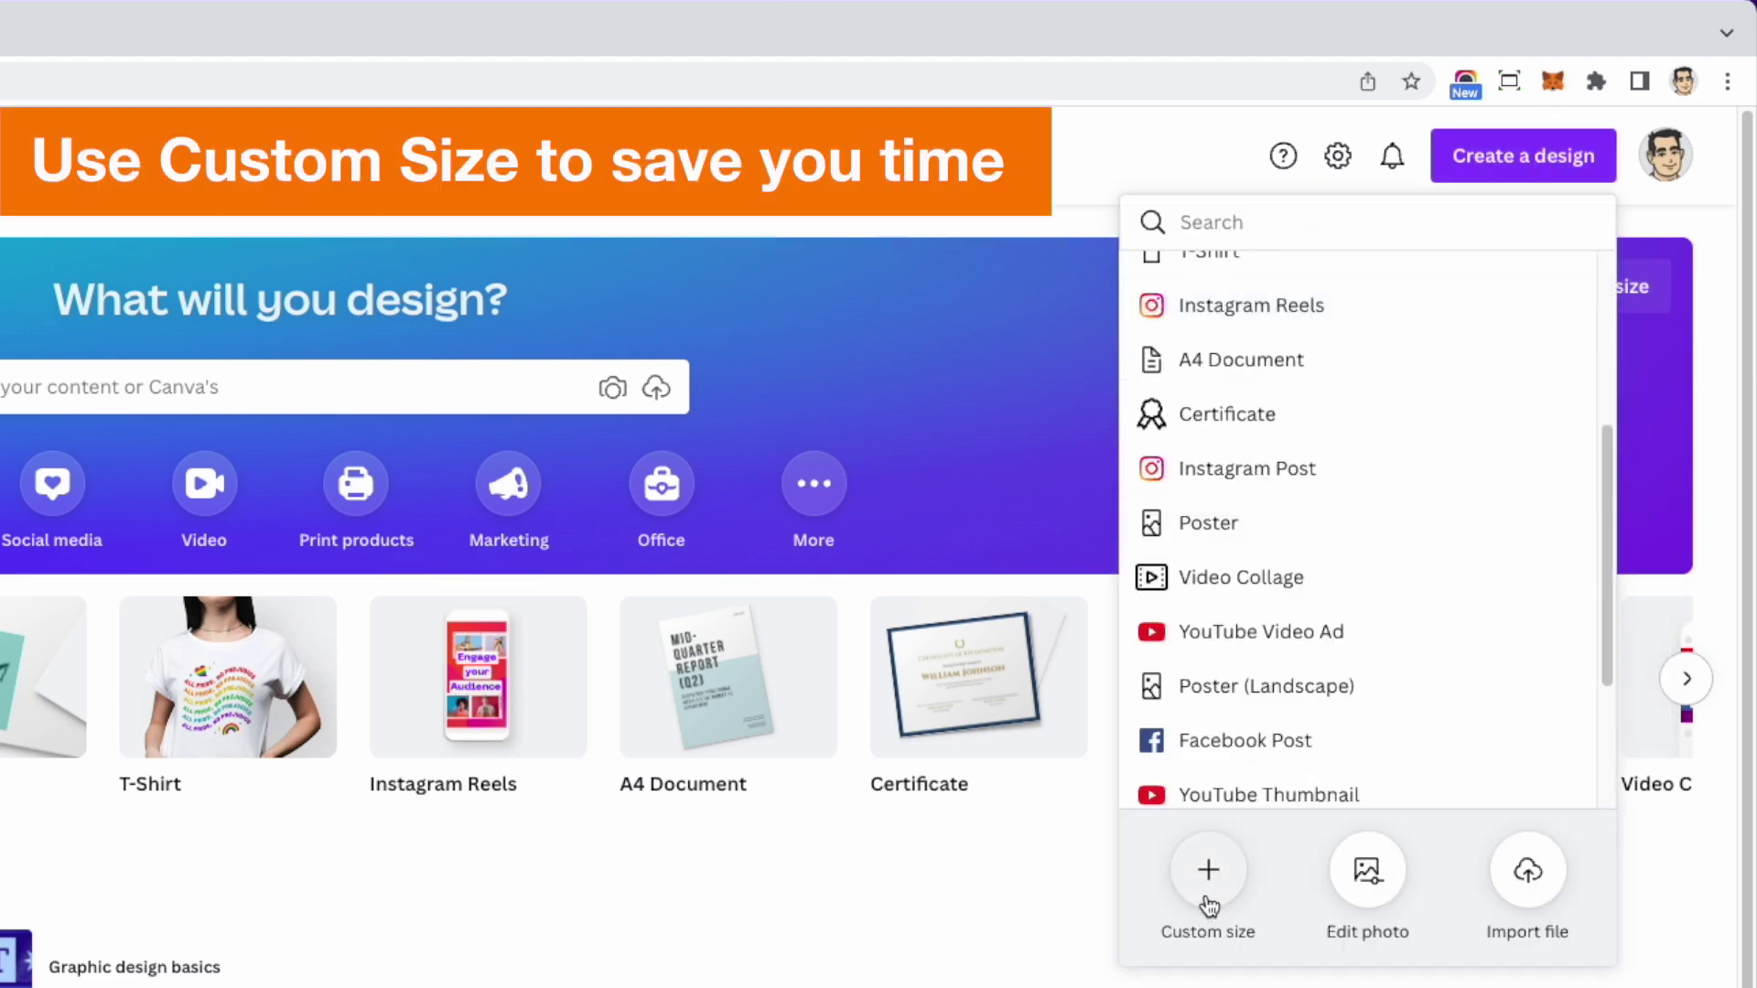
left_click(1086, 321)
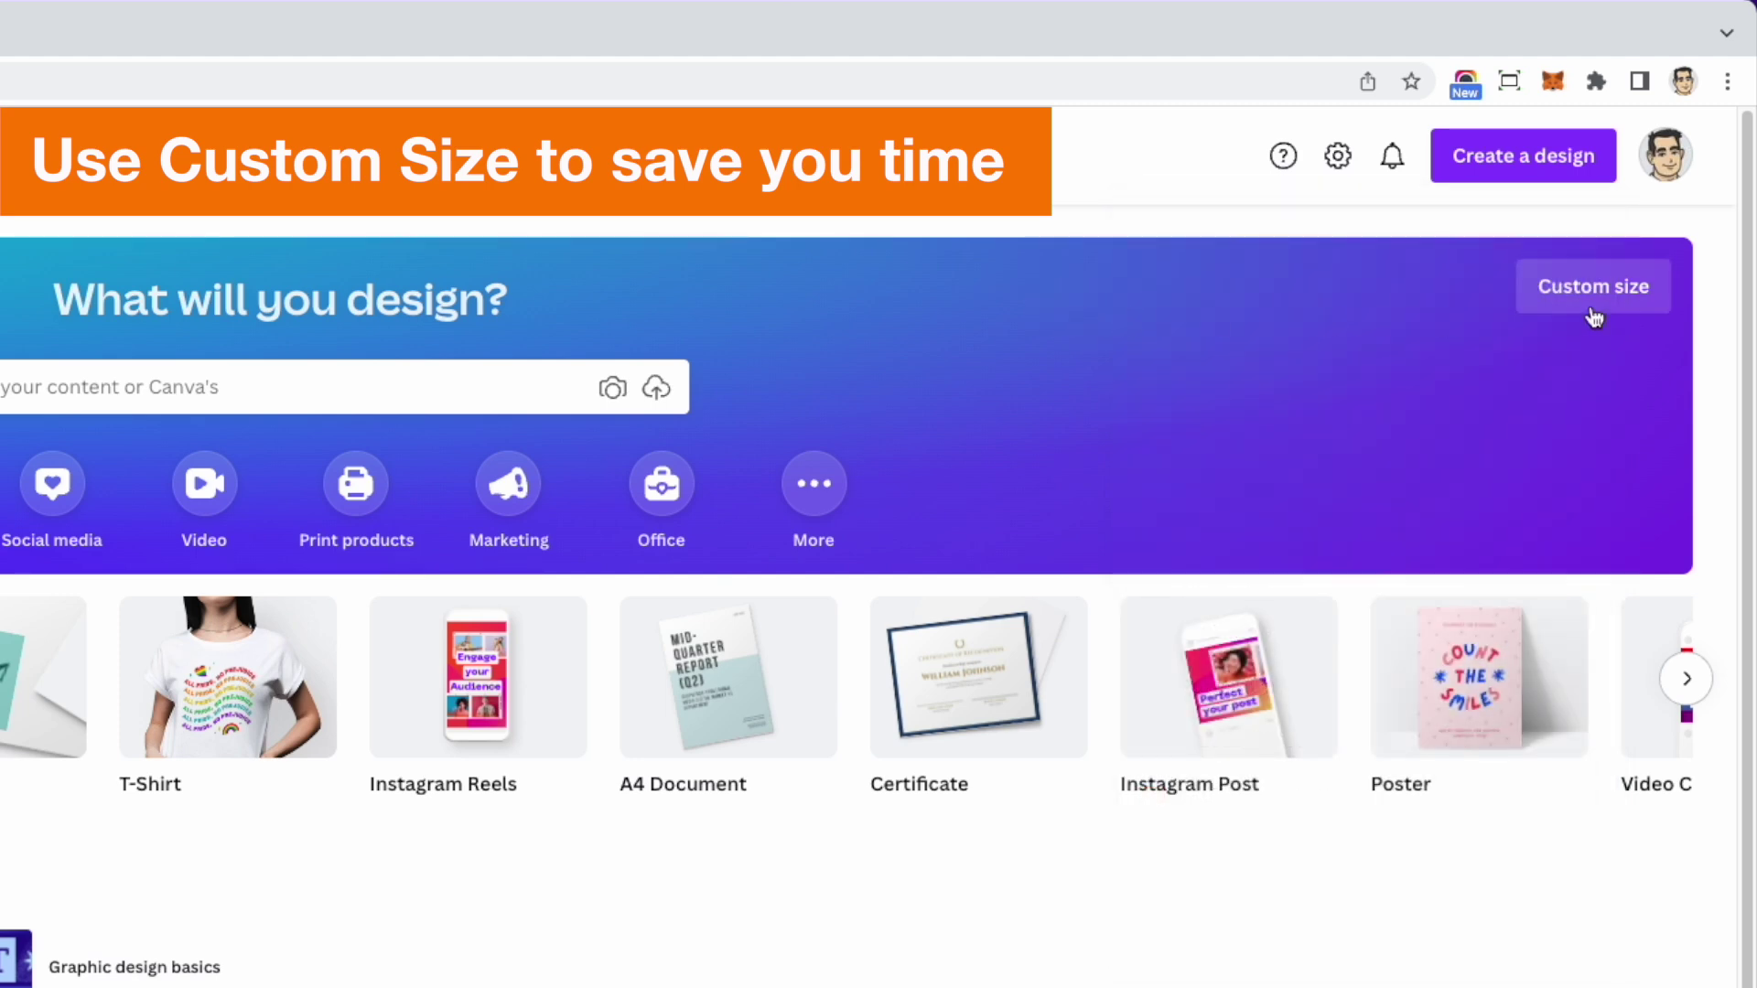
- Create a new blank design using the recent custom size 4500 × 5400 px
left_click(1624, 284)
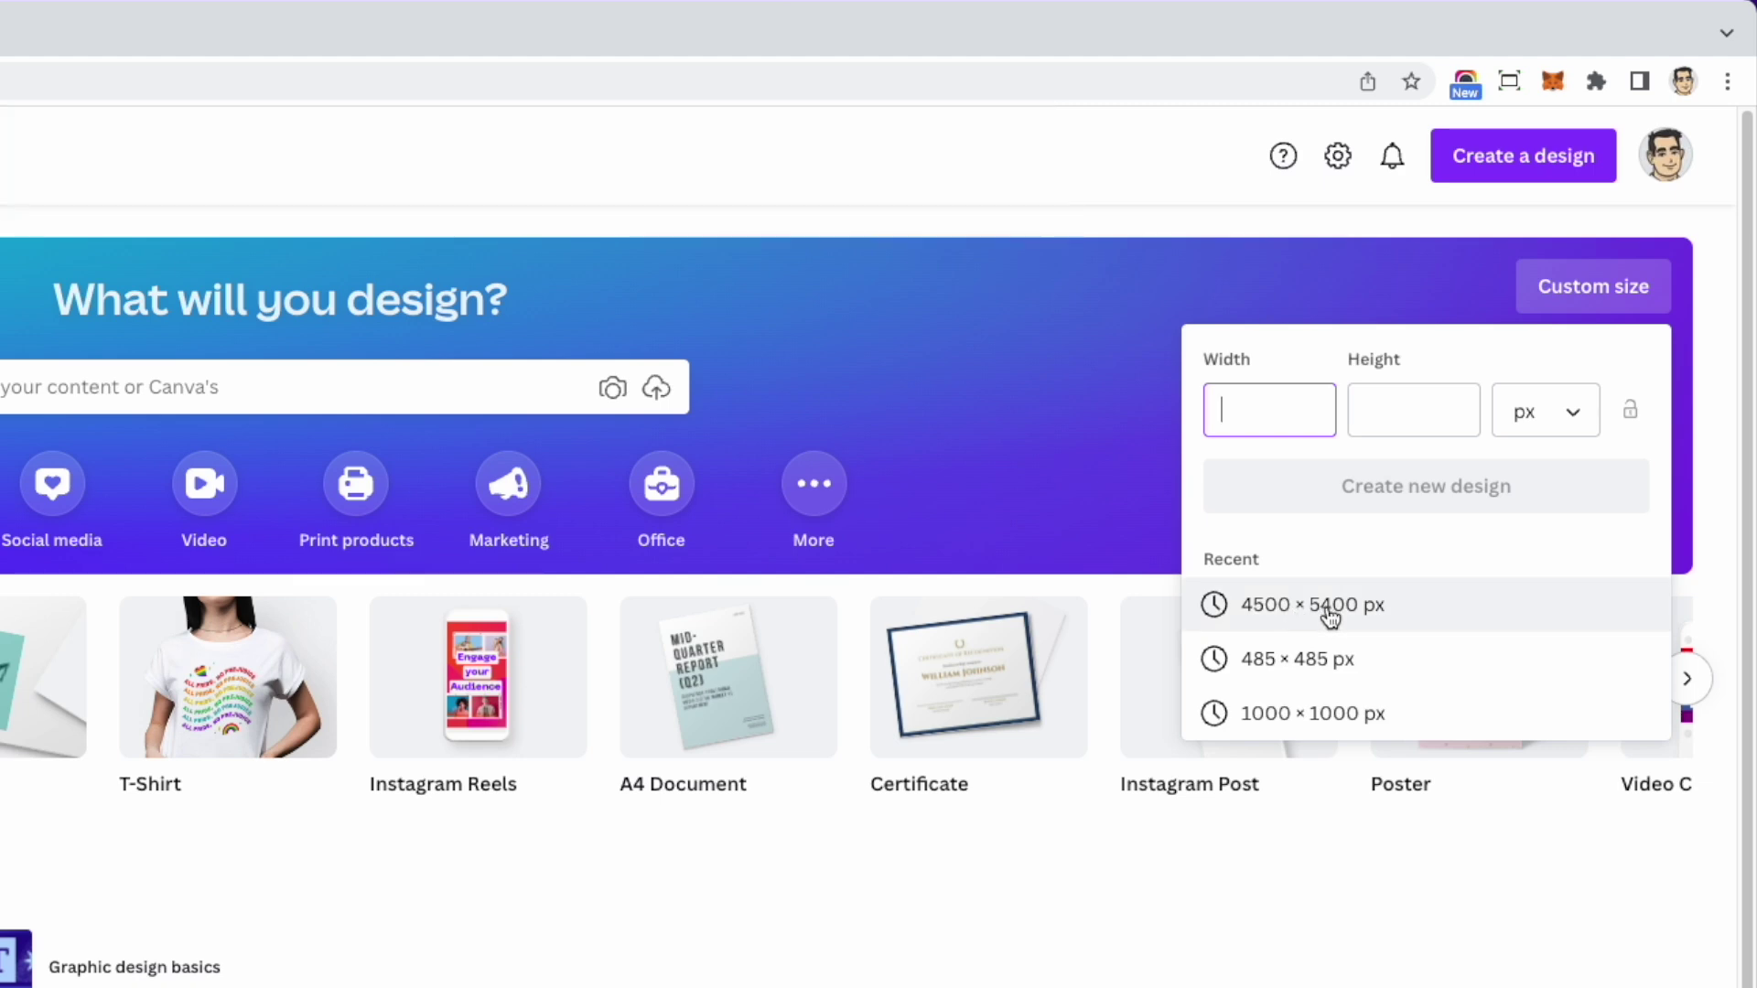
left_click(1330, 608)
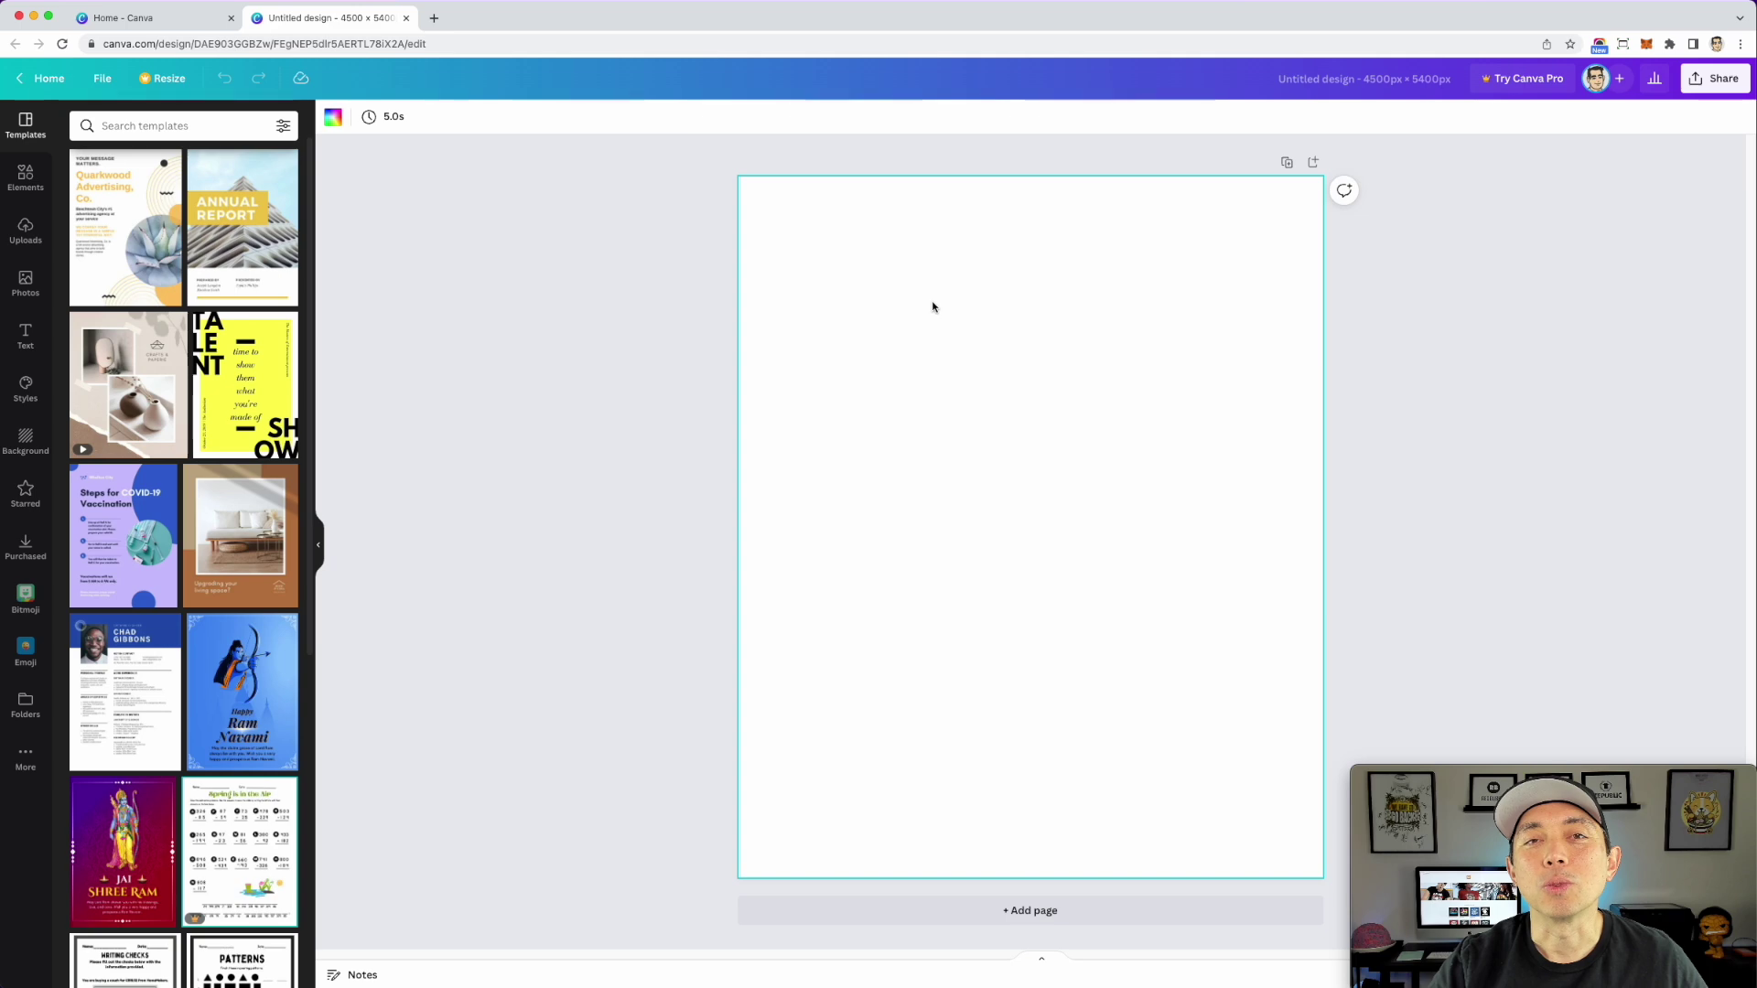
- Set the page's background colour to black (#000000)
left_click(330, 118)
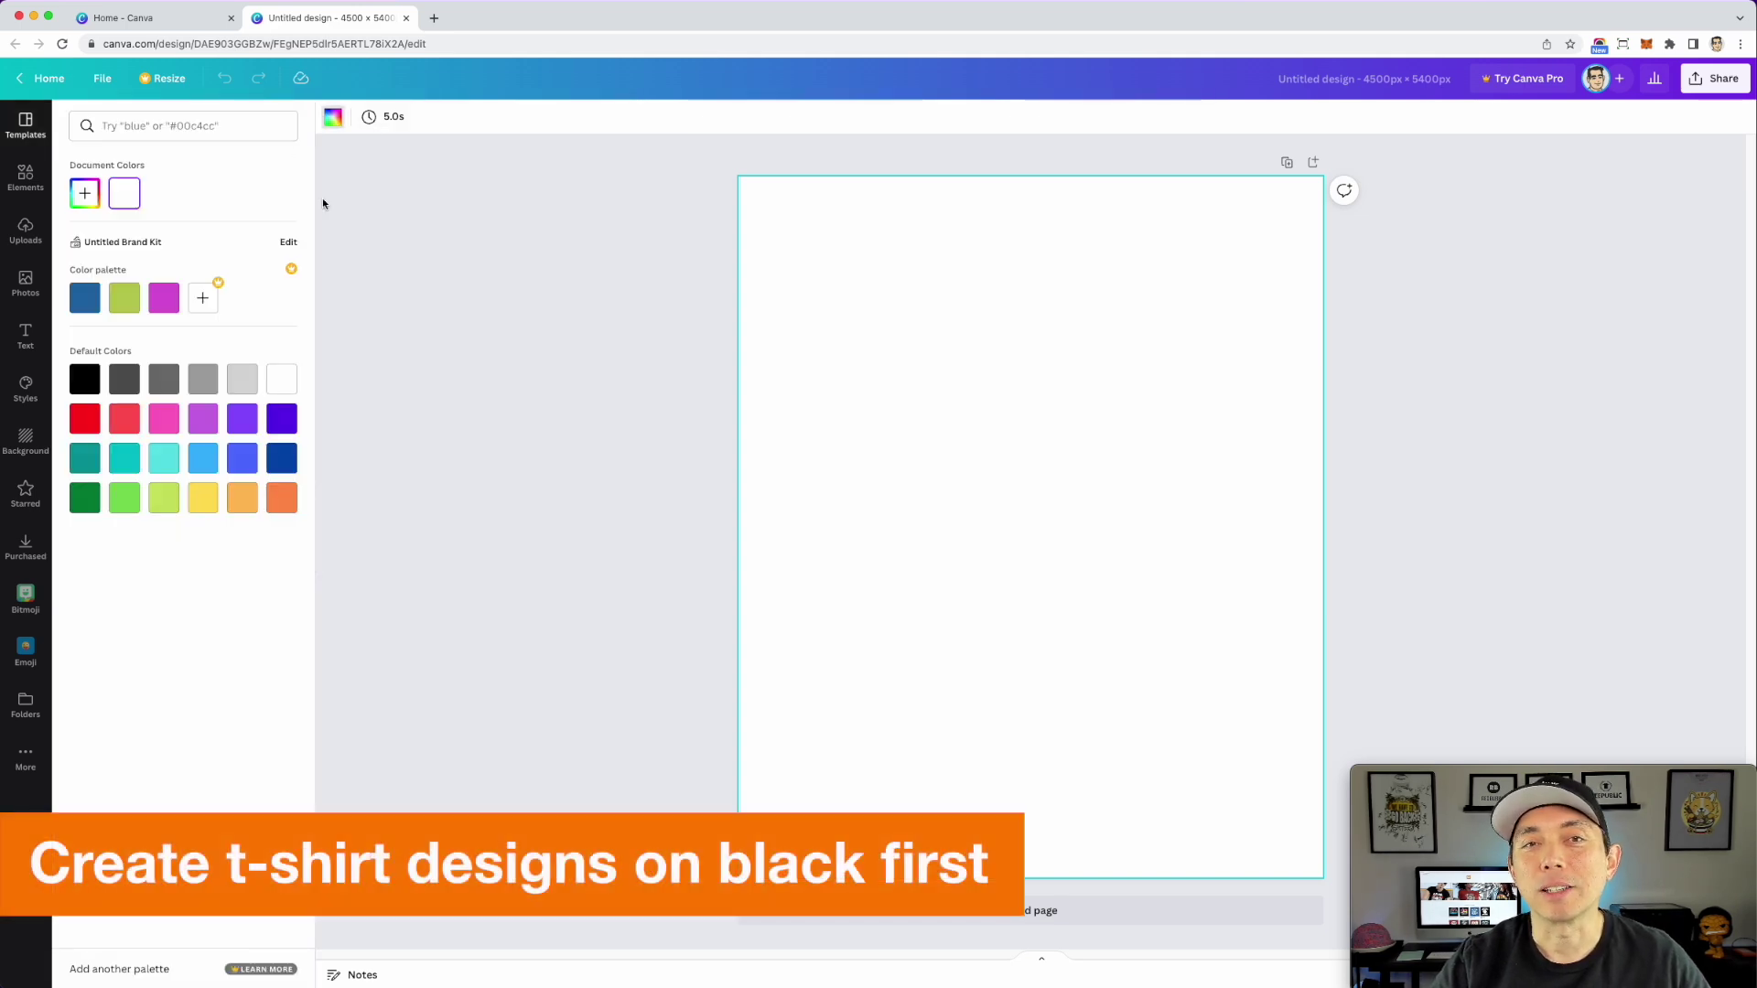
left_click(87, 381)
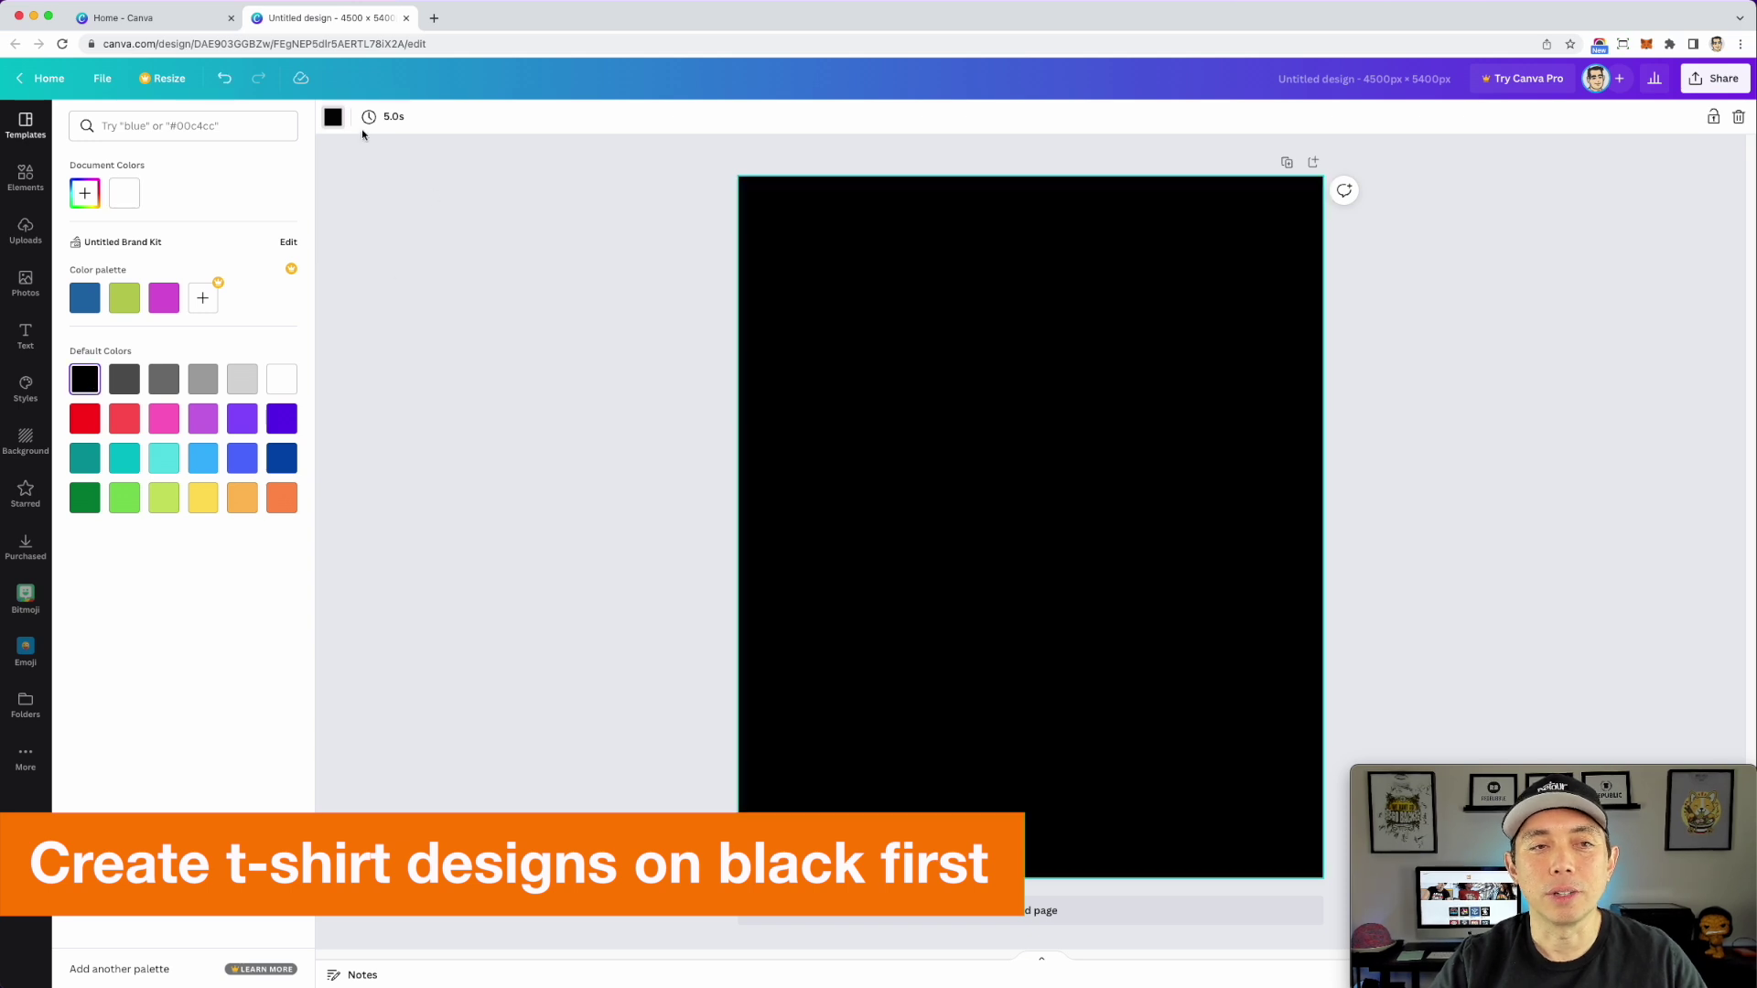
left_click(331, 118)
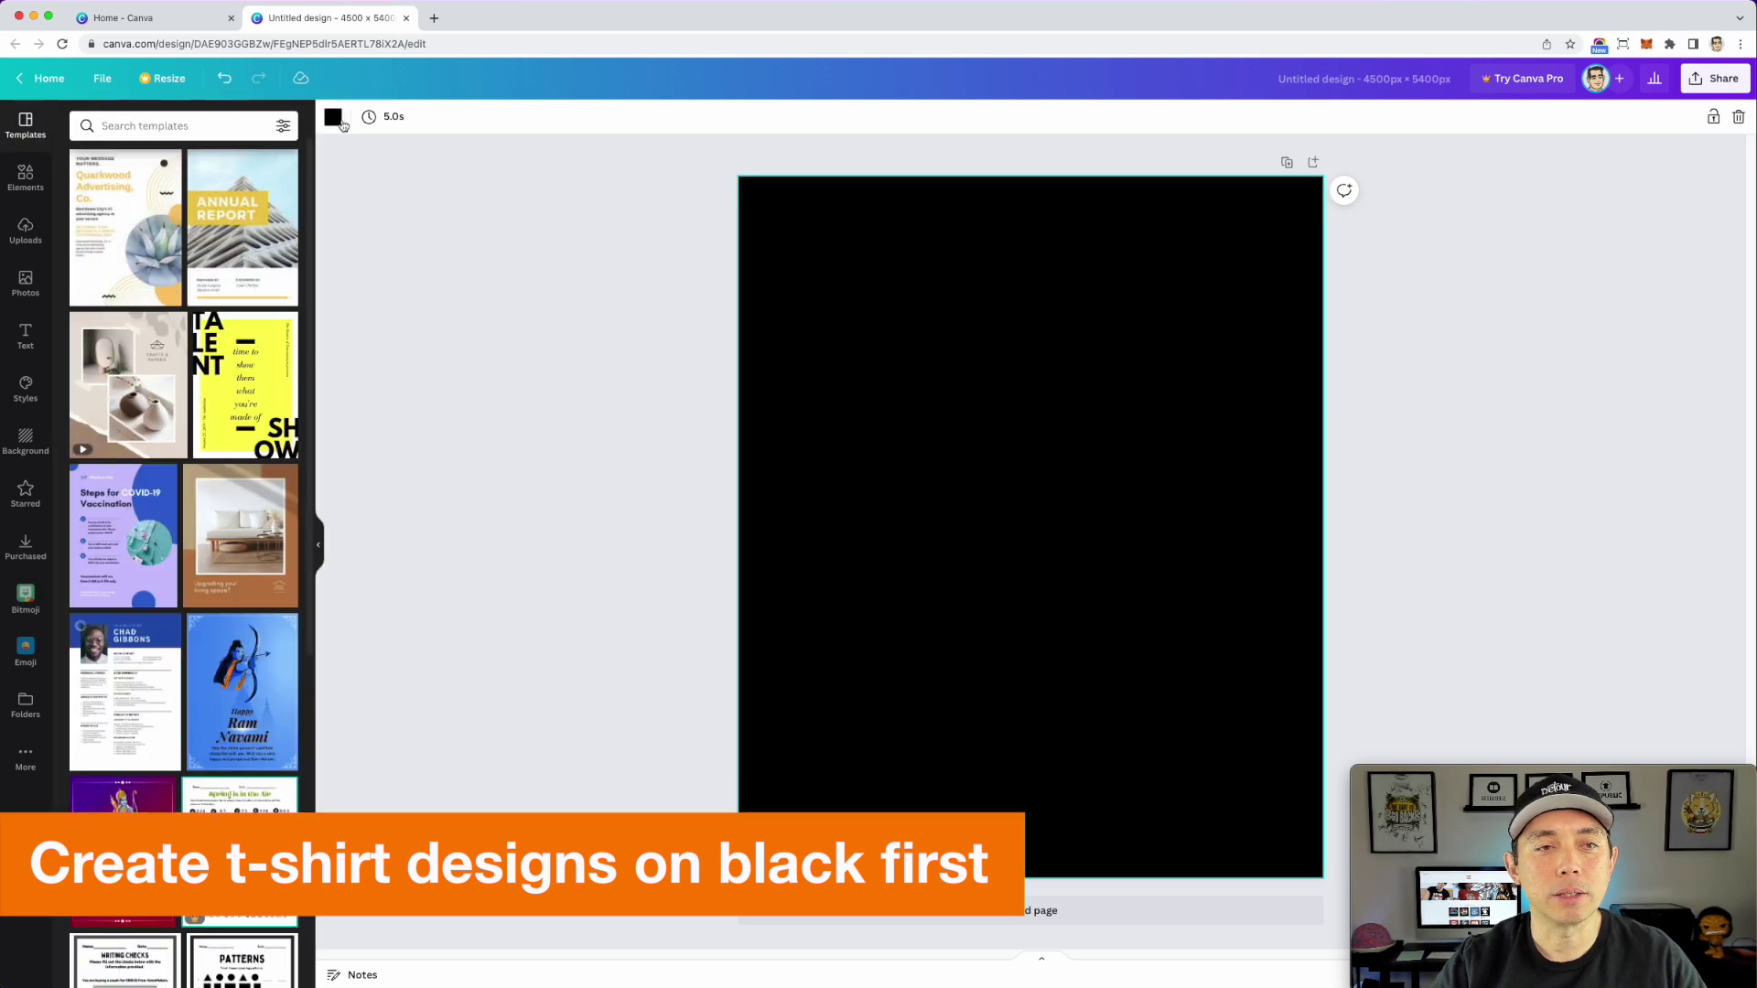
left_click(336, 123)
left_click(129, 203)
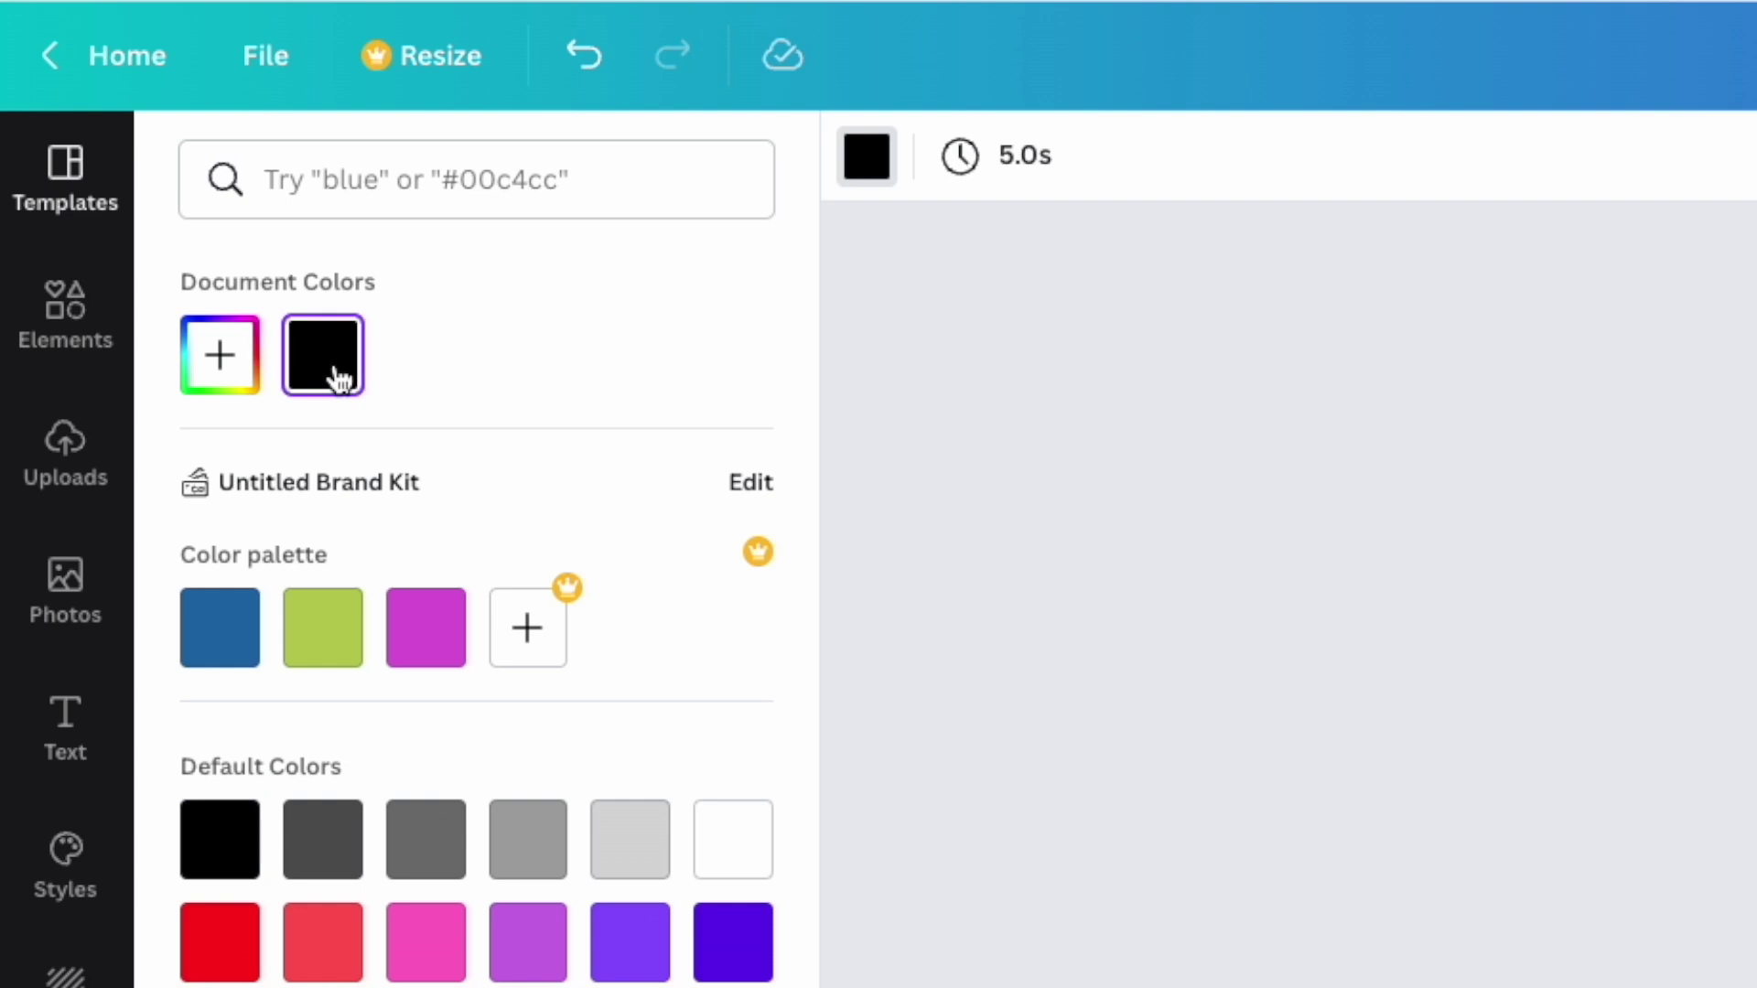
left_click(225, 362)
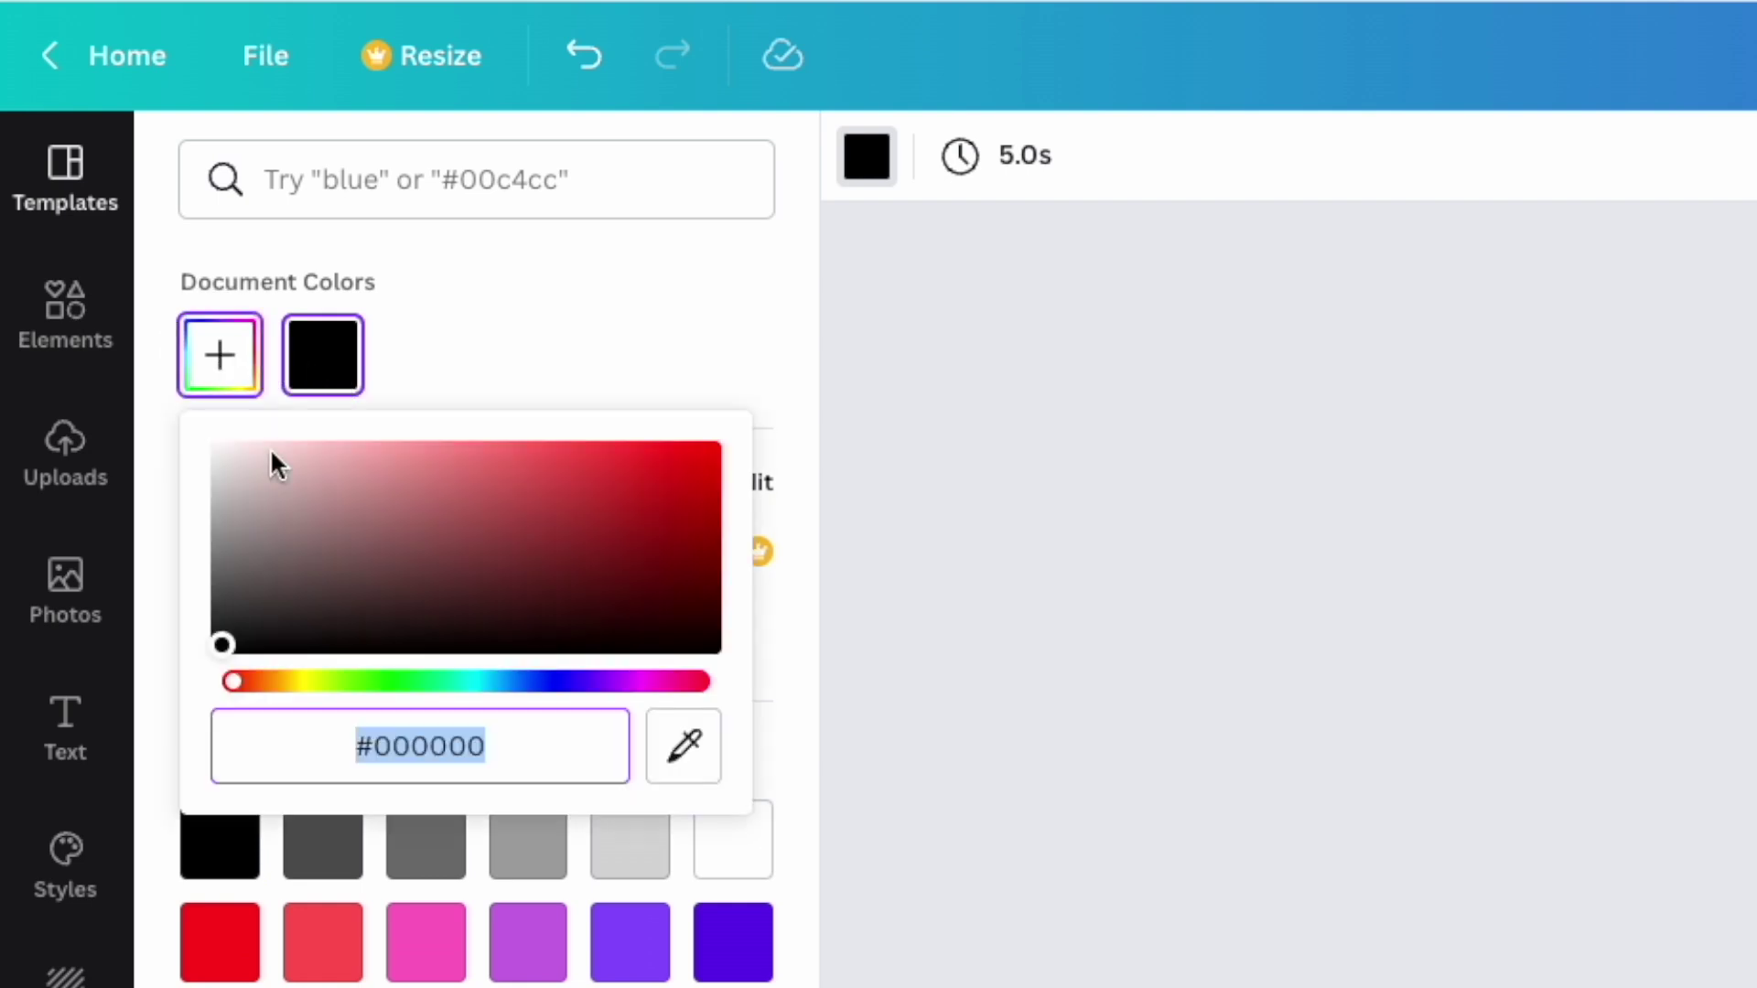
left_click(1031, 553)
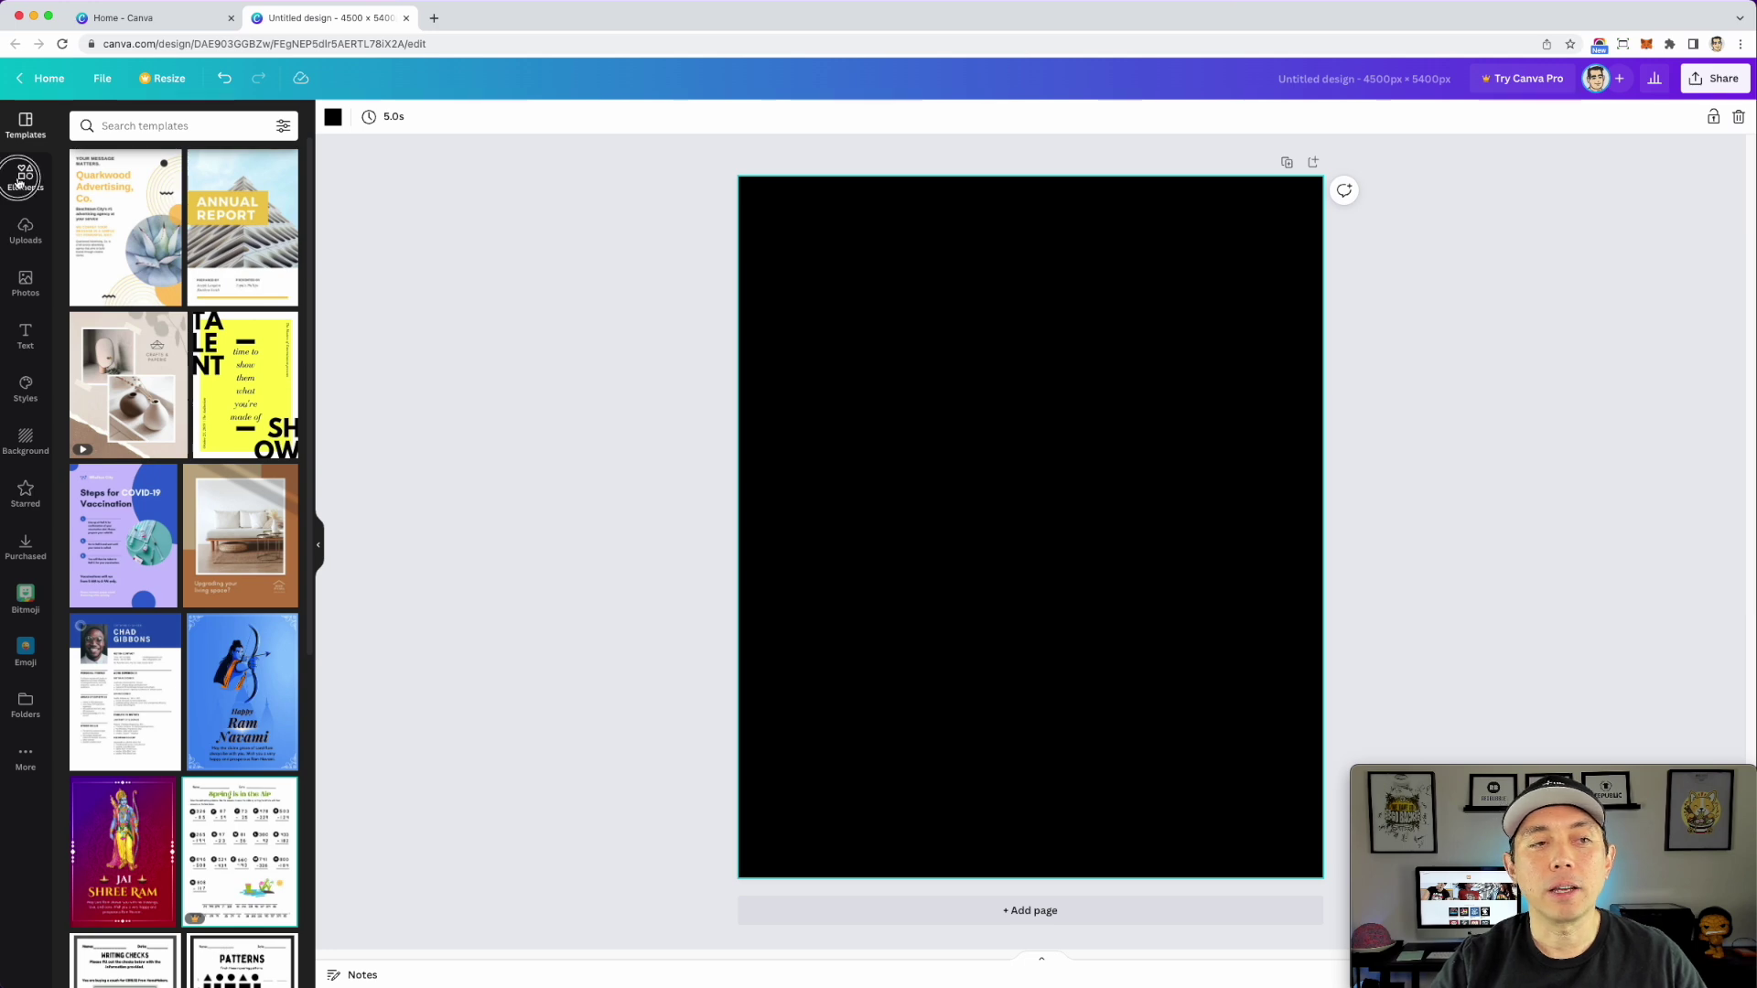
- Add a text box to the black page containing the word "eat"
left_click(22, 178)
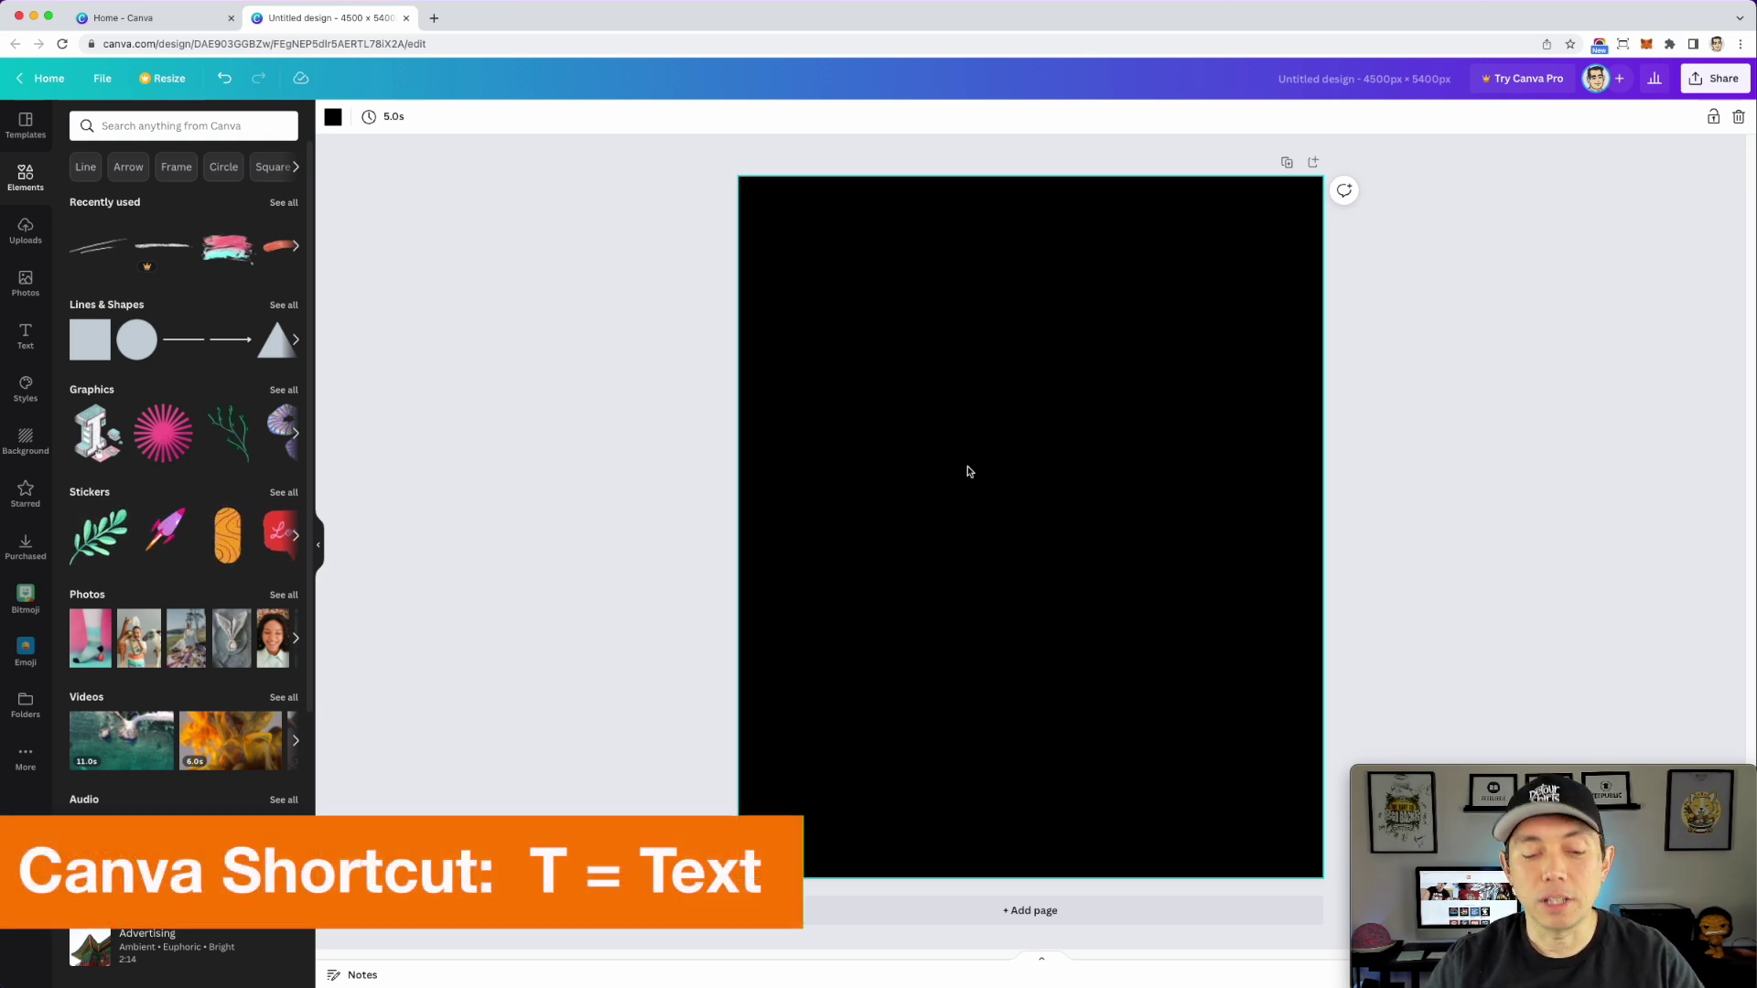
key("t")
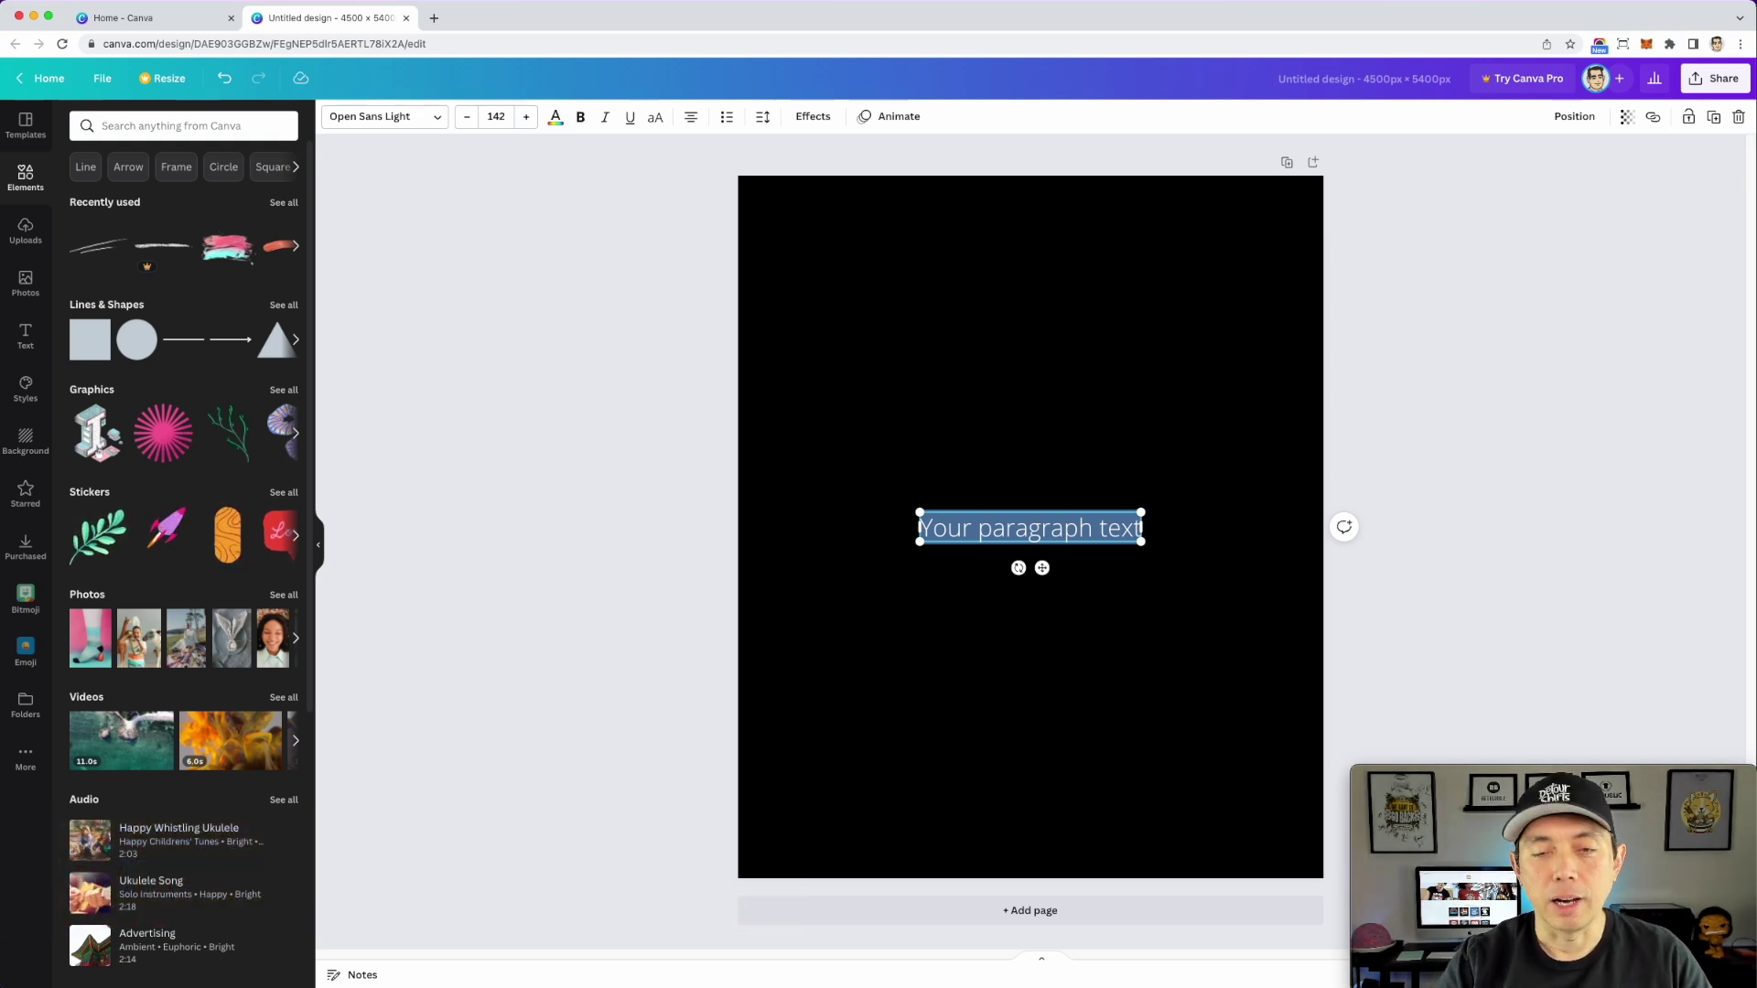
type("eat")
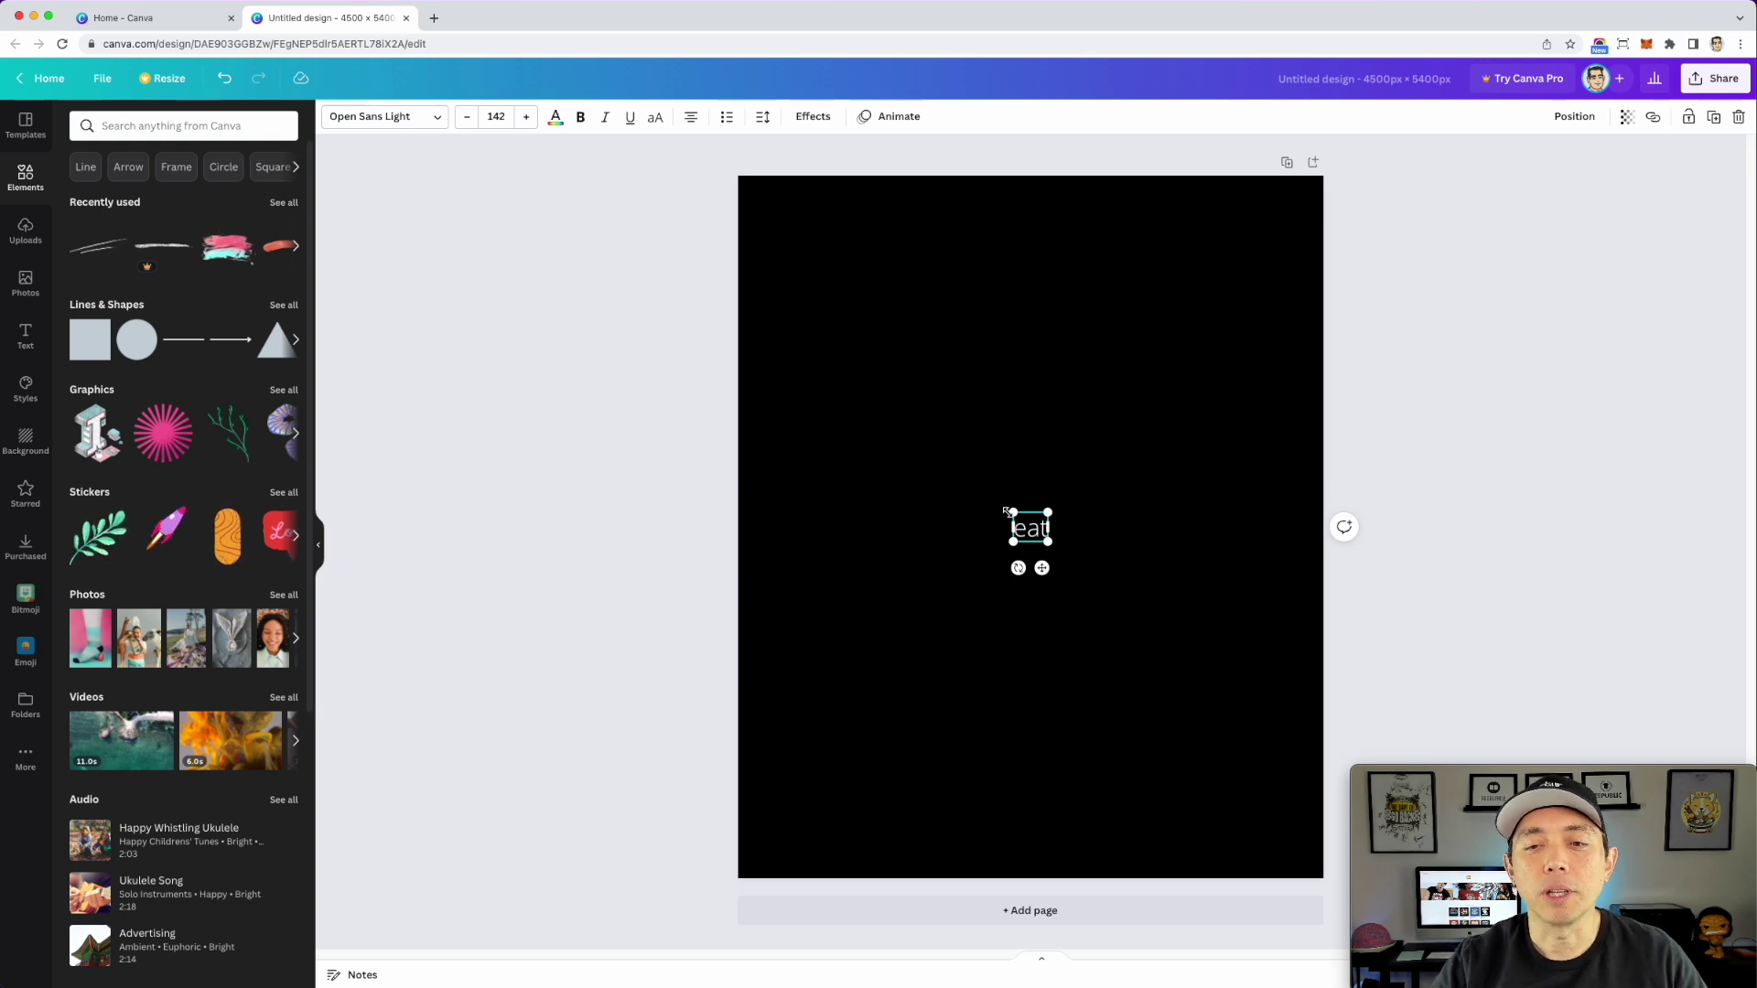
- Search the fonts for "condensed", apply Saira Condensed Bold to the "eat" text and make it uppercase
double_click(1028, 527)
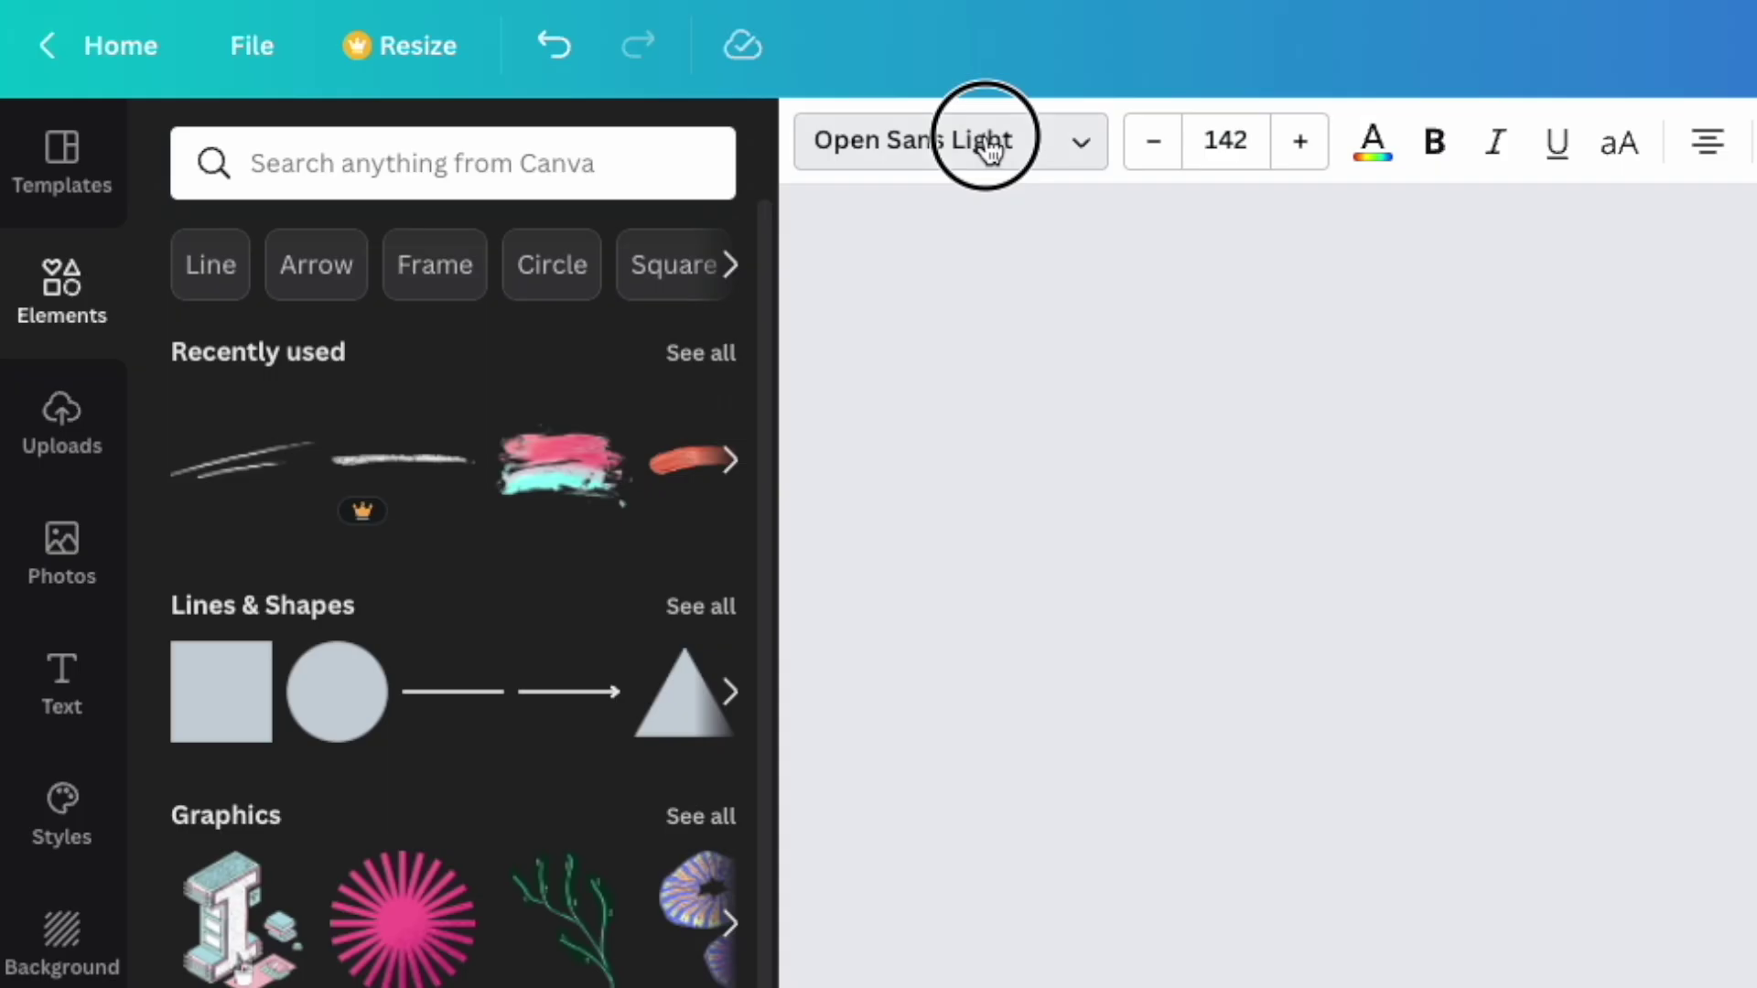
left_click(397, 117)
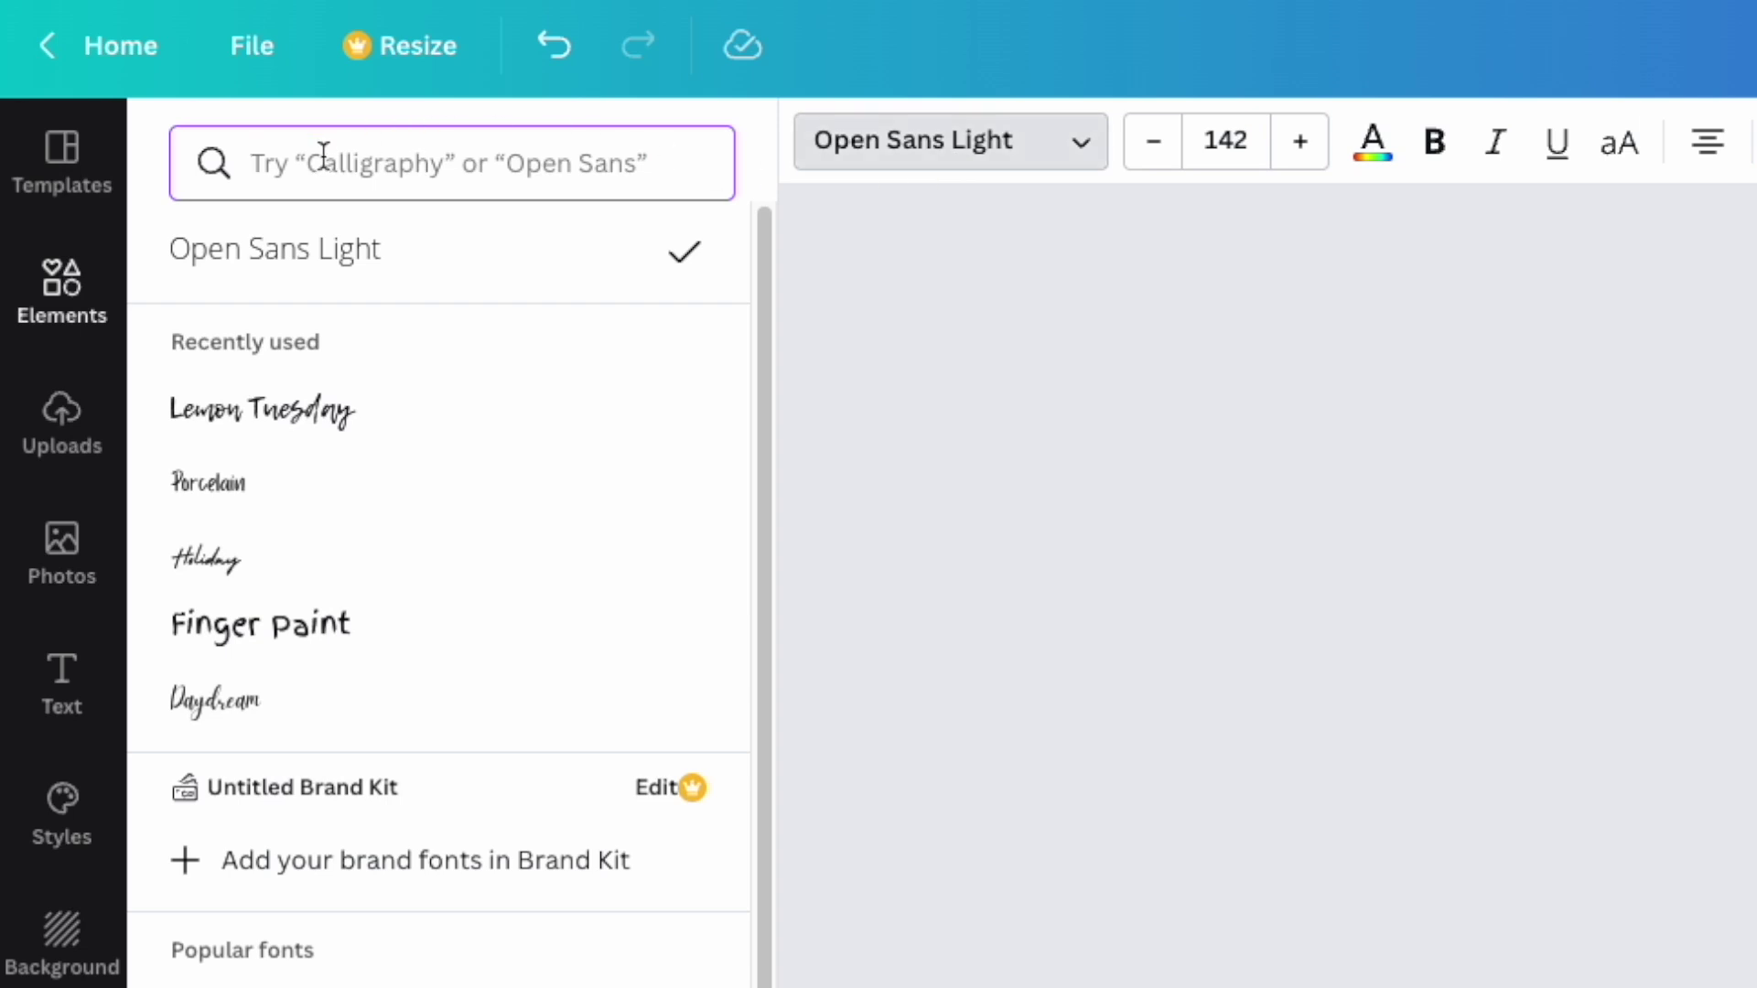
type("condensed")
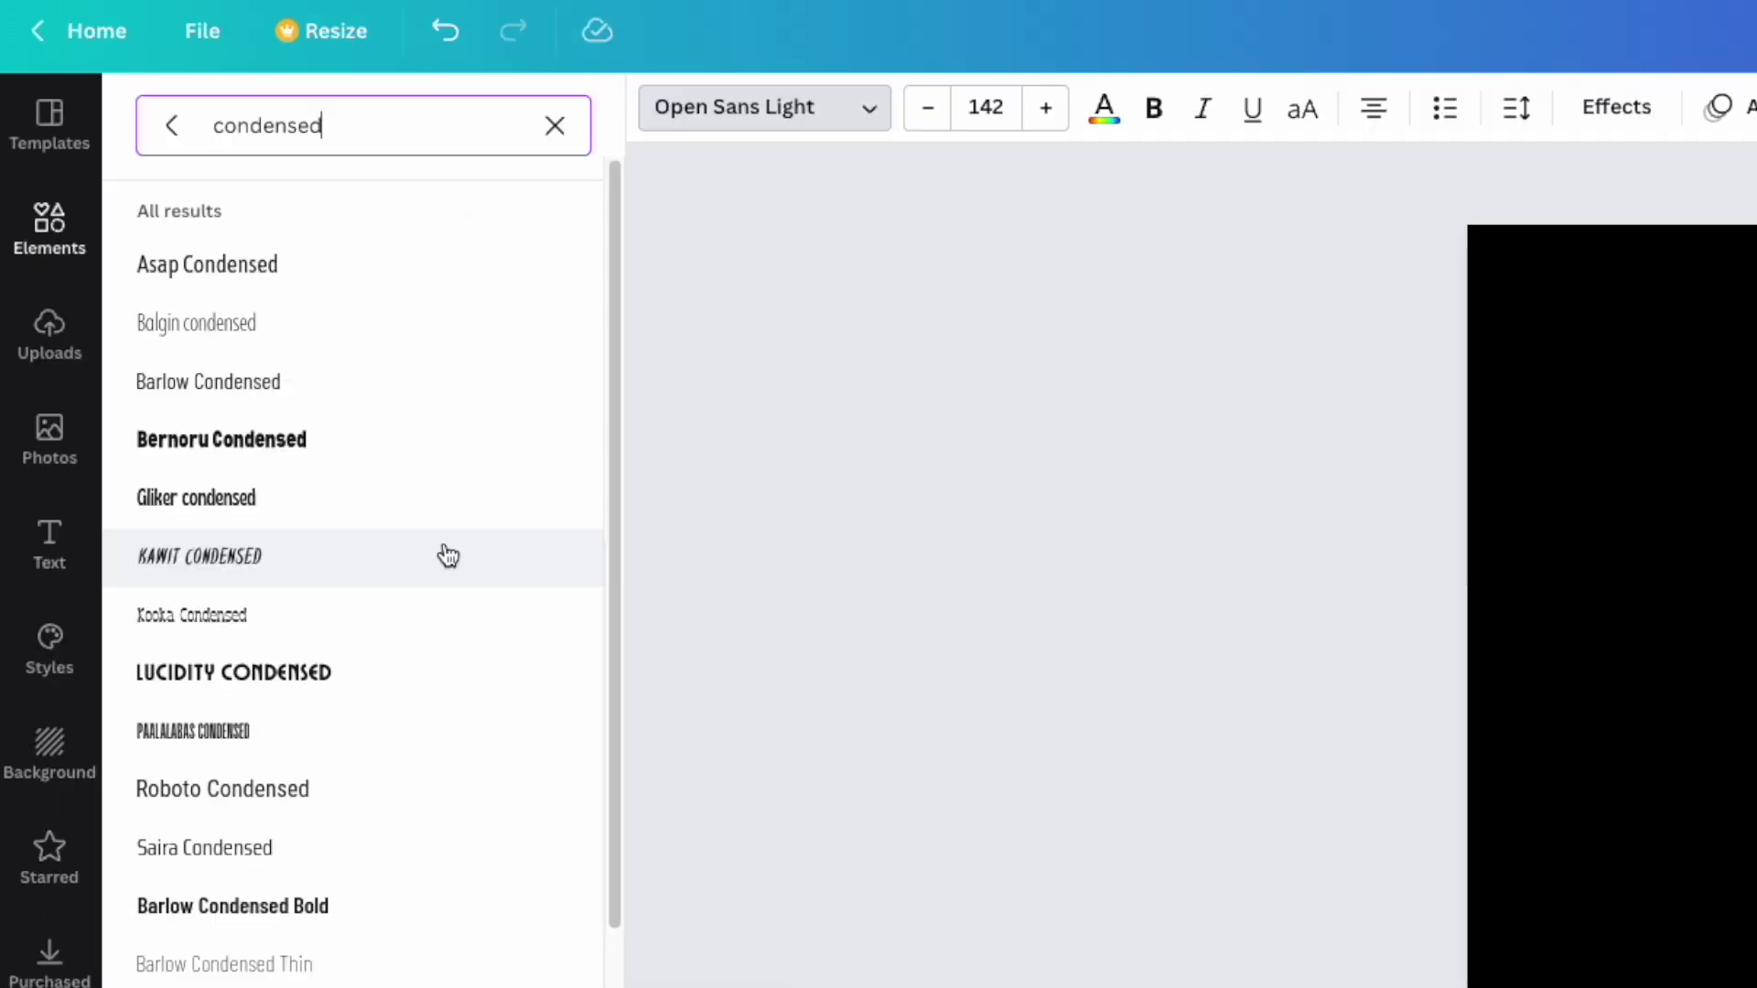
scroll(448, 556, "down", 5)
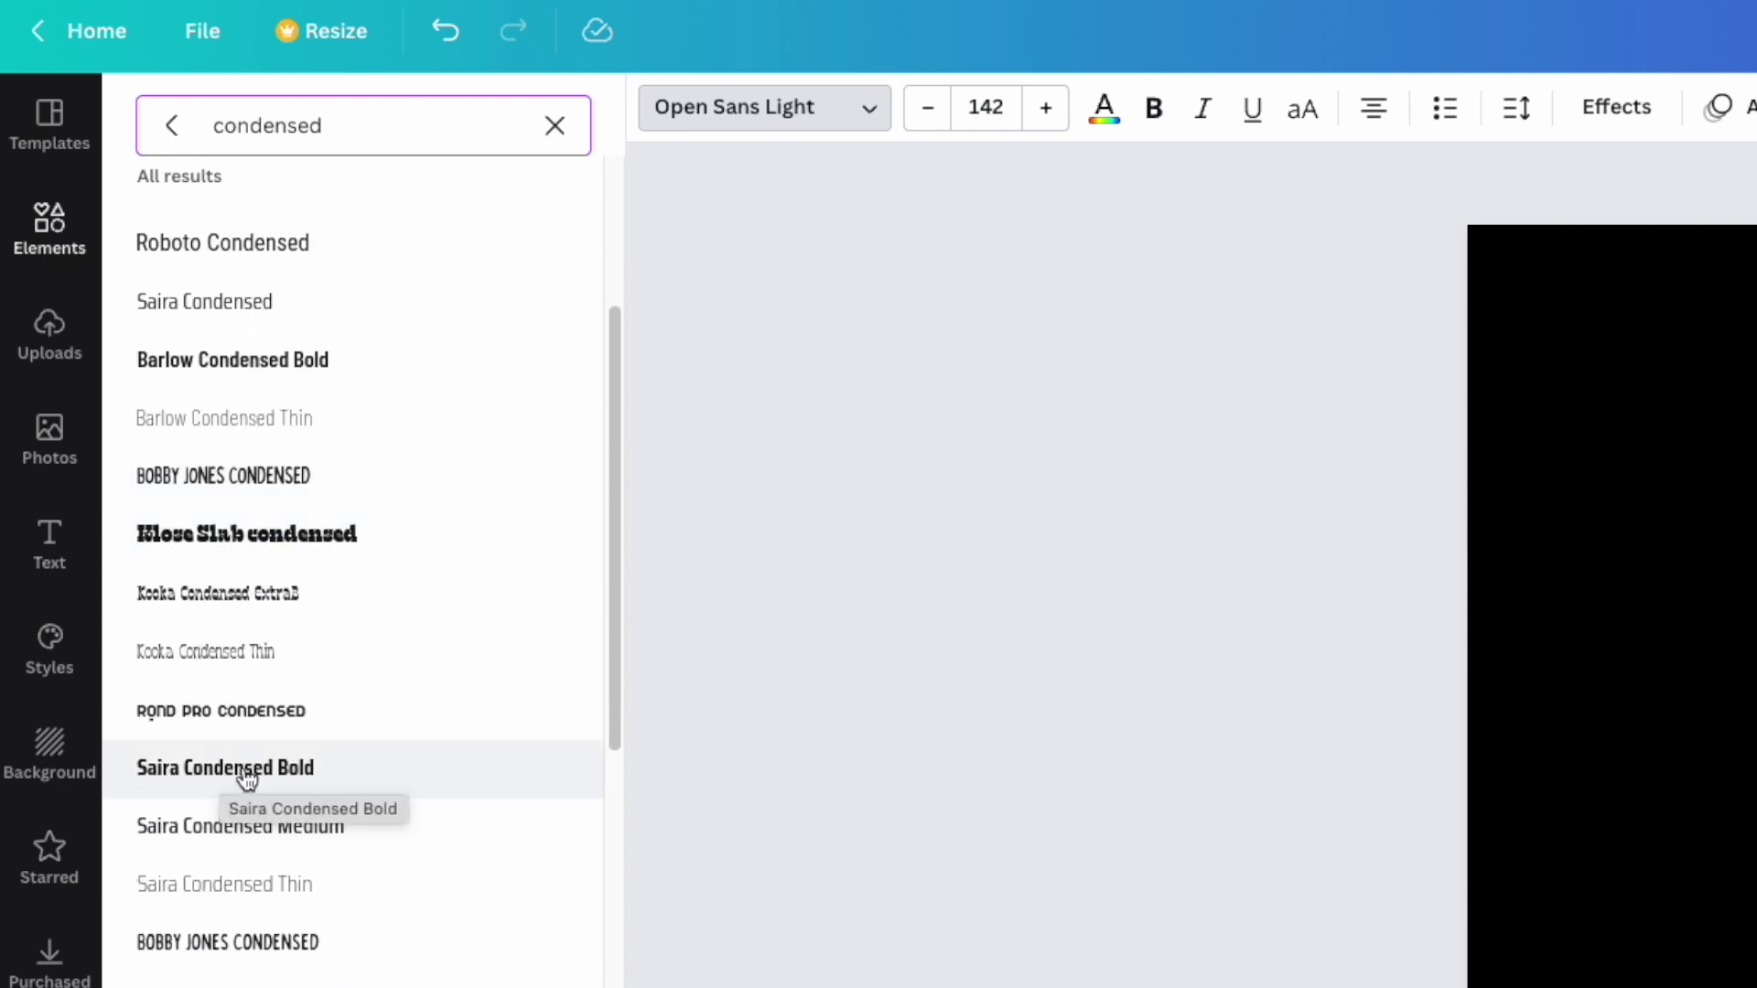
left_click(245, 780)
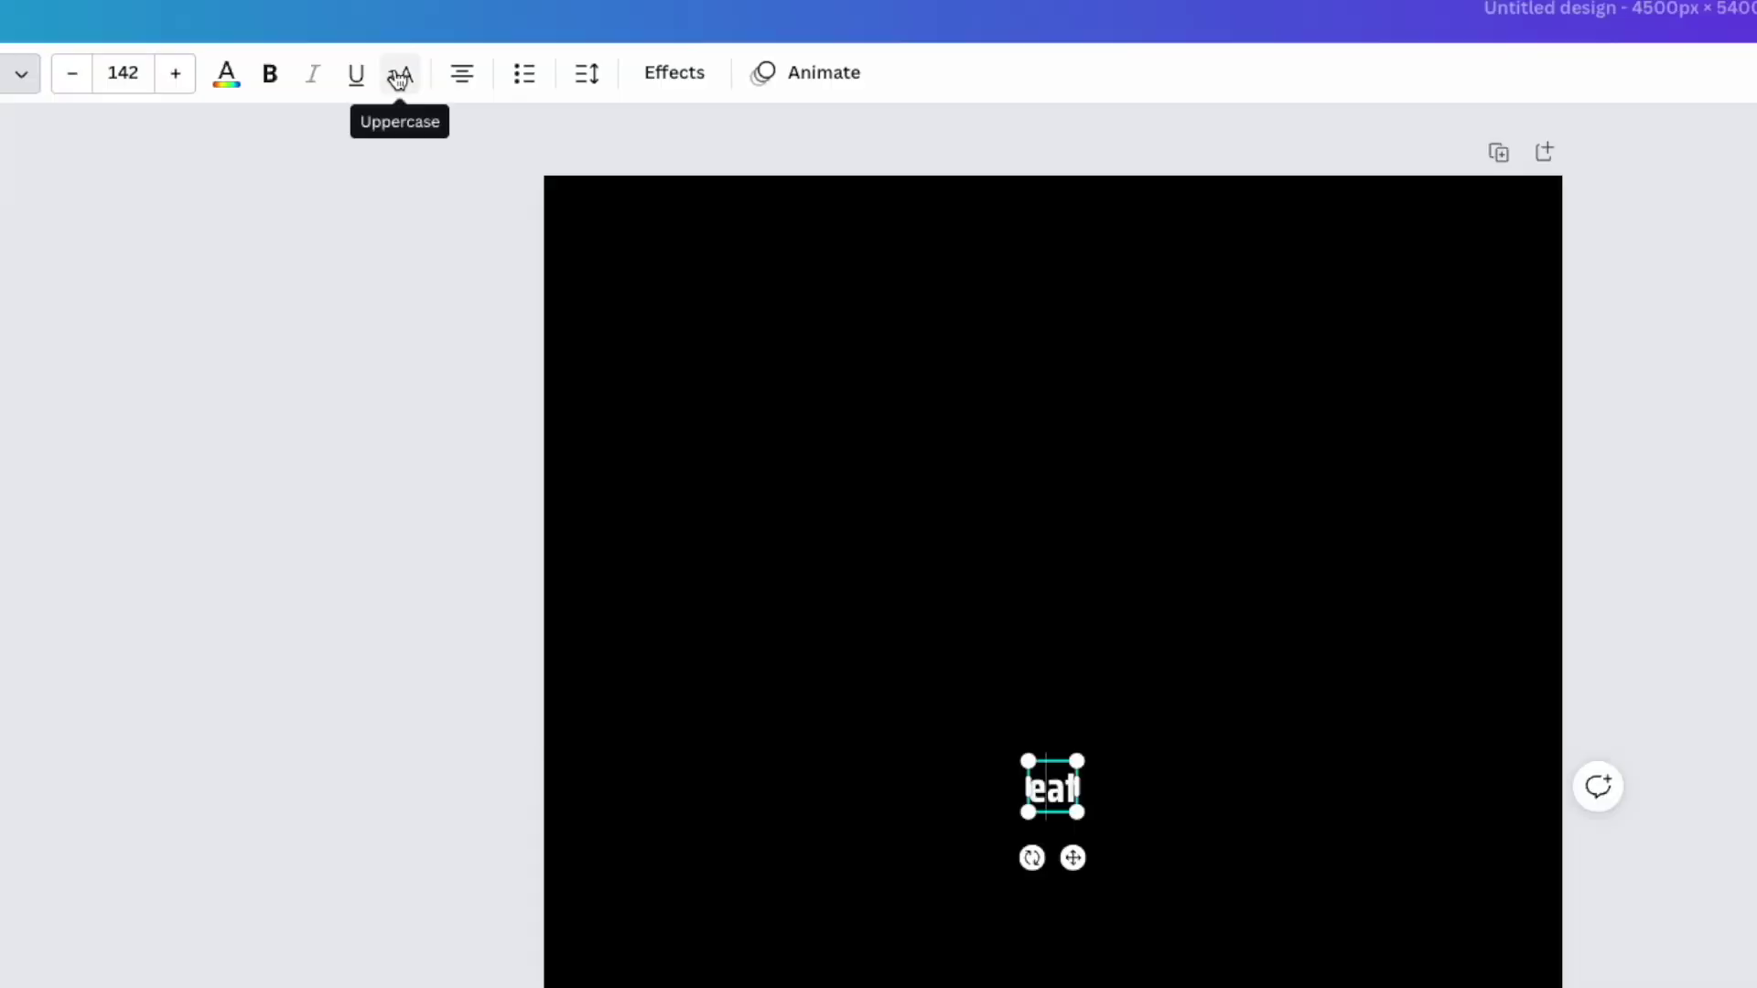
left_click(398, 80)
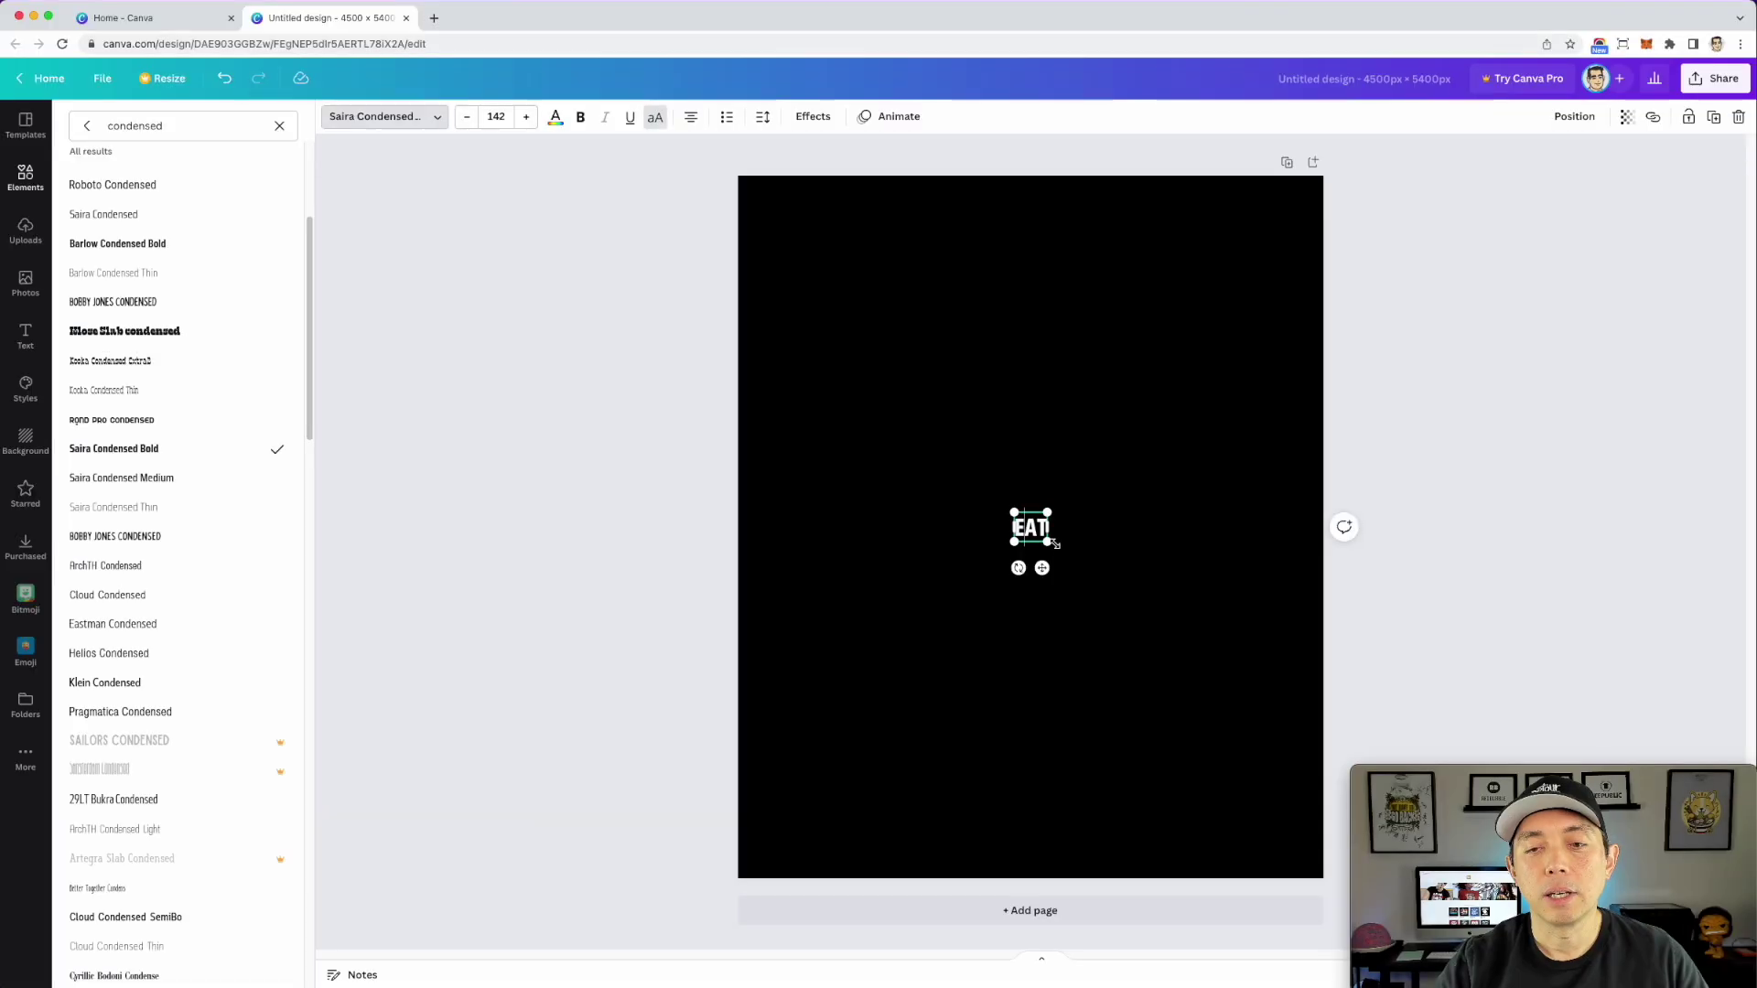
- Enlarge the EAT text to a little under half the page width and position it in the page's upper-left area
left_click_drag(1077, 812, 1205, 896)
left_click_drag(1118, 591, 1204, 635)
left_click(1056, 547)
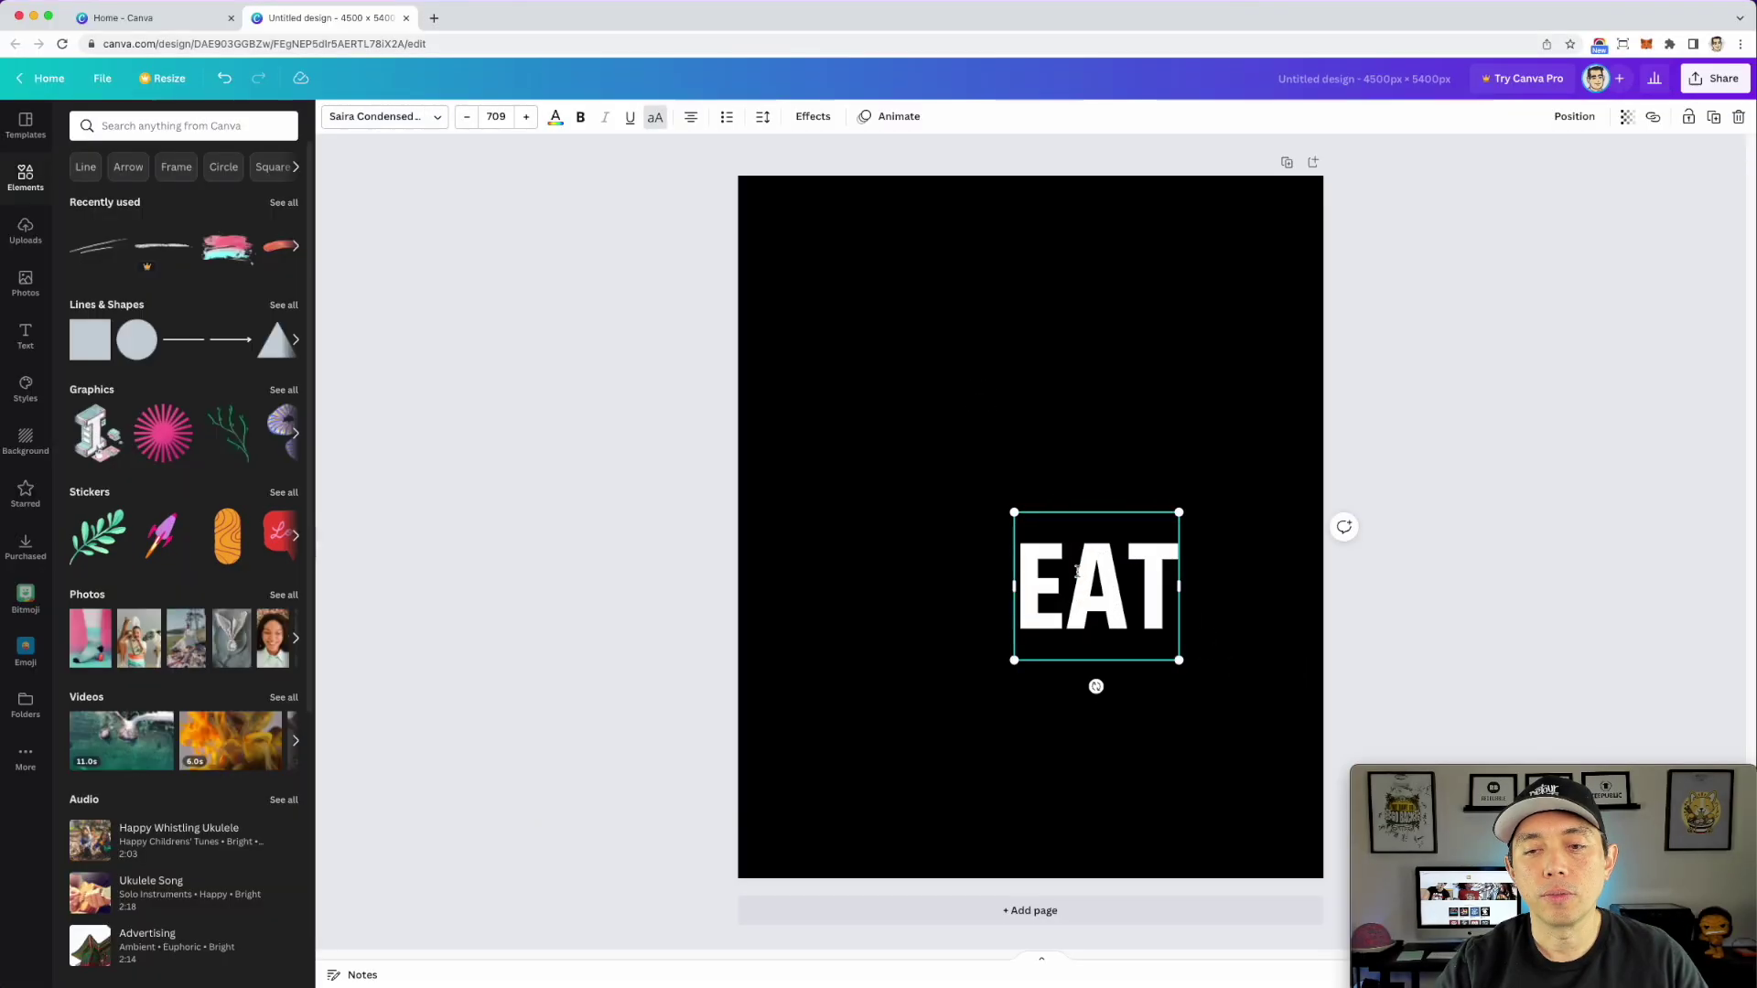
left_click(947, 430)
left_click_drag(1086, 623, 879, 385)
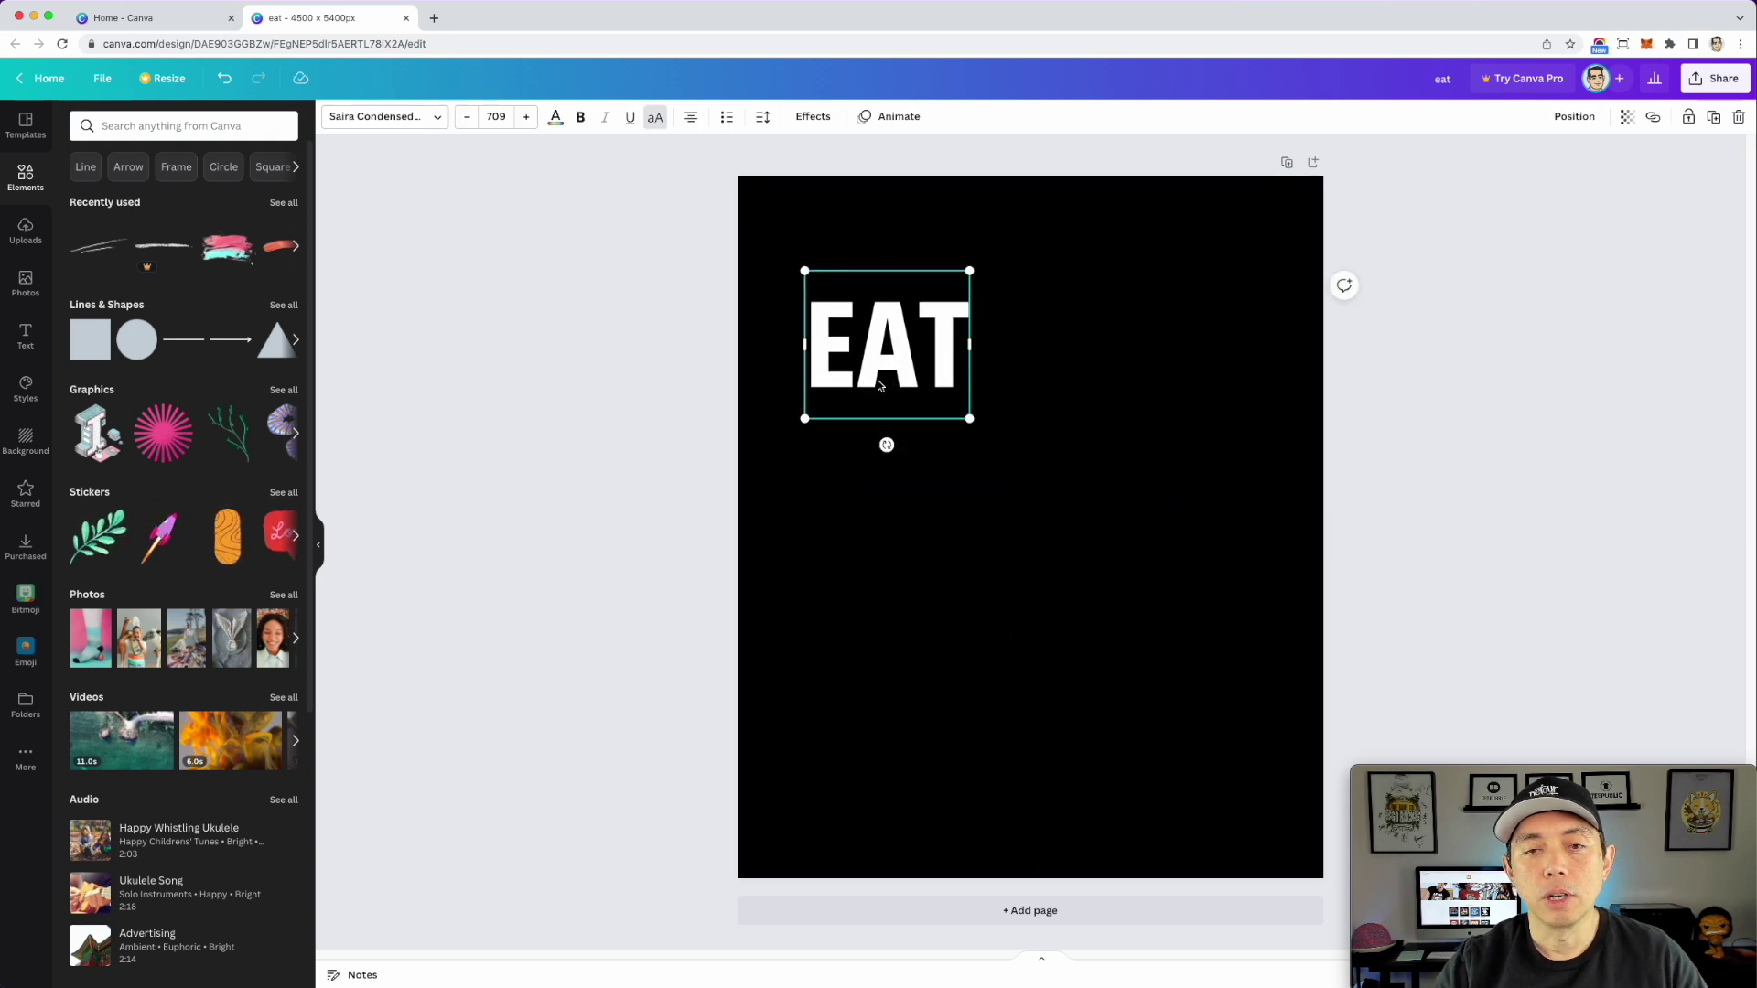
left_click_drag(969, 421, 991, 377)
left_click_drag(1042, 461, 1034, 454)
left_click_drag(928, 367, 935, 396)
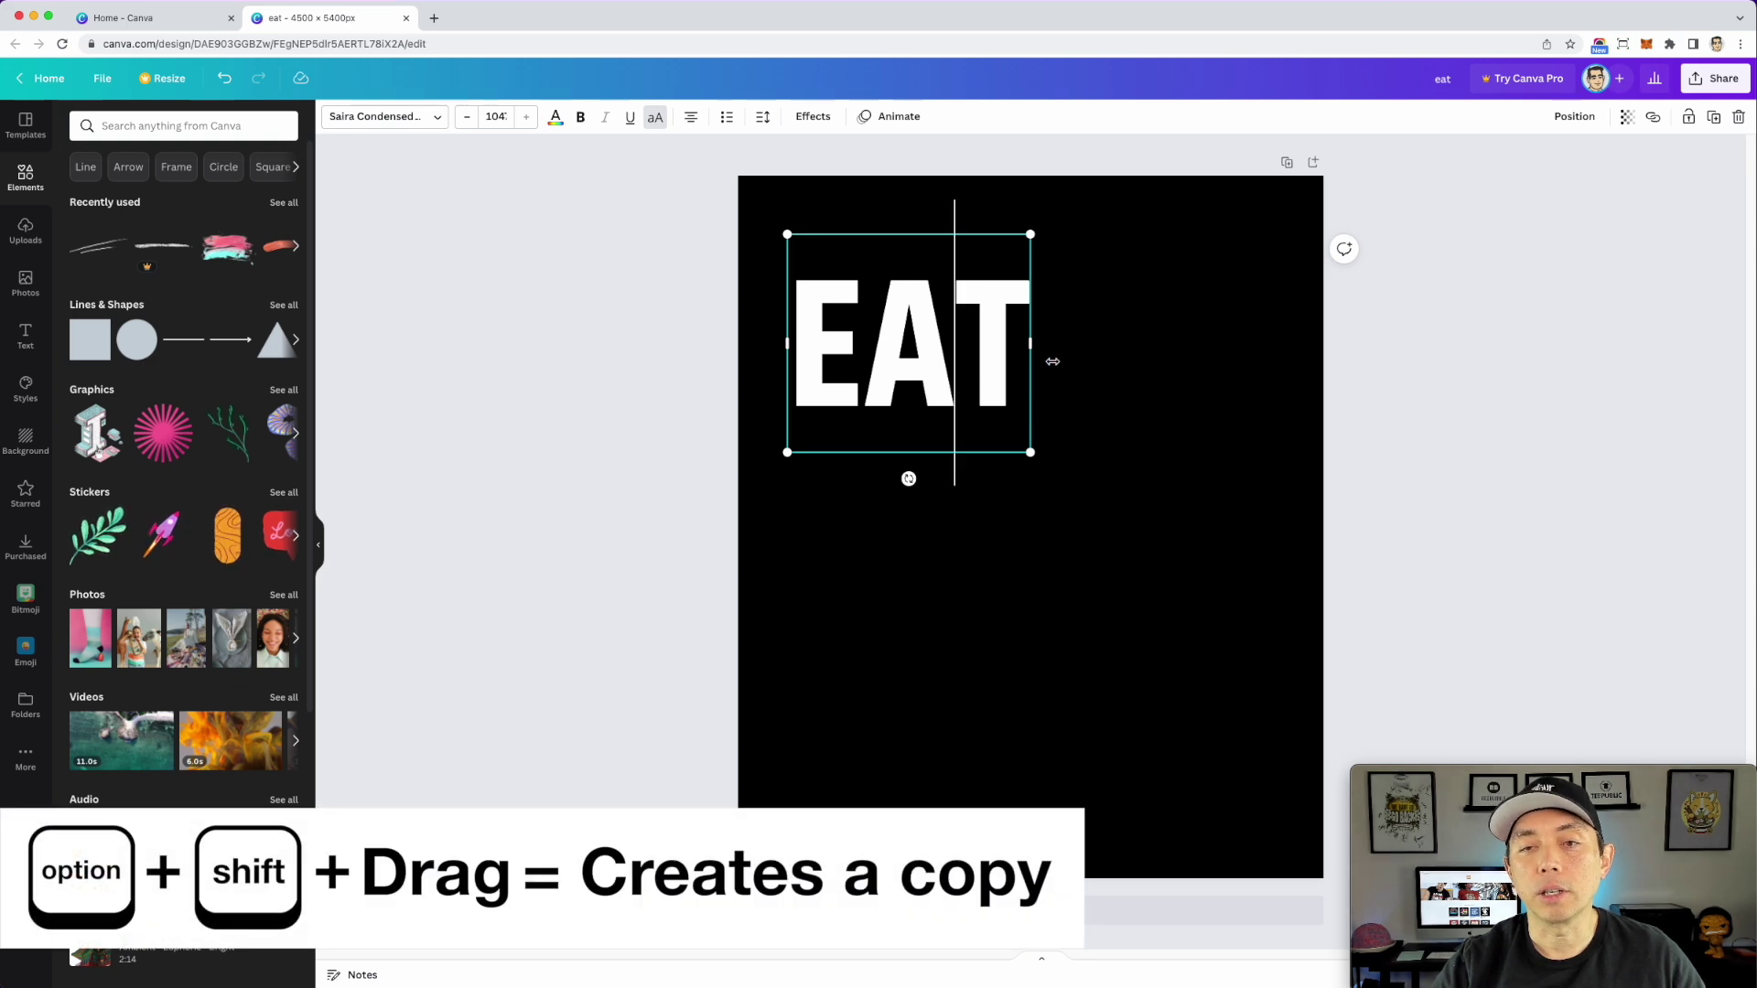
- Duplicate the EAT text twice, stacking the copies straight below the original as second and third lines
left_click(1002, 355)
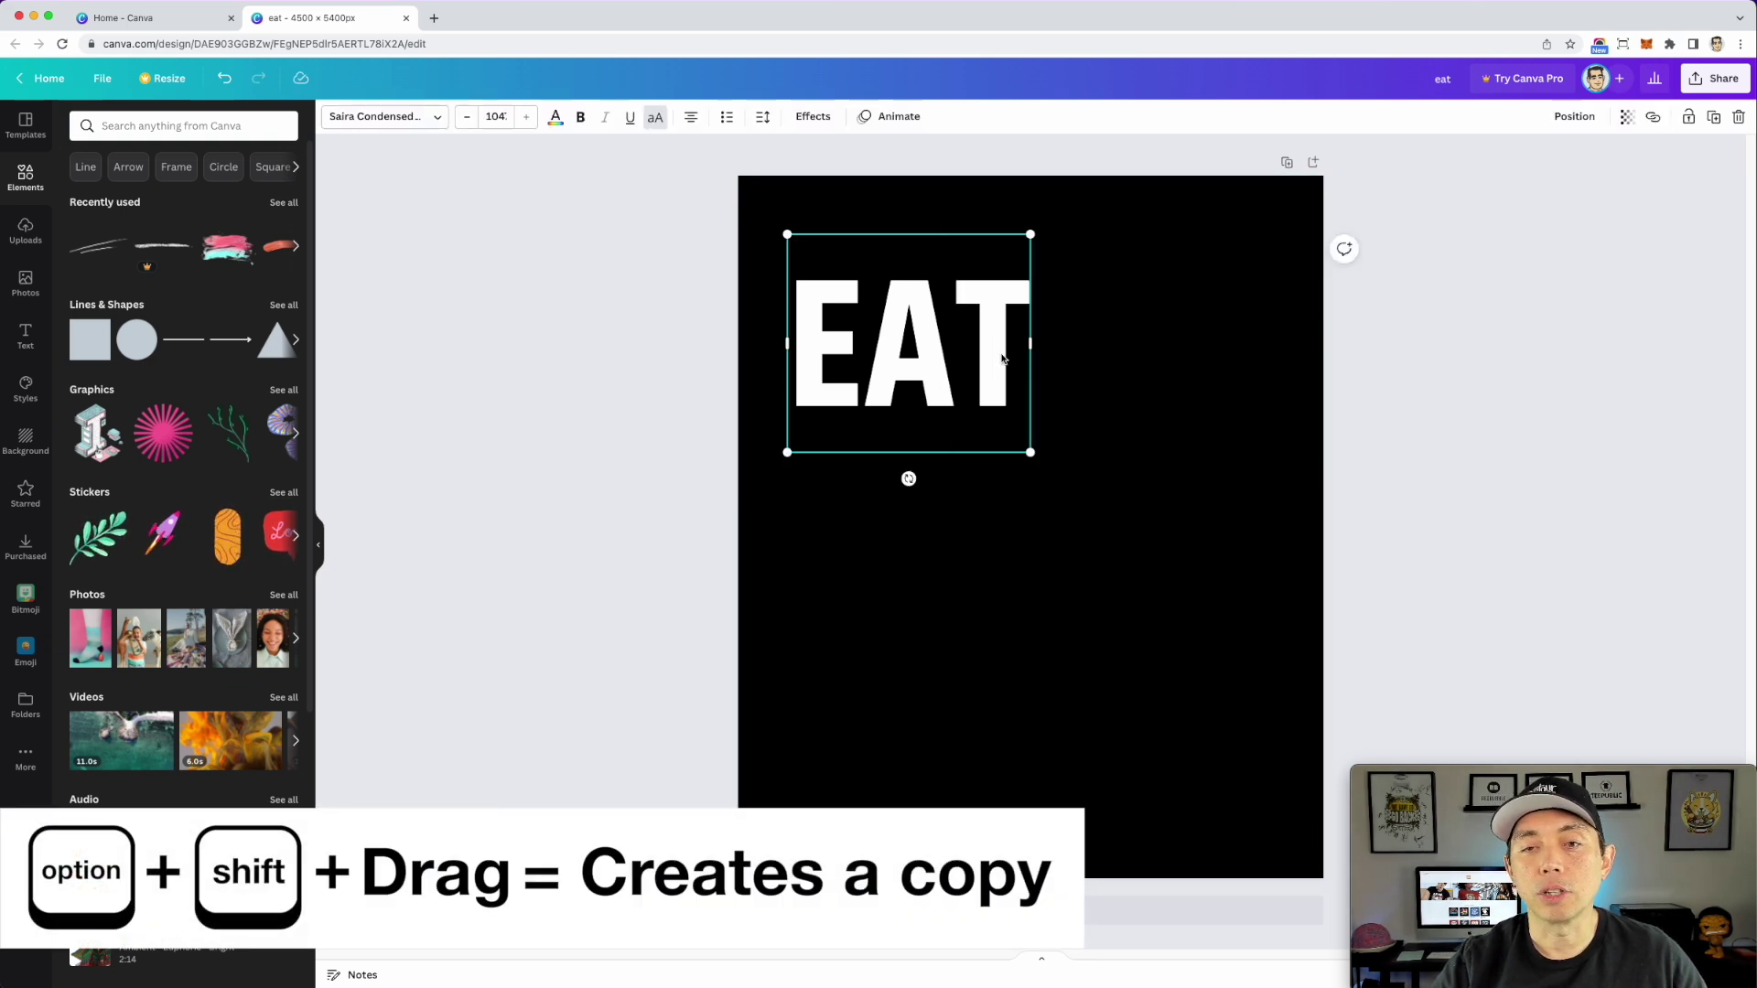
left_click(1002, 357, "shift")
left_click_drag(986, 378, 1001, 518)
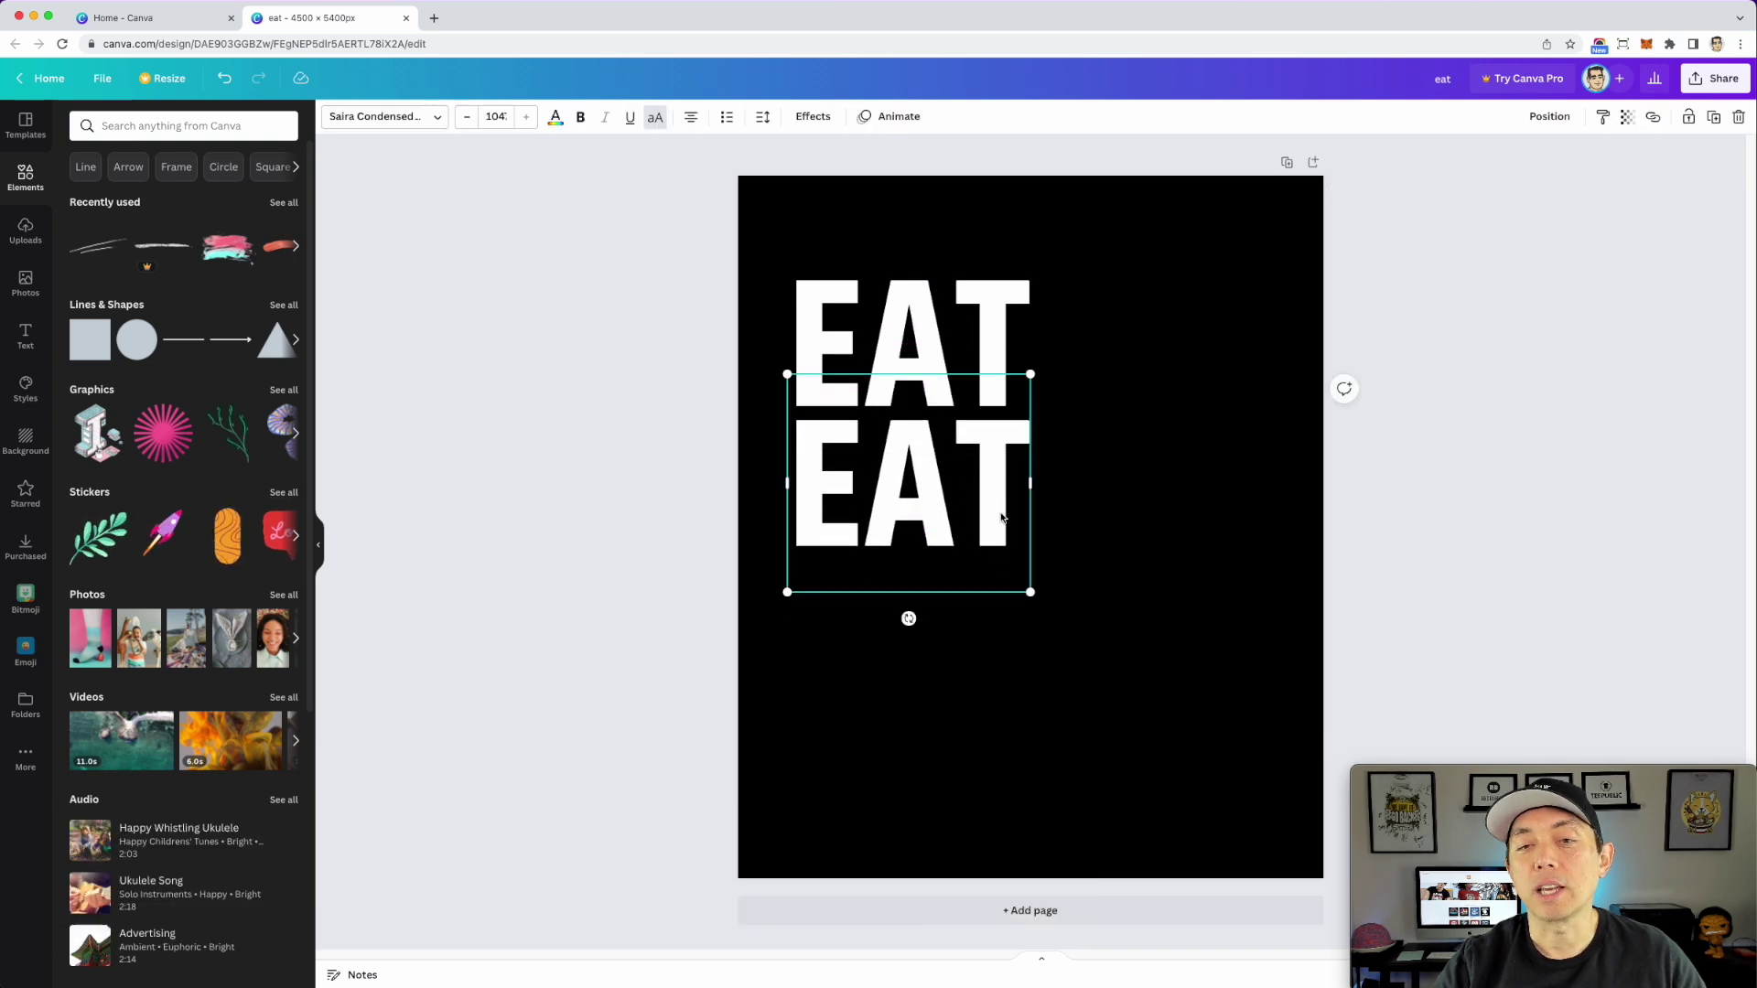
left_click(1006, 588, "shift")
left_click_drag(996, 537, 1011, 703)
- Replace the middle EAT with SLEEP and widen its text box so the word fits on one line
left_click(886, 503)
left_click(886, 503)
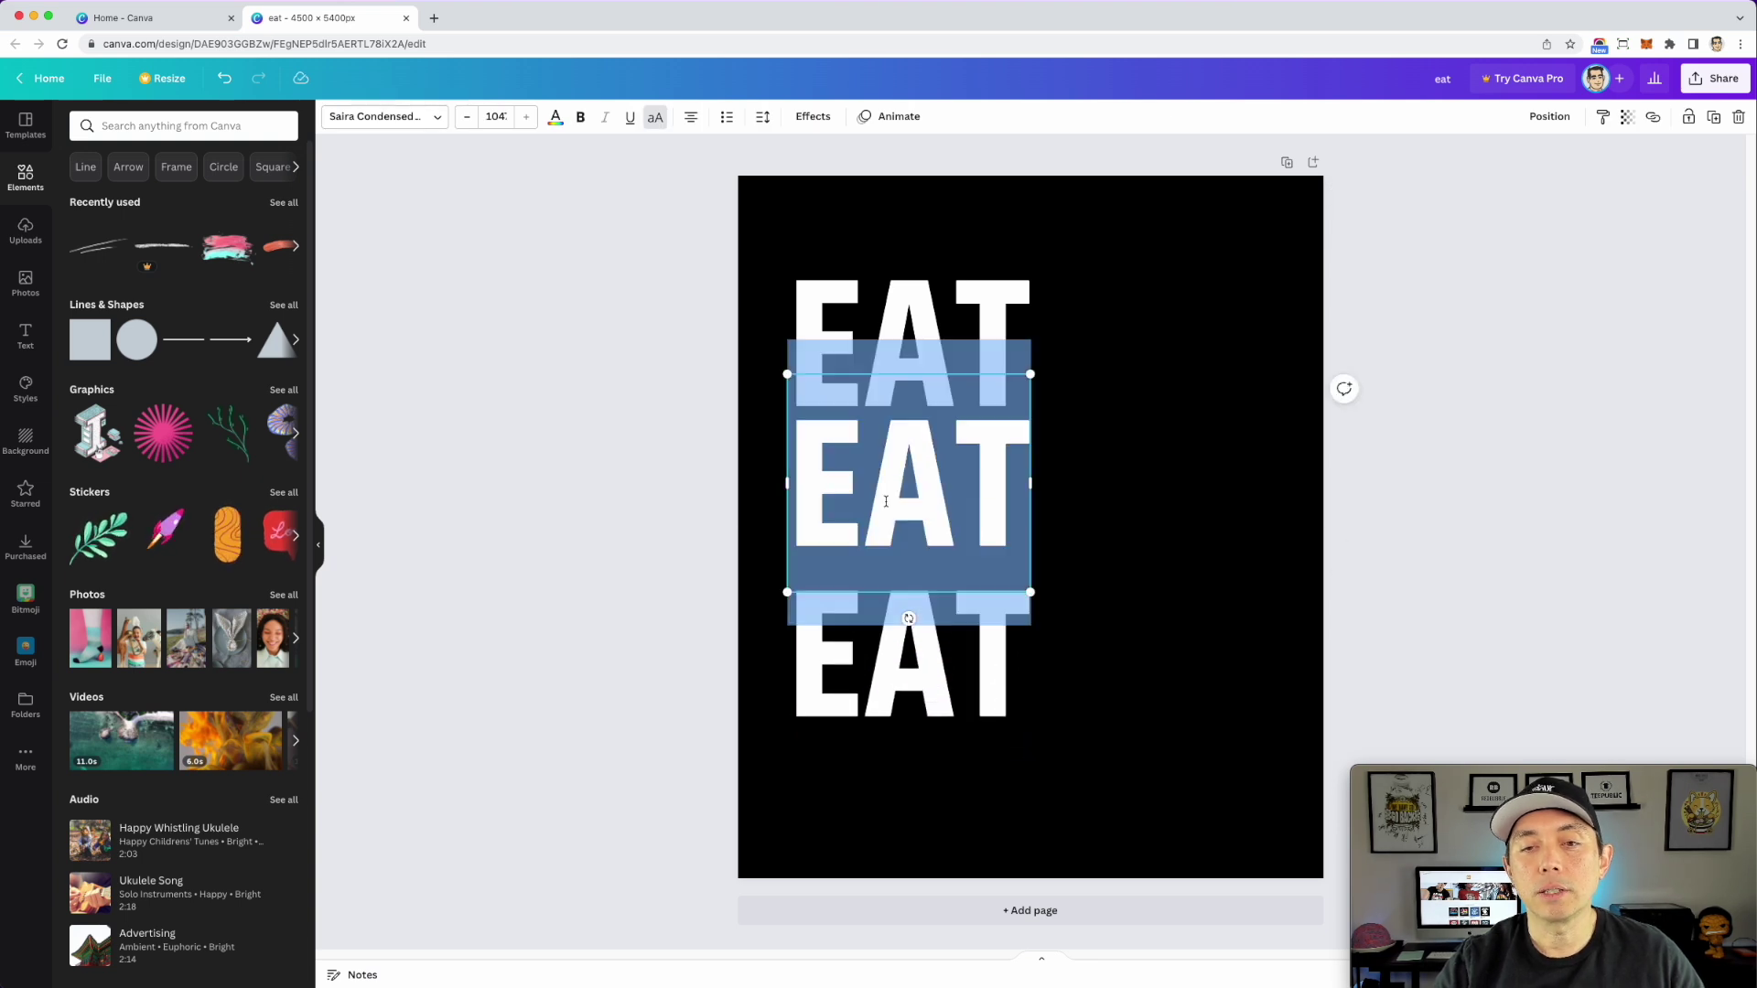
type("SLE")
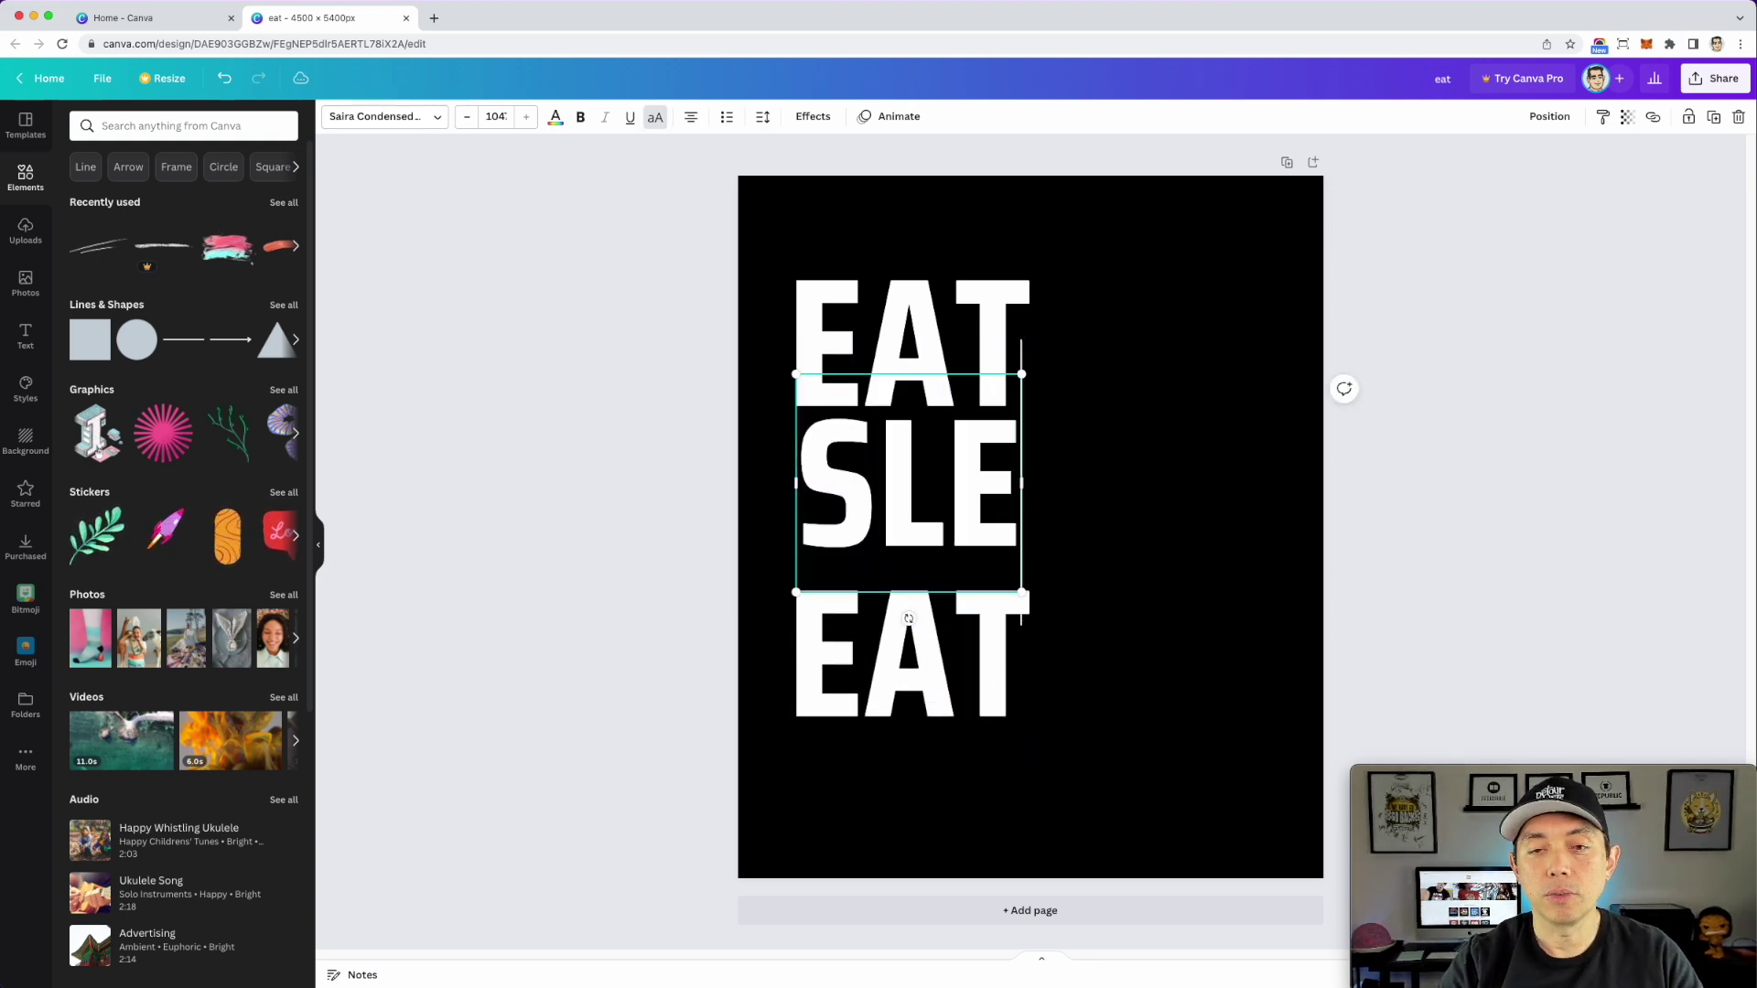
type("EP")
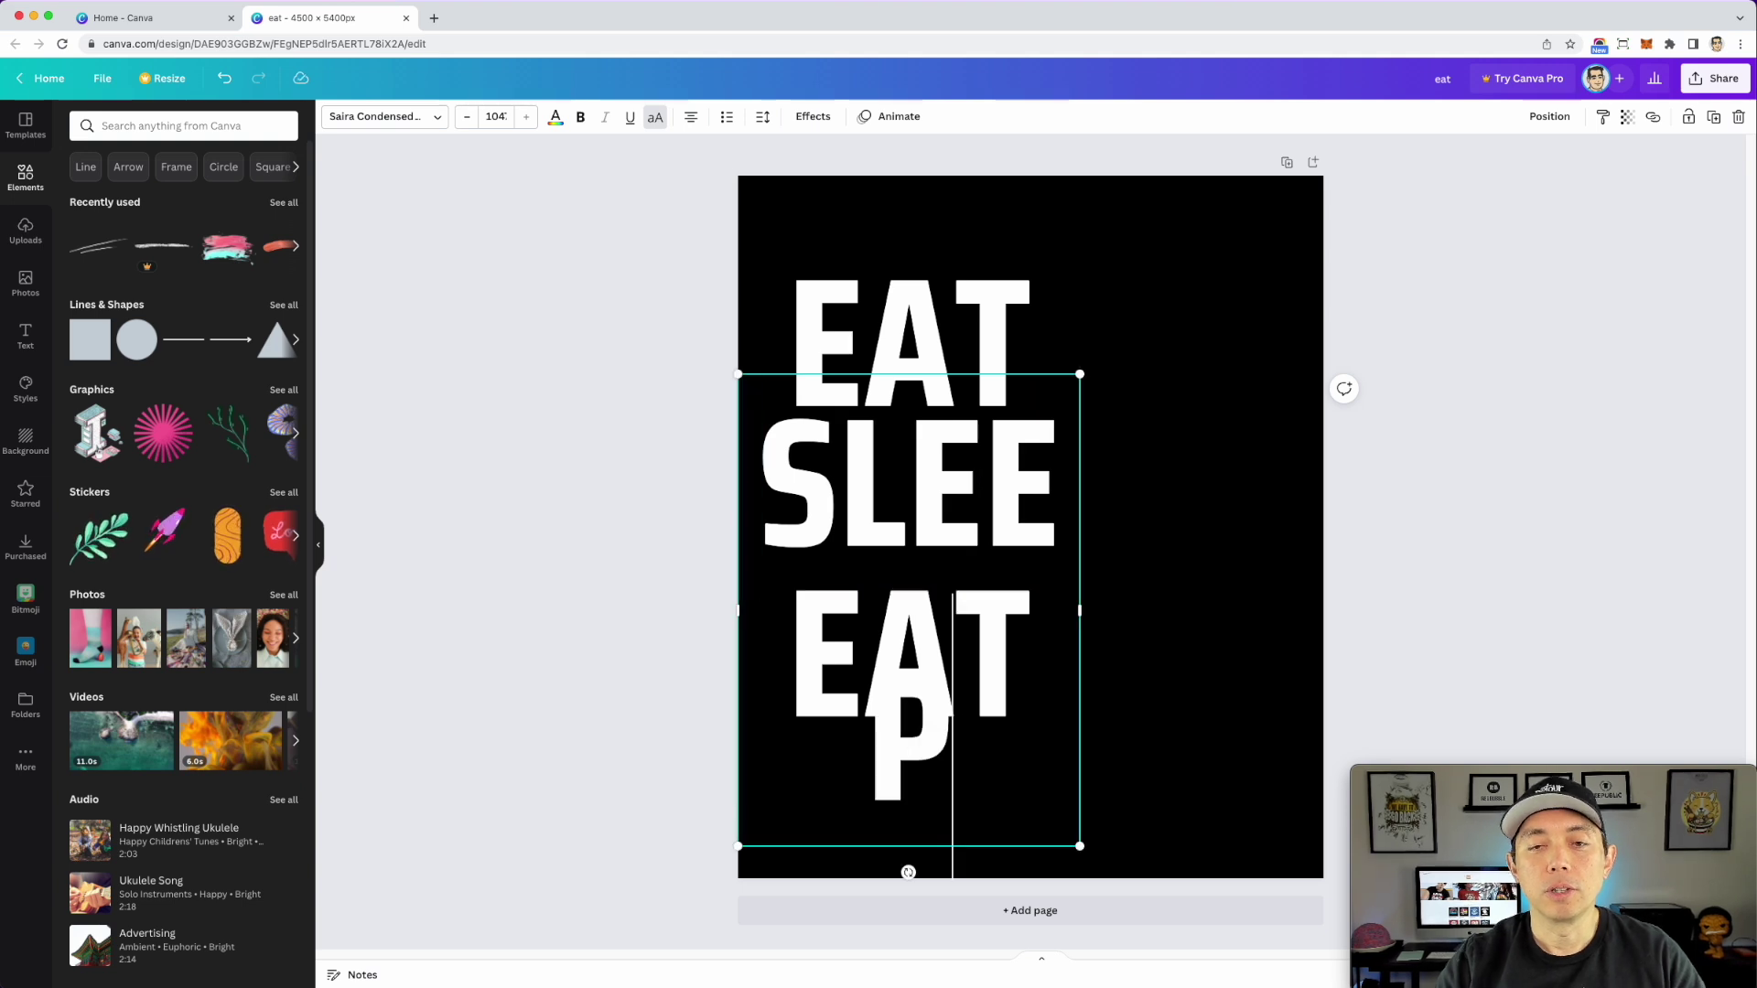
left_click_drag(1079, 611, 1233, 576)
- Left-align the text in the SLEEP box and in the EAT boxes above and below it
double_click(964, 473)
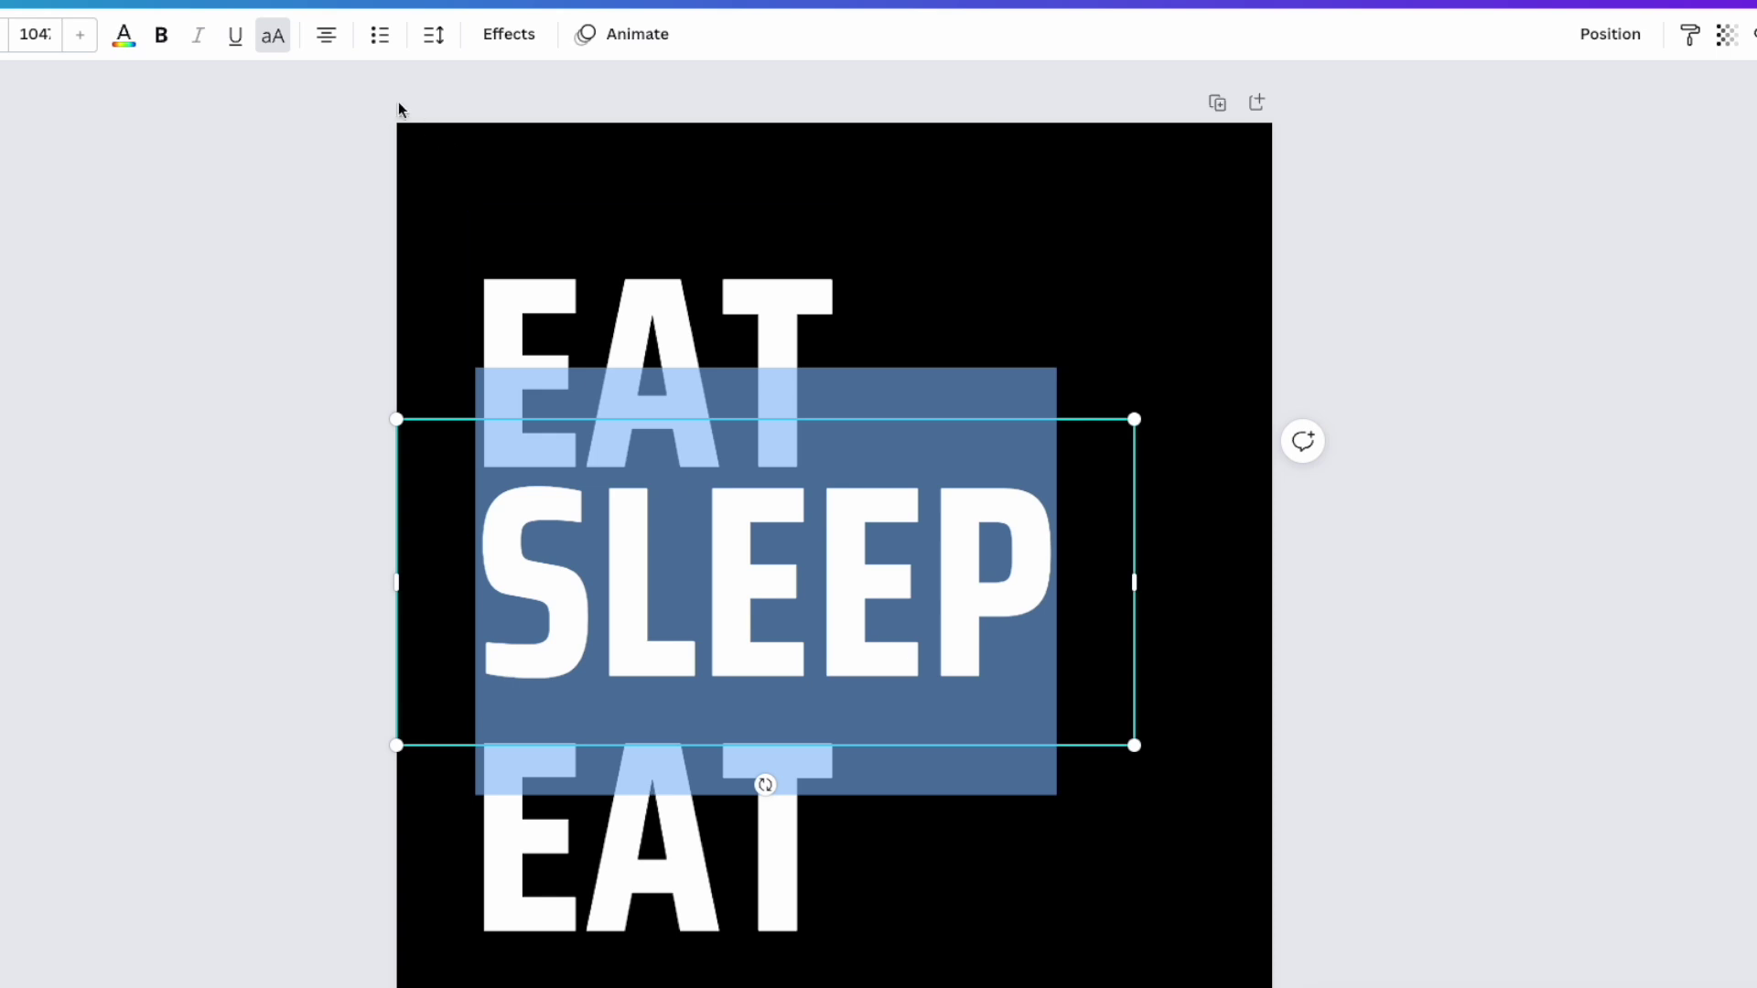
left_click(324, 36)
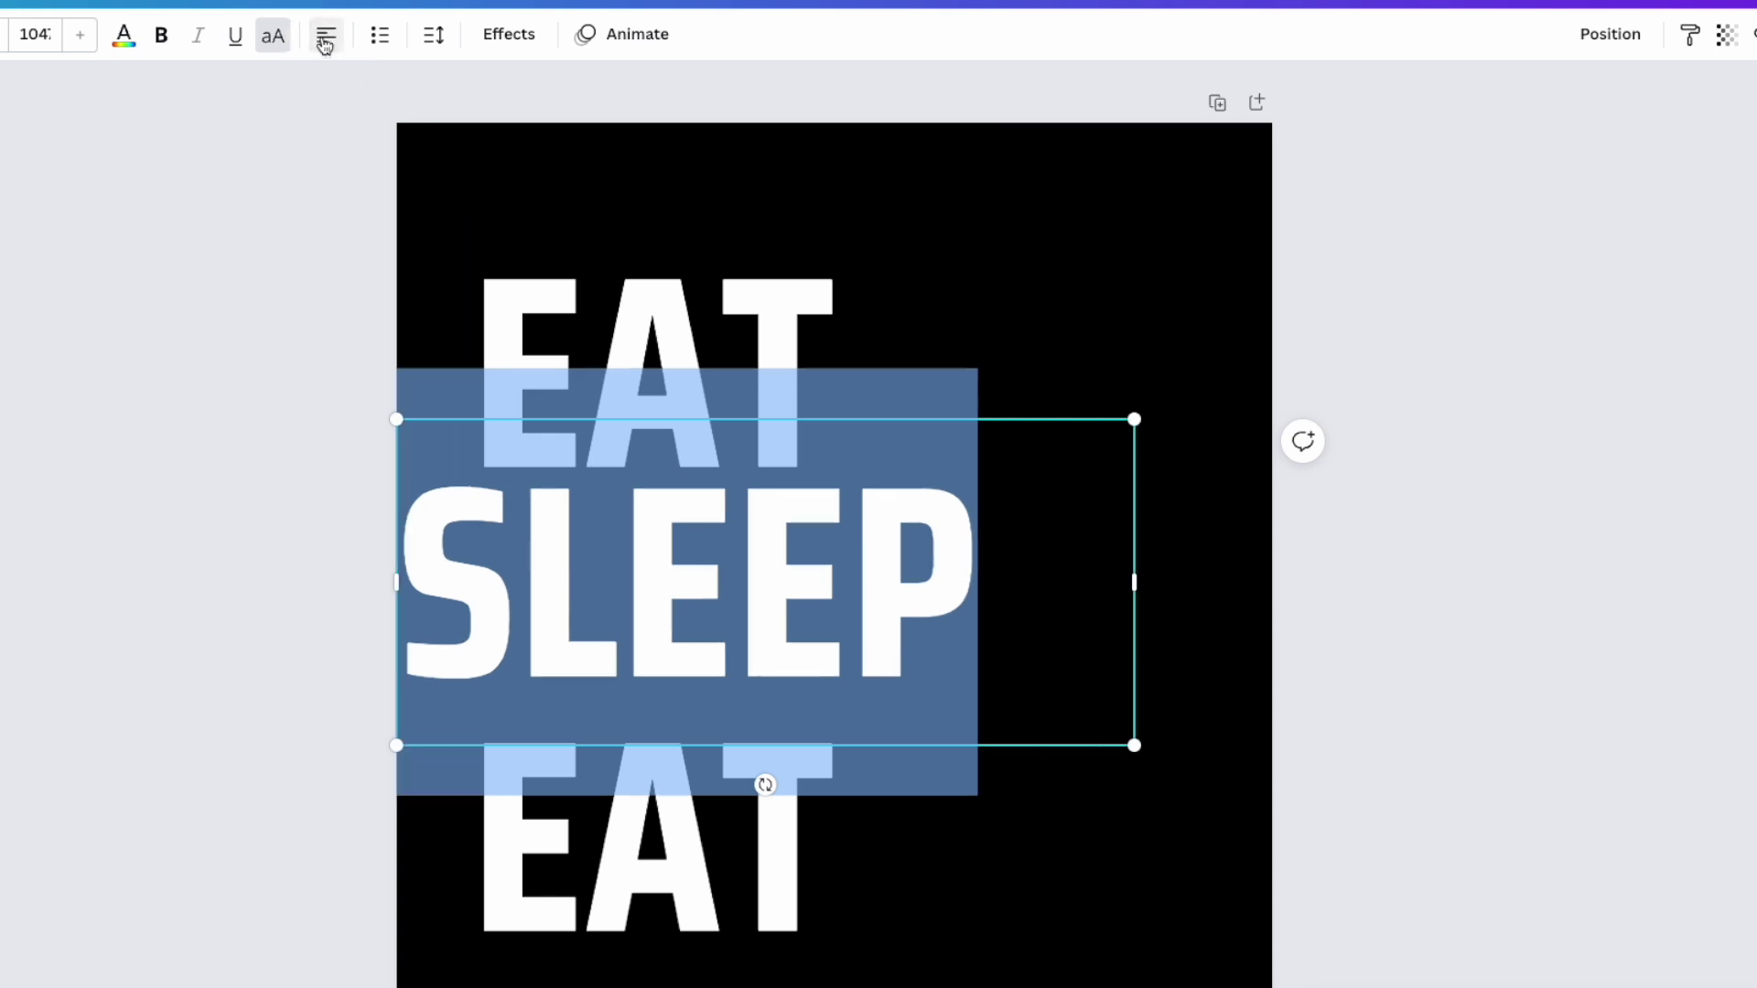
double_click(721, 322)
left_click(324, 39)
left_click(324, 38)
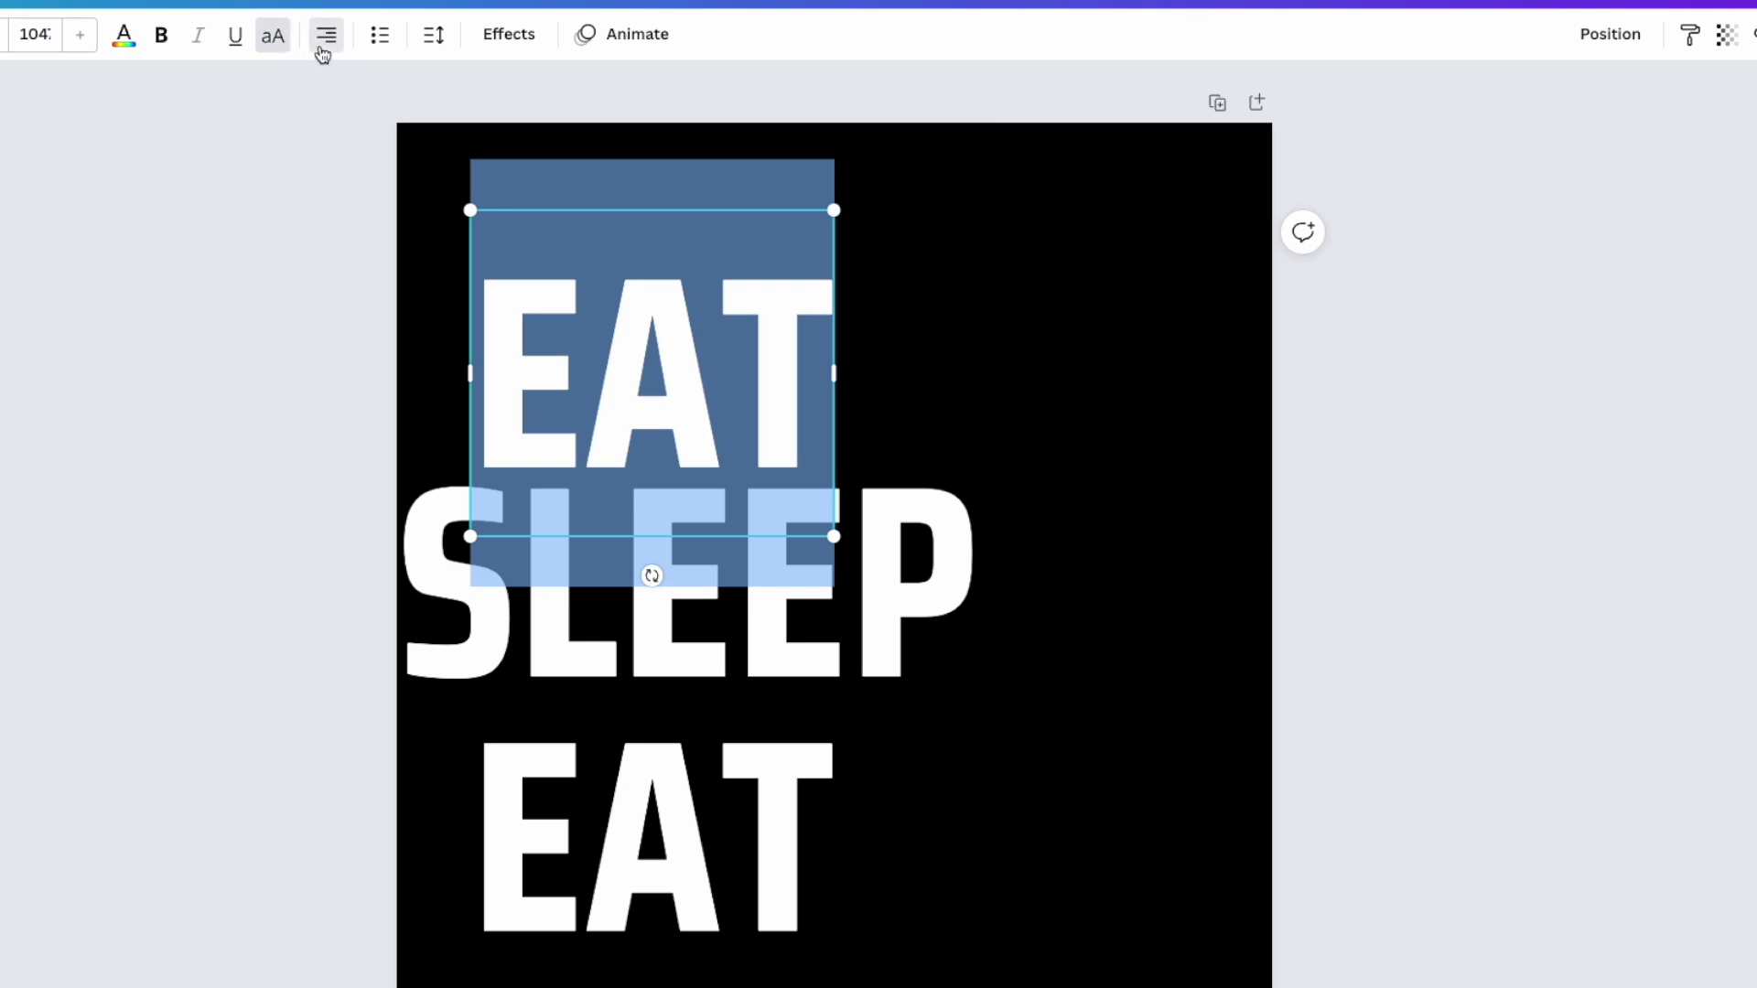
left_click(326, 57)
left_click(653, 785)
left_click(325, 35)
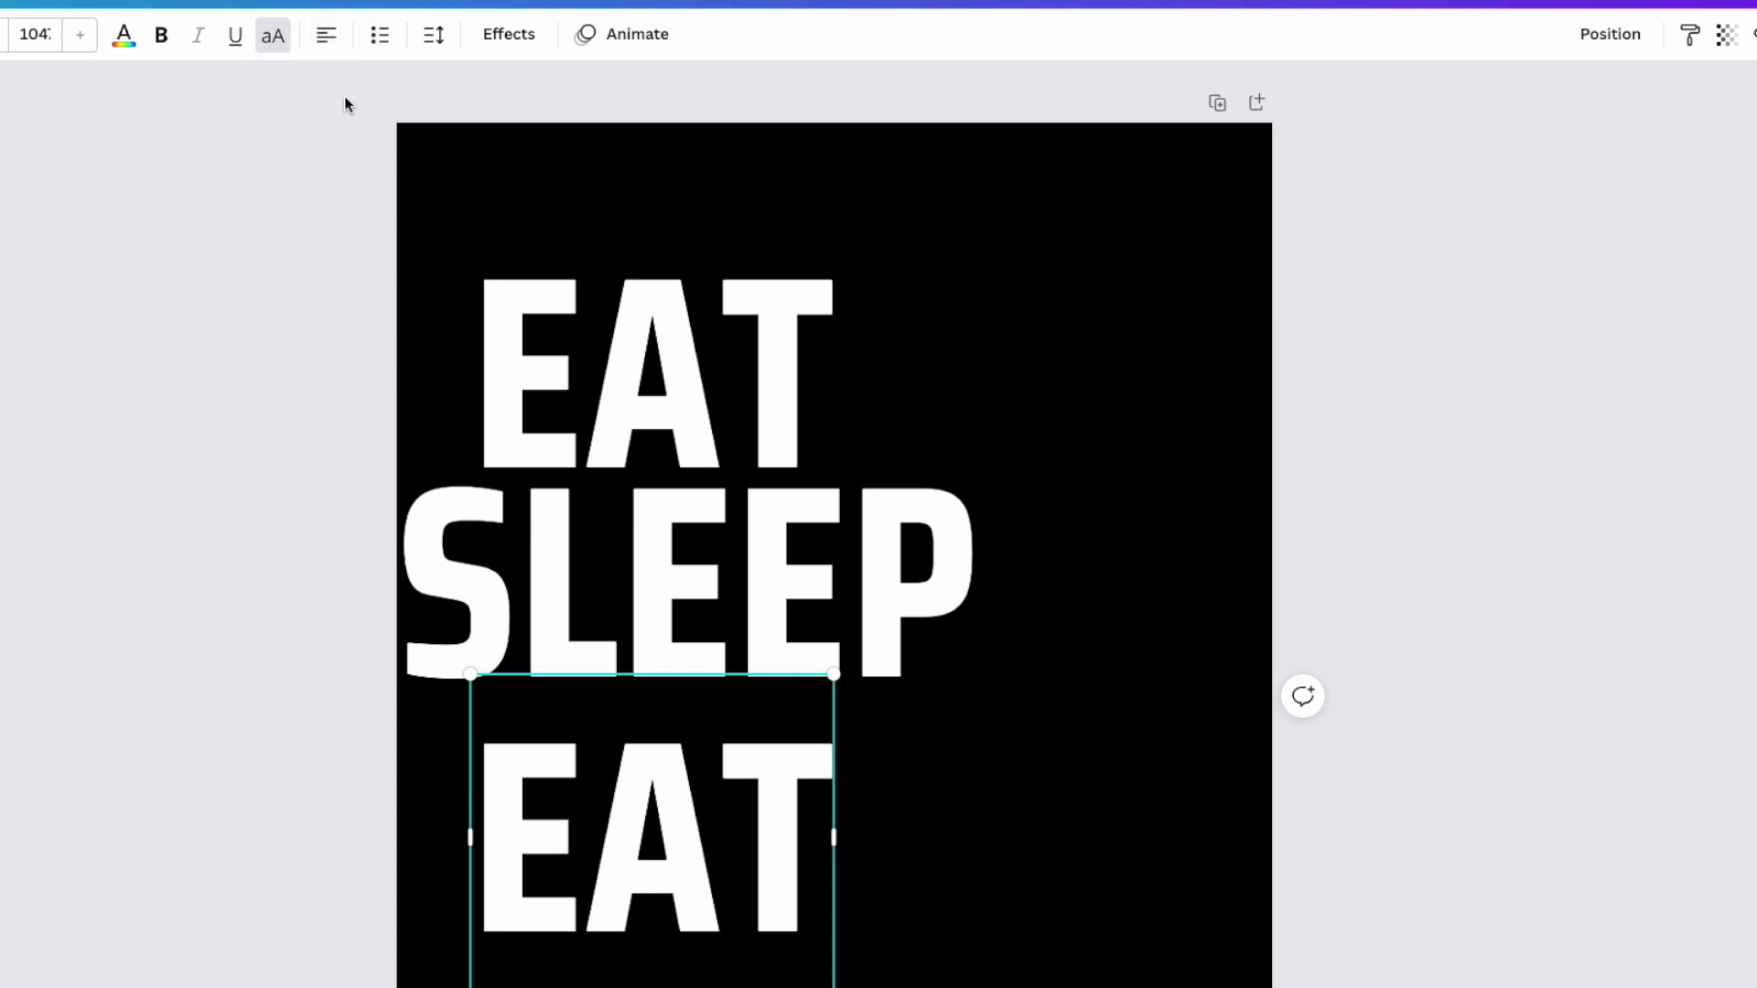
- Replace the lowest EAT with TENNIS and align all three text boxes along their left edges
double_click(650, 835)
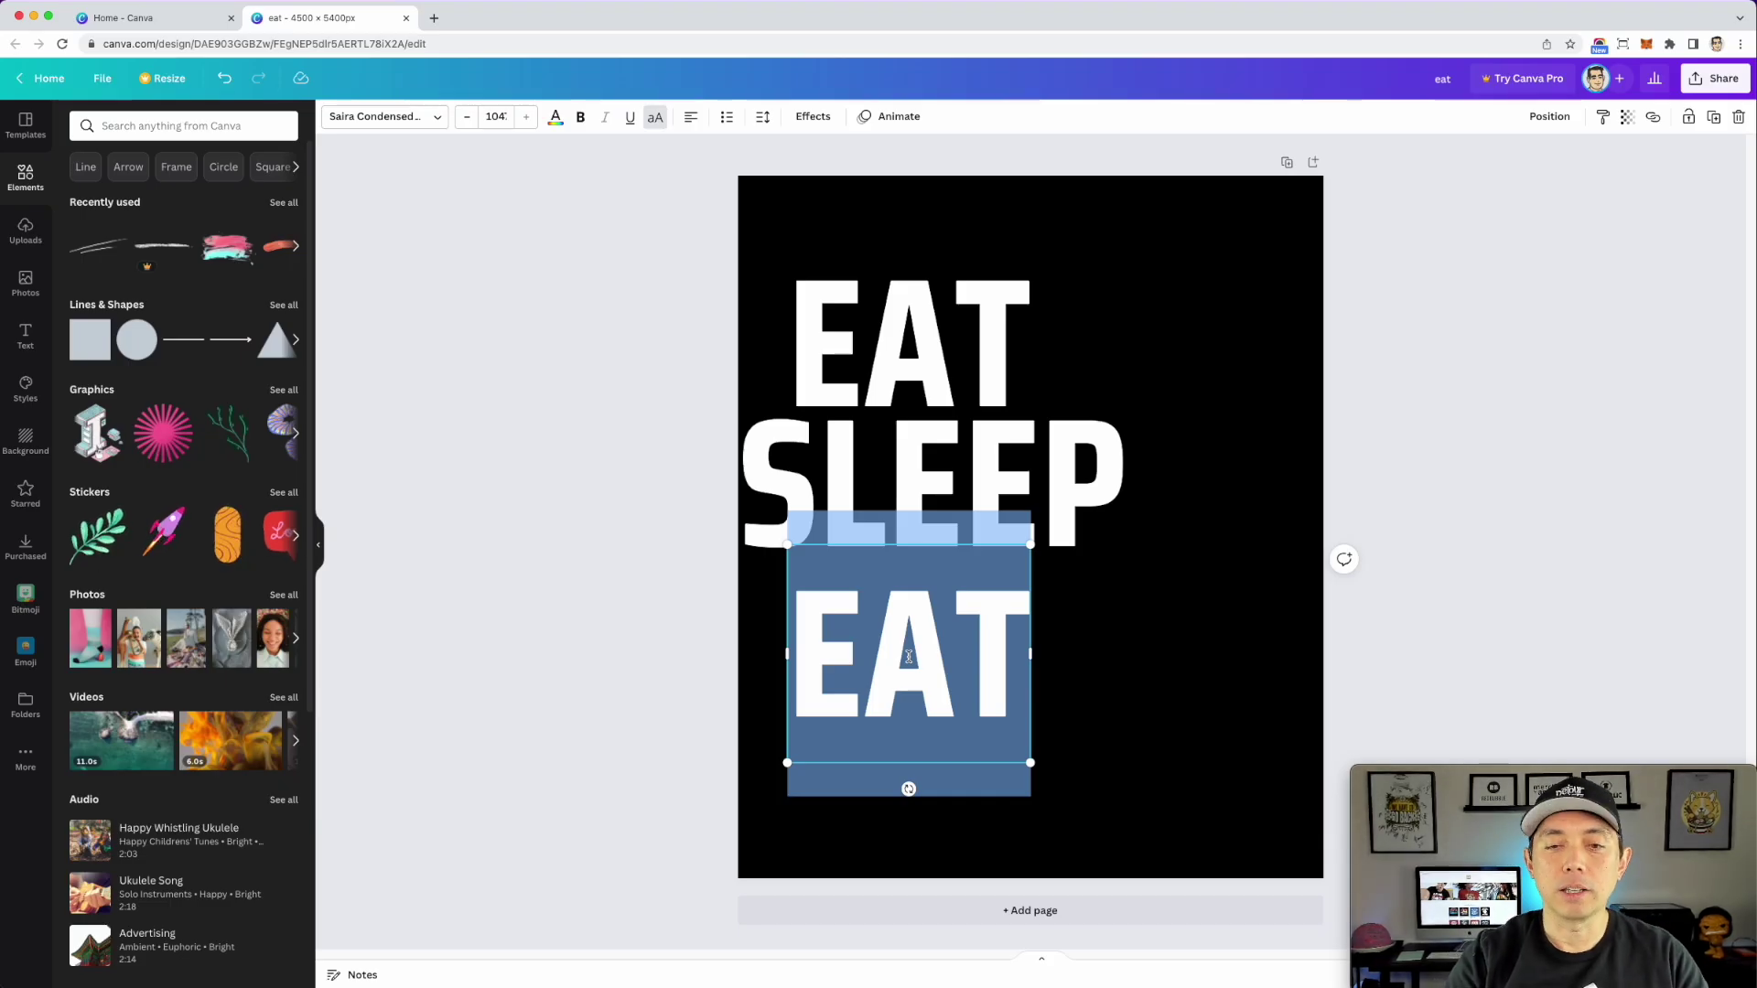
type("TENNIS")
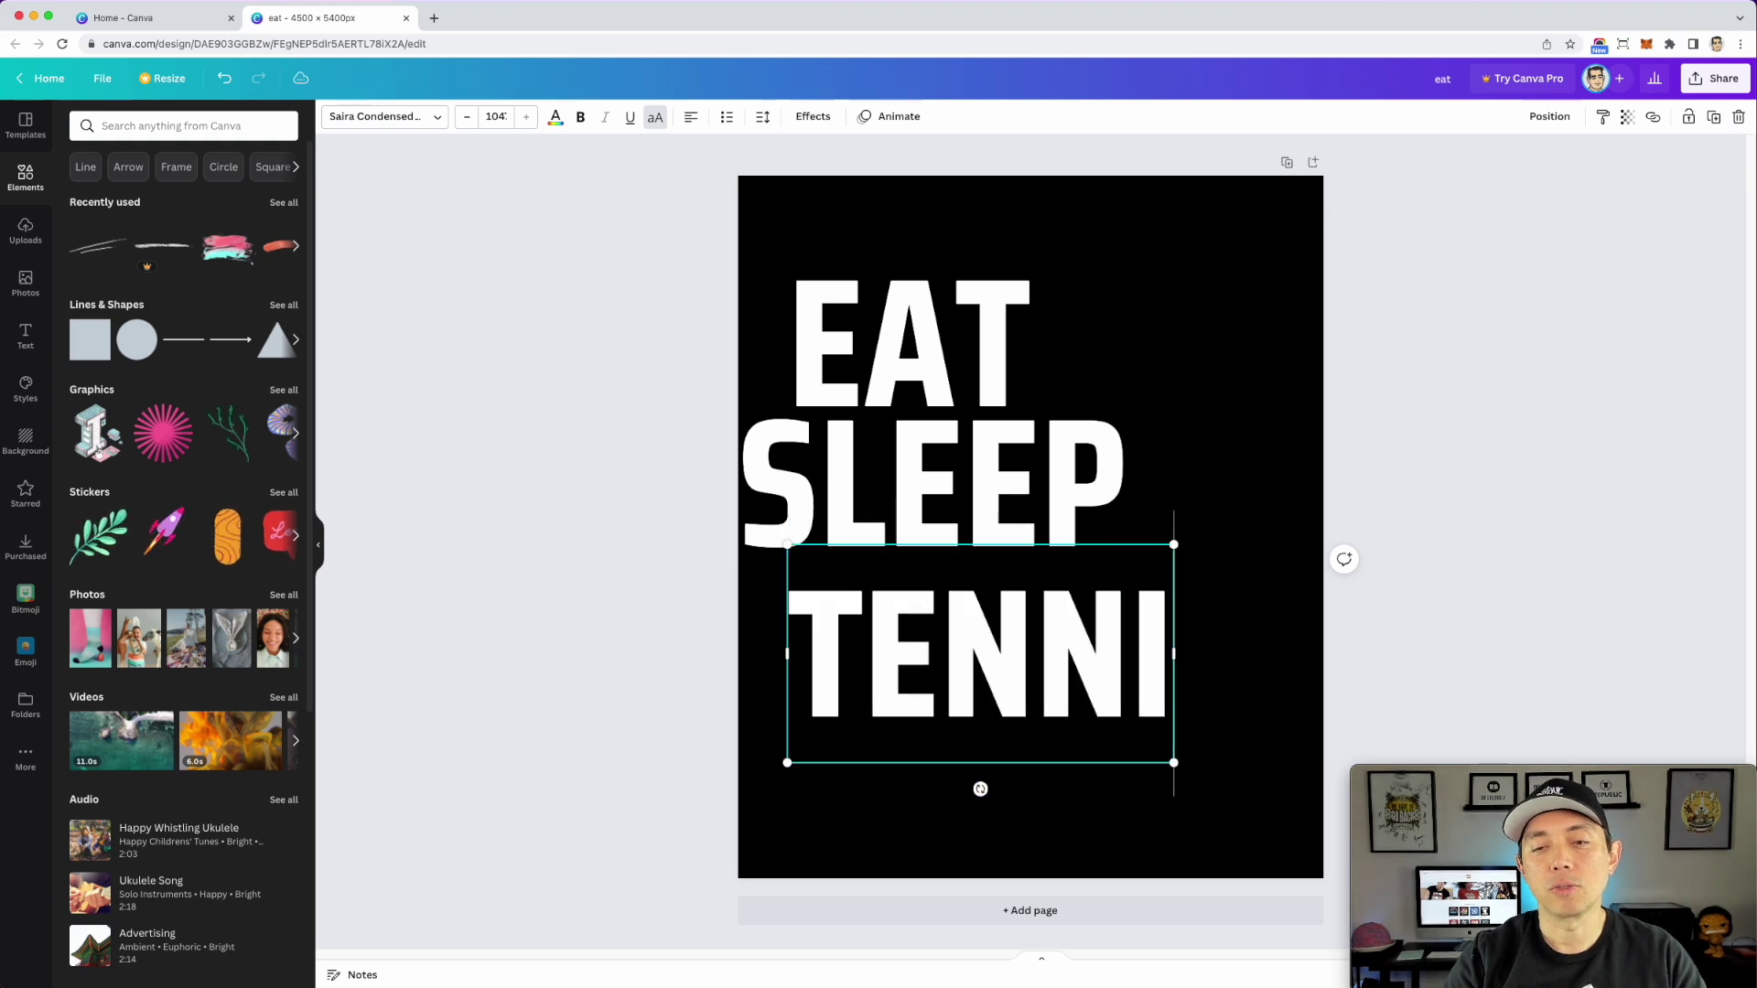
left_click(948, 486, "shift")
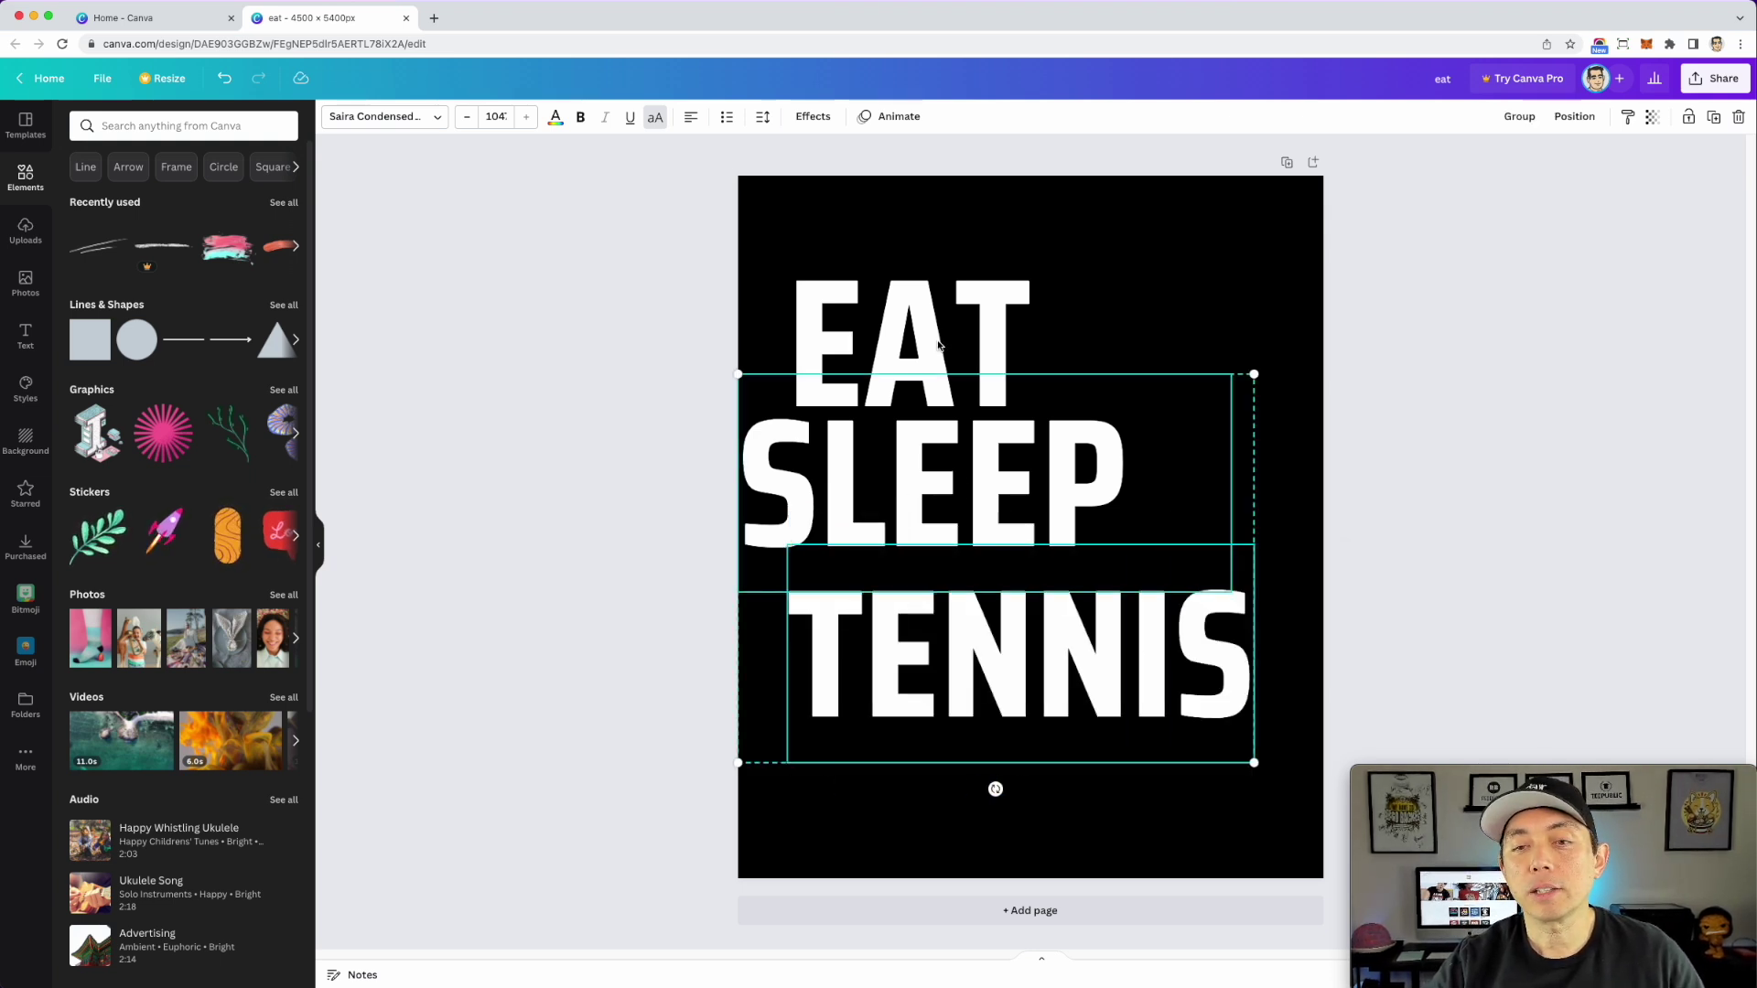
left_click(989, 336, "shift")
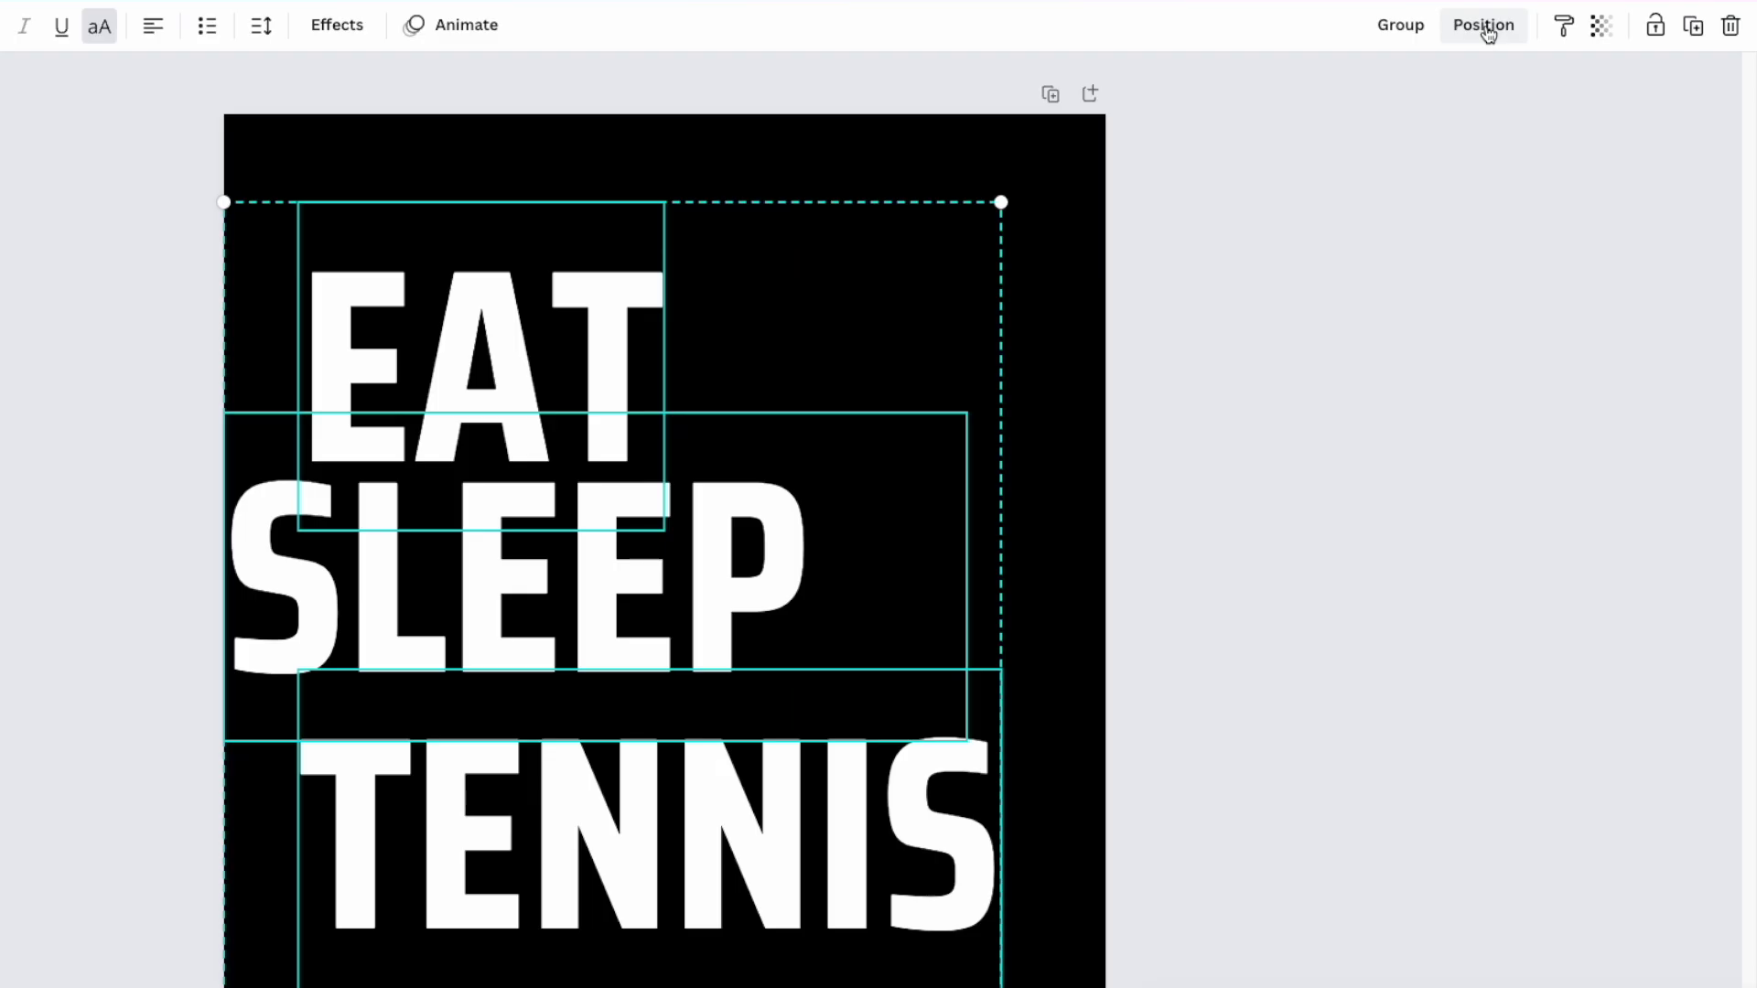
left_click(1486, 27)
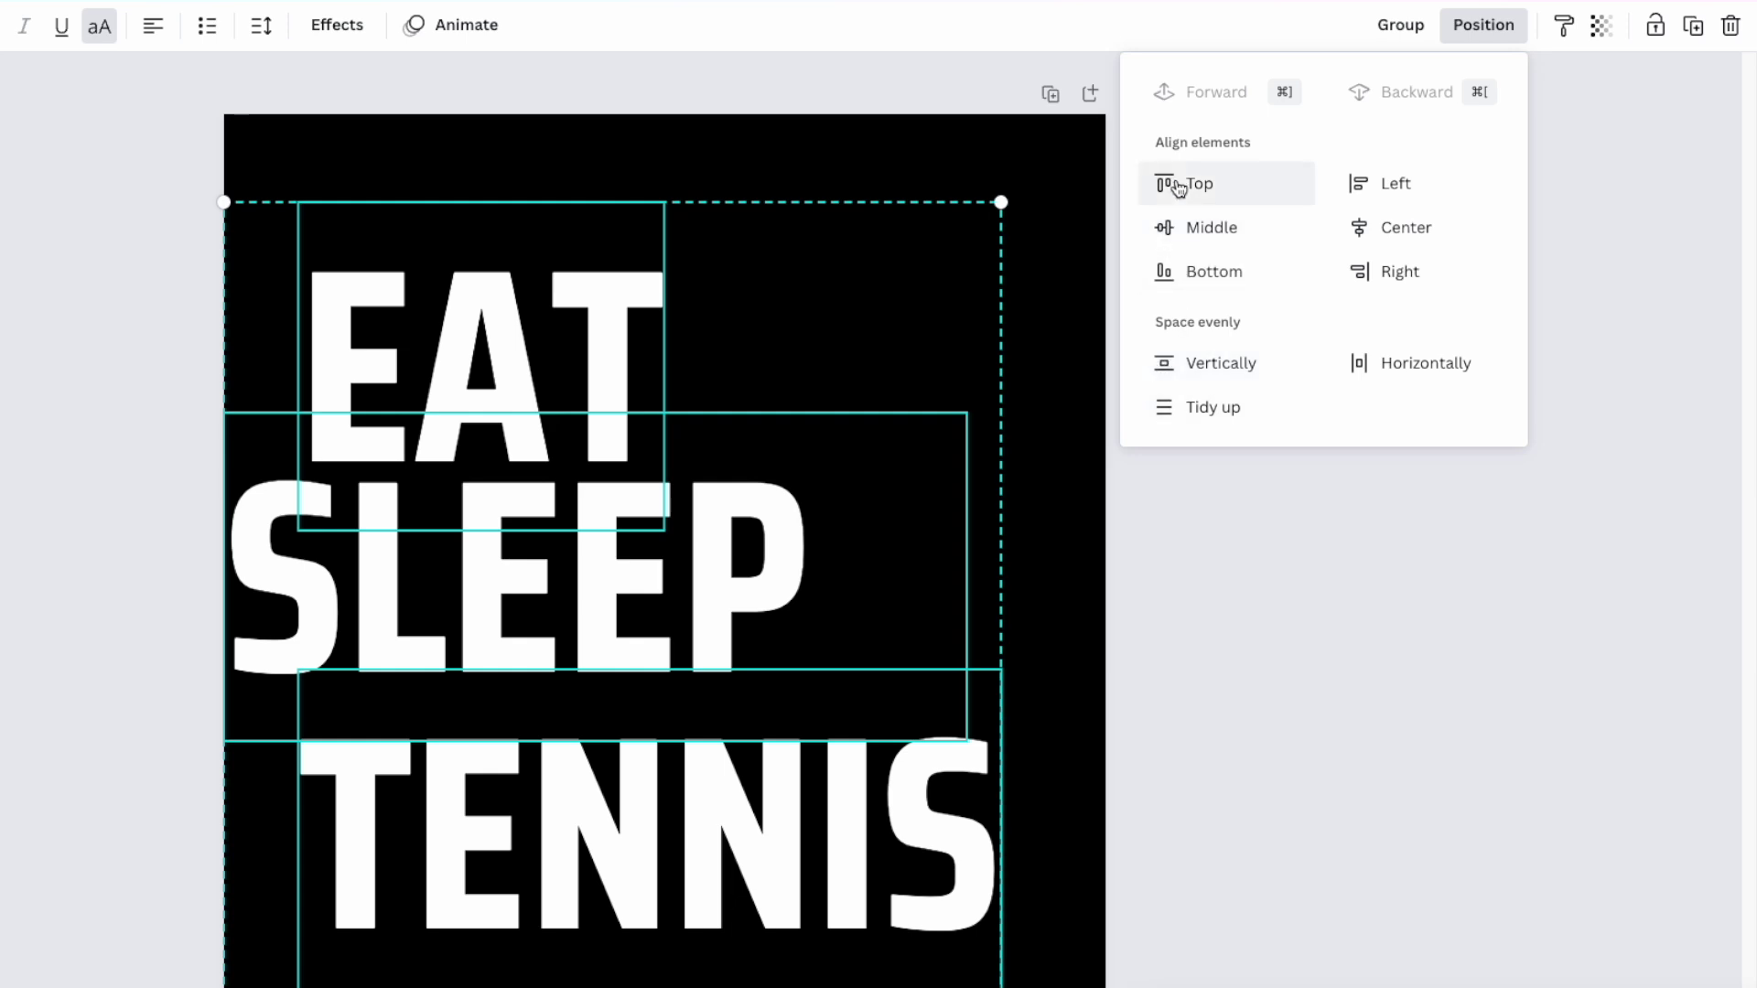
left_click(1382, 185)
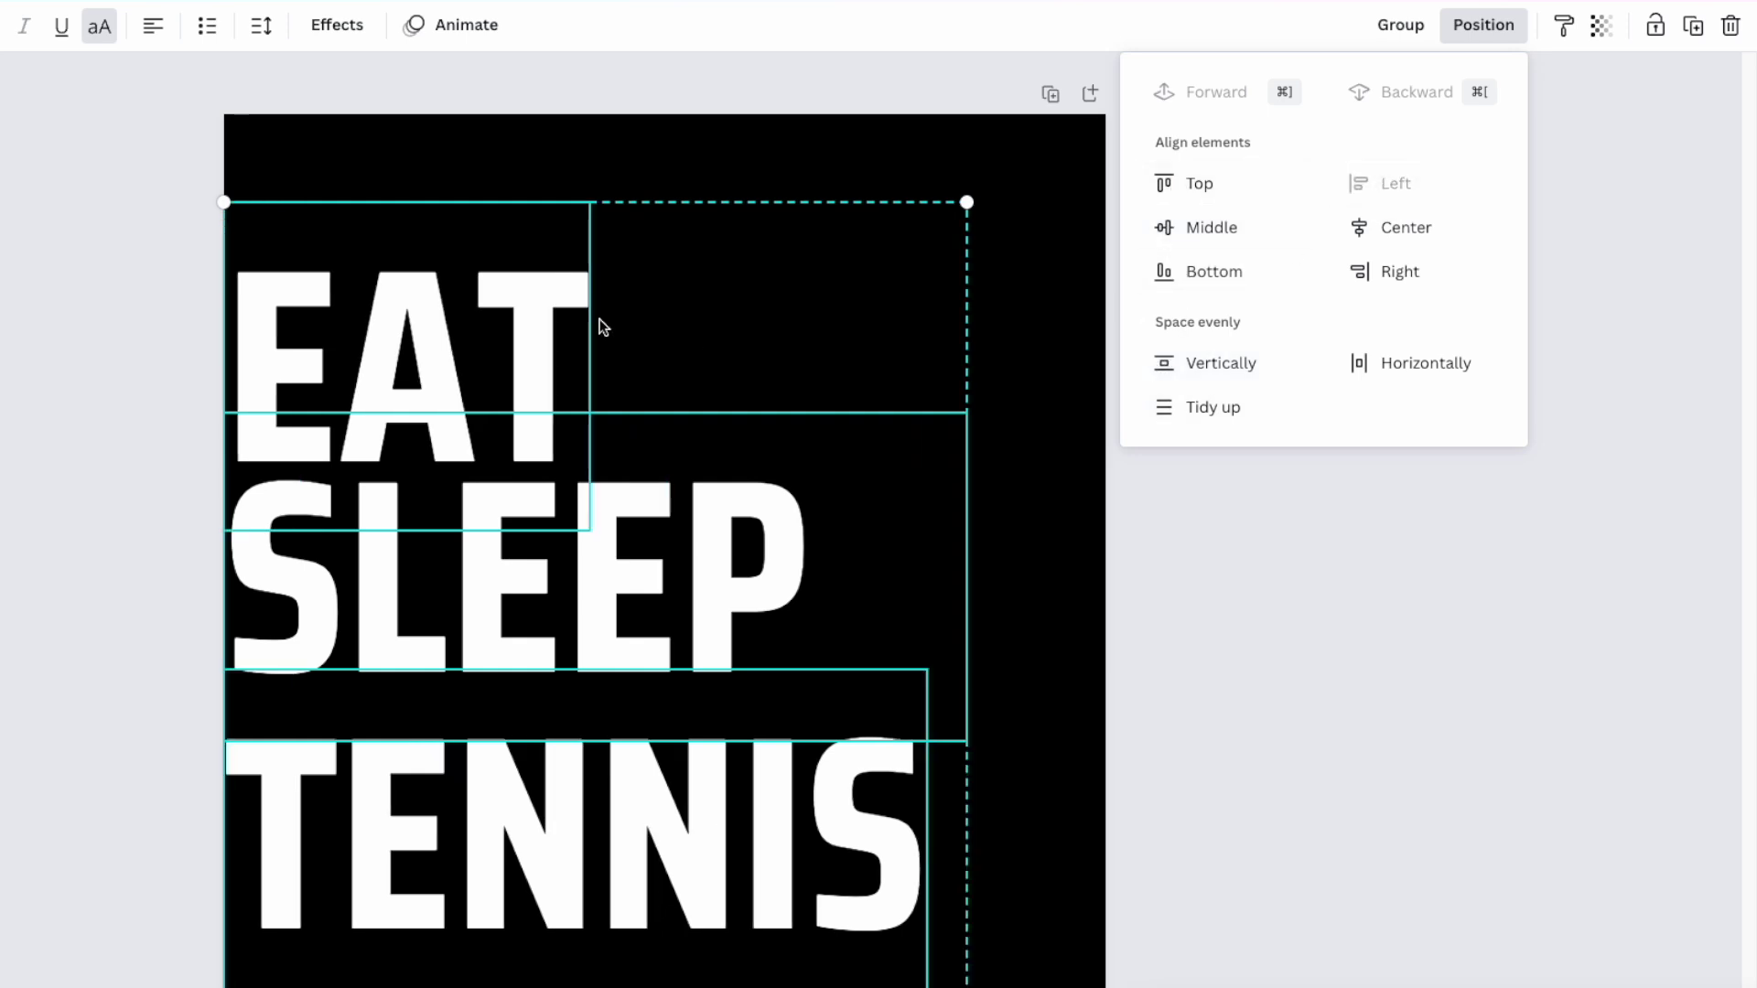
- Move the three words together slightly inward from the page's left edge and space them evenly in the vertical direction
left_click_drag(514, 330, 586, 361)
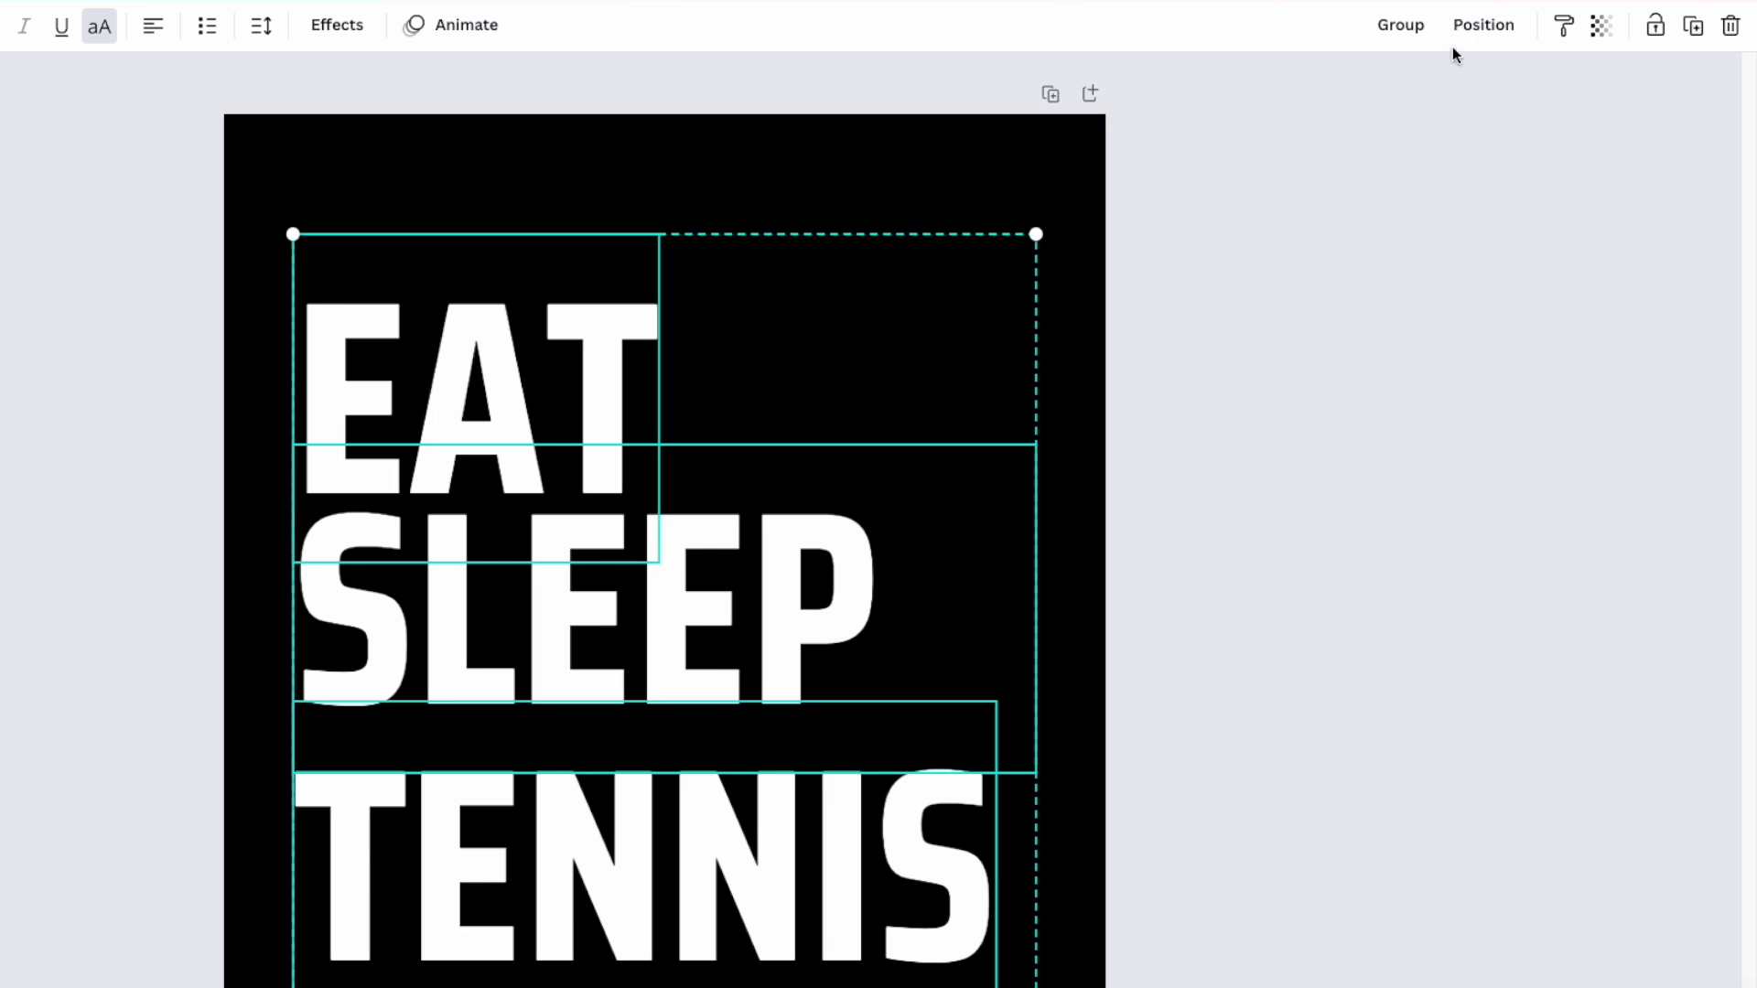
left_click(1479, 29)
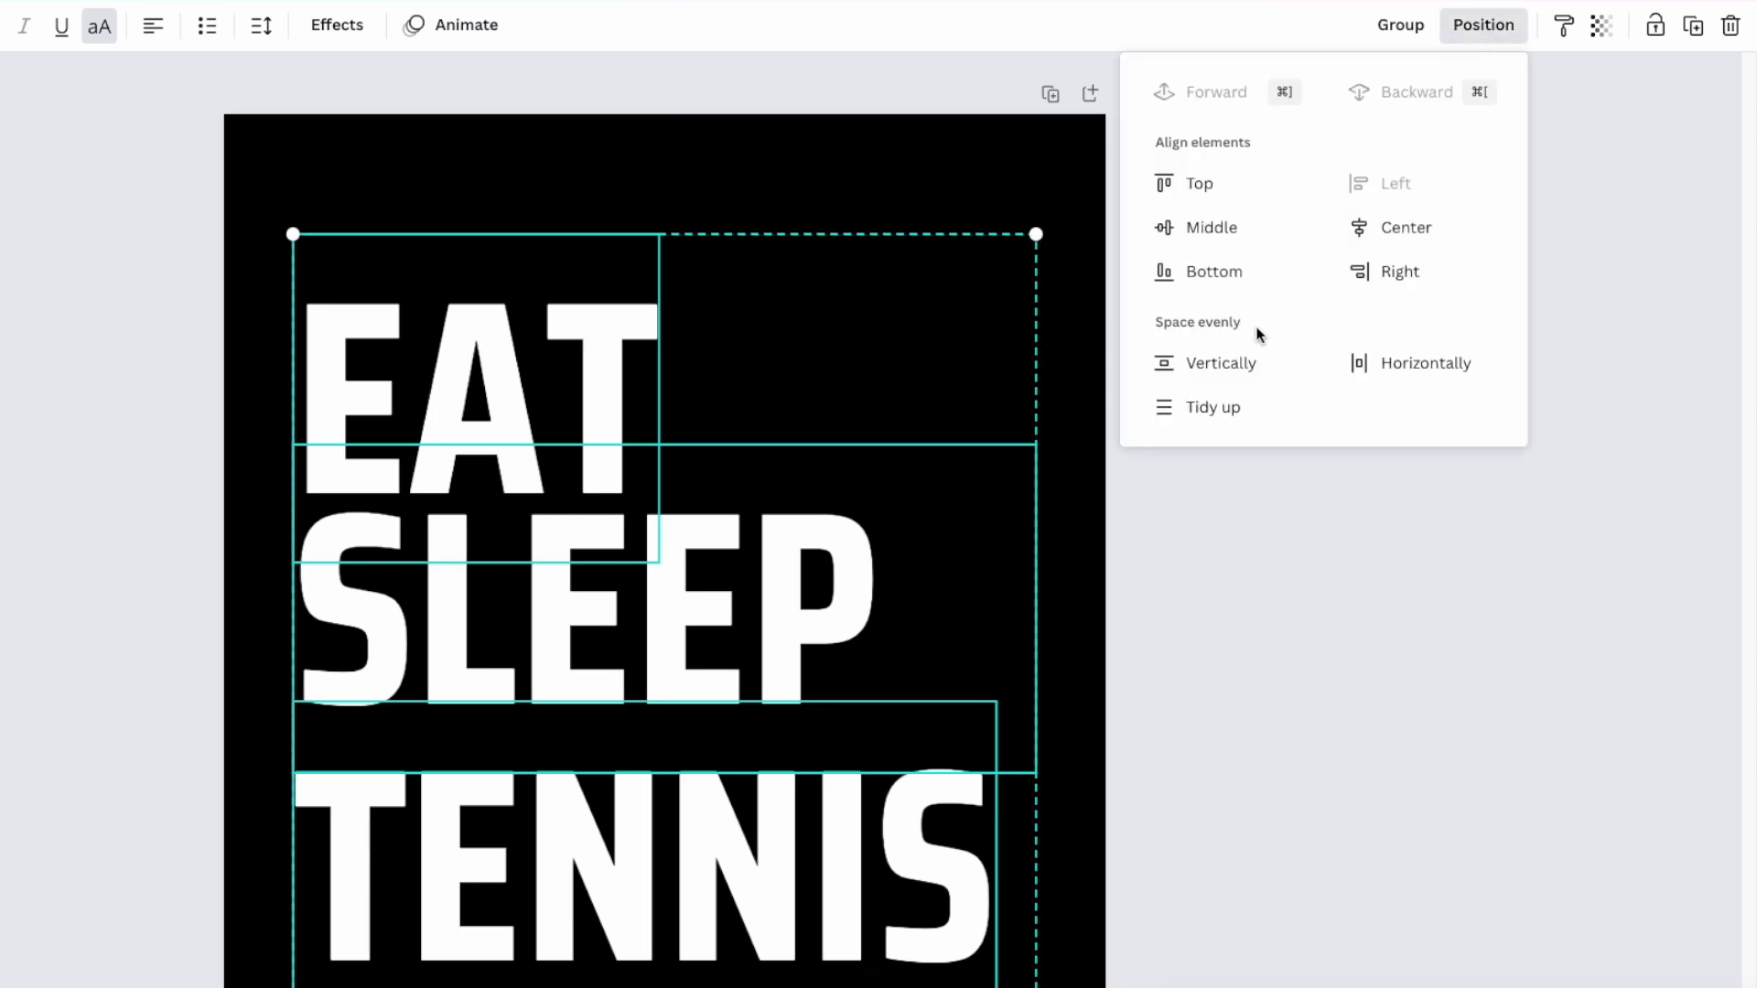
left_click(1210, 366)
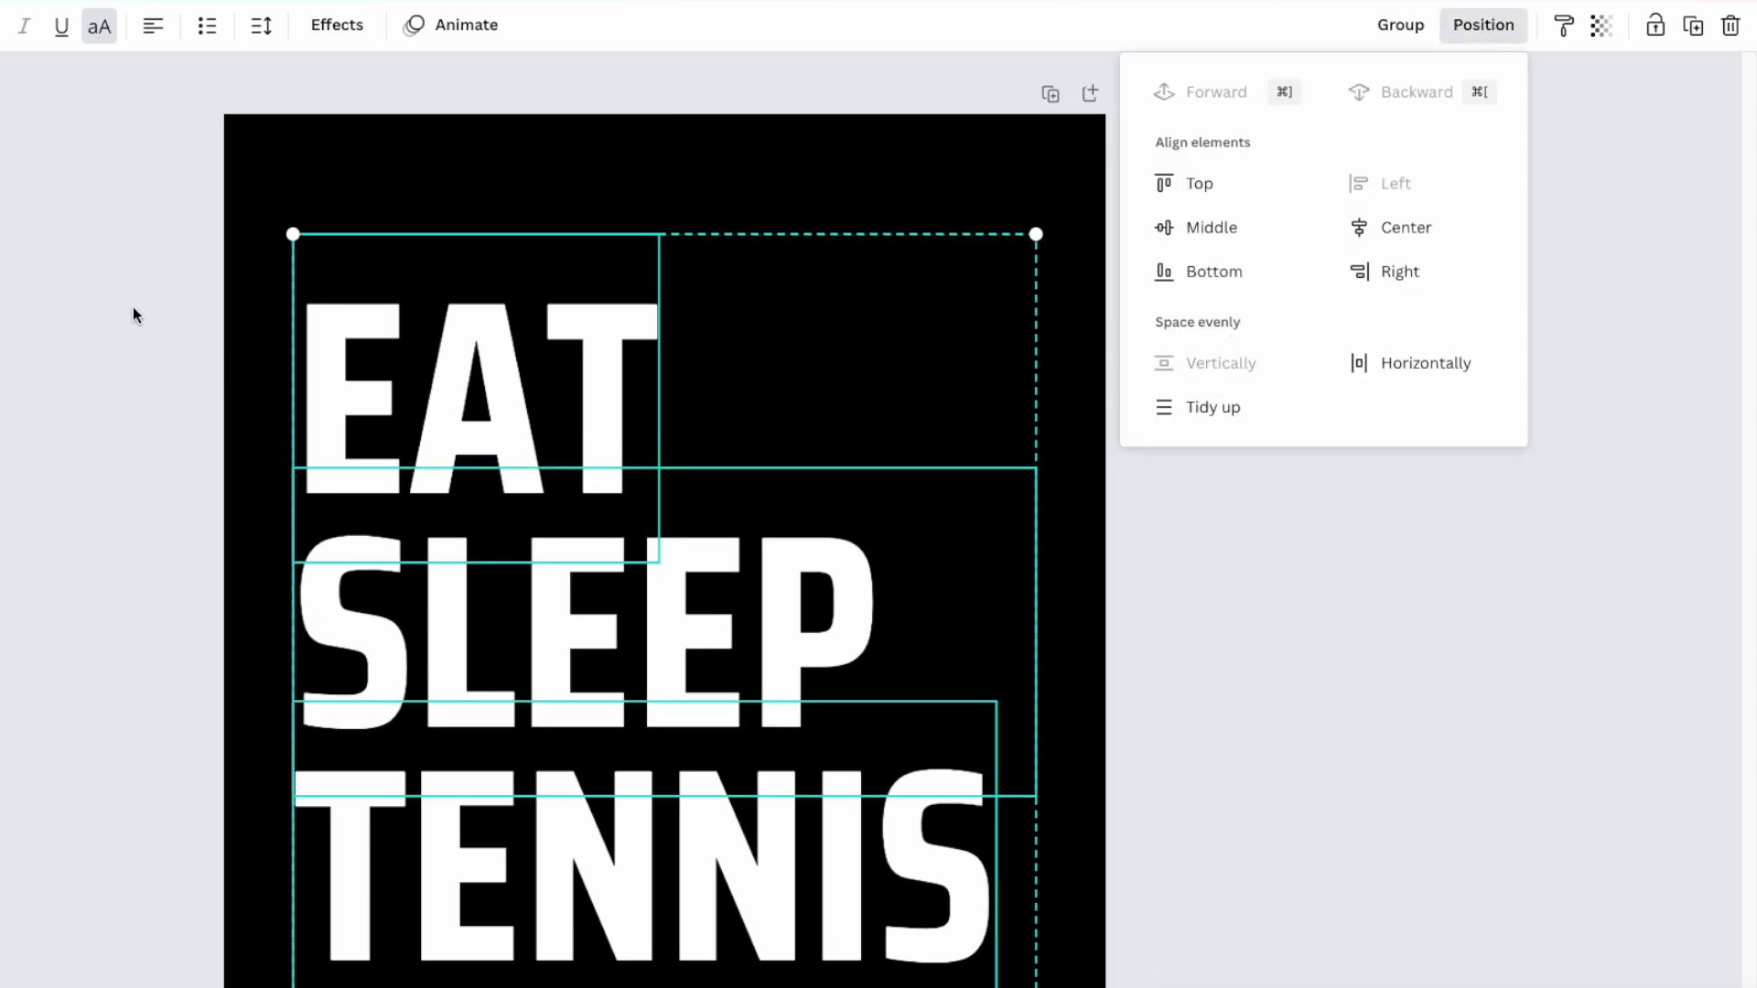
left_click(86, 285)
left_click(63, 271)
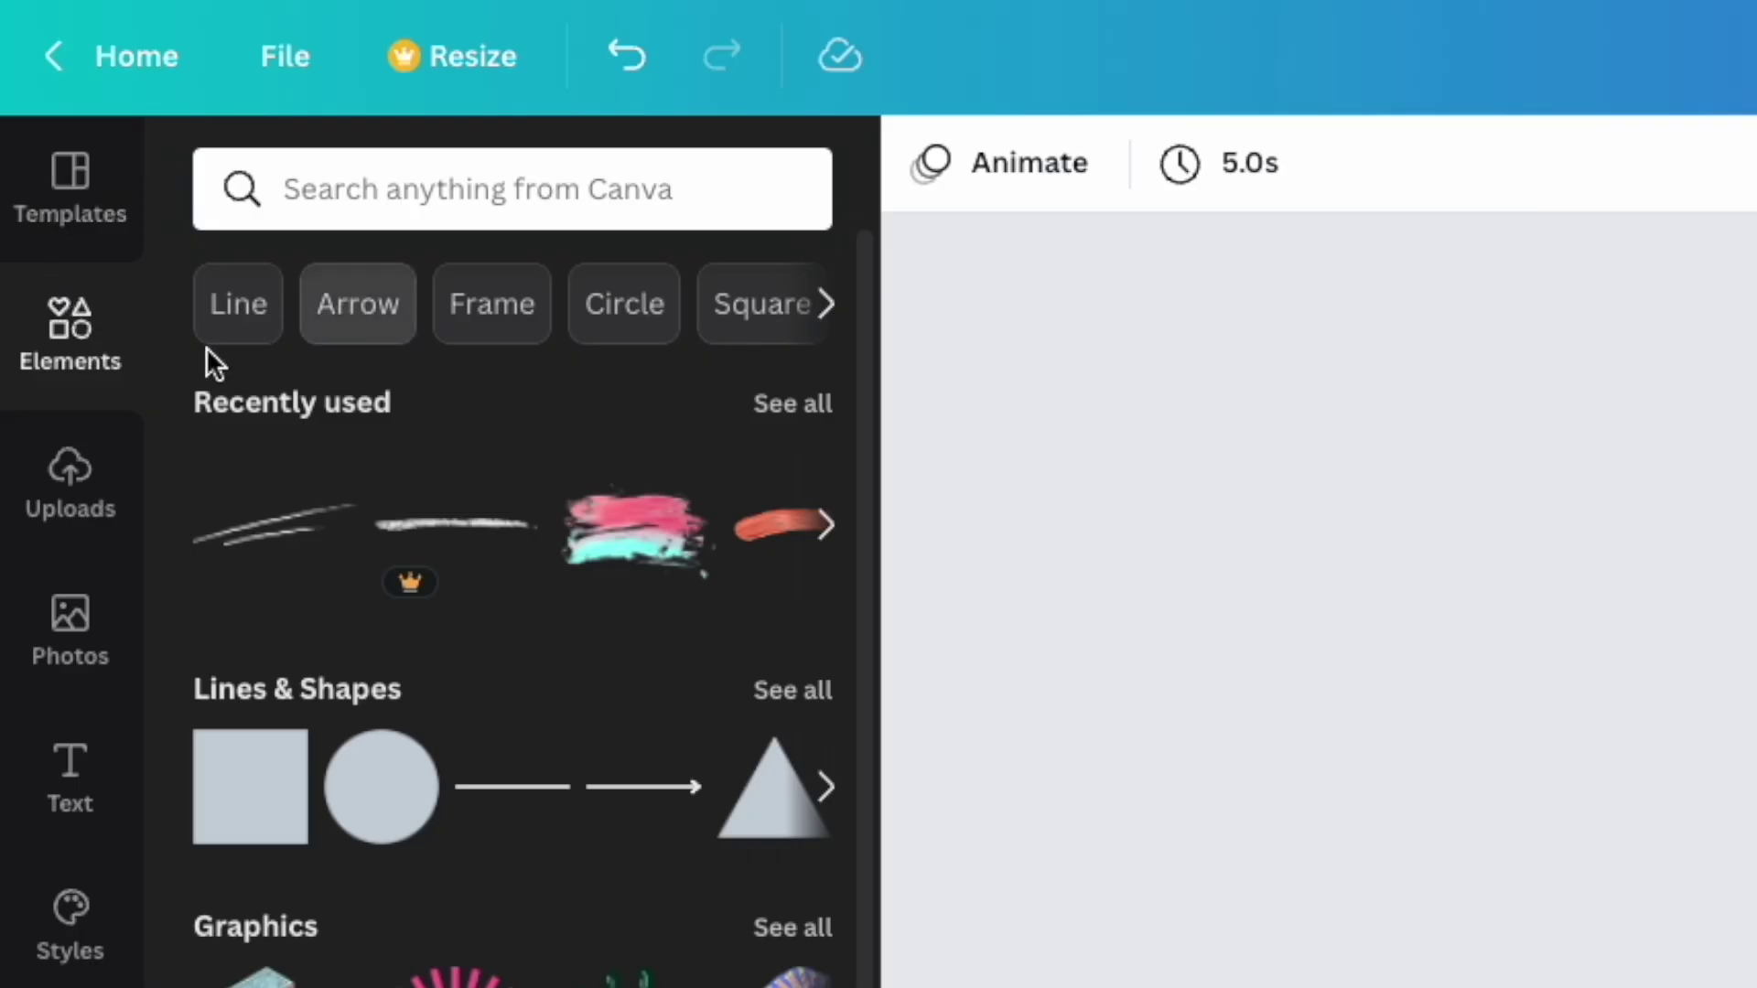
- Search the elements for "tennis" and add the flat green tennis ball, shrunk to about half its inserted size, just right of EAT
left_click(382, 192)
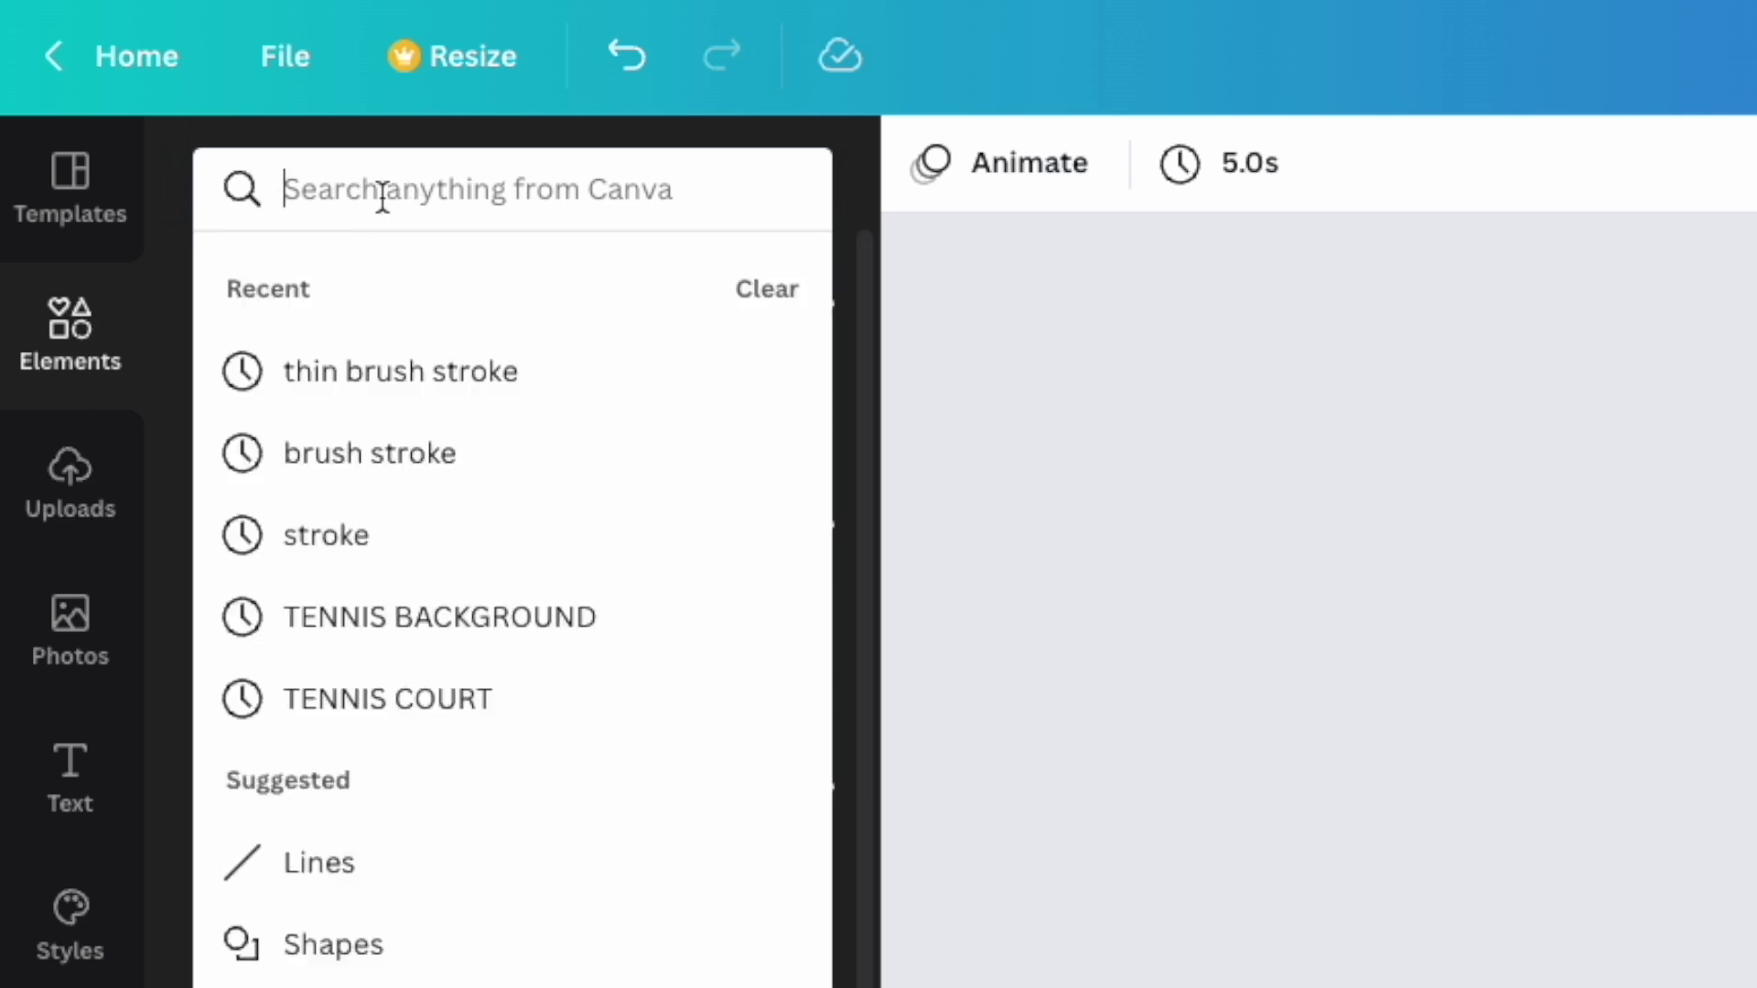
type("tennis")
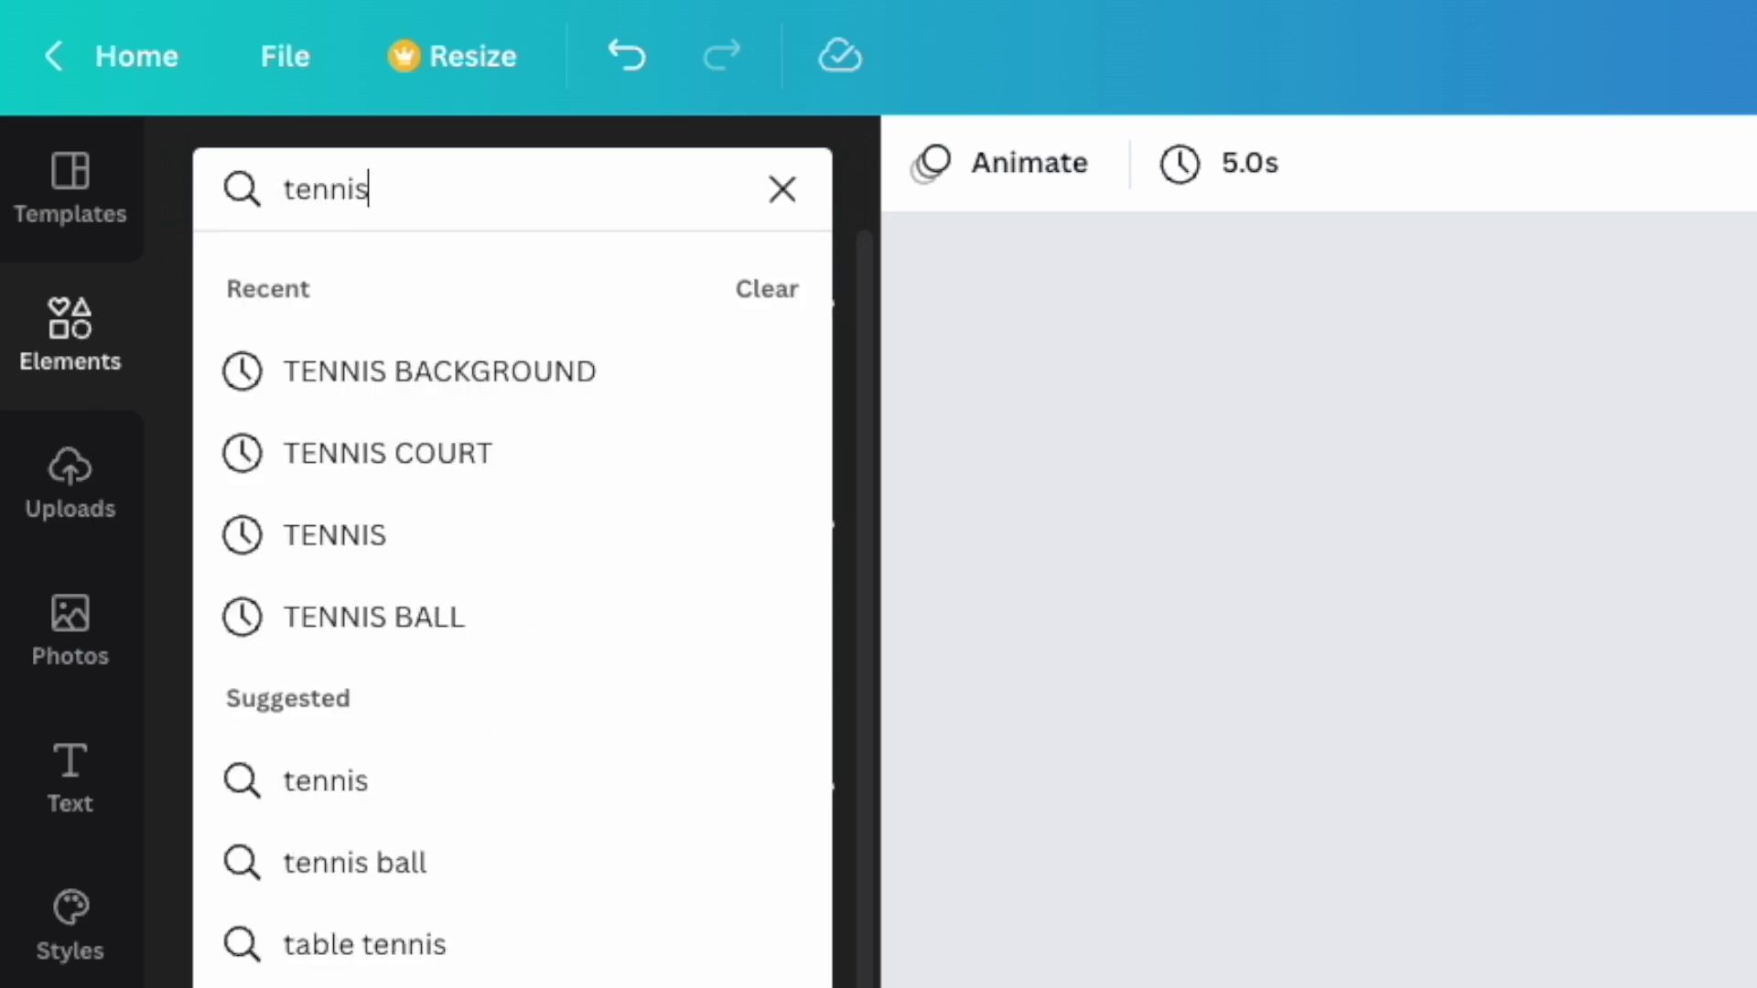
key("Return")
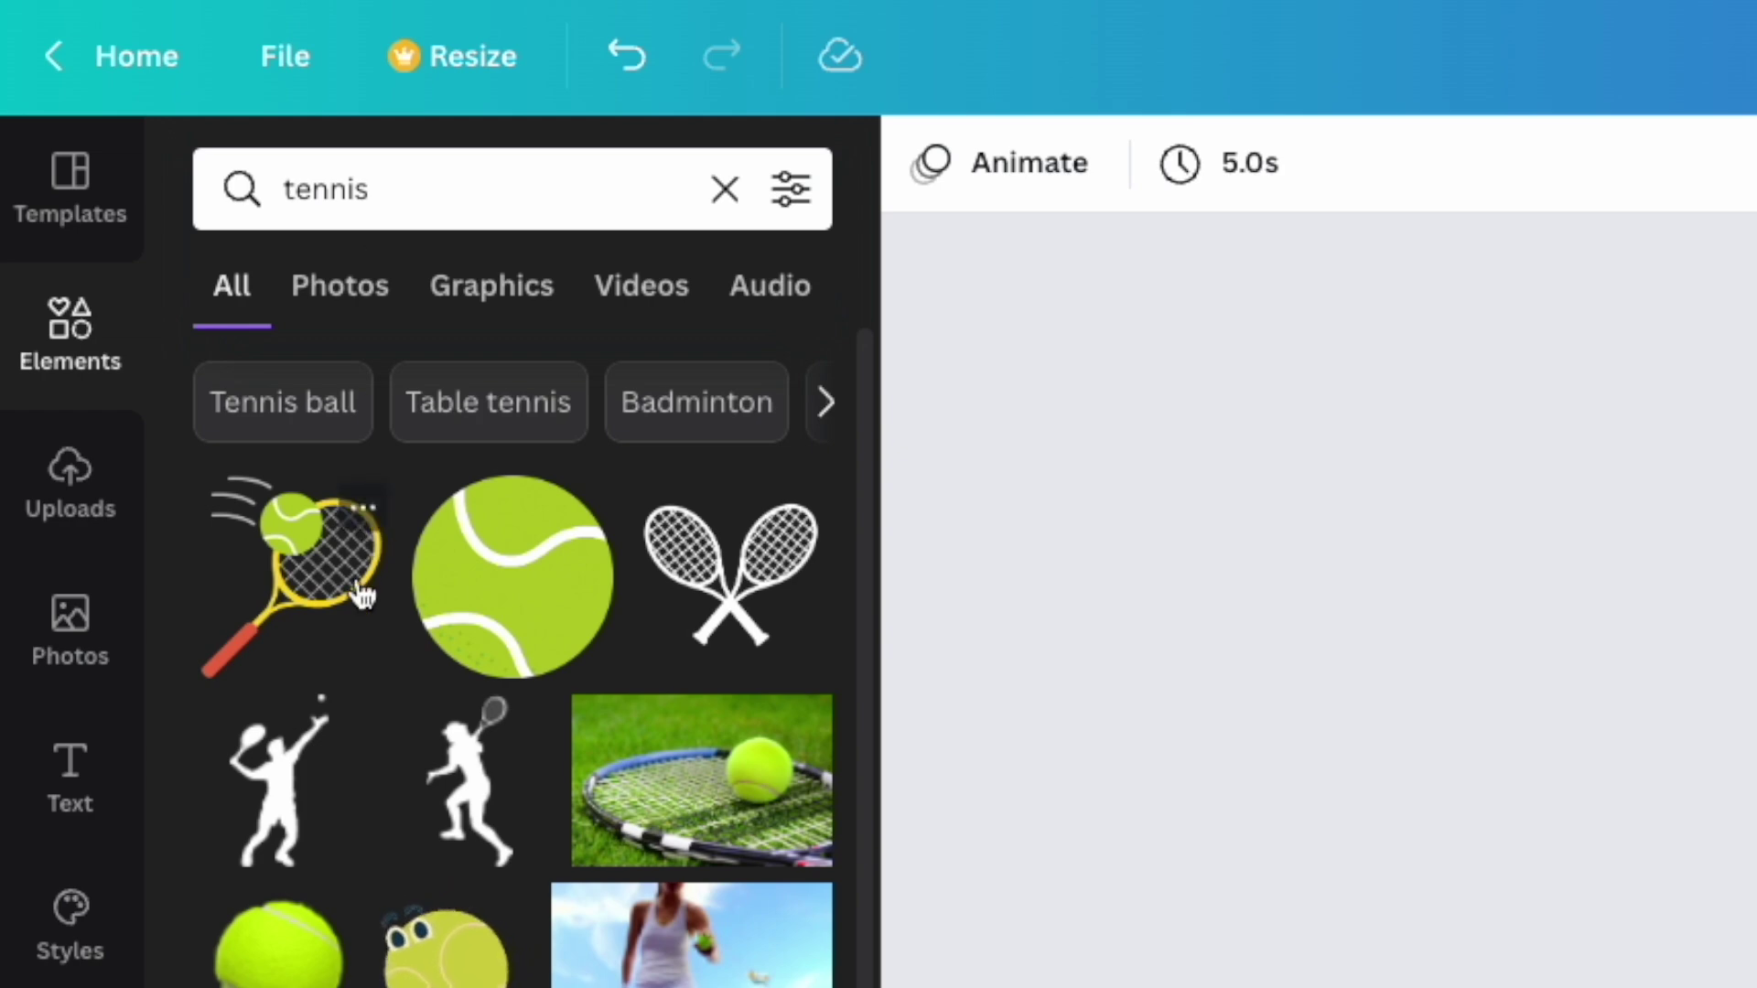
left_click(509, 585)
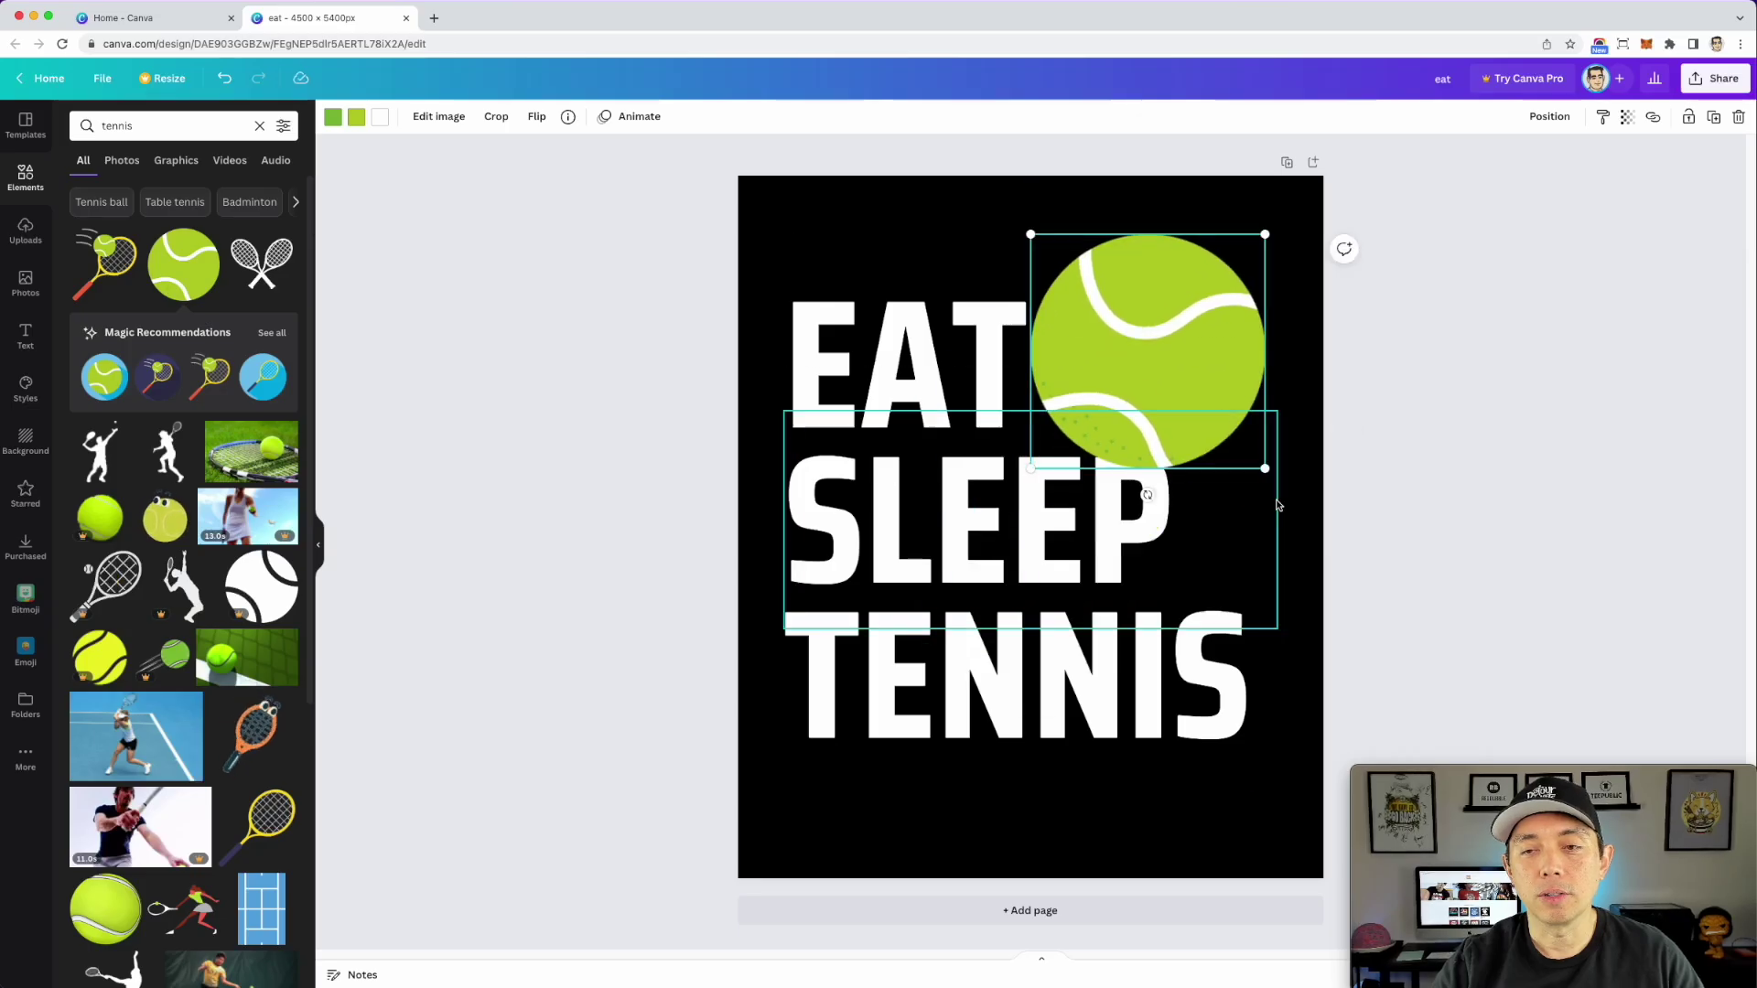
left_click_drag(1265, 468, 1153, 361)
left_click_drag(1102, 296, 1105, 365)
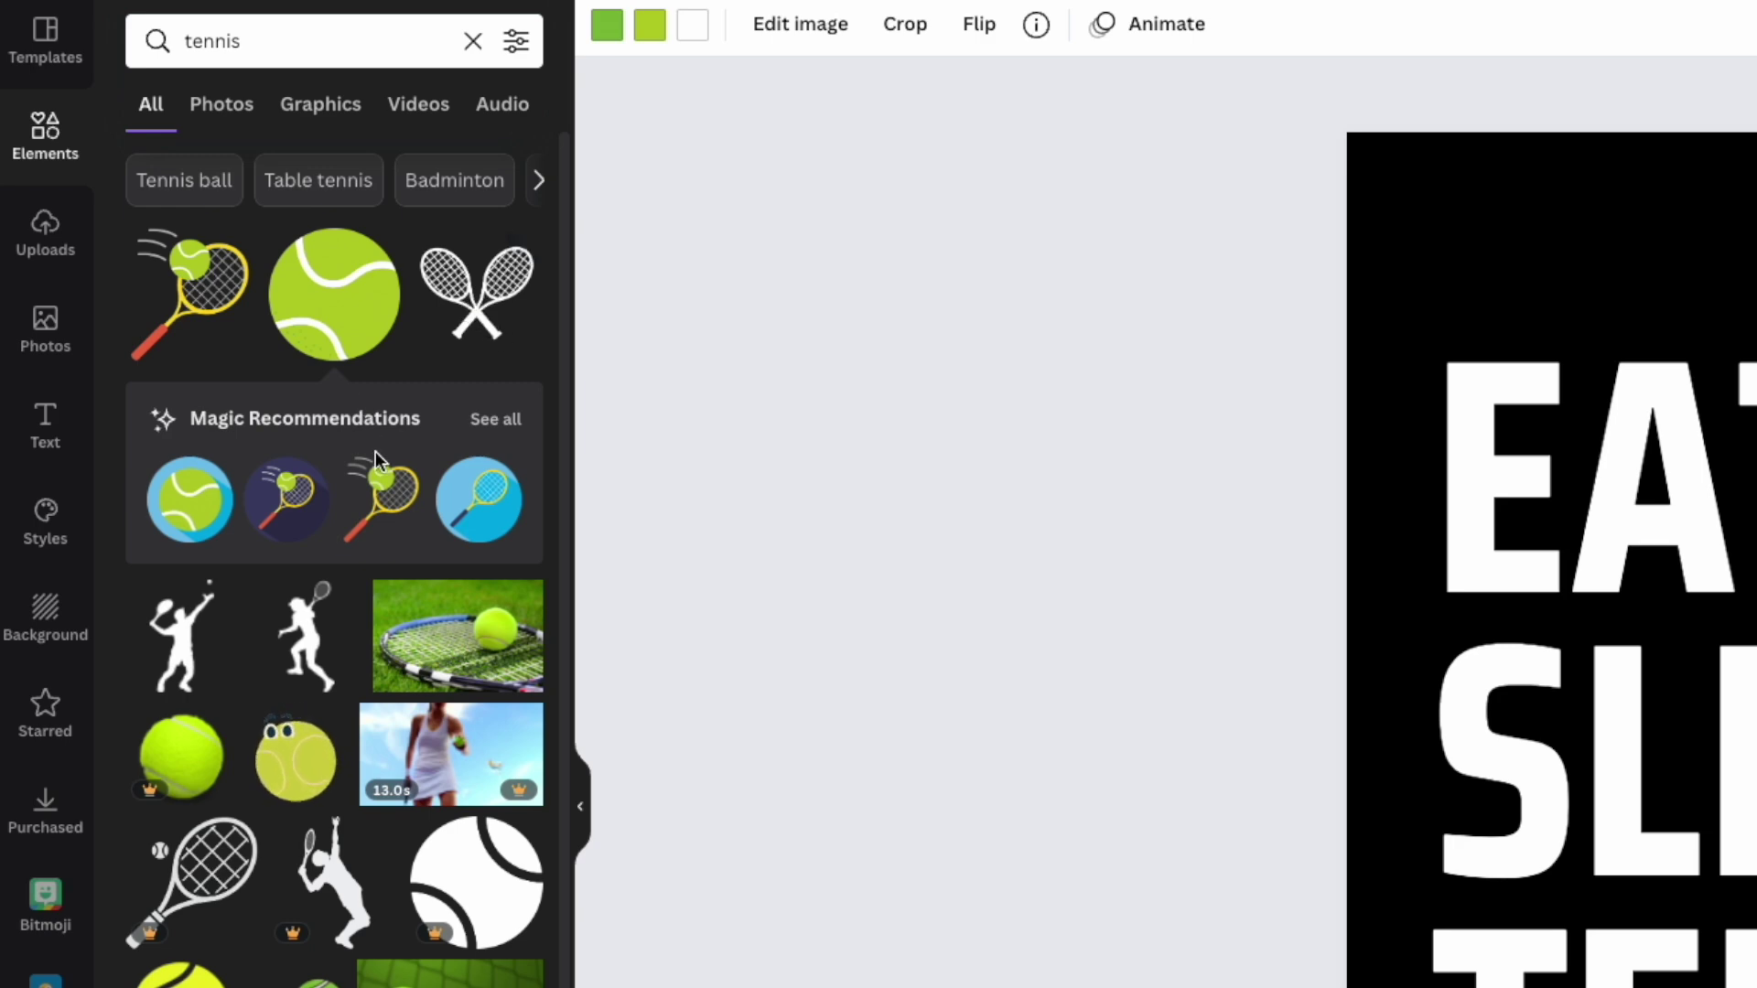
- Limit the tennis results to graphics and place the serving player silhouette to the right of the tennis ball
scroll(381, 468, "down", 3)
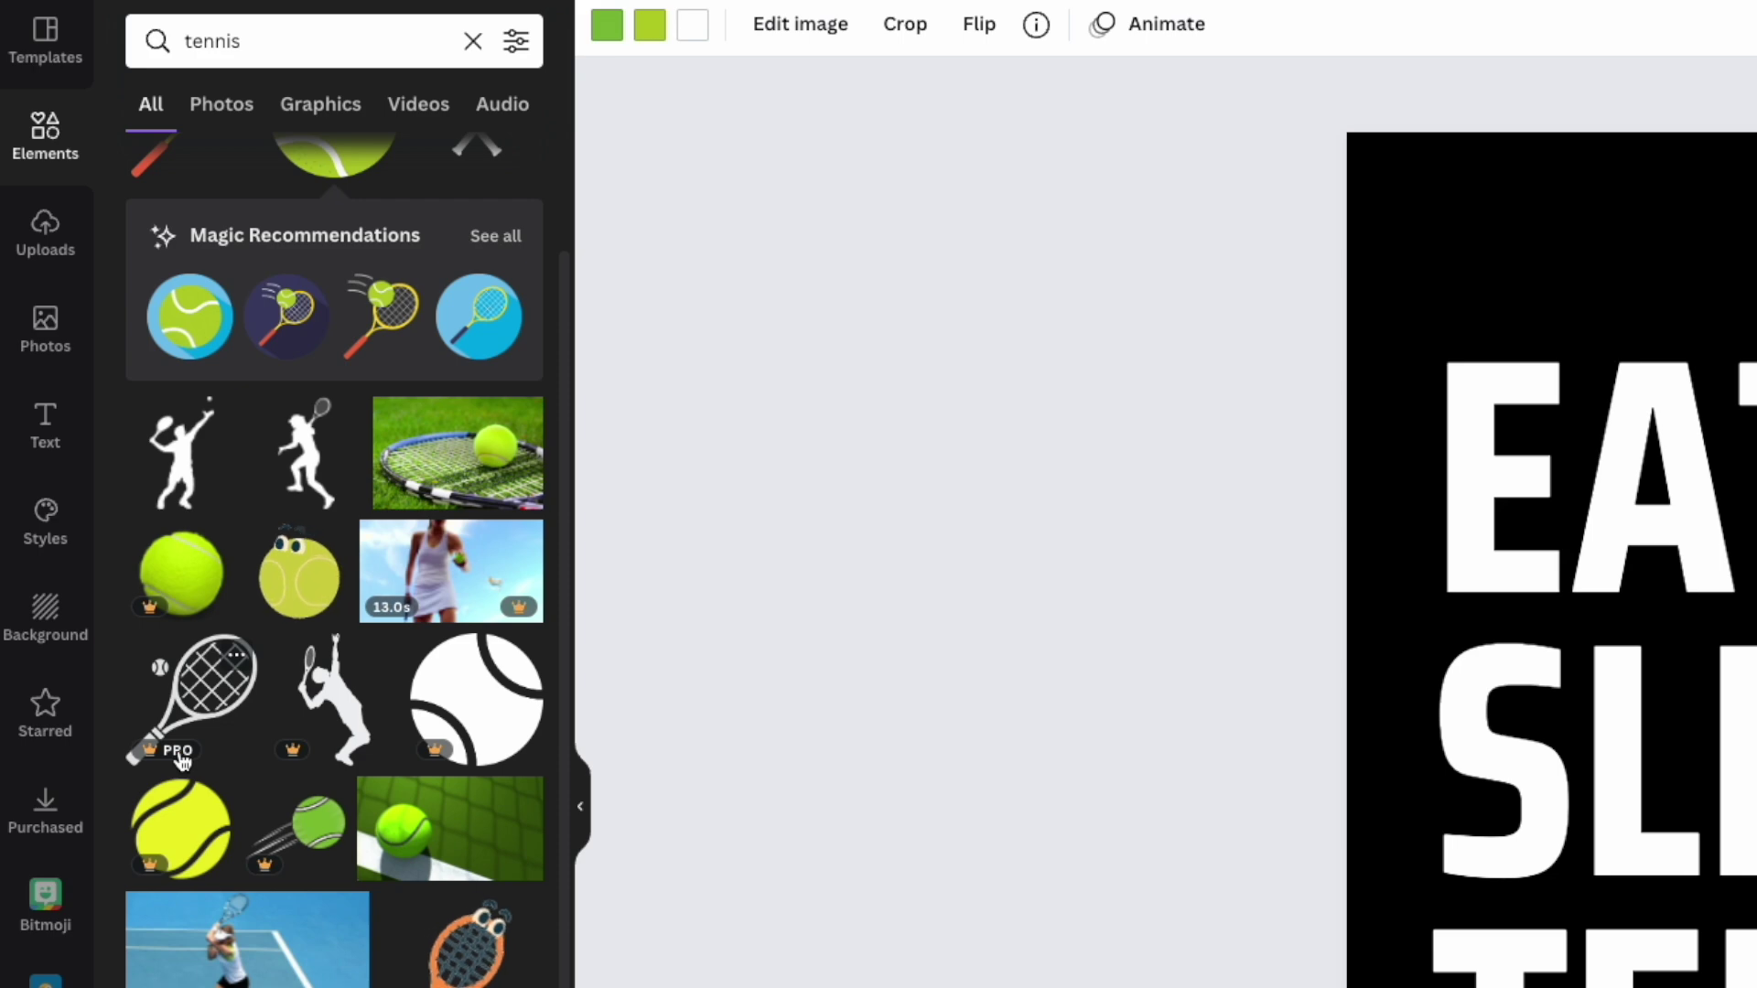
scroll(334, 704, "down", 1)
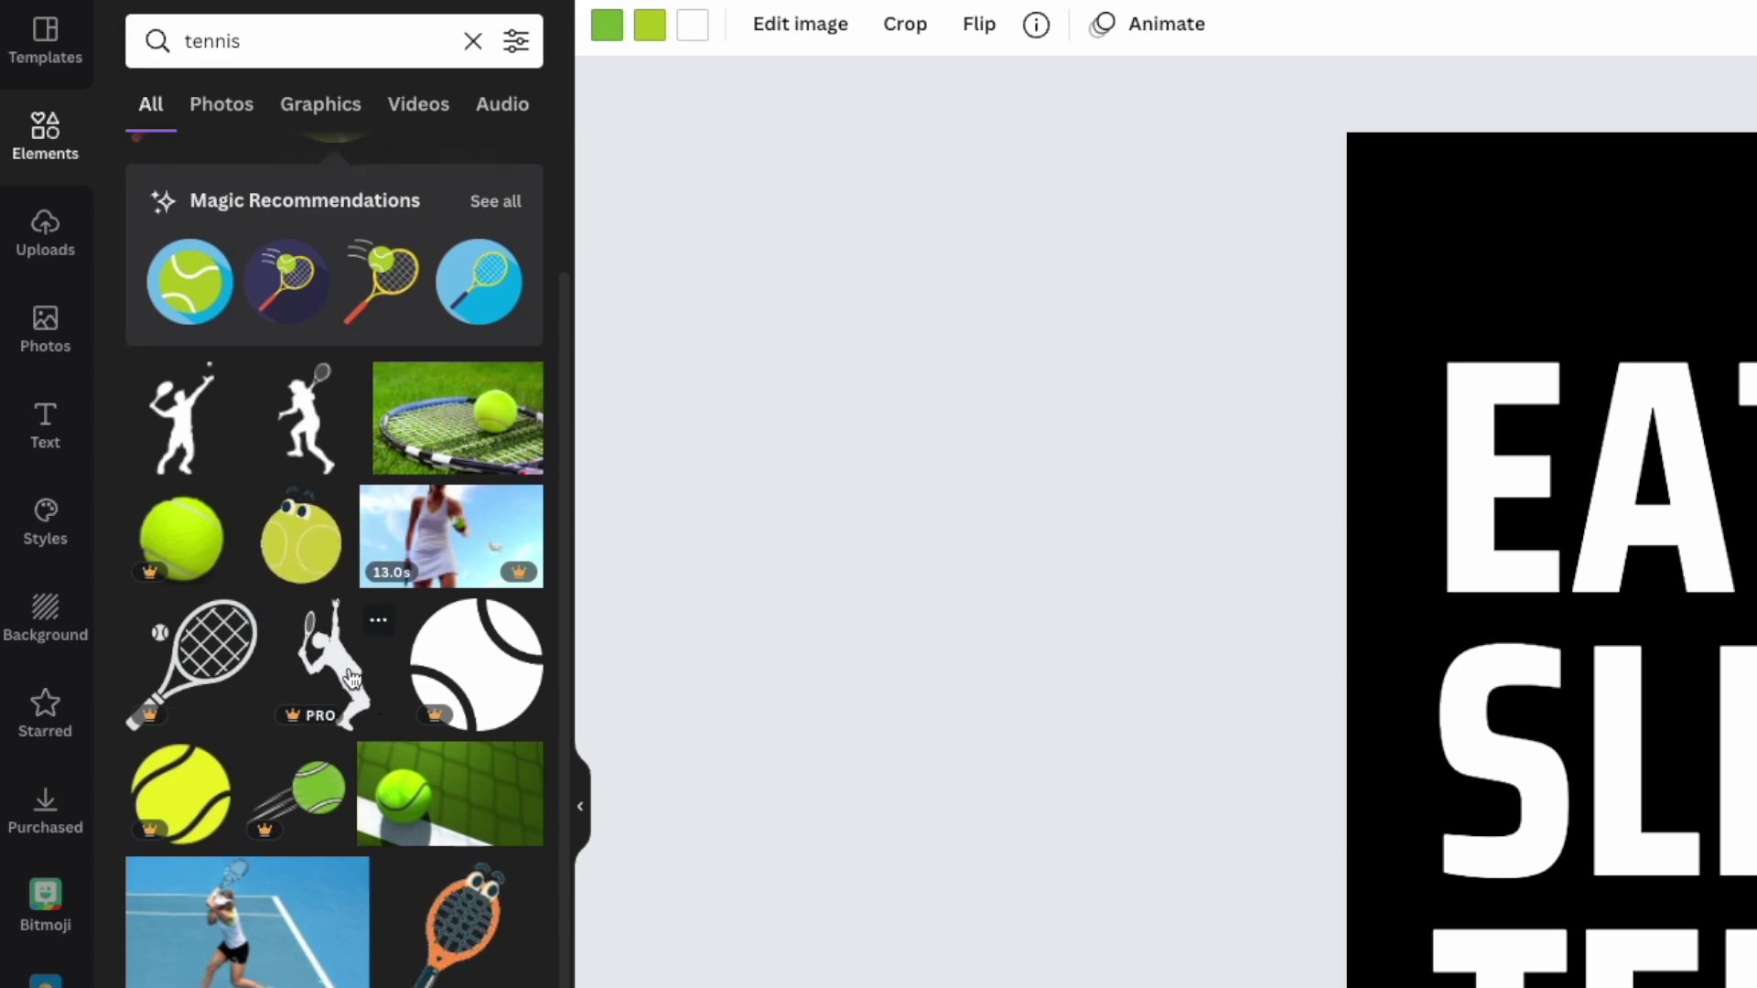
scroll(339, 691, "down", 3)
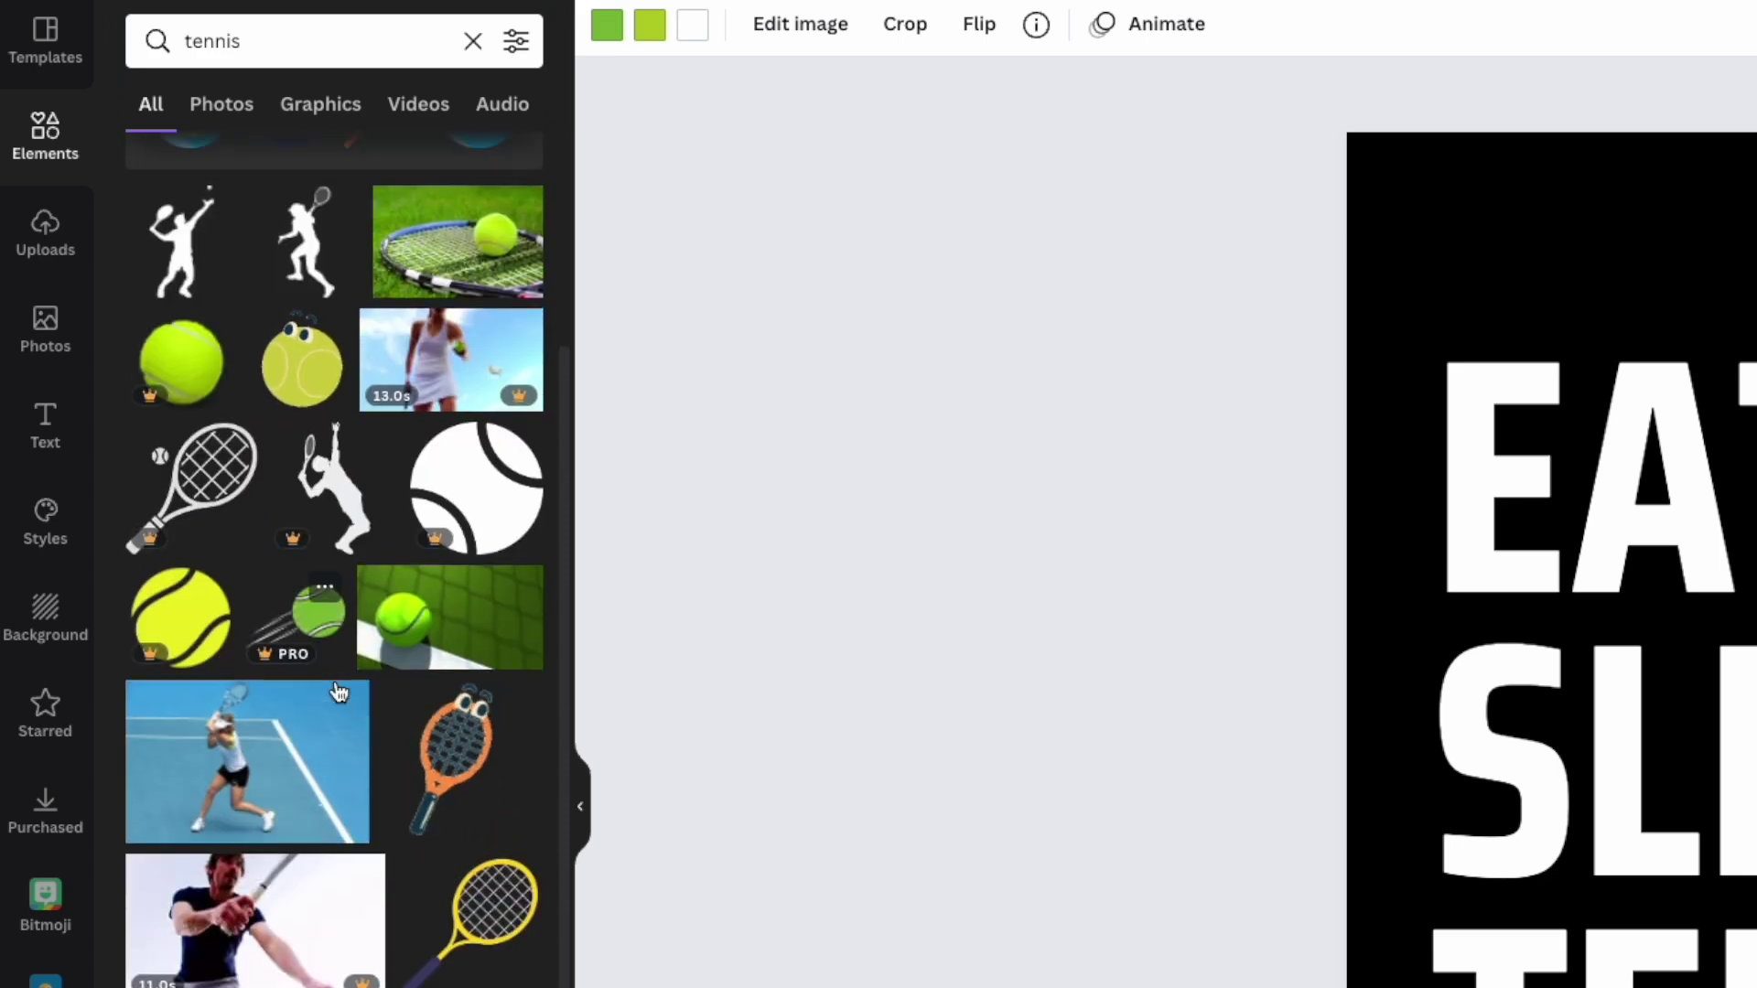
scroll(338, 691, "up", 6)
left_click(336, 105)
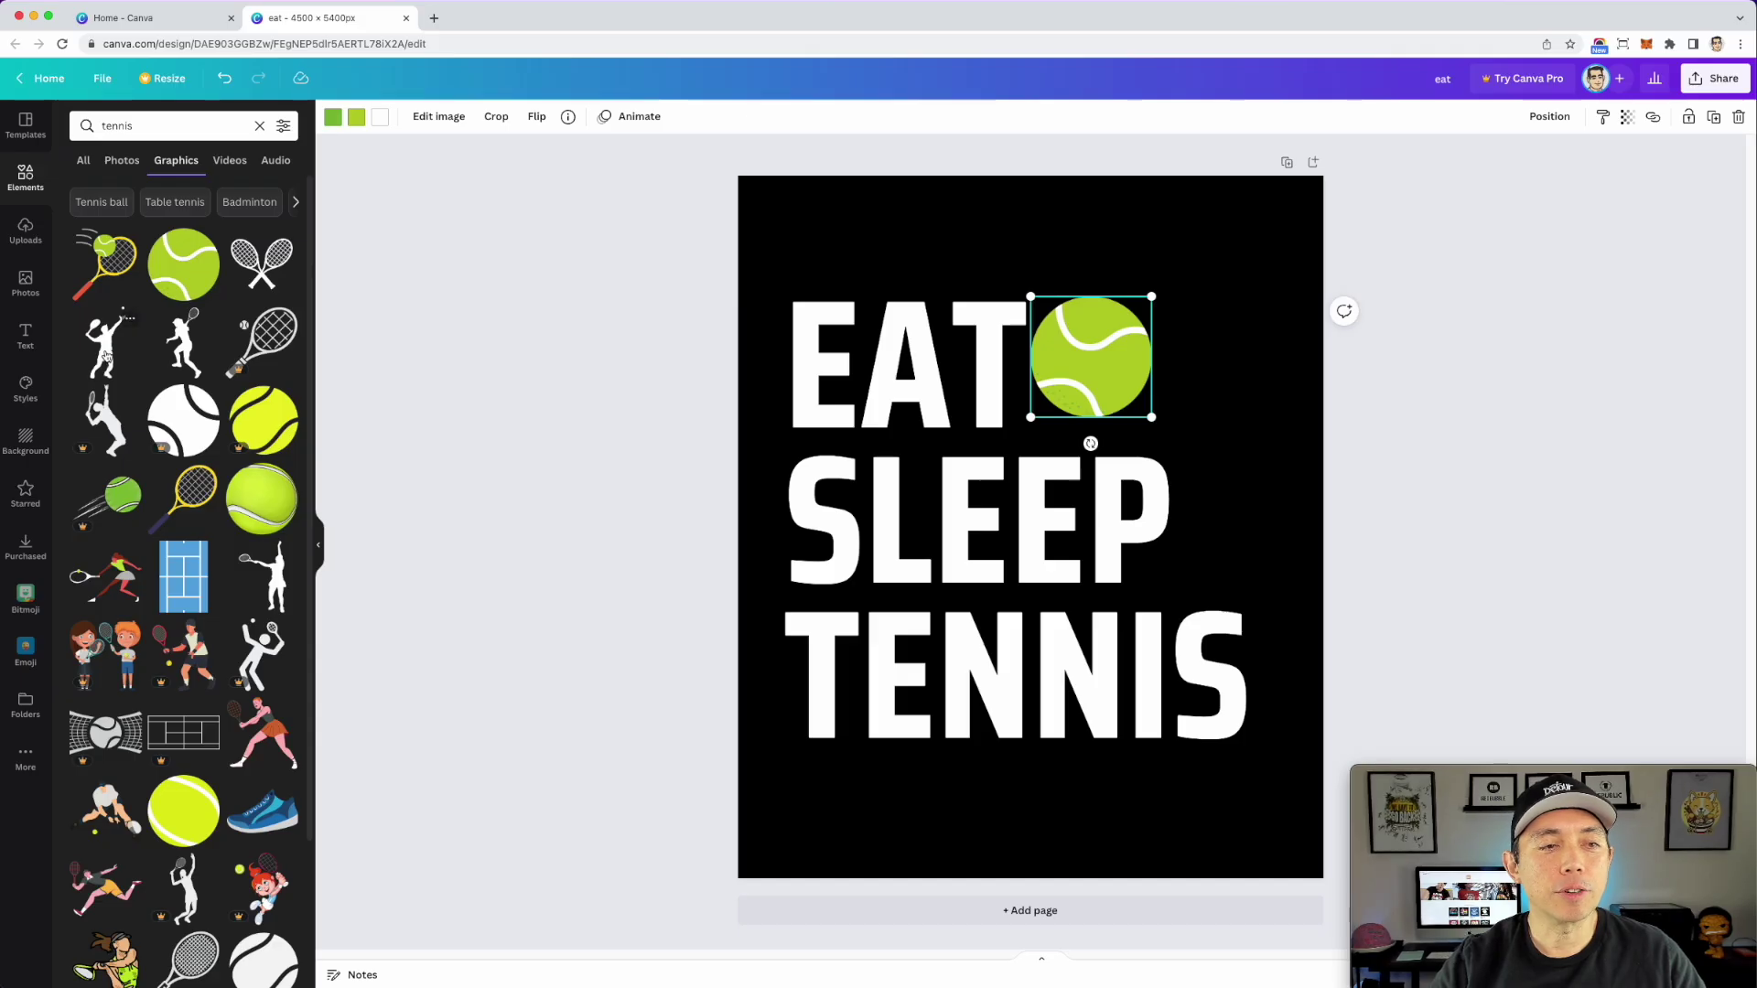
left_click_drag(105, 357, 1222, 407)
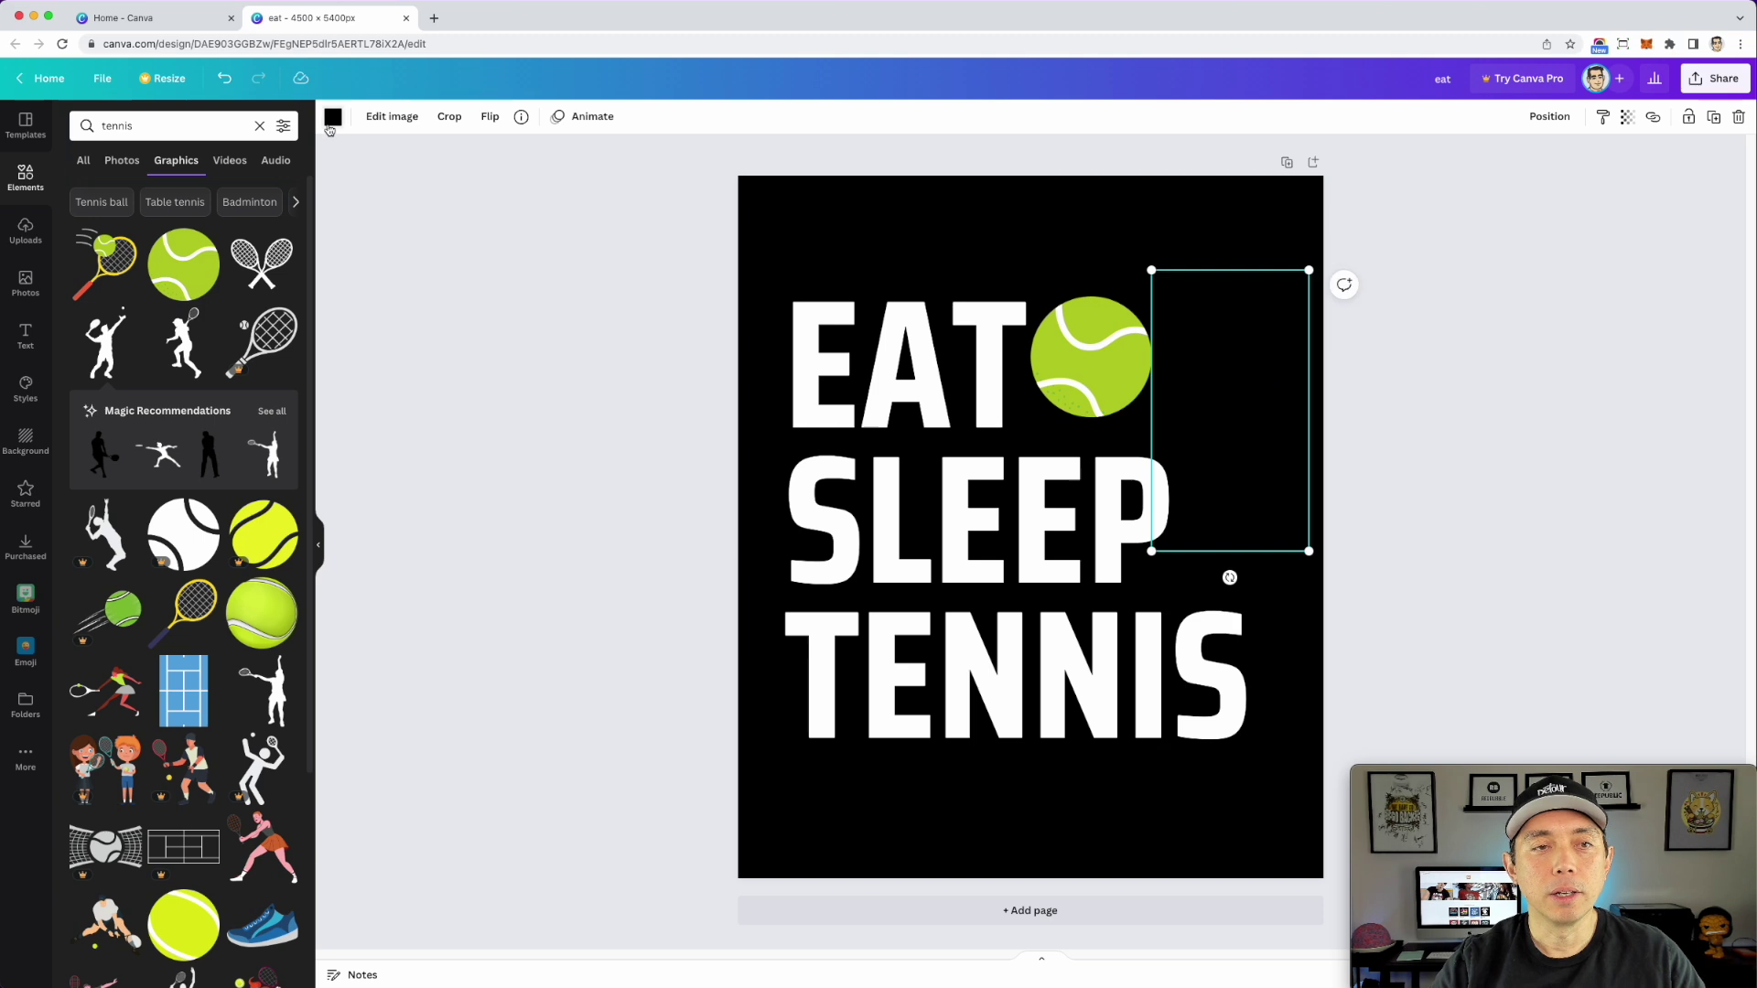
- Recolor the player silhouette white and flip it horizontally so its raised arm reaches toward the tennis ball
left_click(333, 118)
left_click(243, 193)
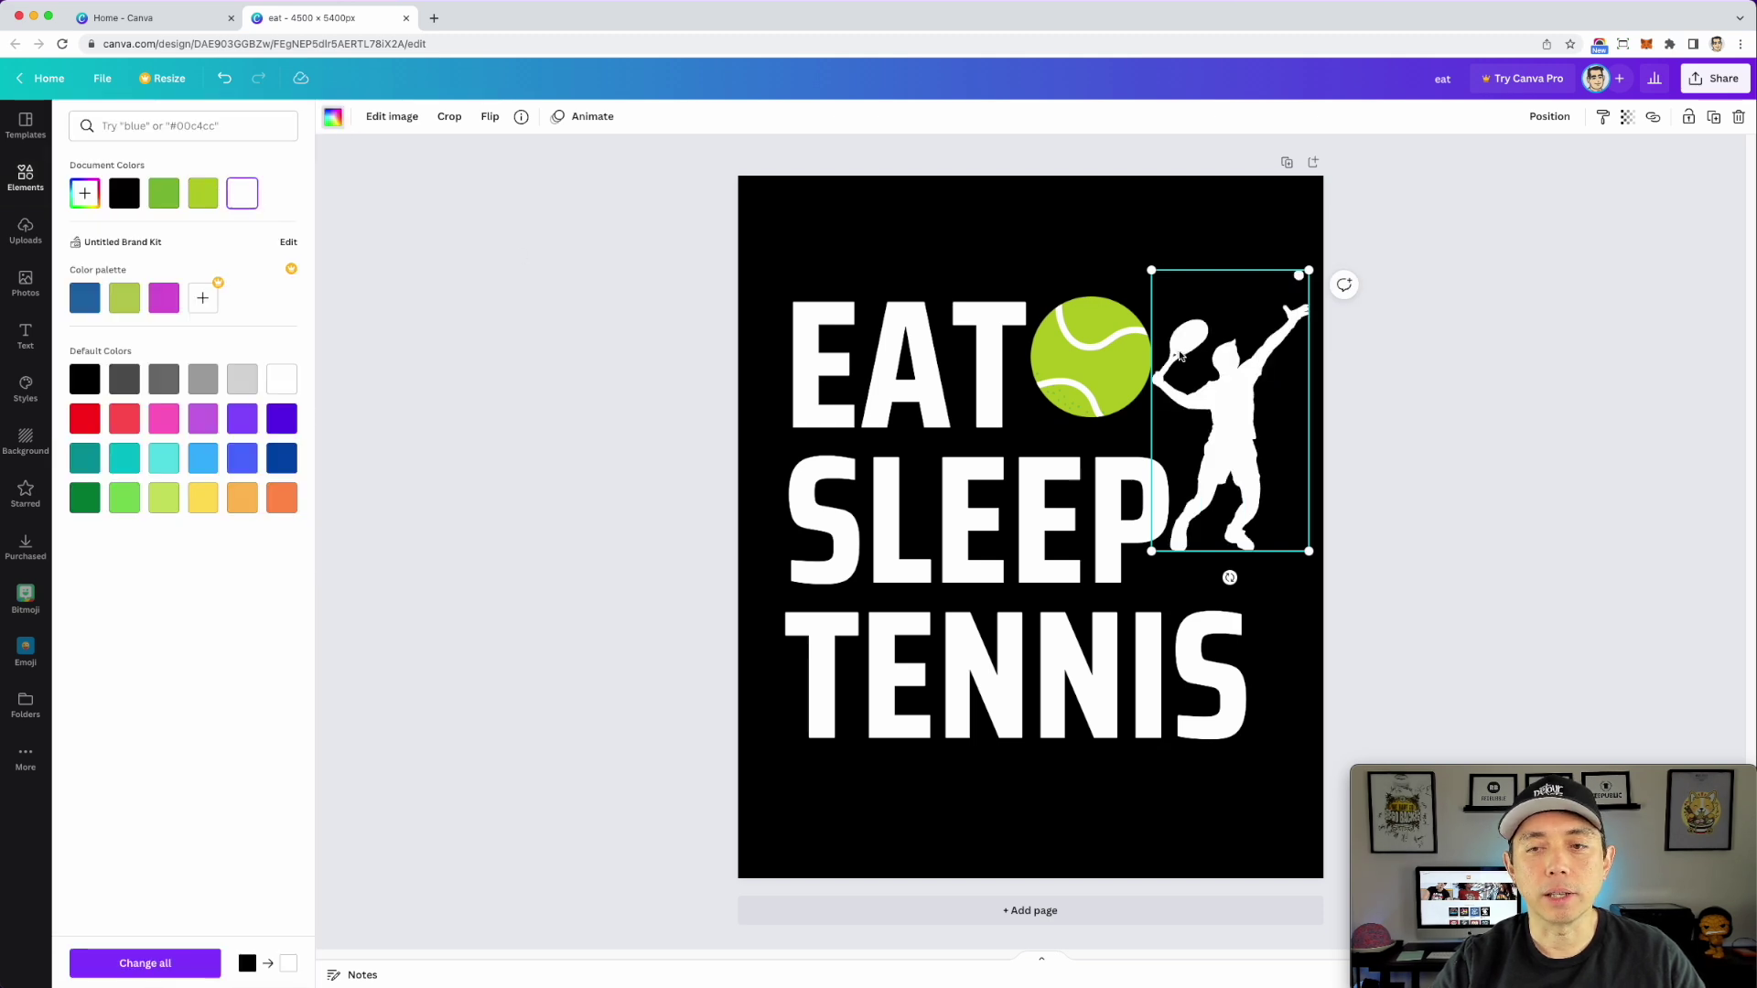
left_click(491, 119)
left_click(526, 156)
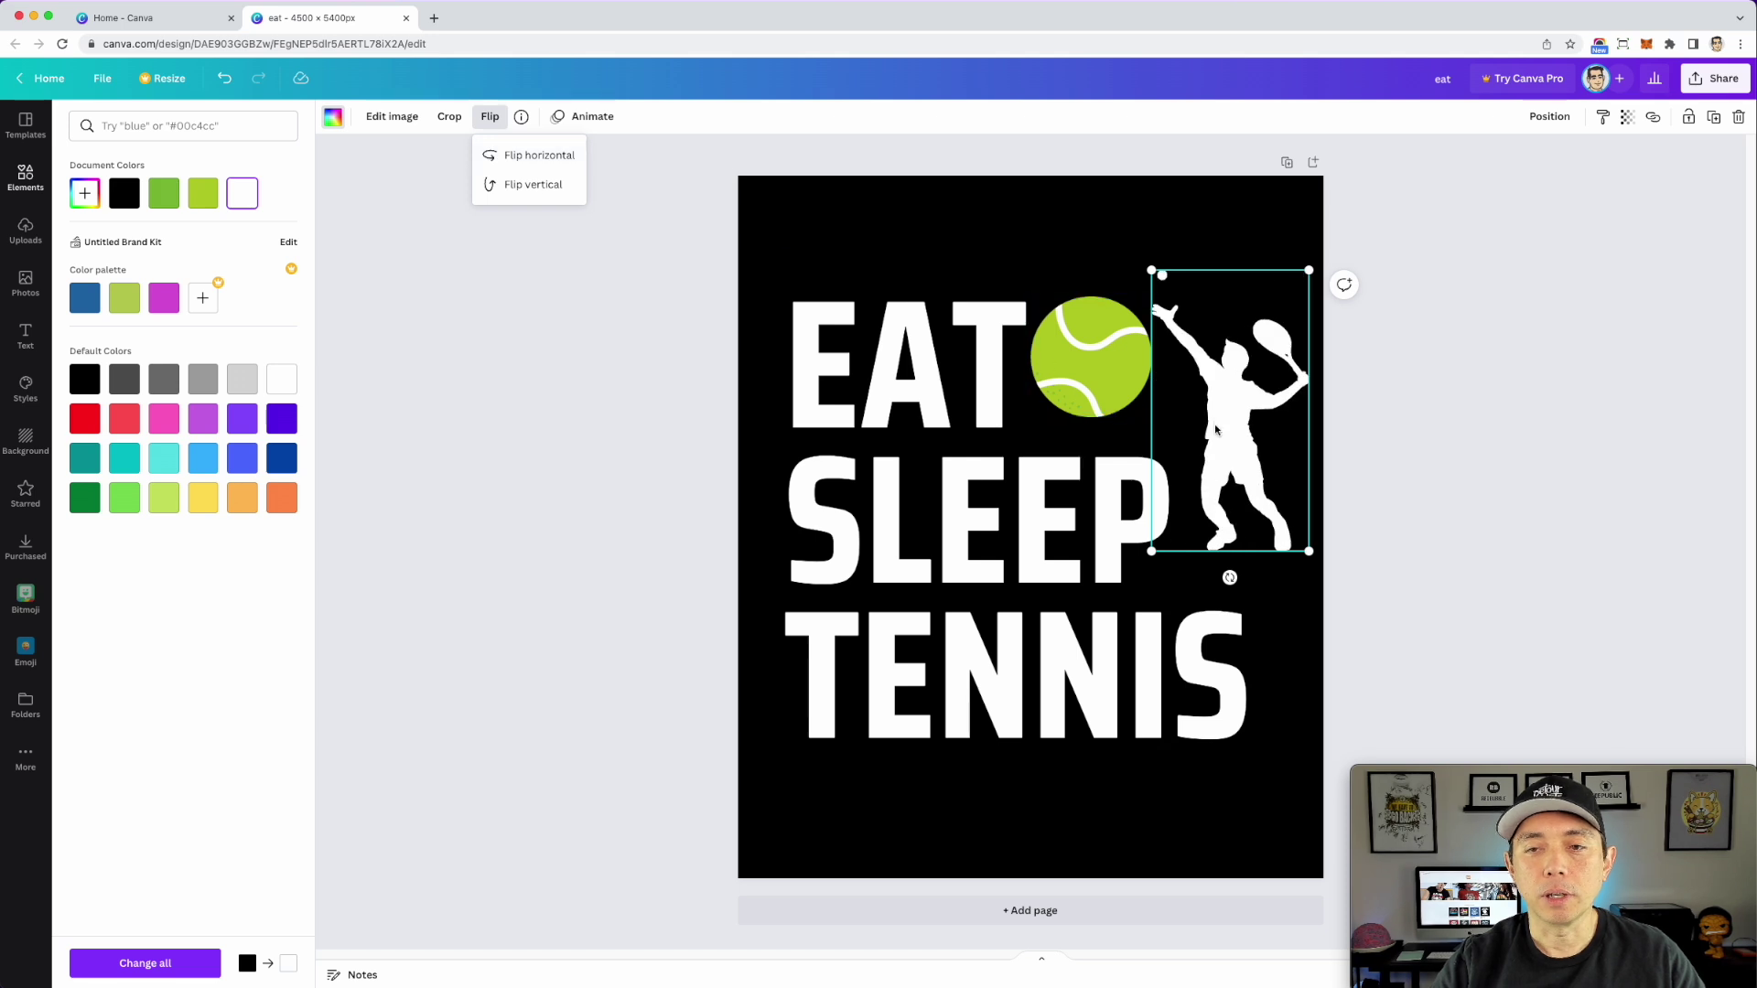
left_click_drag(1215, 424, 1208, 439)
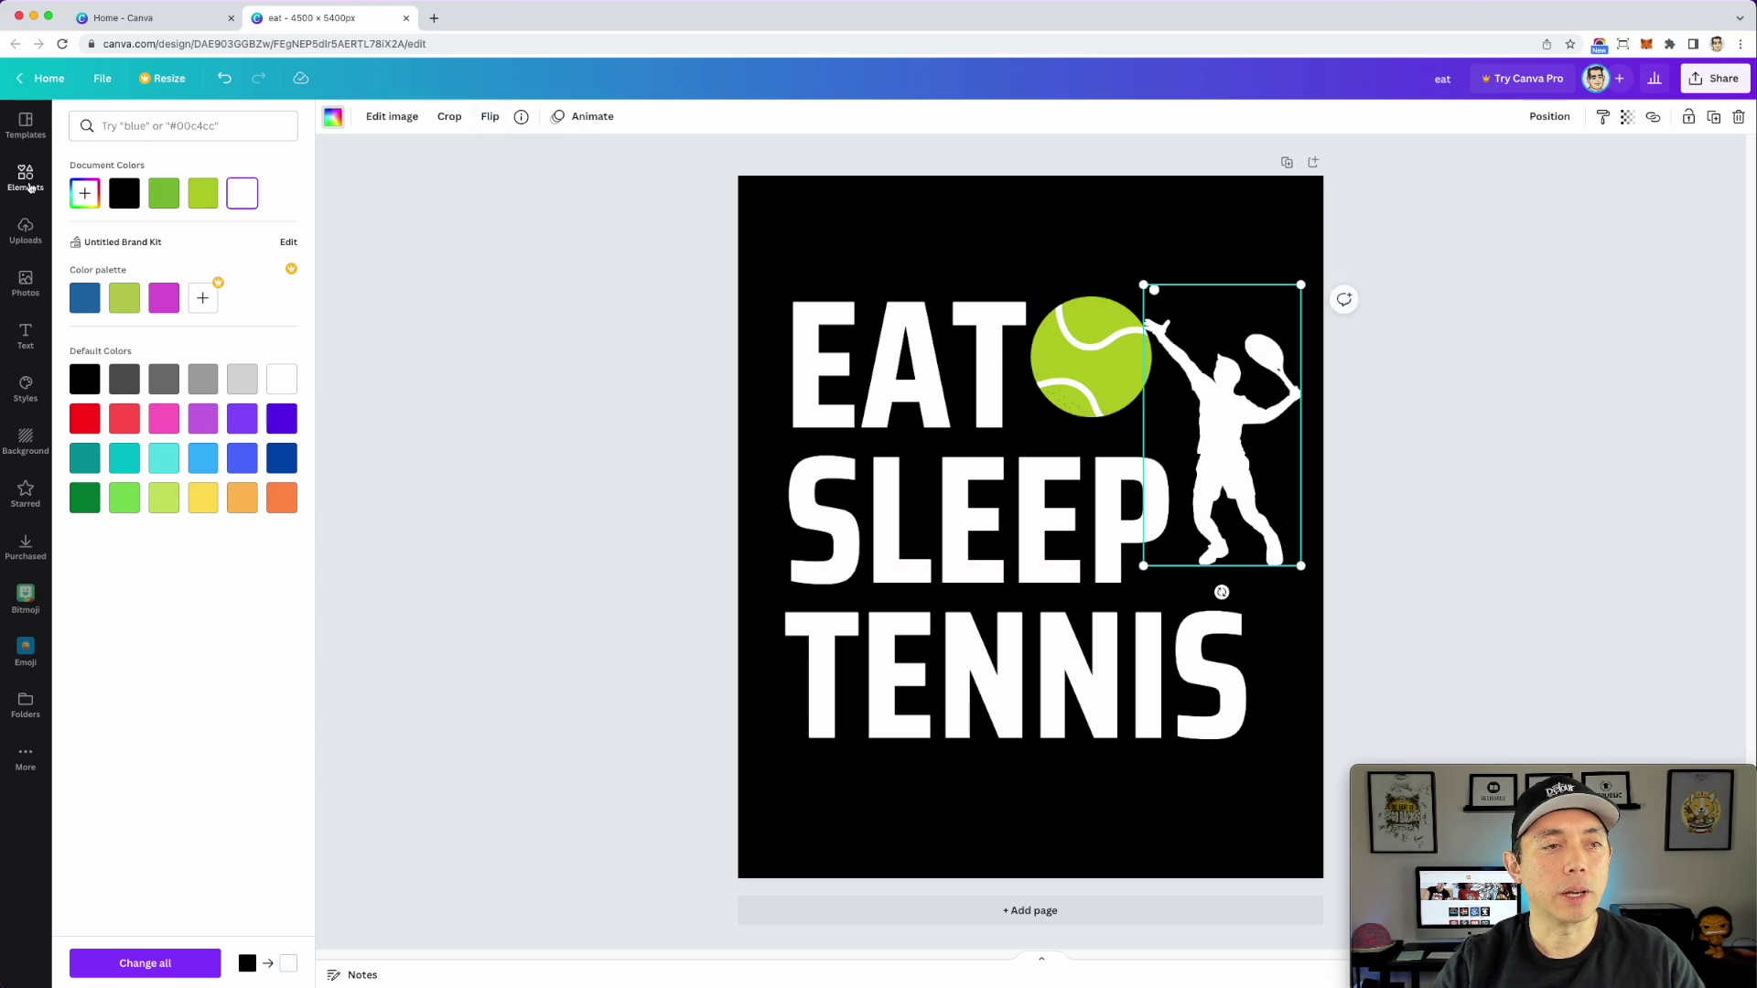
- Search the graphics for "tennis" again and place the yellow racket with the dark handle over the player silhouette
left_click(25, 179)
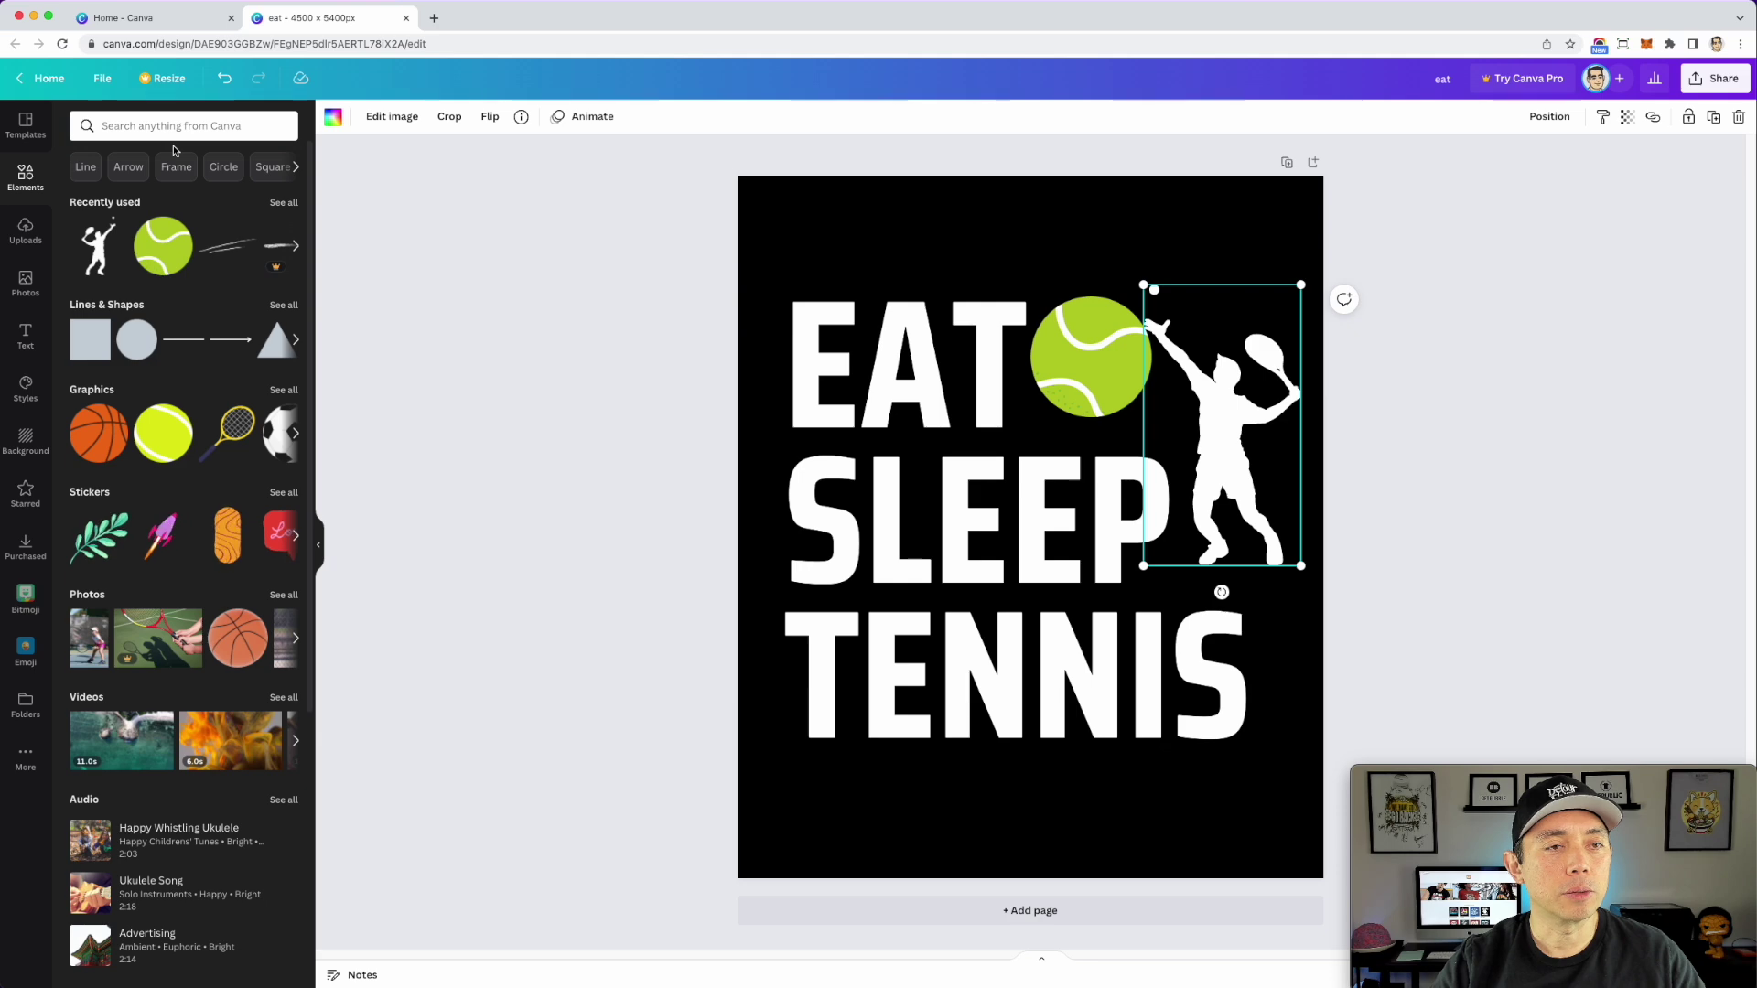
left_click(110, 128)
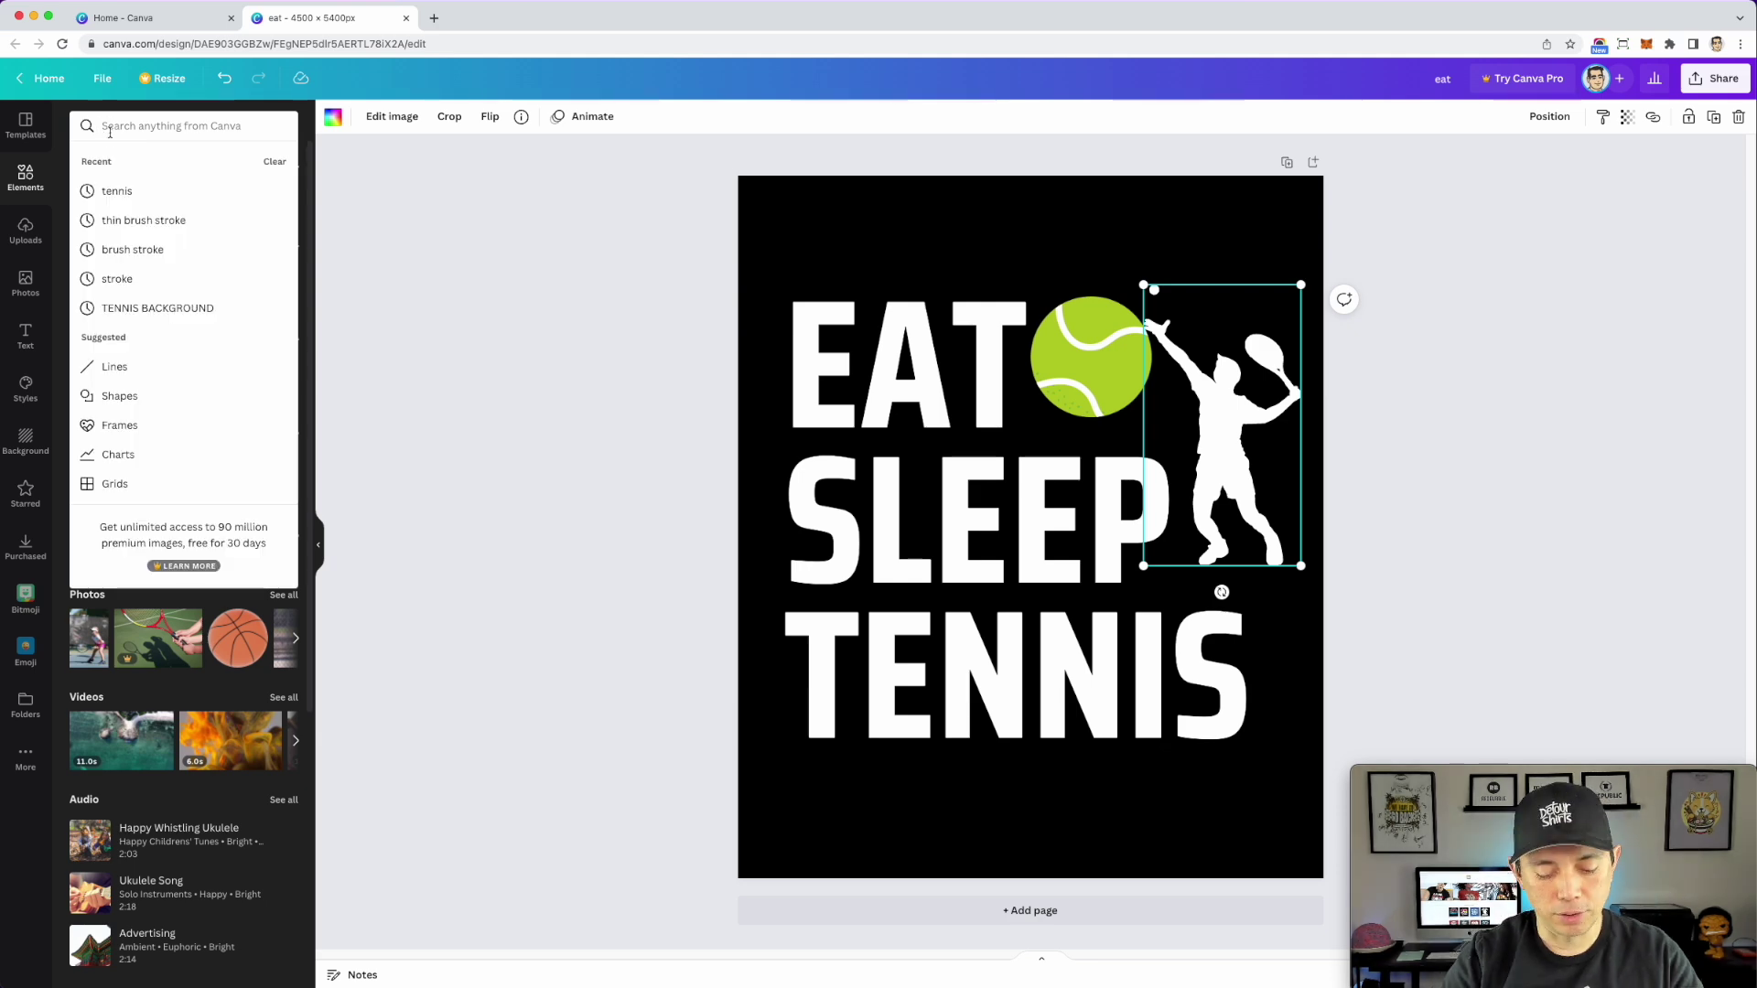
type("tennis")
key("Return")
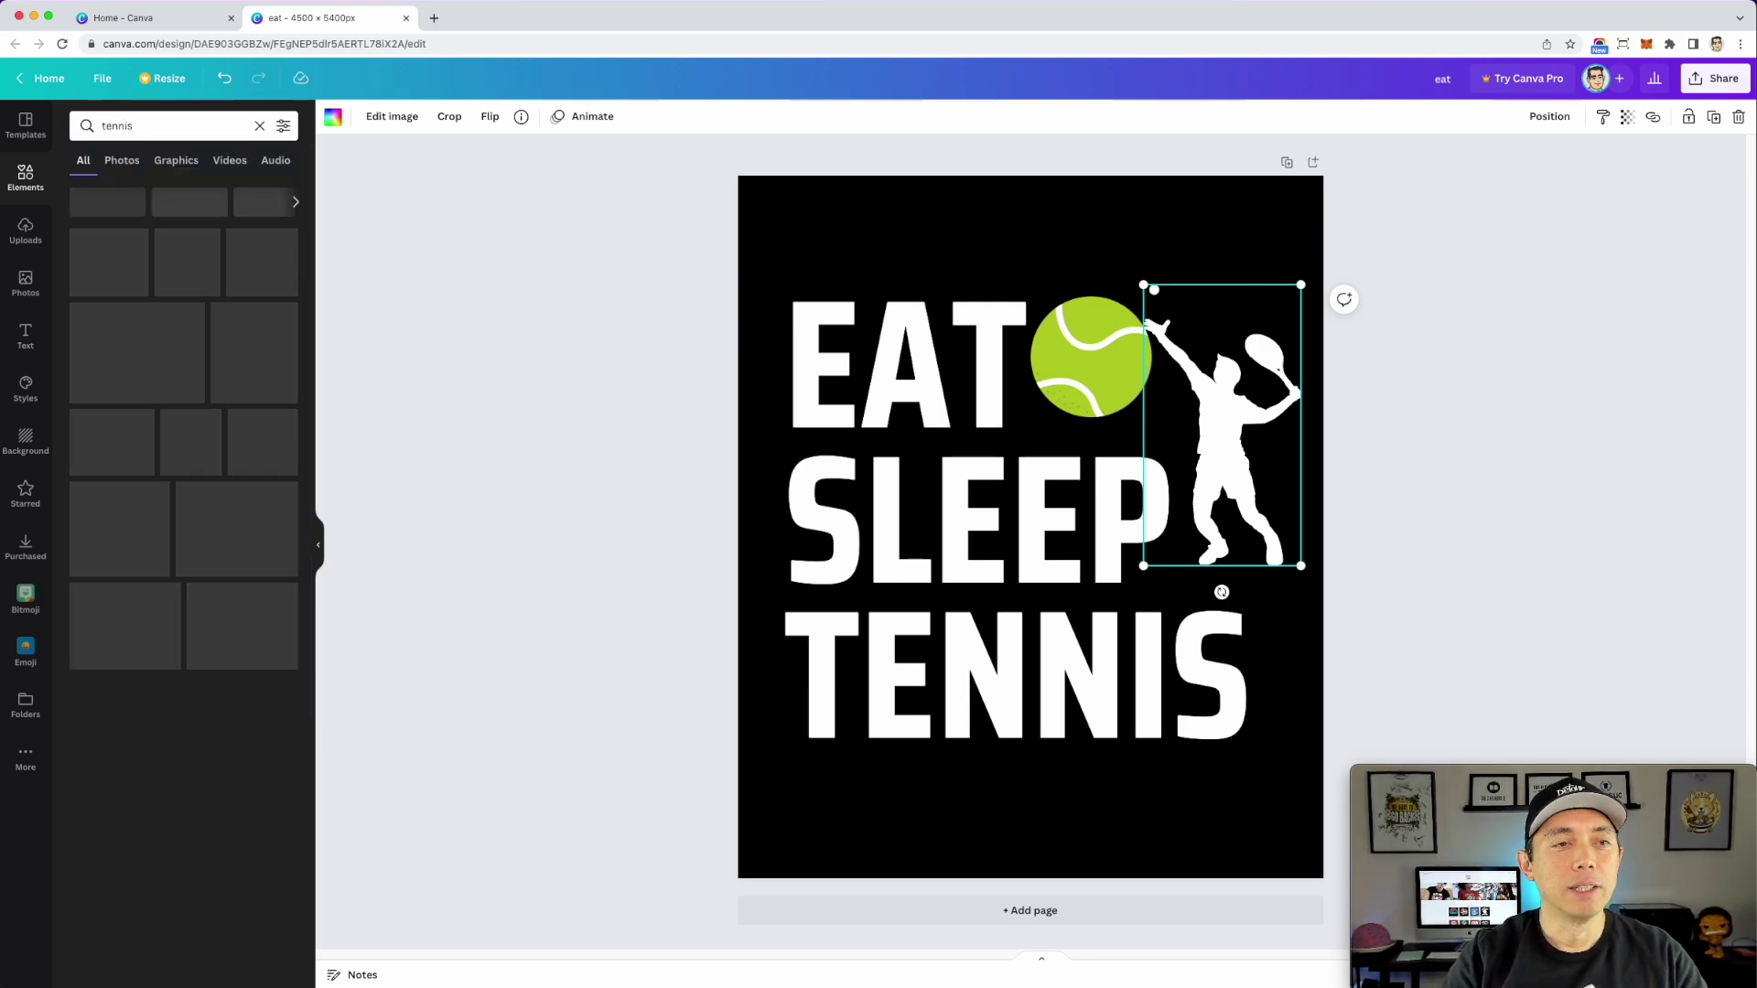
left_click(183, 162)
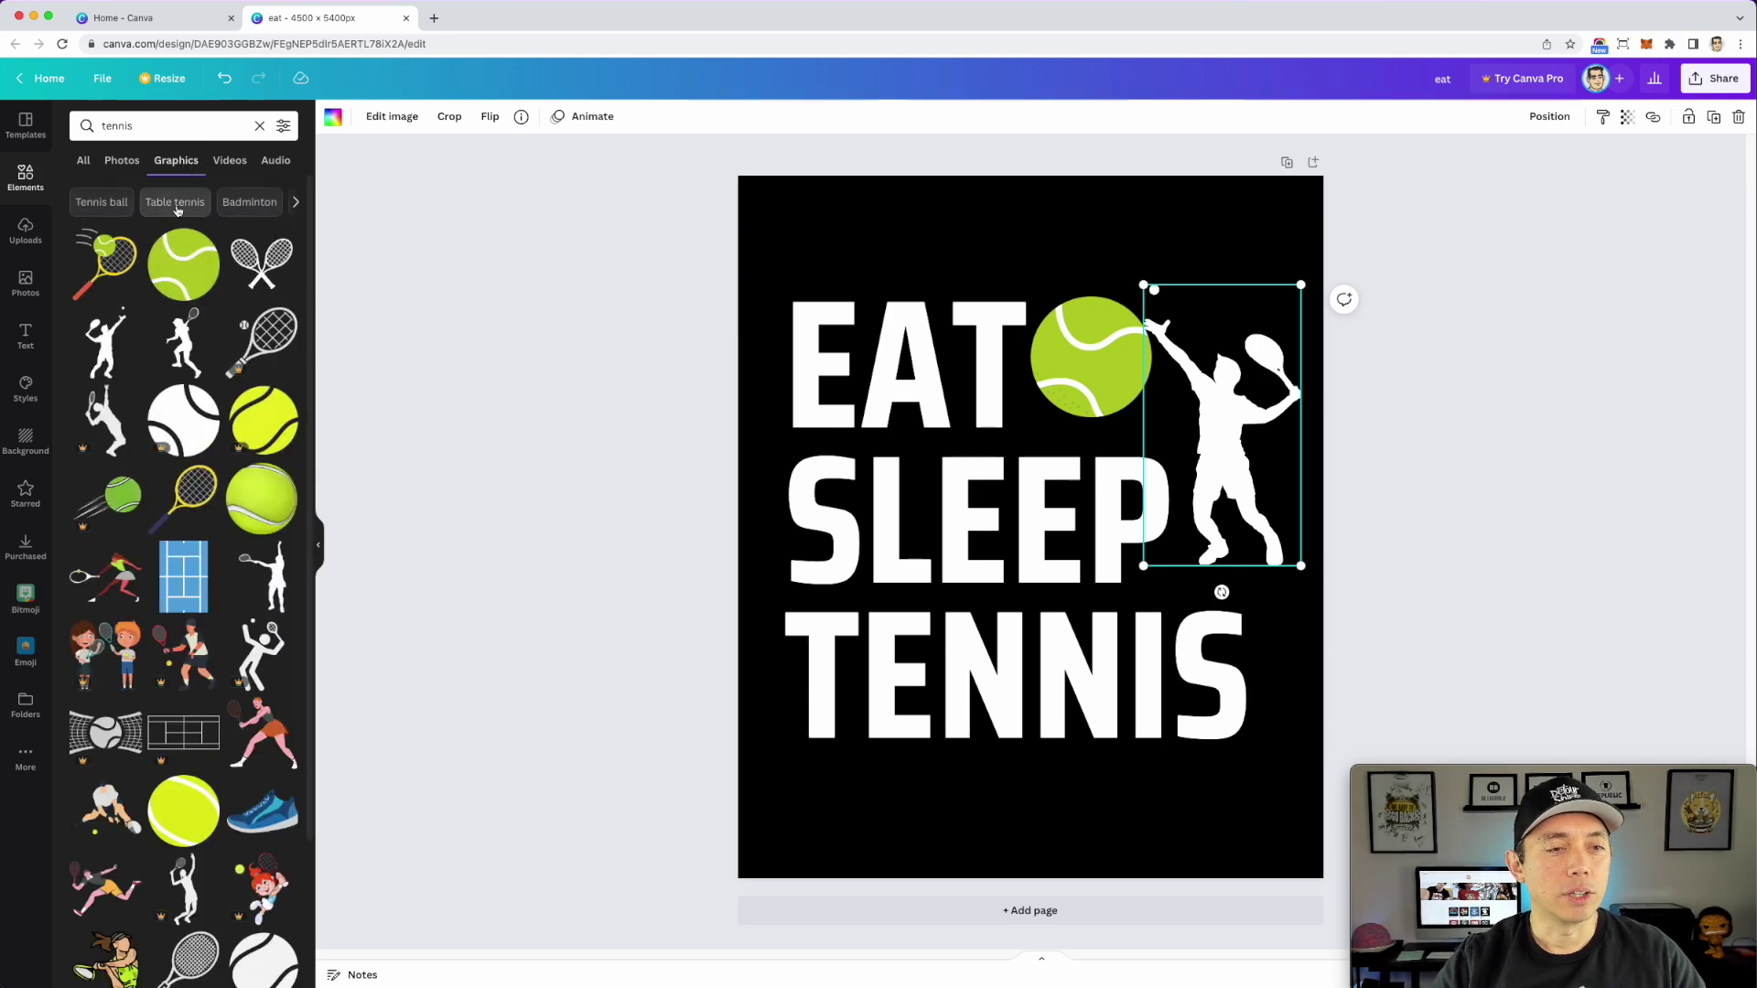
scroll(225, 360, "down", 2)
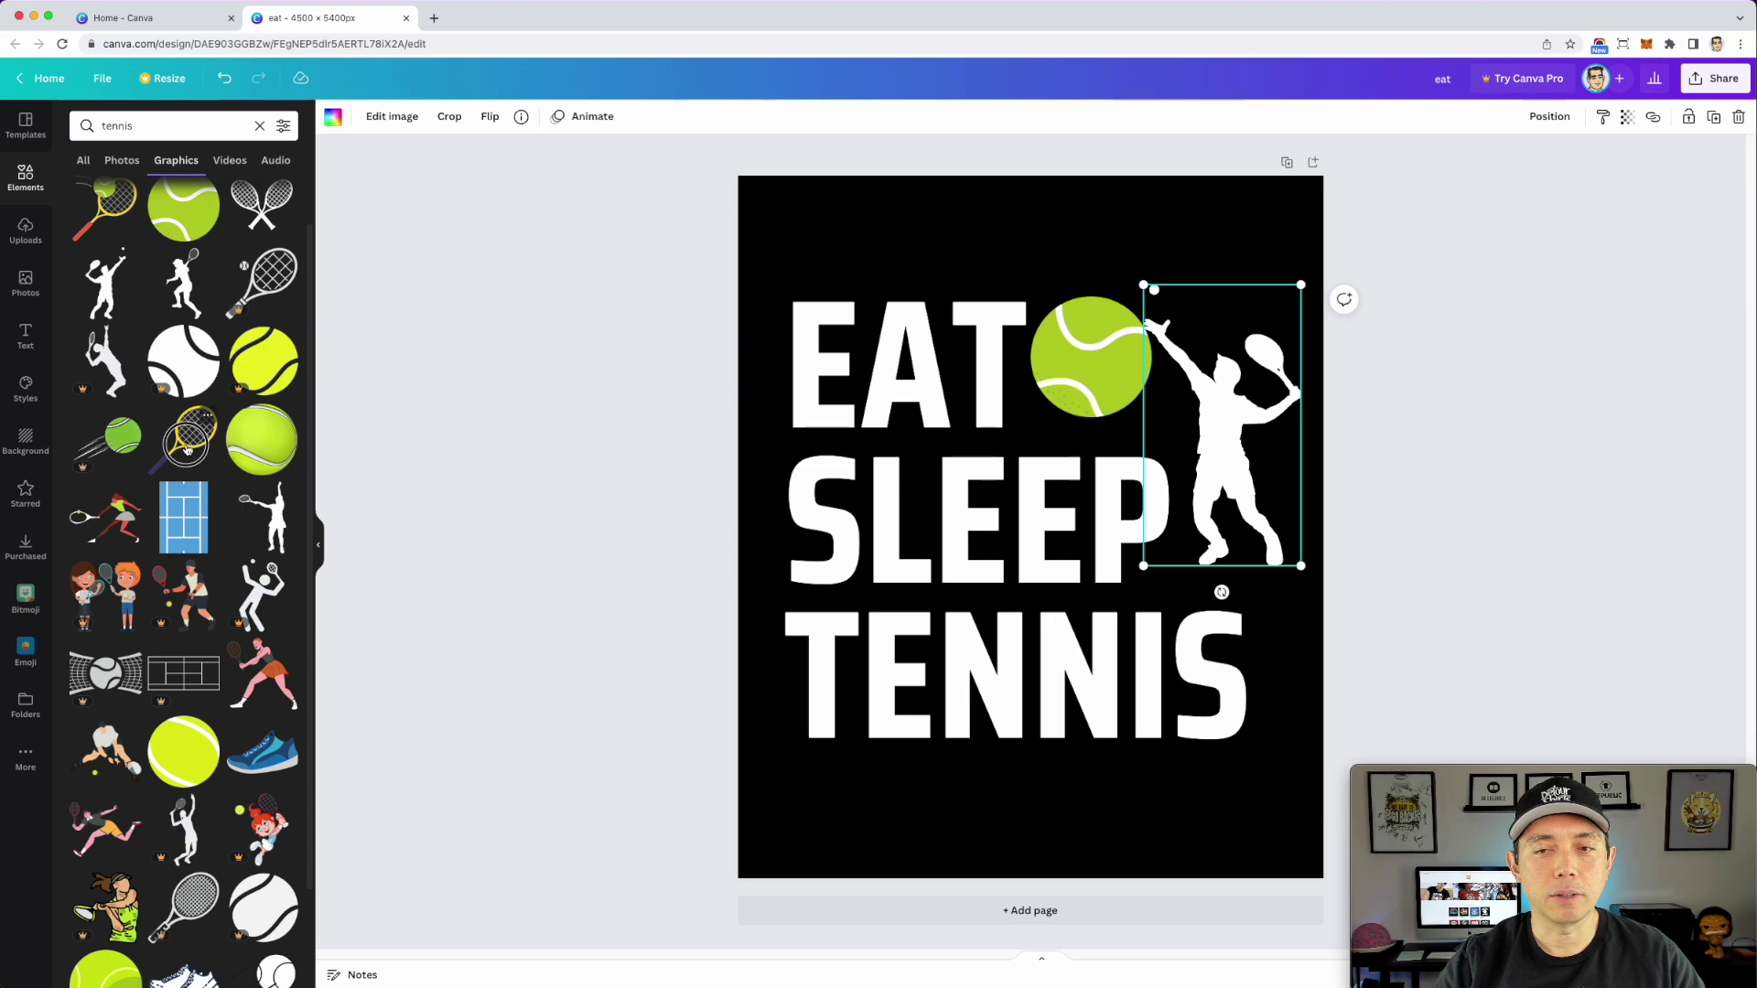
left_click(187, 448)
left_click_drag(1122, 462, 1298, 314)
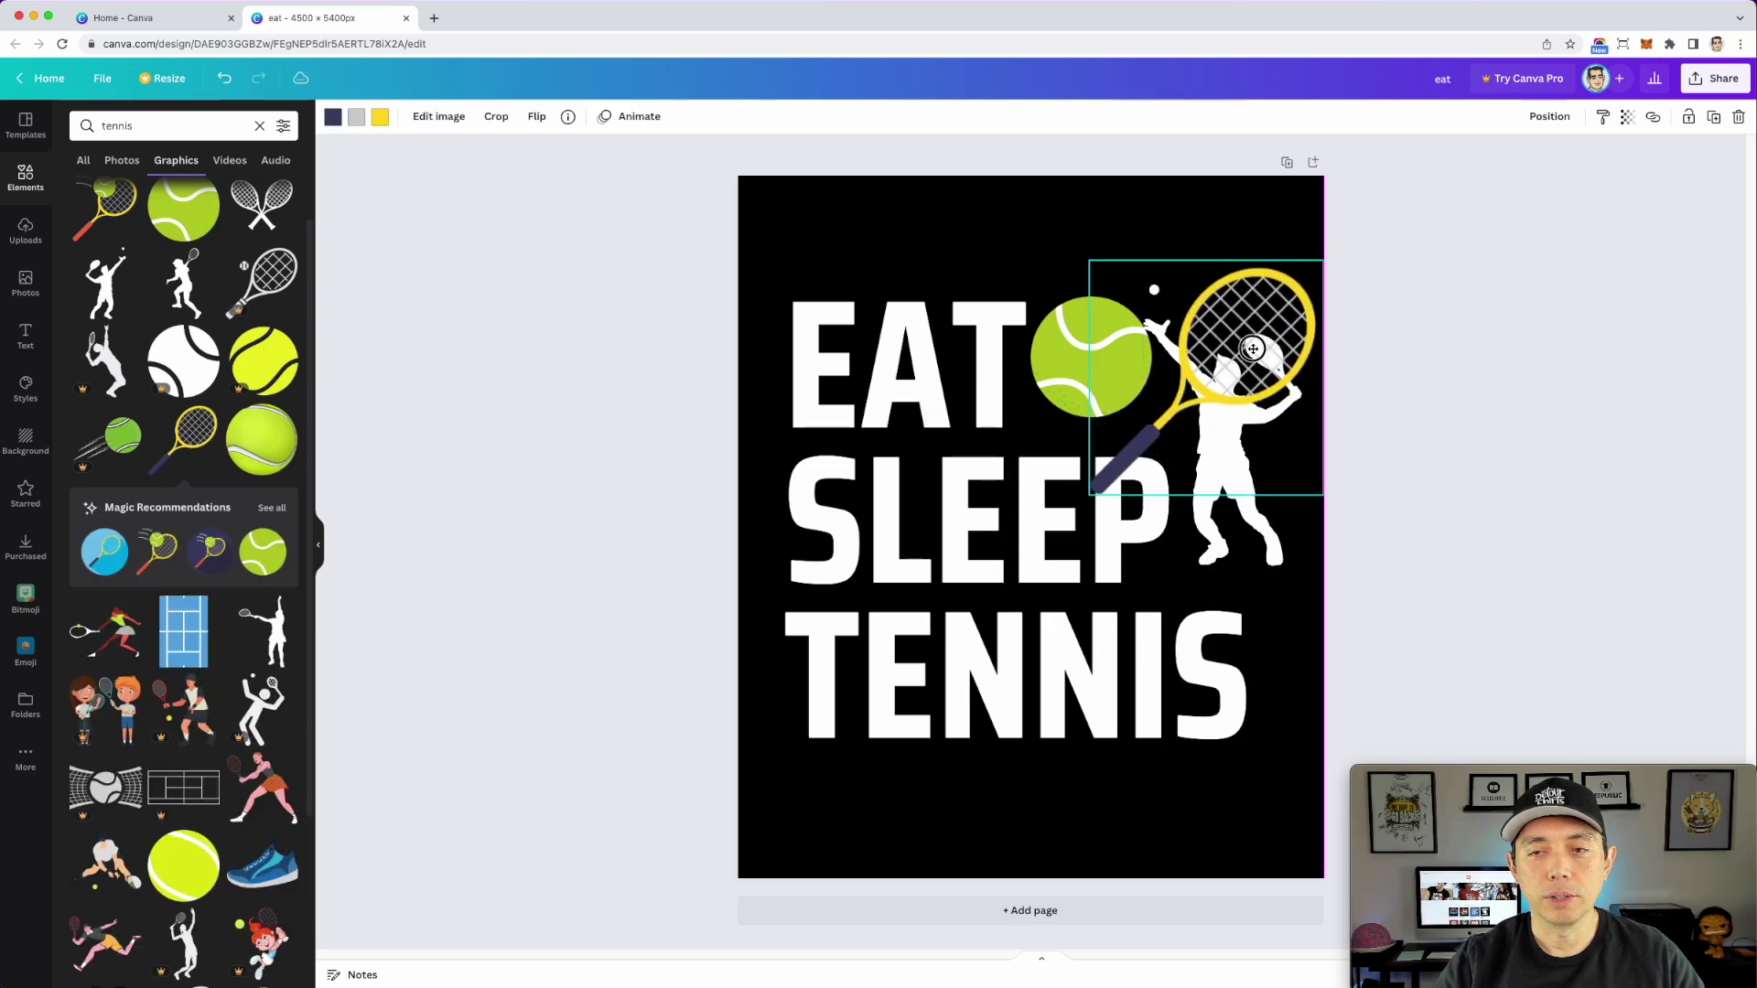
- Find a simple single-color line-art racket further down the tennis graphics and add it to the page
scroll(168, 426, "down", 5)
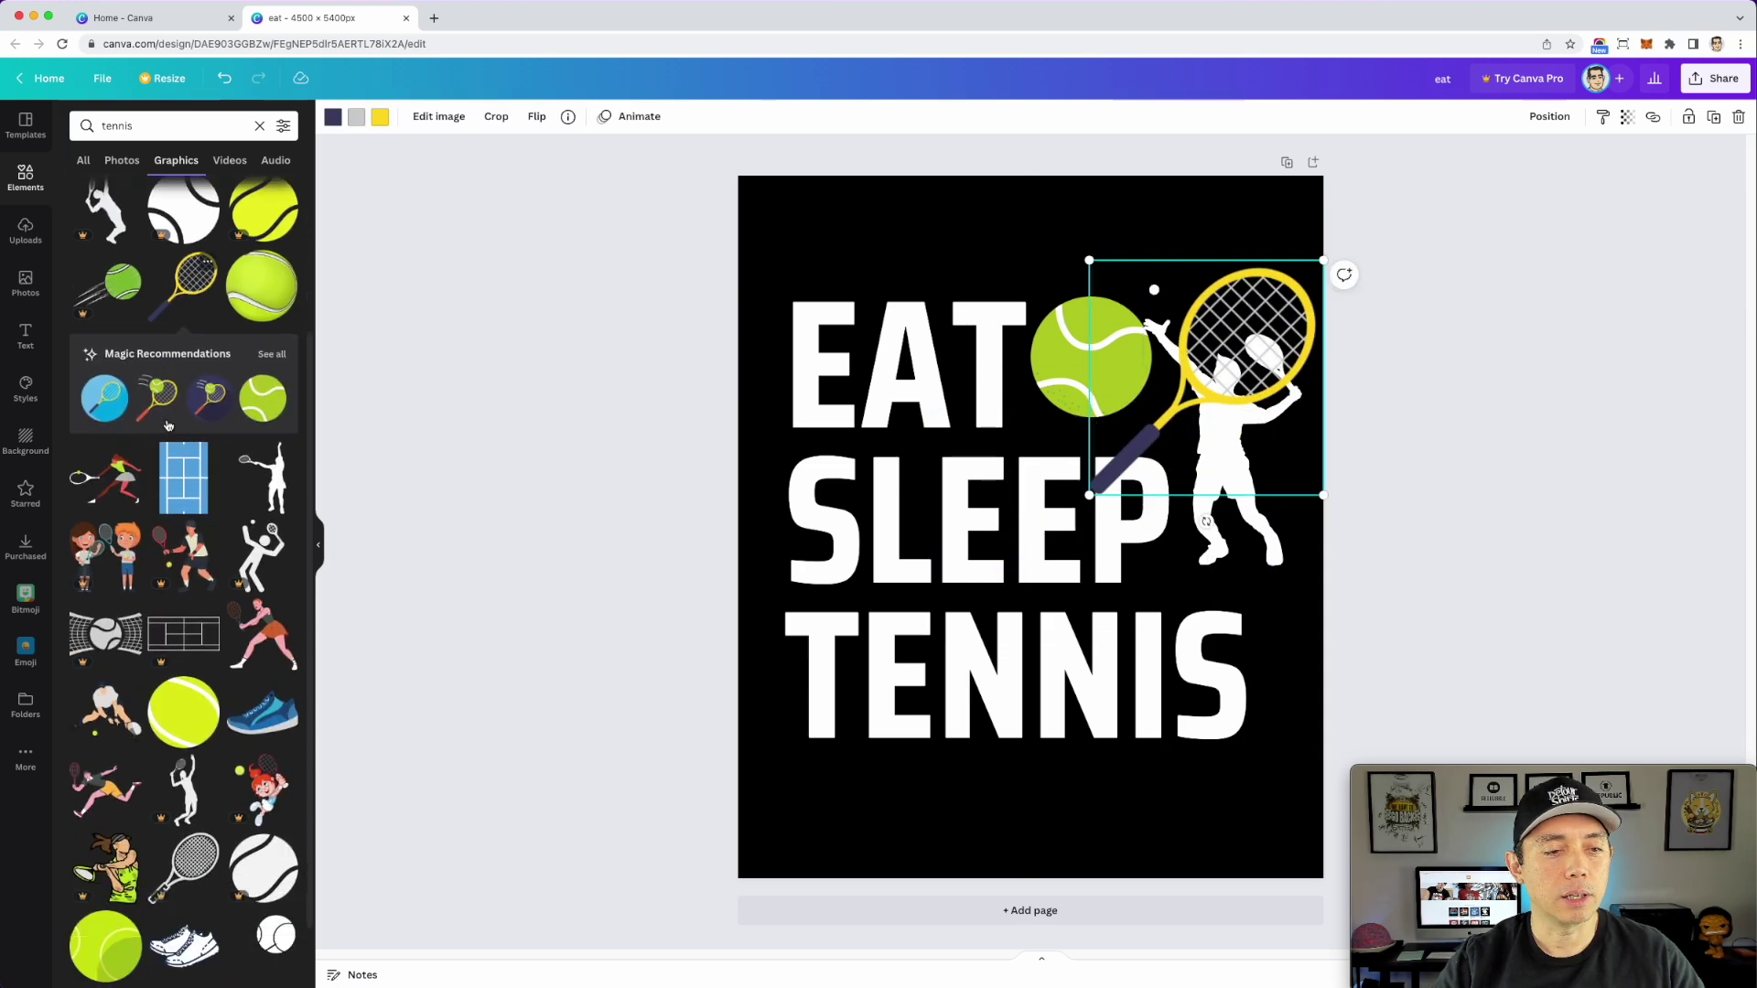
scroll(168, 425, "down", 5)
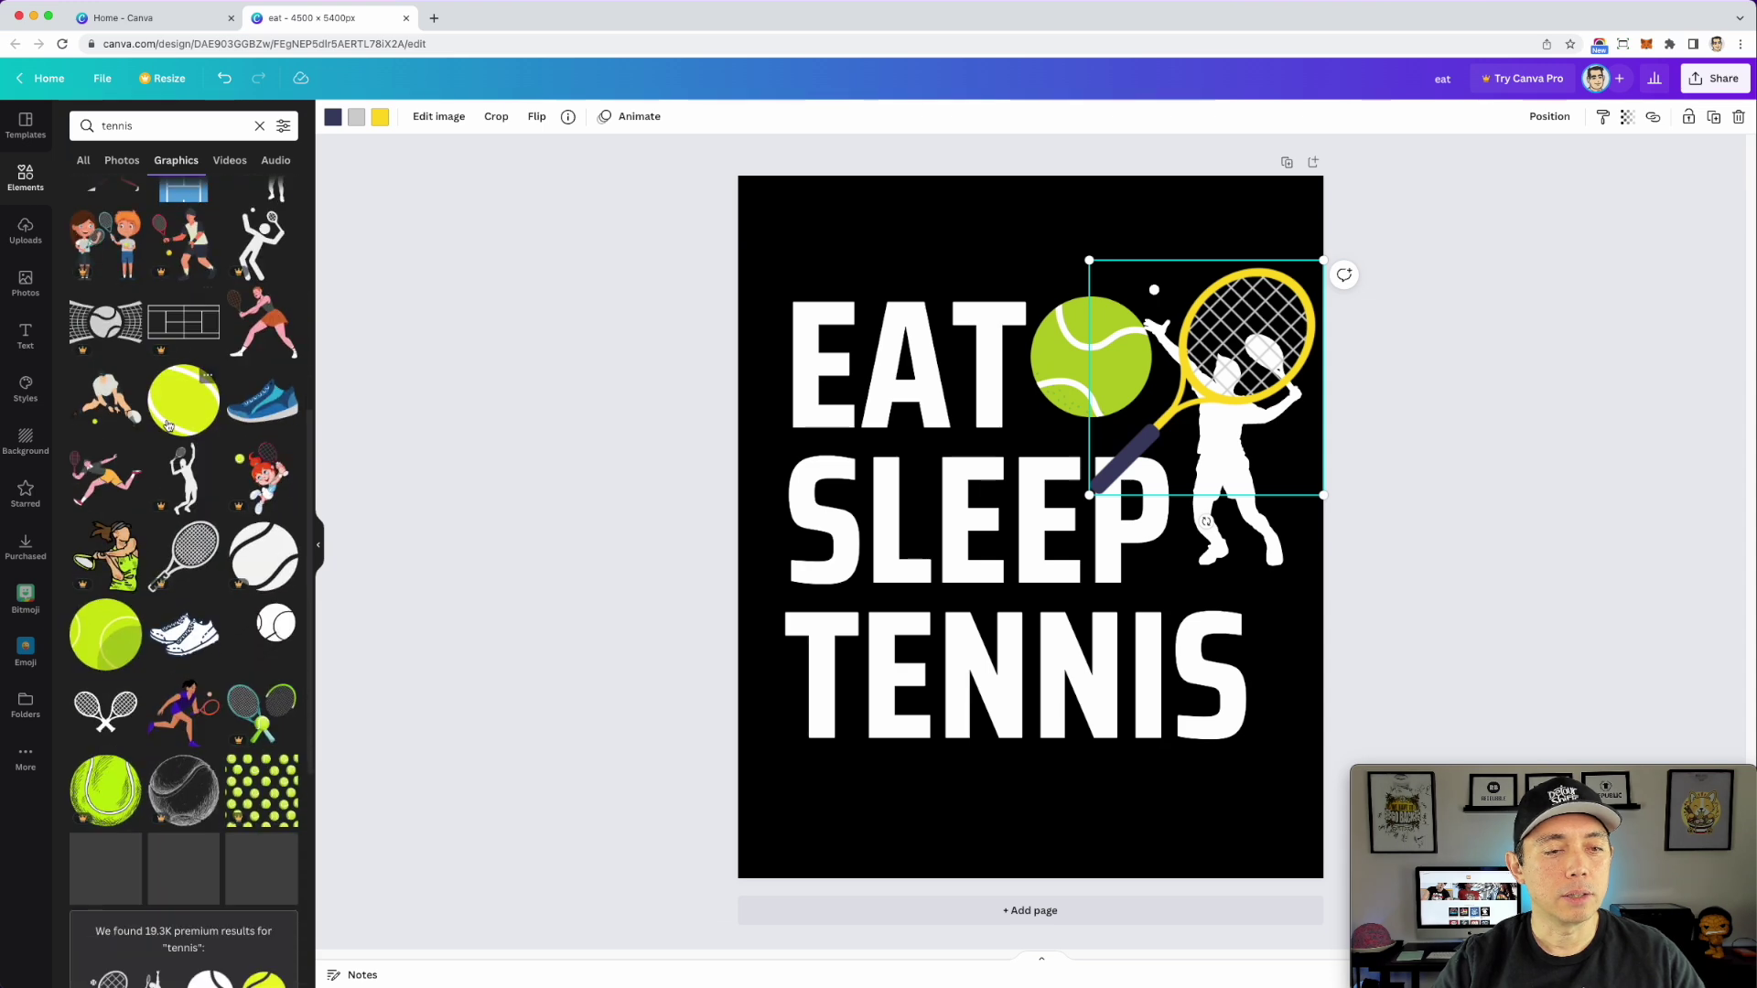
scroll(169, 425, "up", 4)
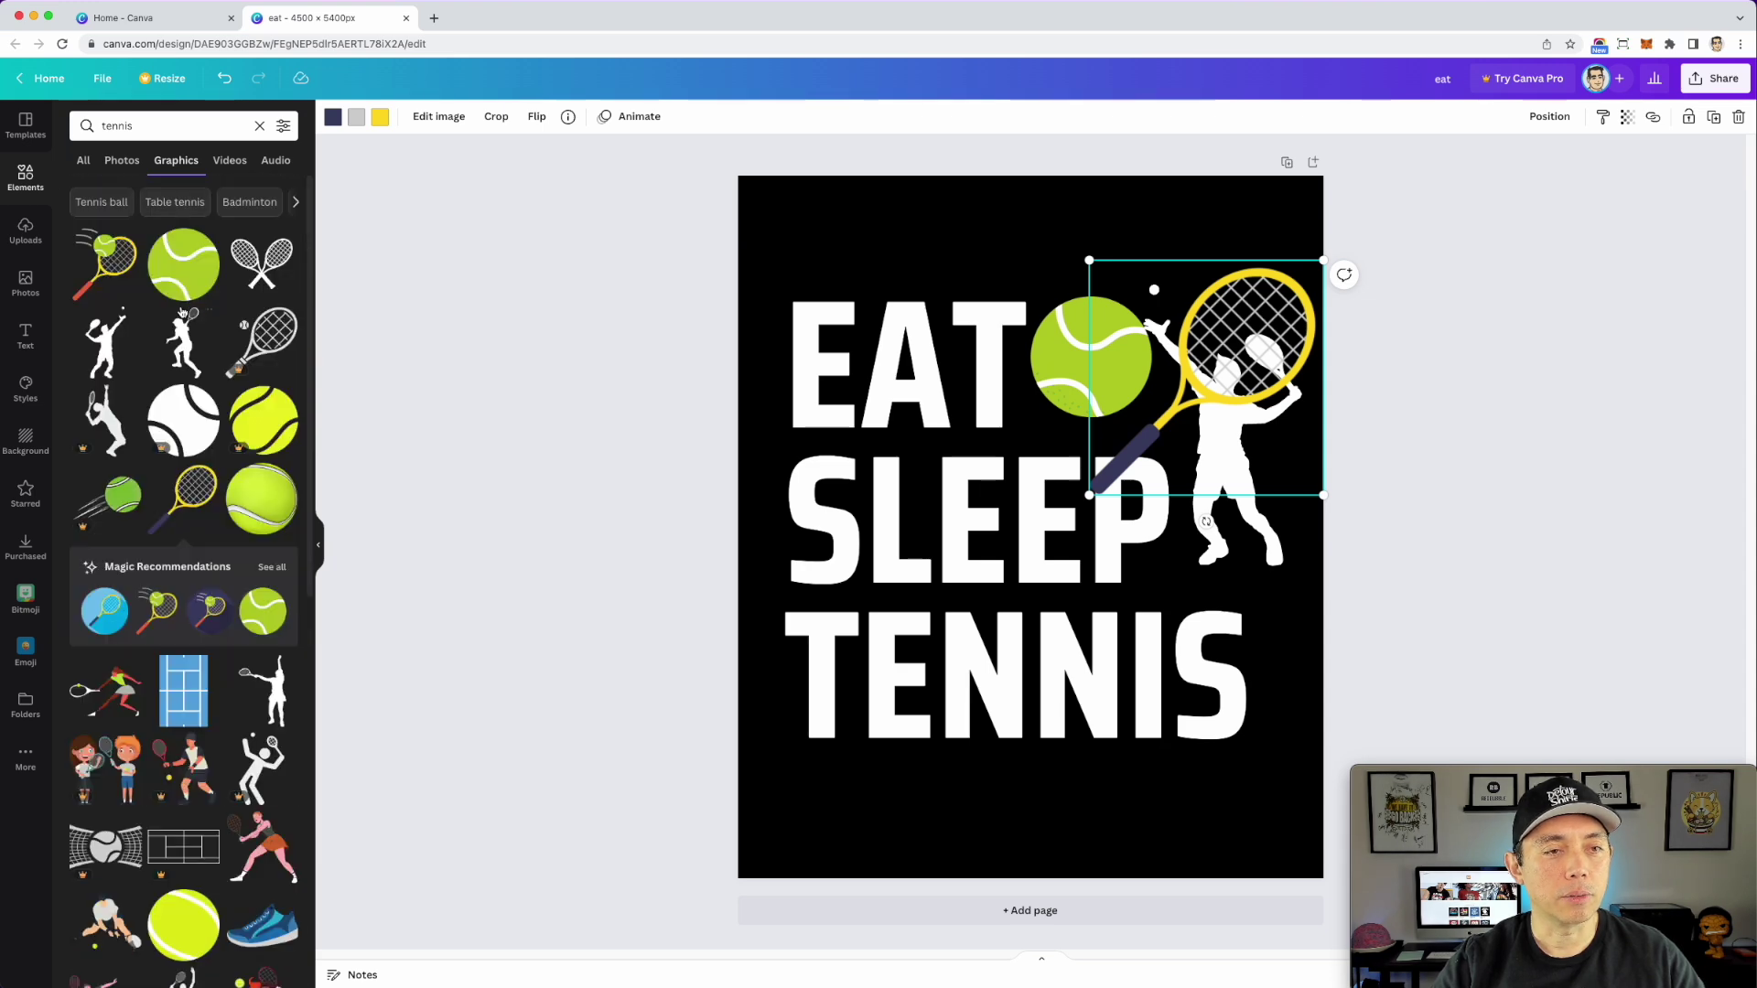
scroll(182, 314, "down", 4)
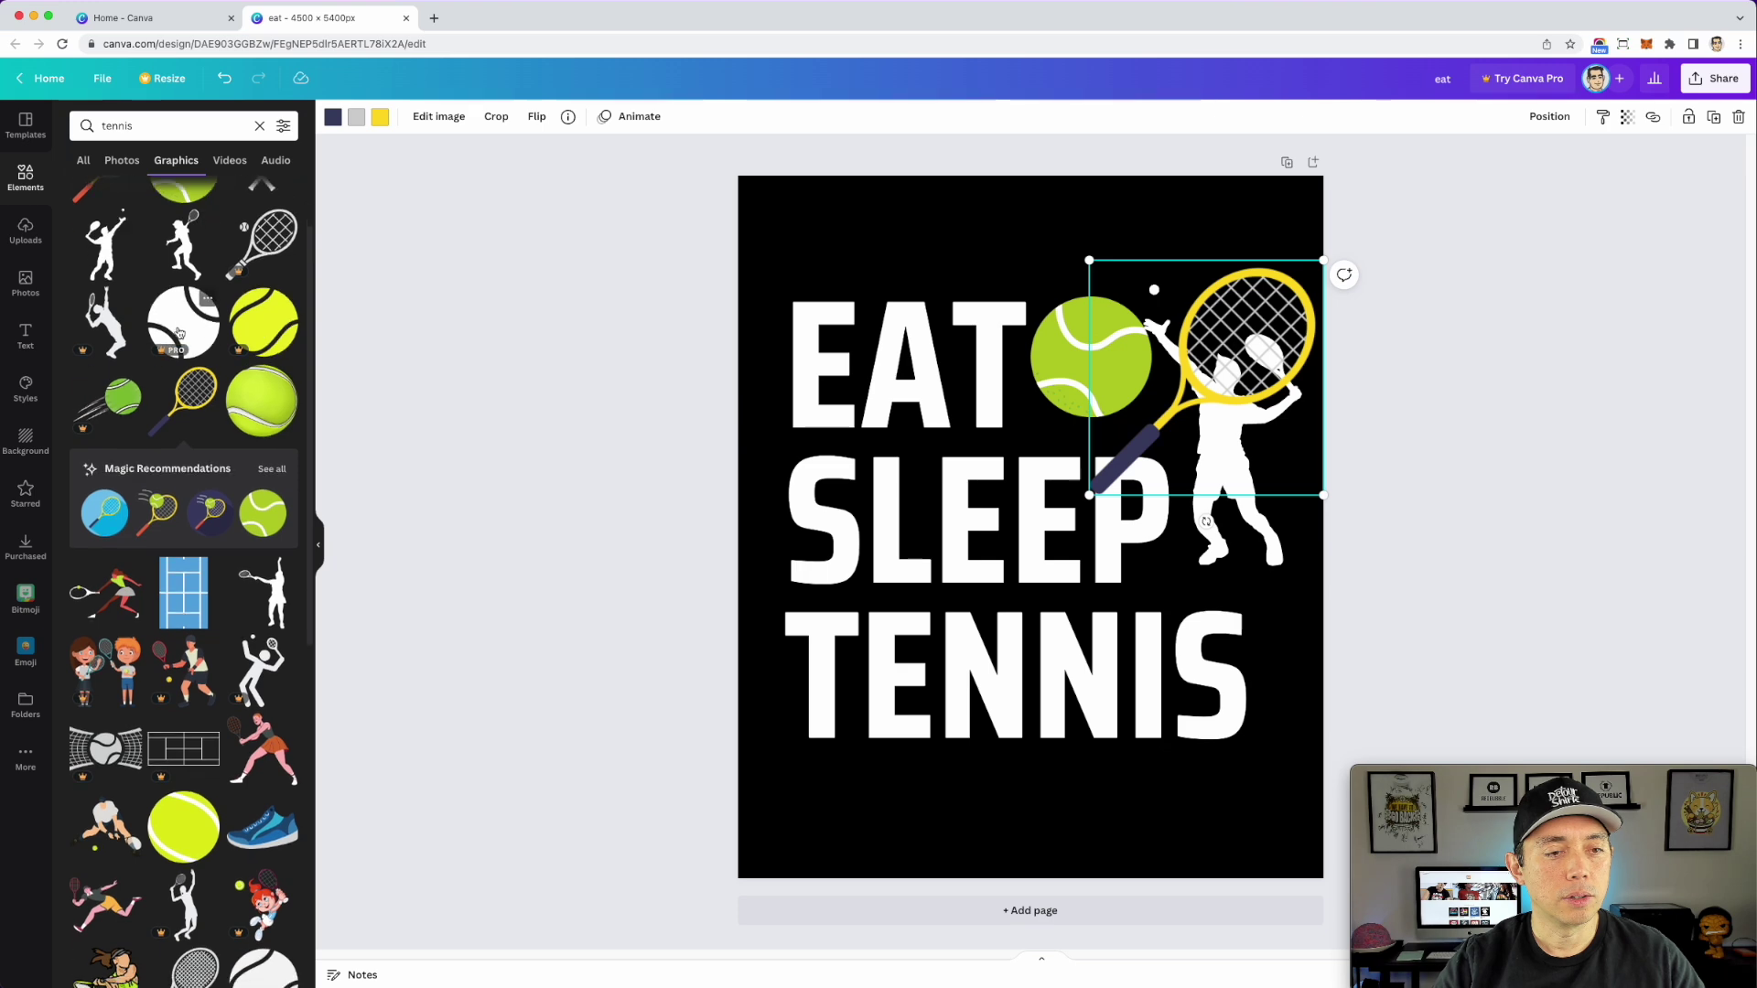
scroll(180, 333, "down", 15)
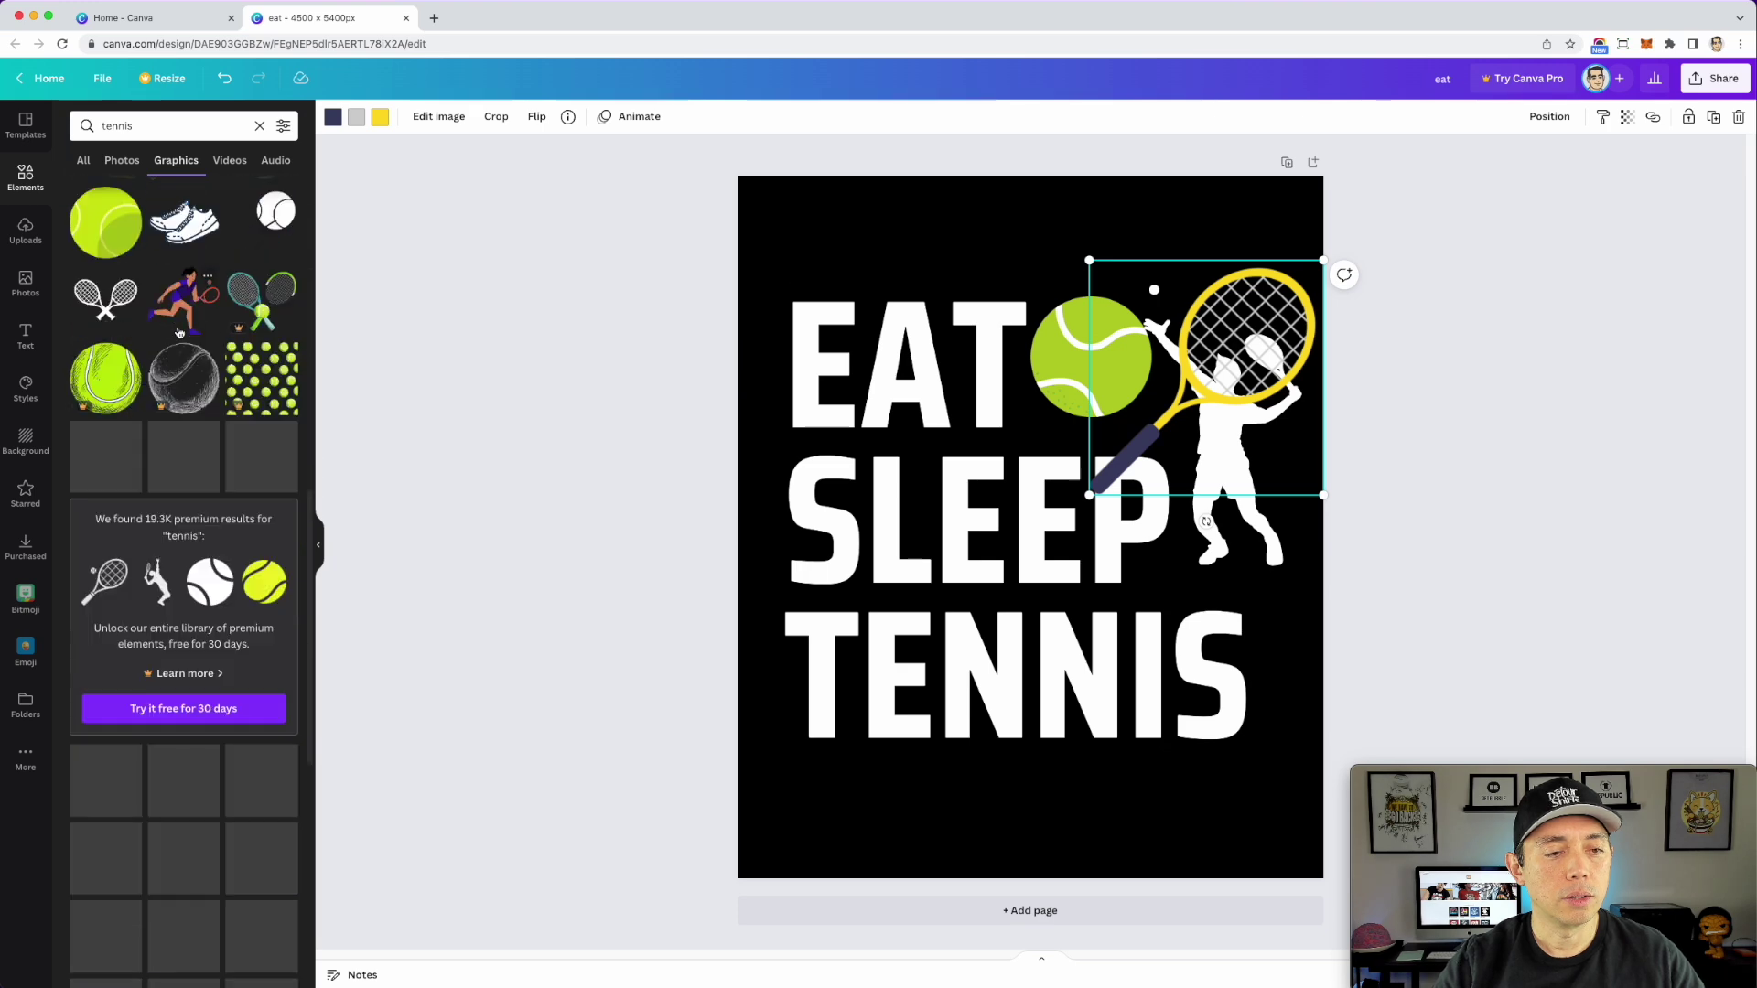
scroll(179, 331, "down", 2)
left_click(105, 416)
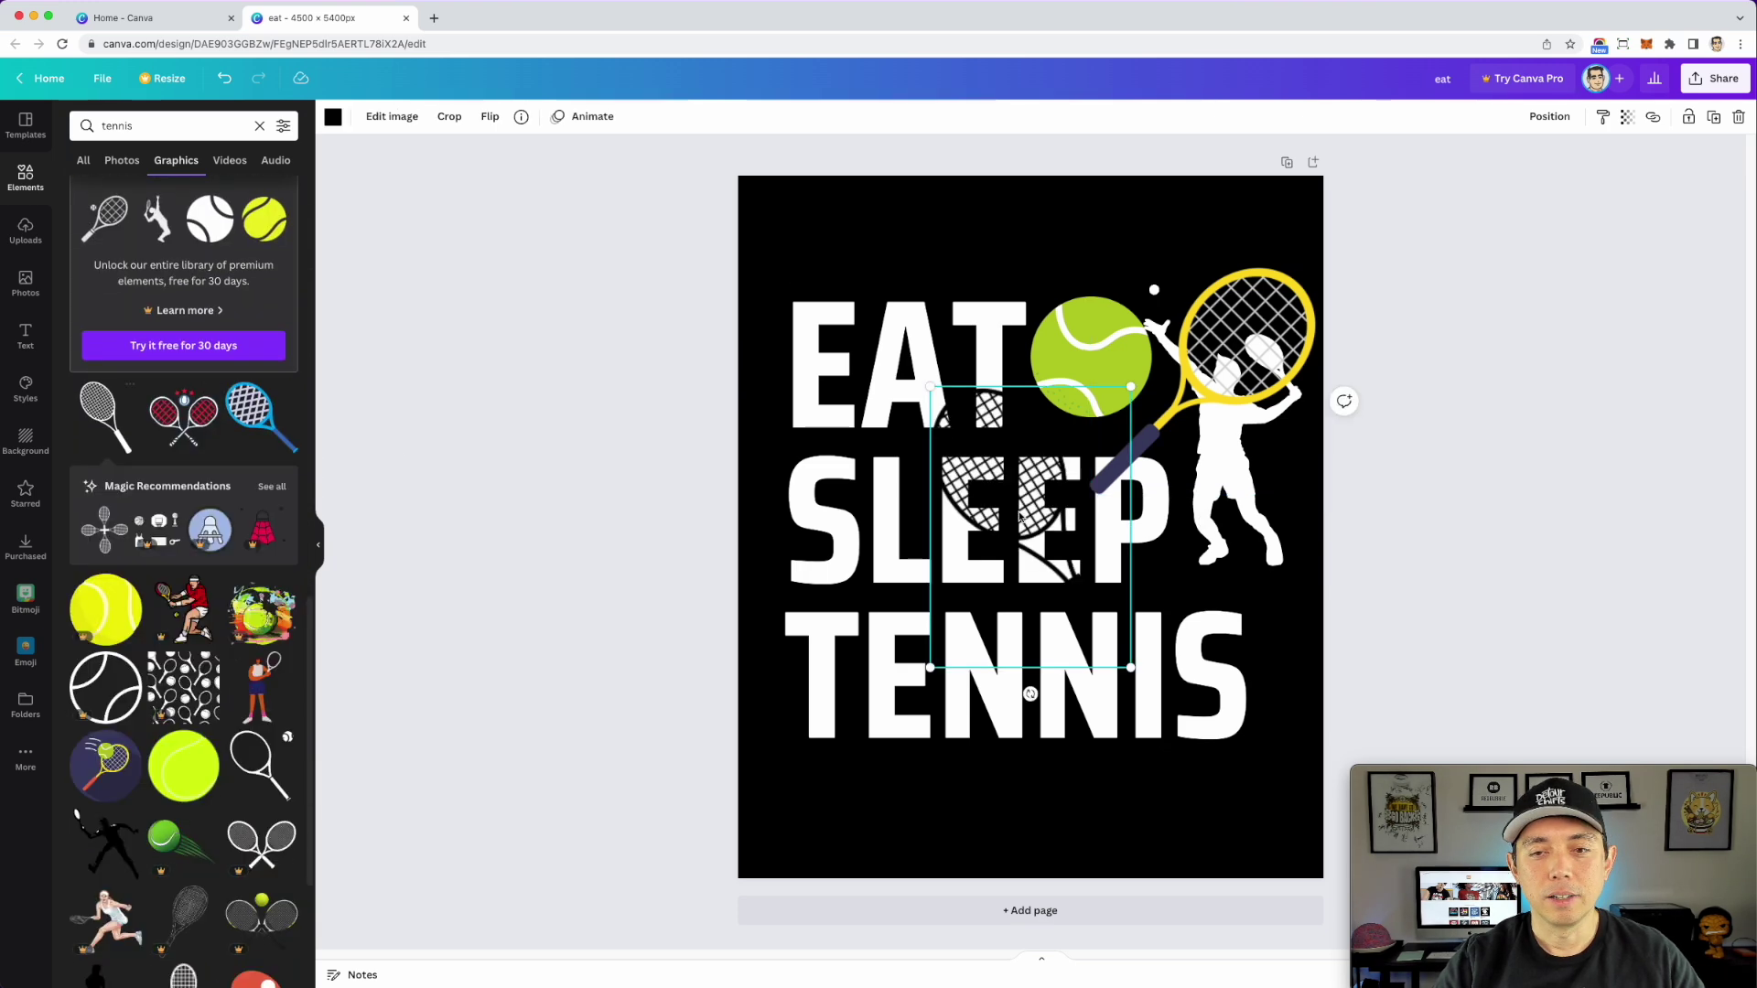
- Recolor the line-art racket white and move it off the lettering so it overlaps the tennis ball
left_click(335, 117)
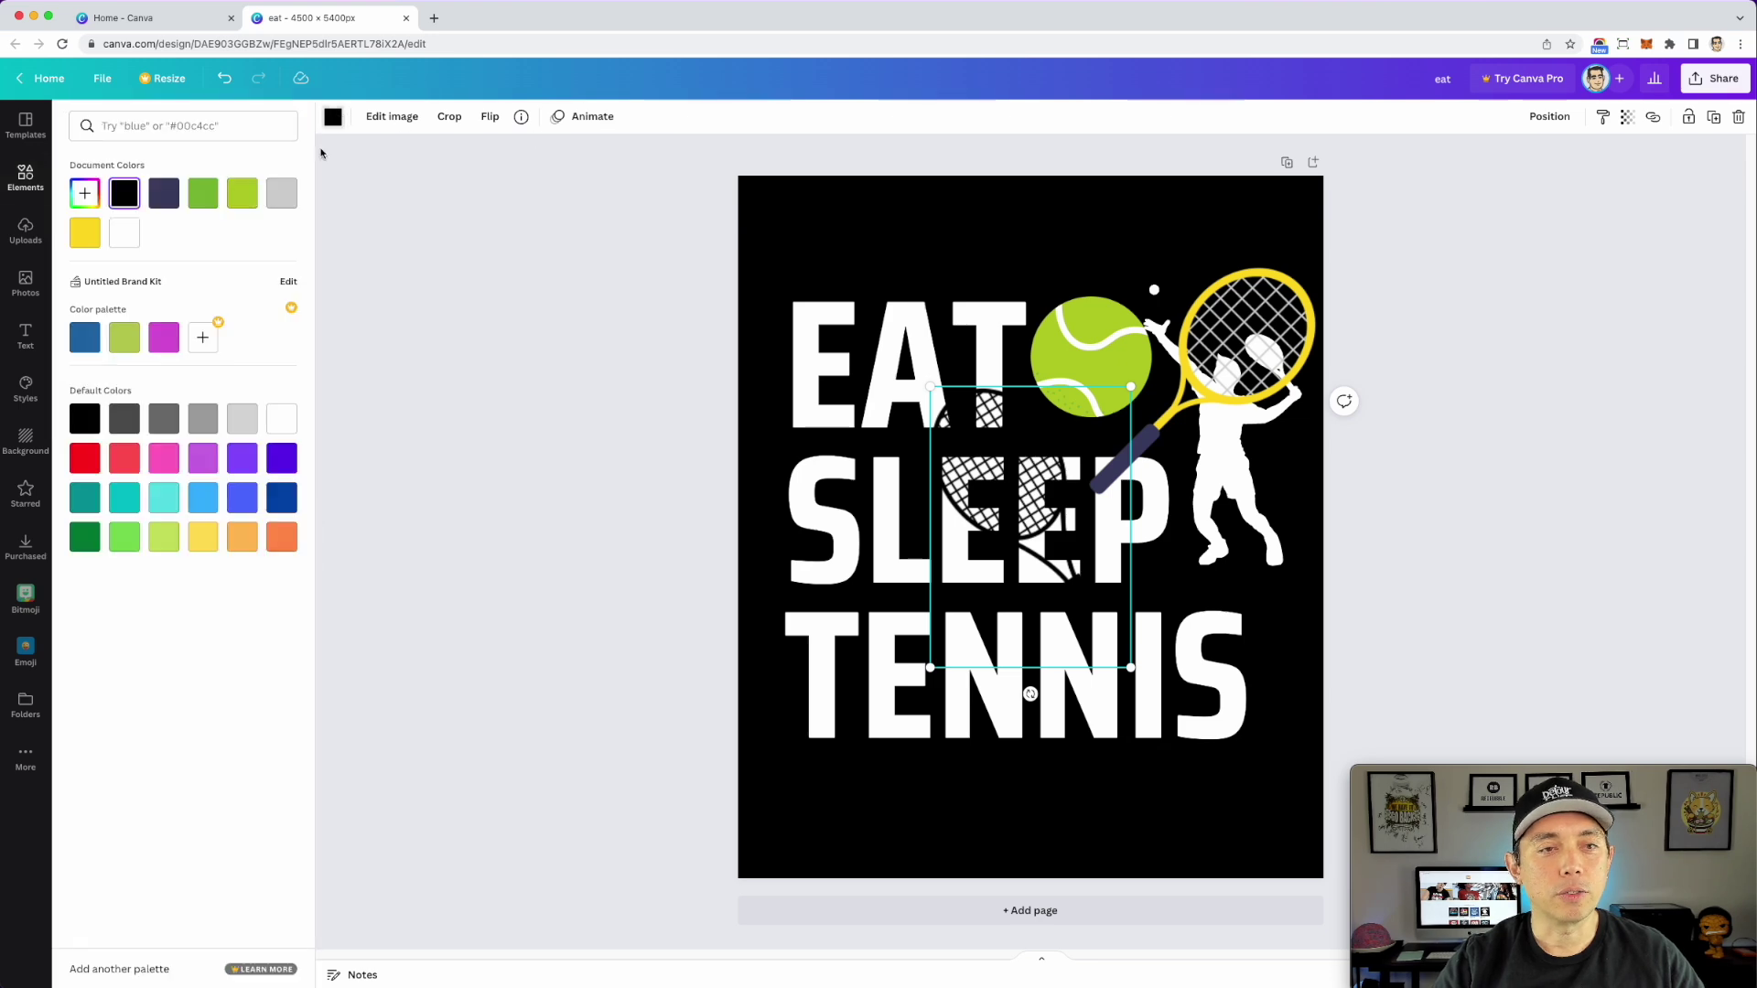
left_click(124, 236)
left_click_drag(1088, 601, 1254, 540)
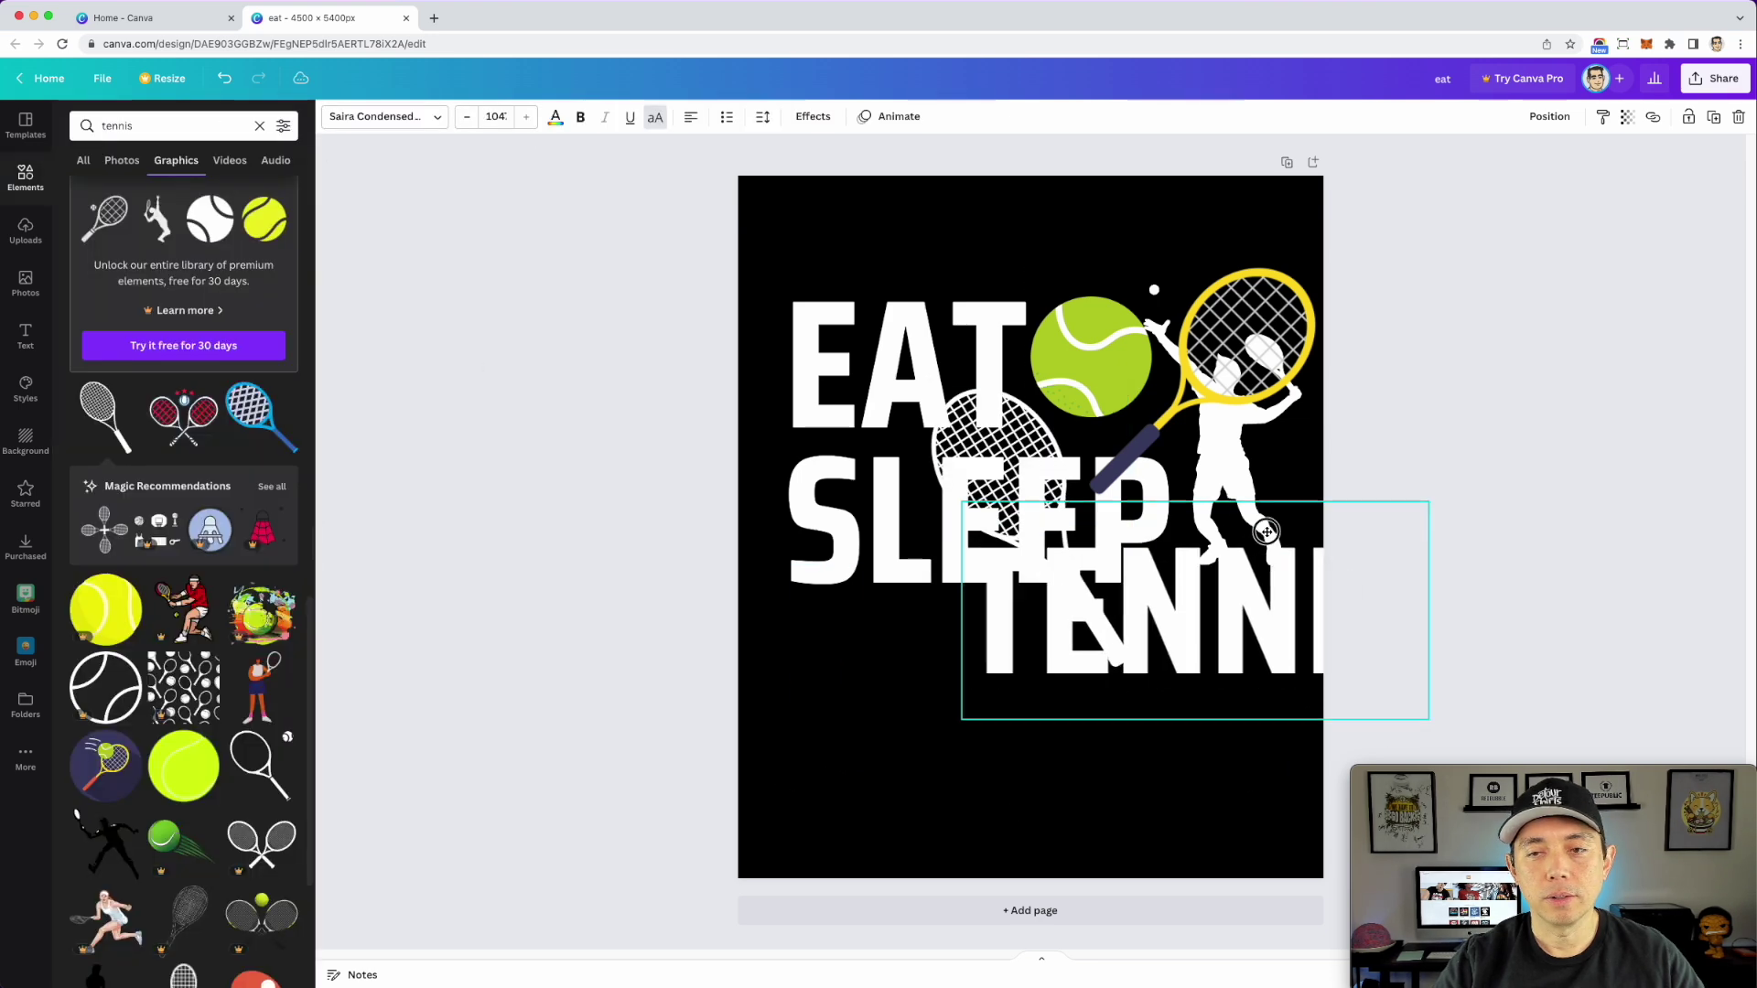
key("super+z")
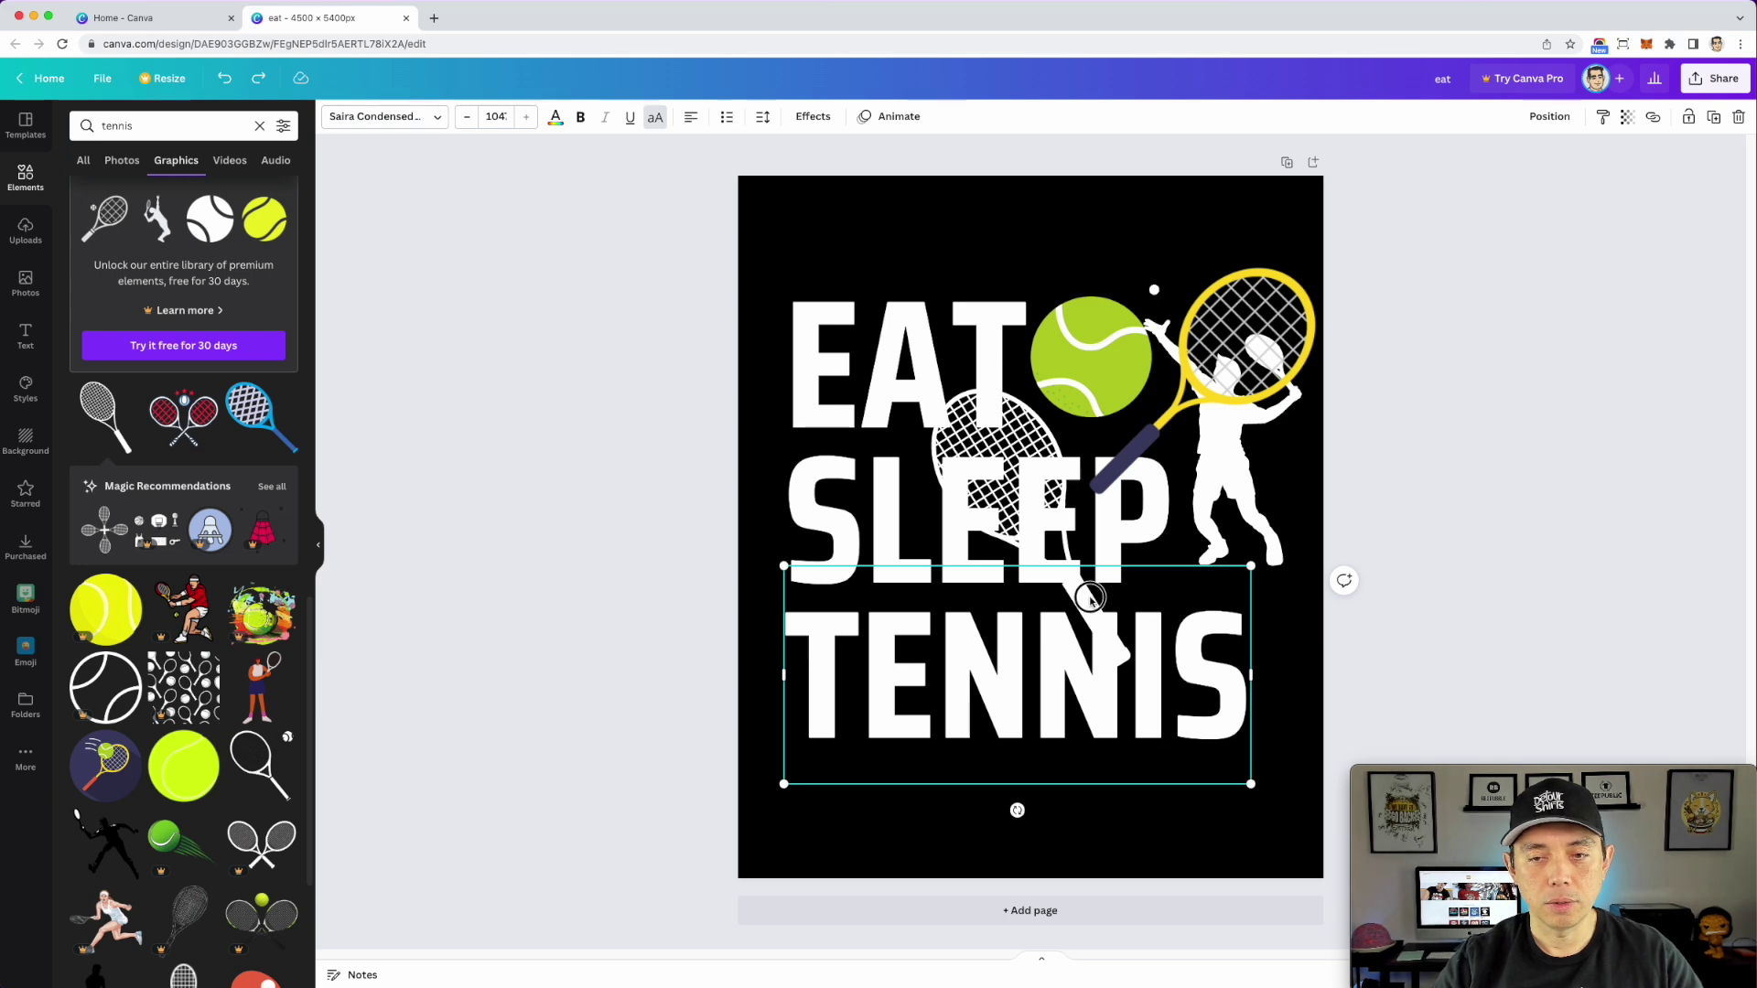
left_click(1023, 456)
left_click_drag(1022, 452, 1130, 377)
- Delete the yellow racket and the white player silhouette
left_click(1233, 346)
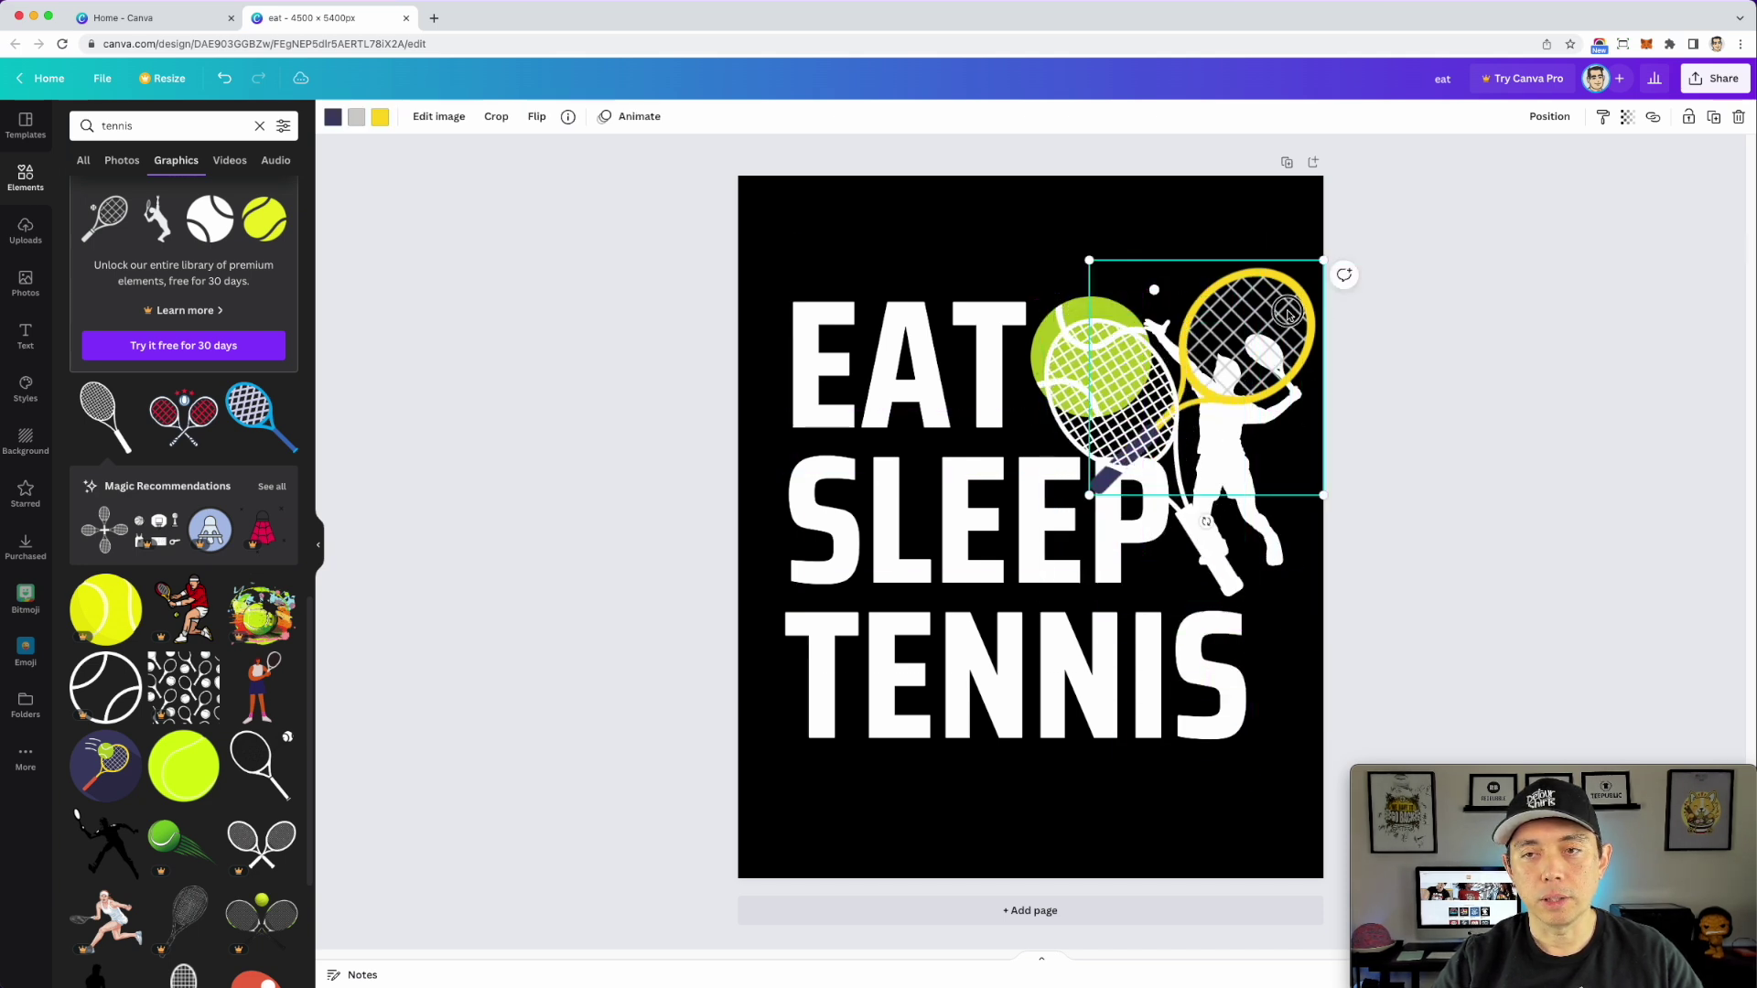
key("Delete")
left_click(1288, 314)
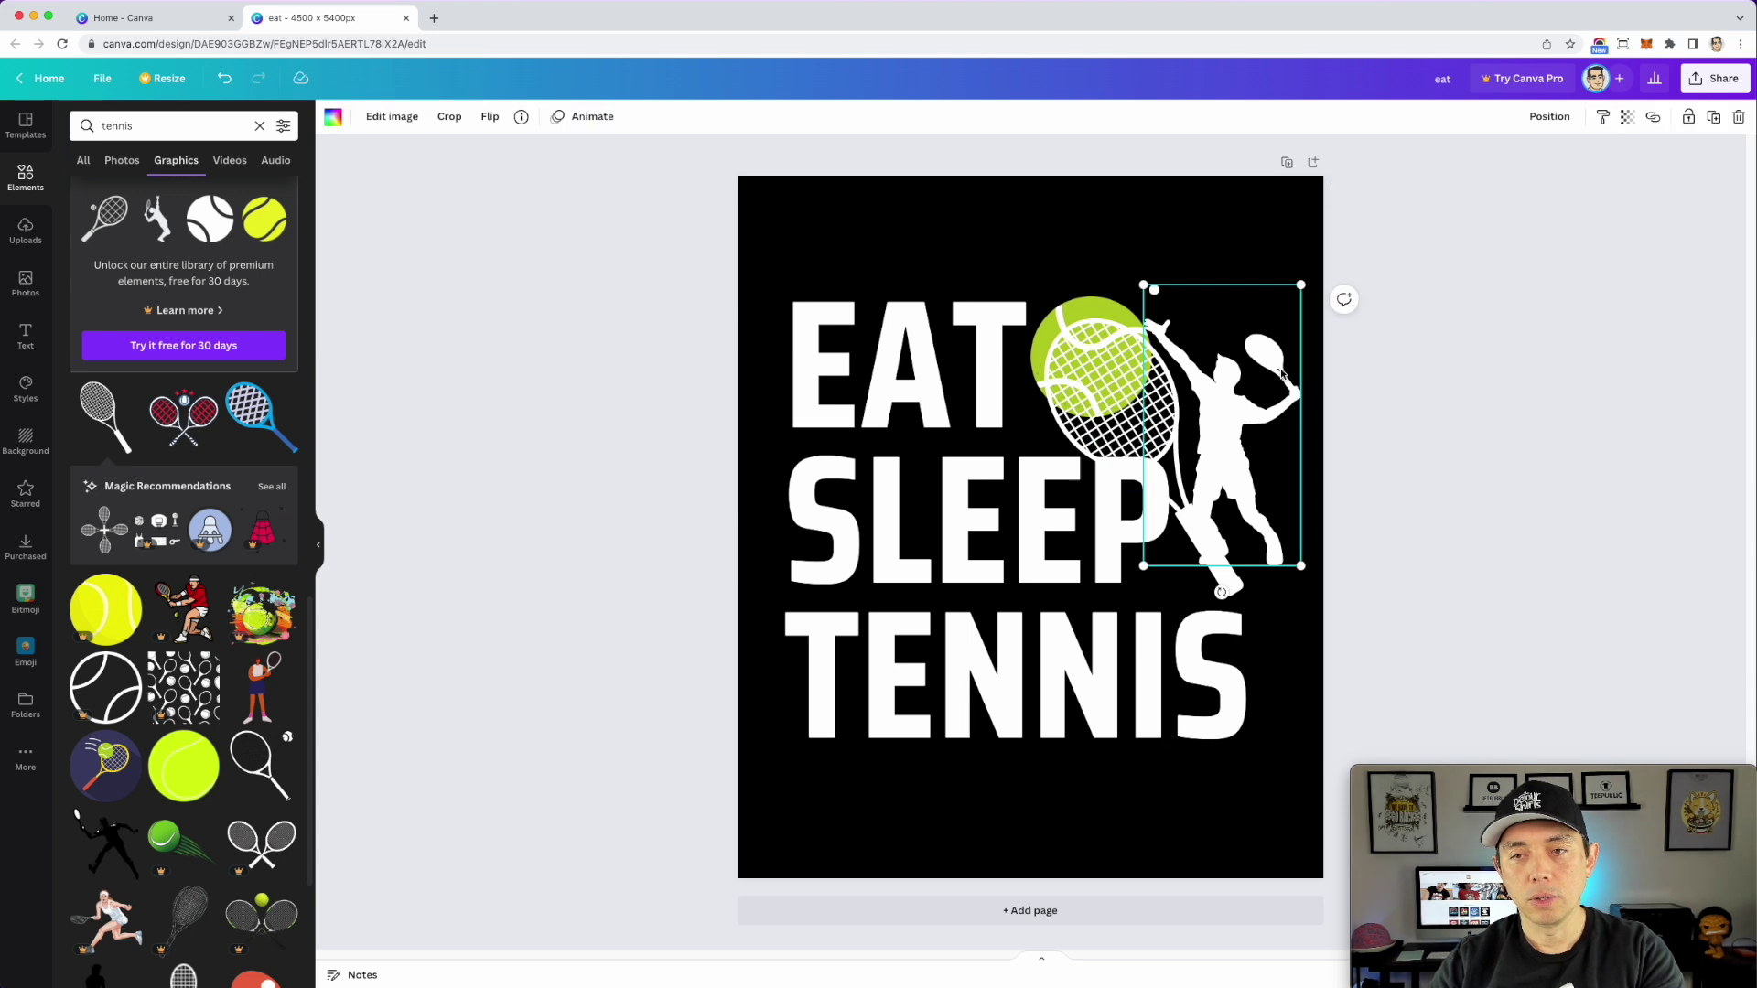
key("Delete")
- Enlarge the white racket, tilt it more upright and position its handle between SLEEP and the page edge
left_click(1213, 492)
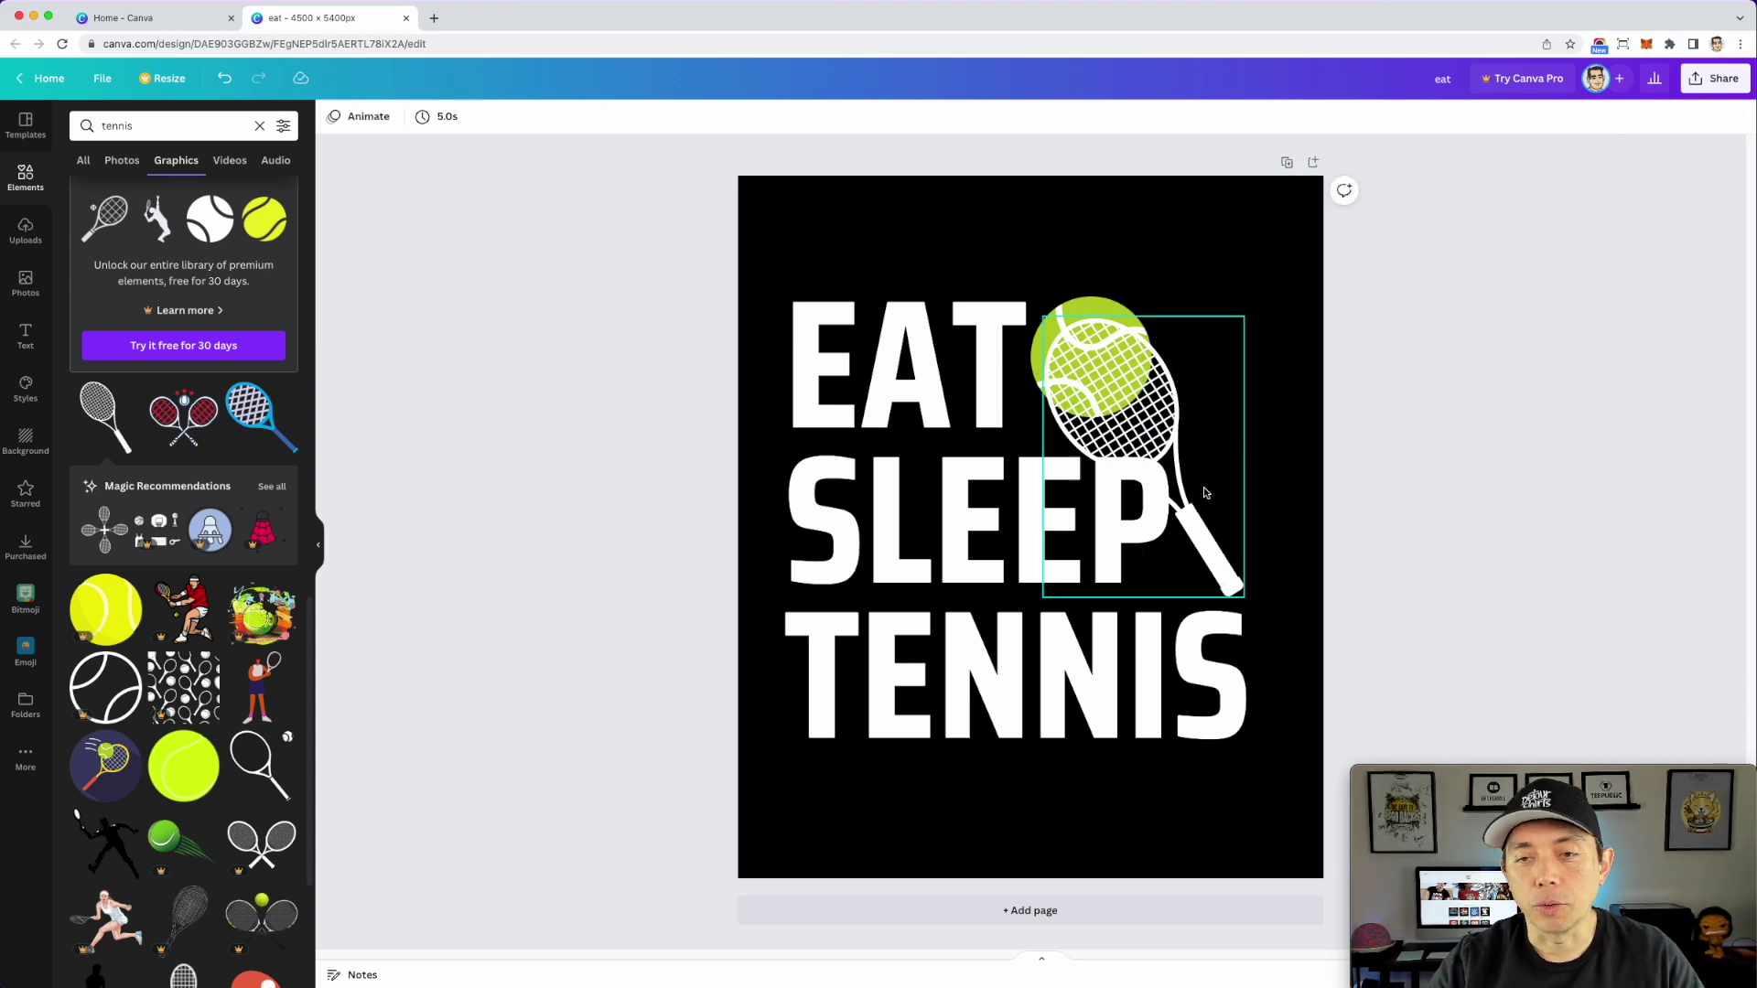
left_click_drag(1244, 311, 1279, 271)
left_click_drag(1228, 594, 1144, 597)
left_click_drag(1217, 535, 1221, 552)
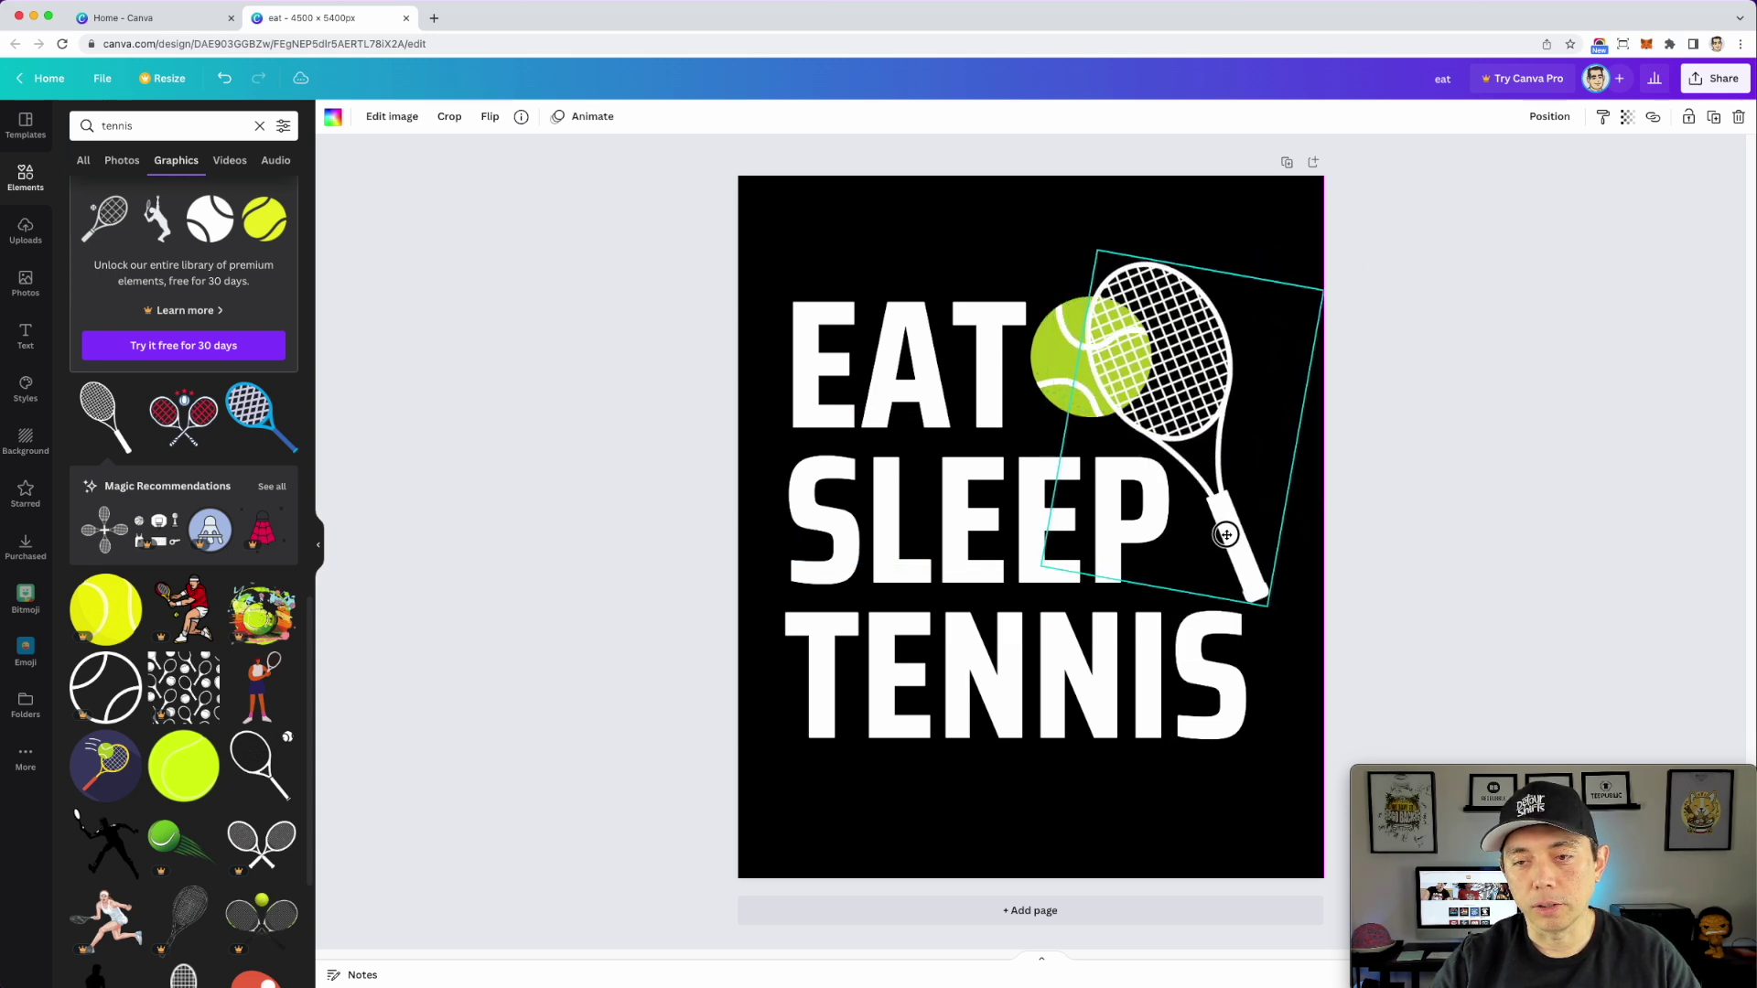
mouse_move(1109, 256)
left_mouse_down()
mouse_move(1078, 229)
mouse_move(1098, 235)
left_mouse_up()
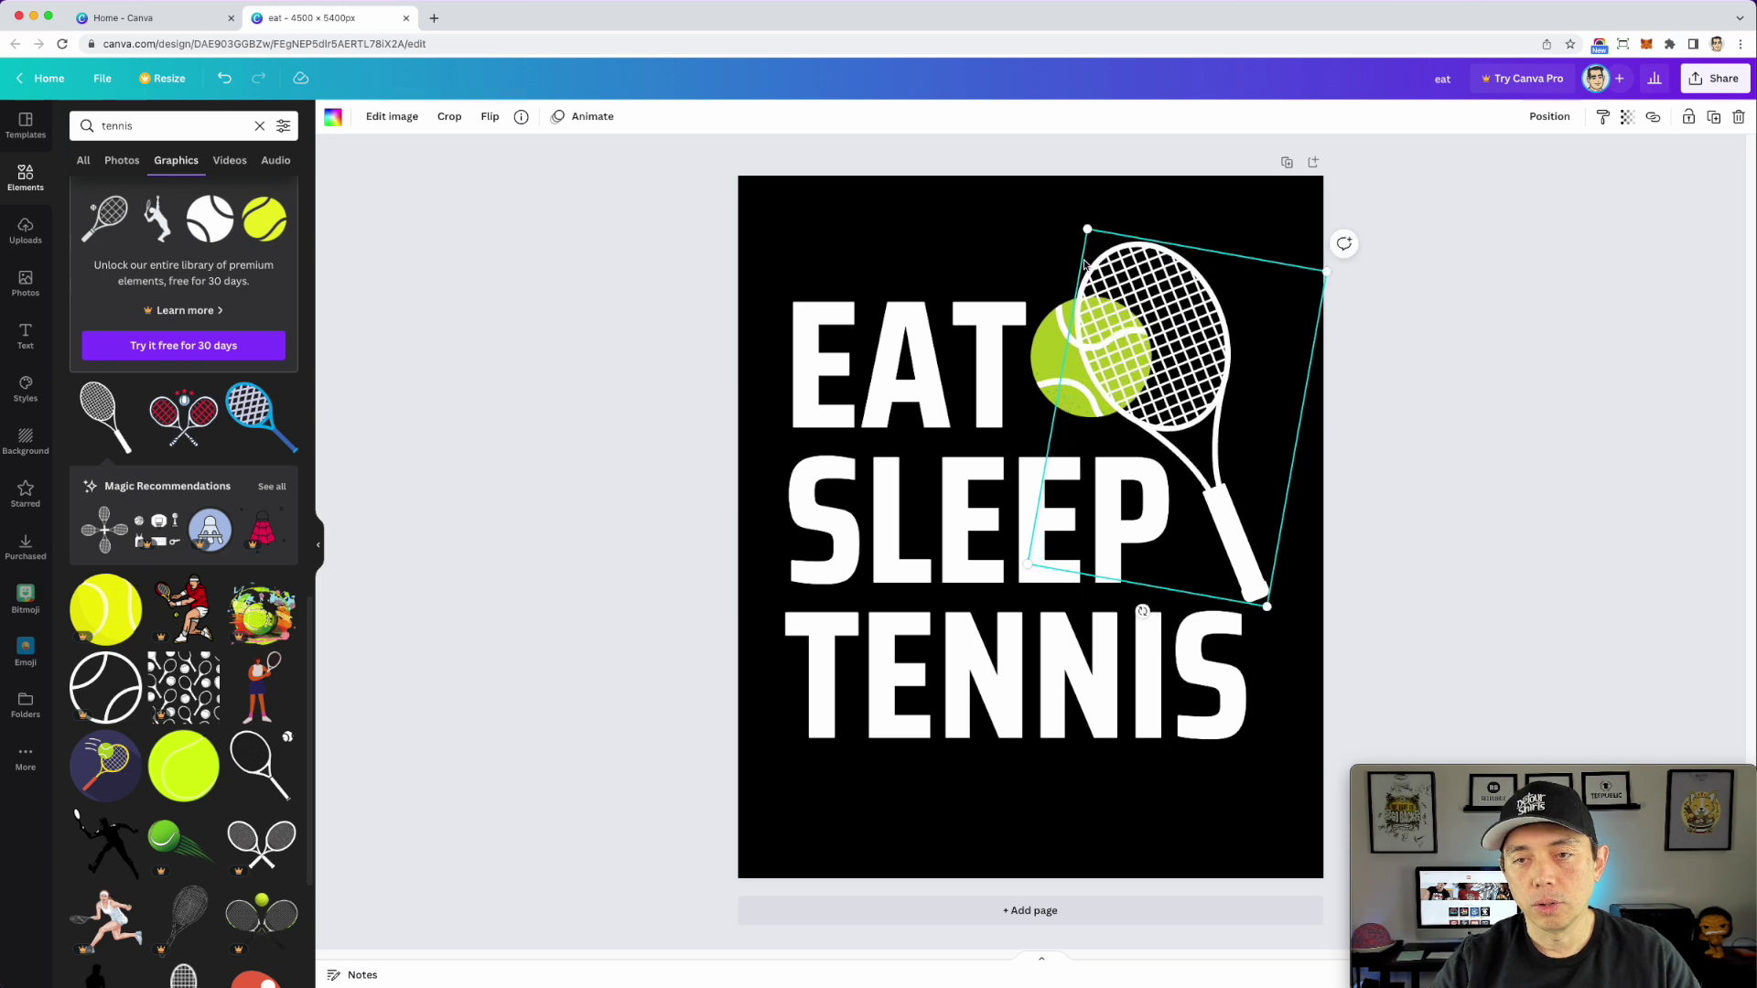
left_click(1243, 544)
left_click(1200, 453)
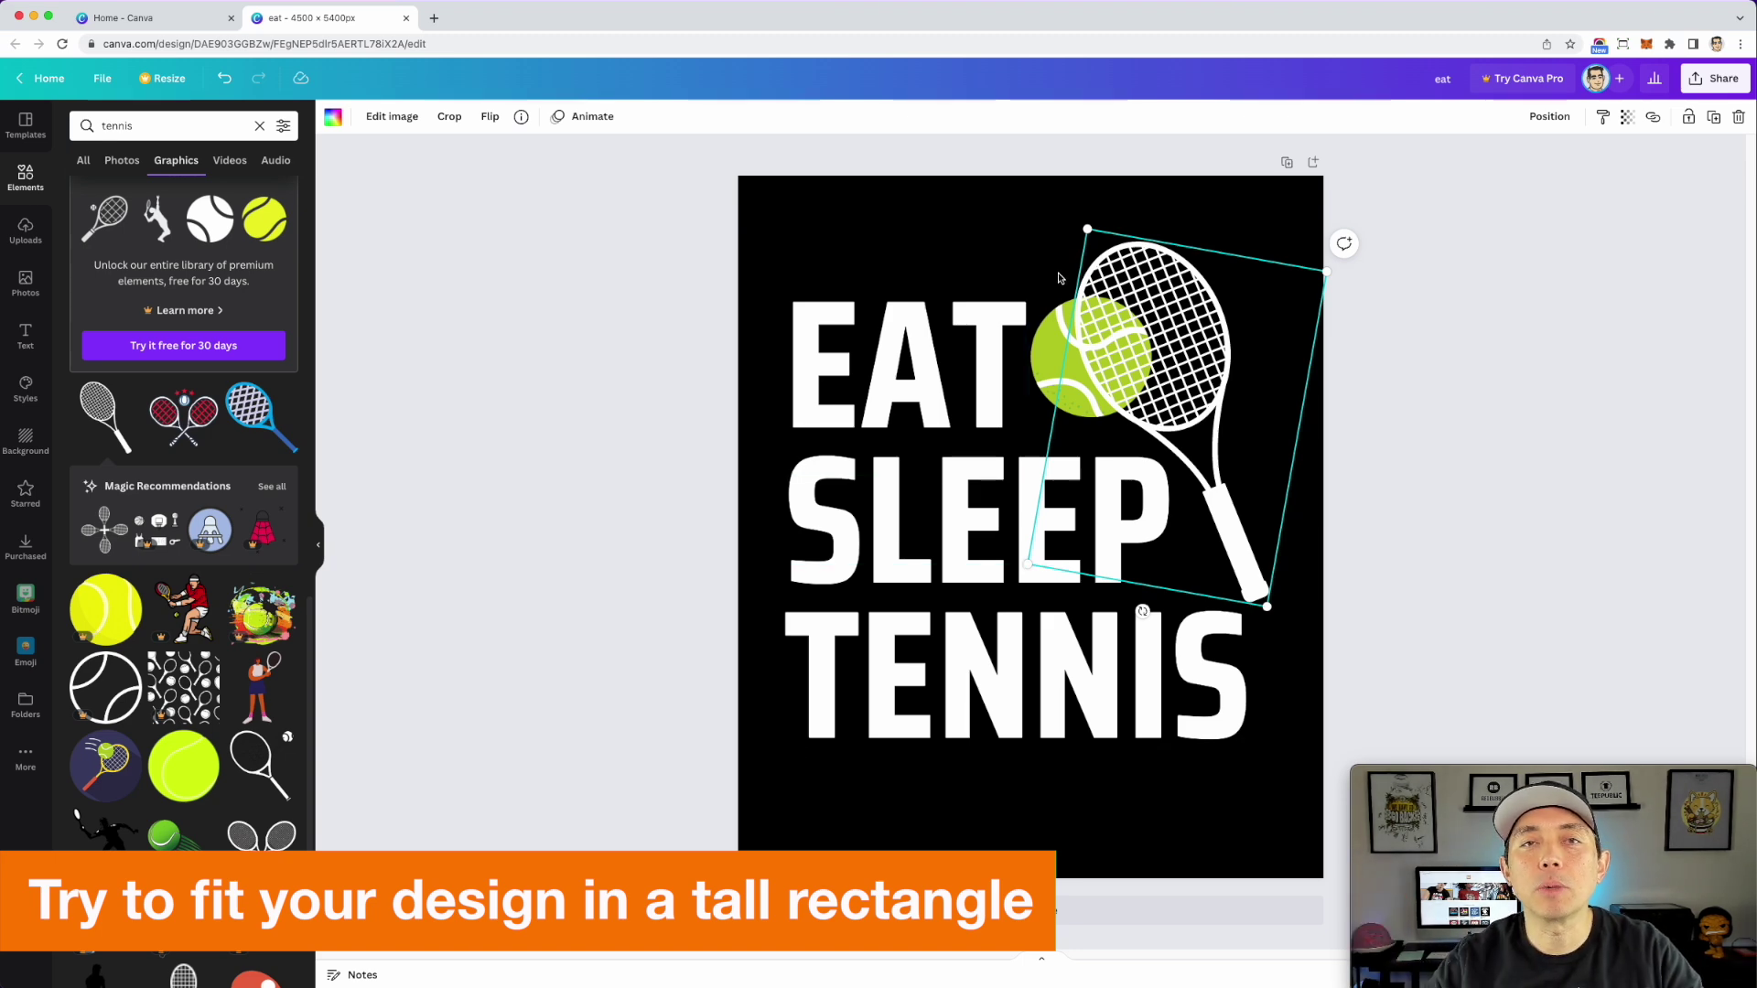
- Bring the tennis ball forward so it sits in front of the racket
left_click(1064, 357)
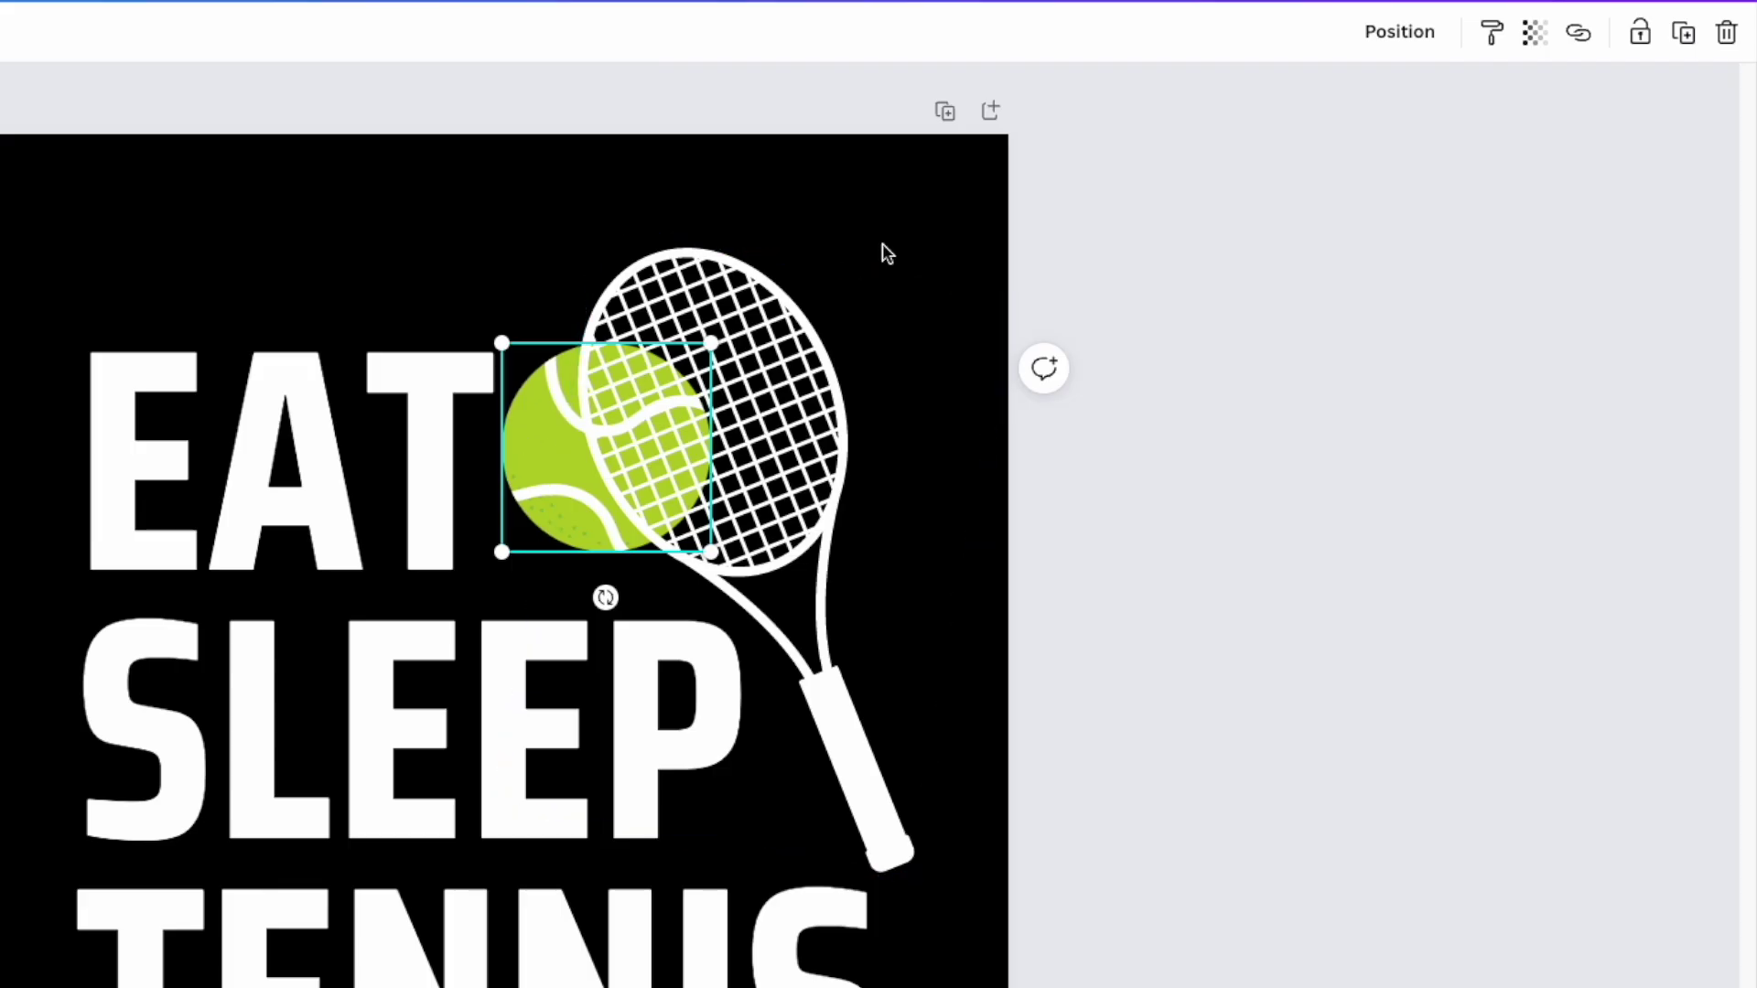
left_click(1402, 38)
left_click(1109, 117)
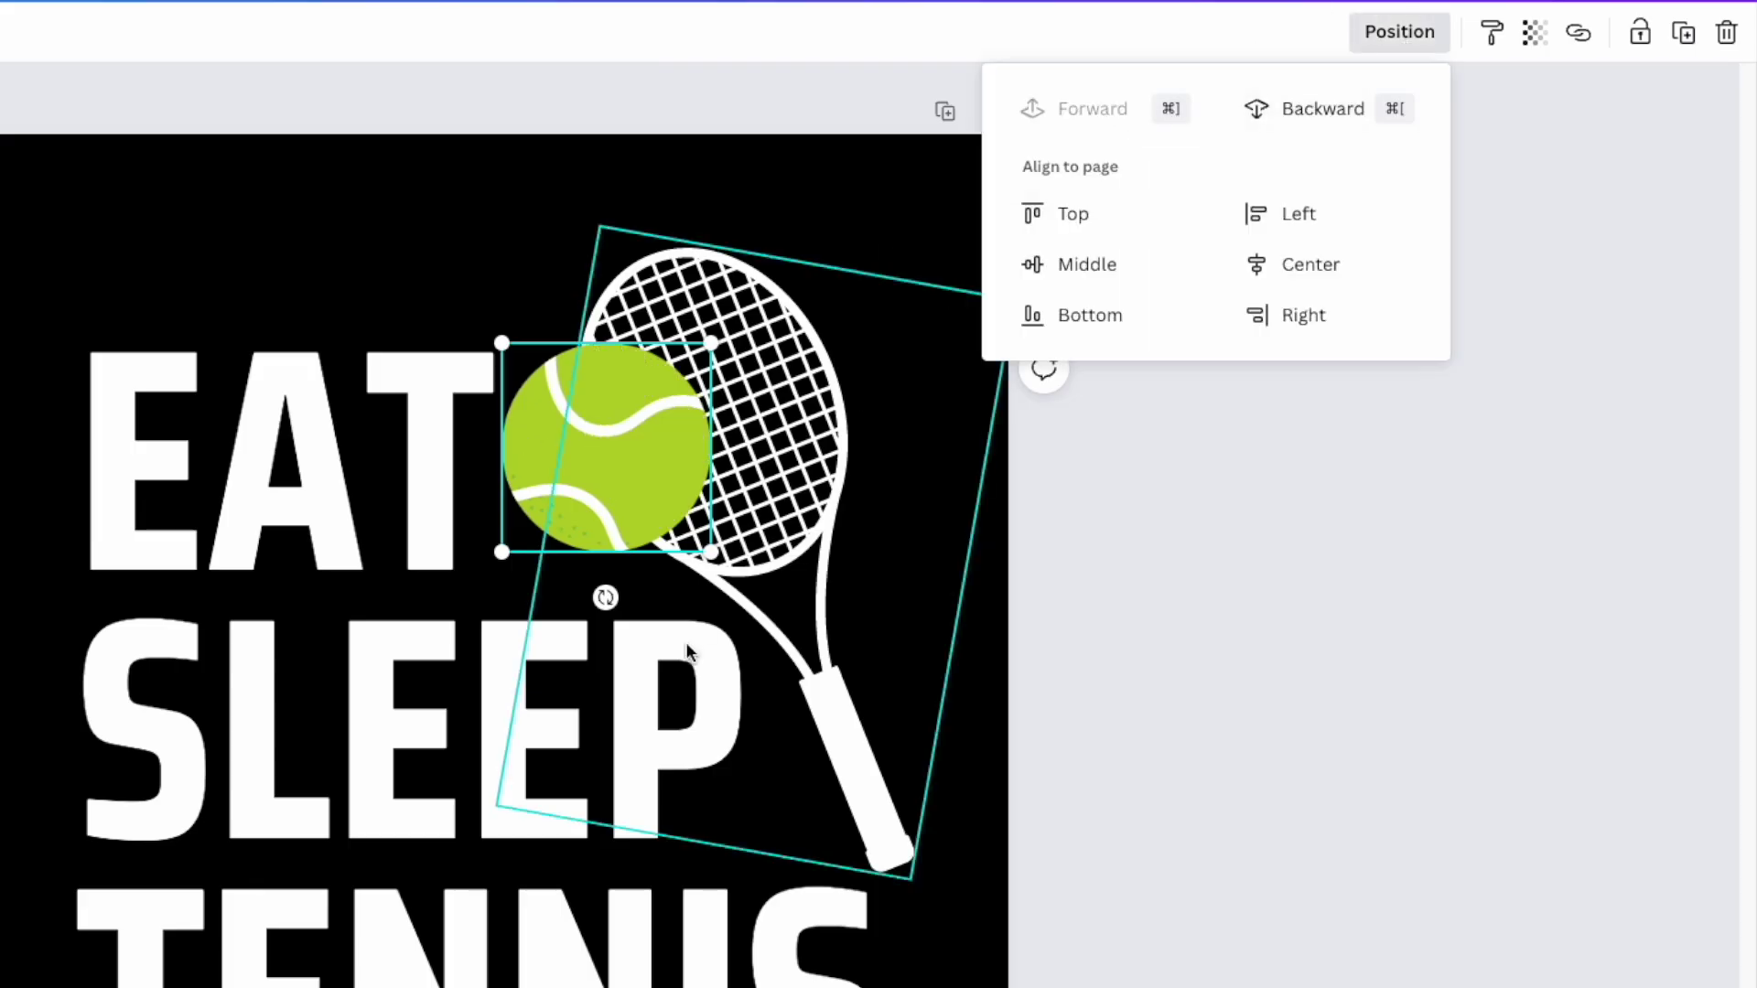
- Shrink the tennis ball slightly, set it beside the T of EAT near the baseline, and nudge the racket closer to the text
left_click_drag(711, 552, 664, 539)
left_click_drag(592, 459, 596, 499)
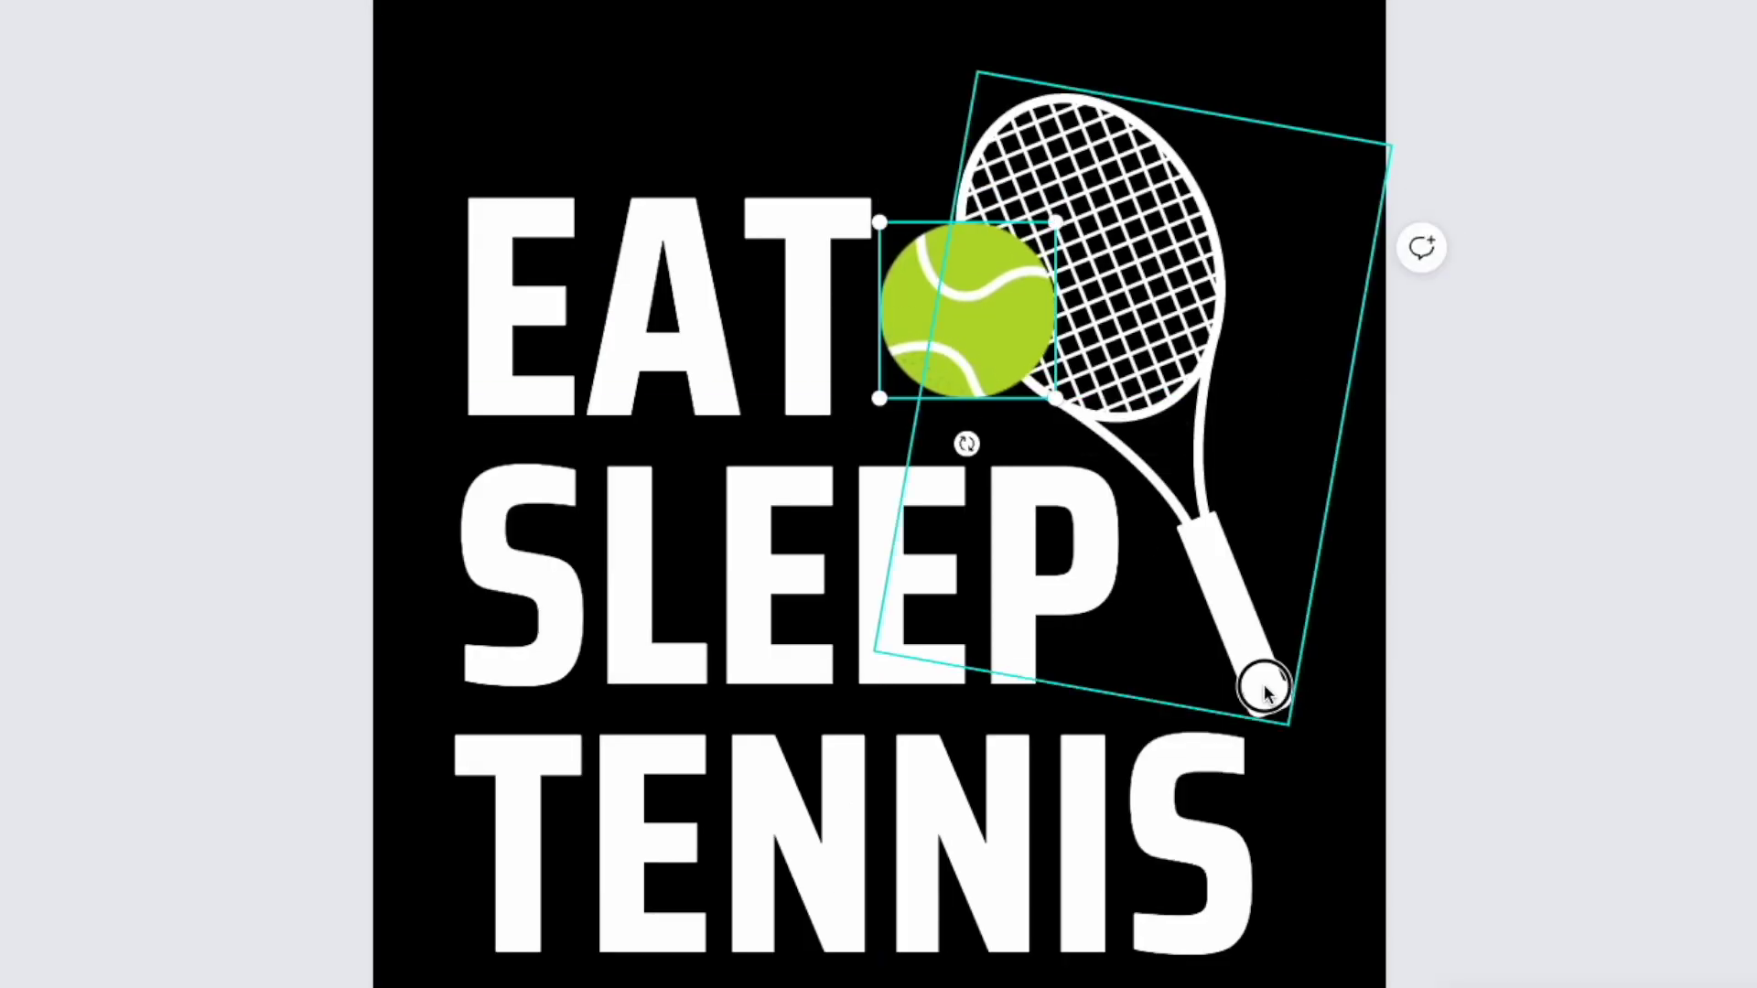
left_click(1266, 693)
left_click_drag(1263, 687, 1256, 688)
left_click(1614, 444)
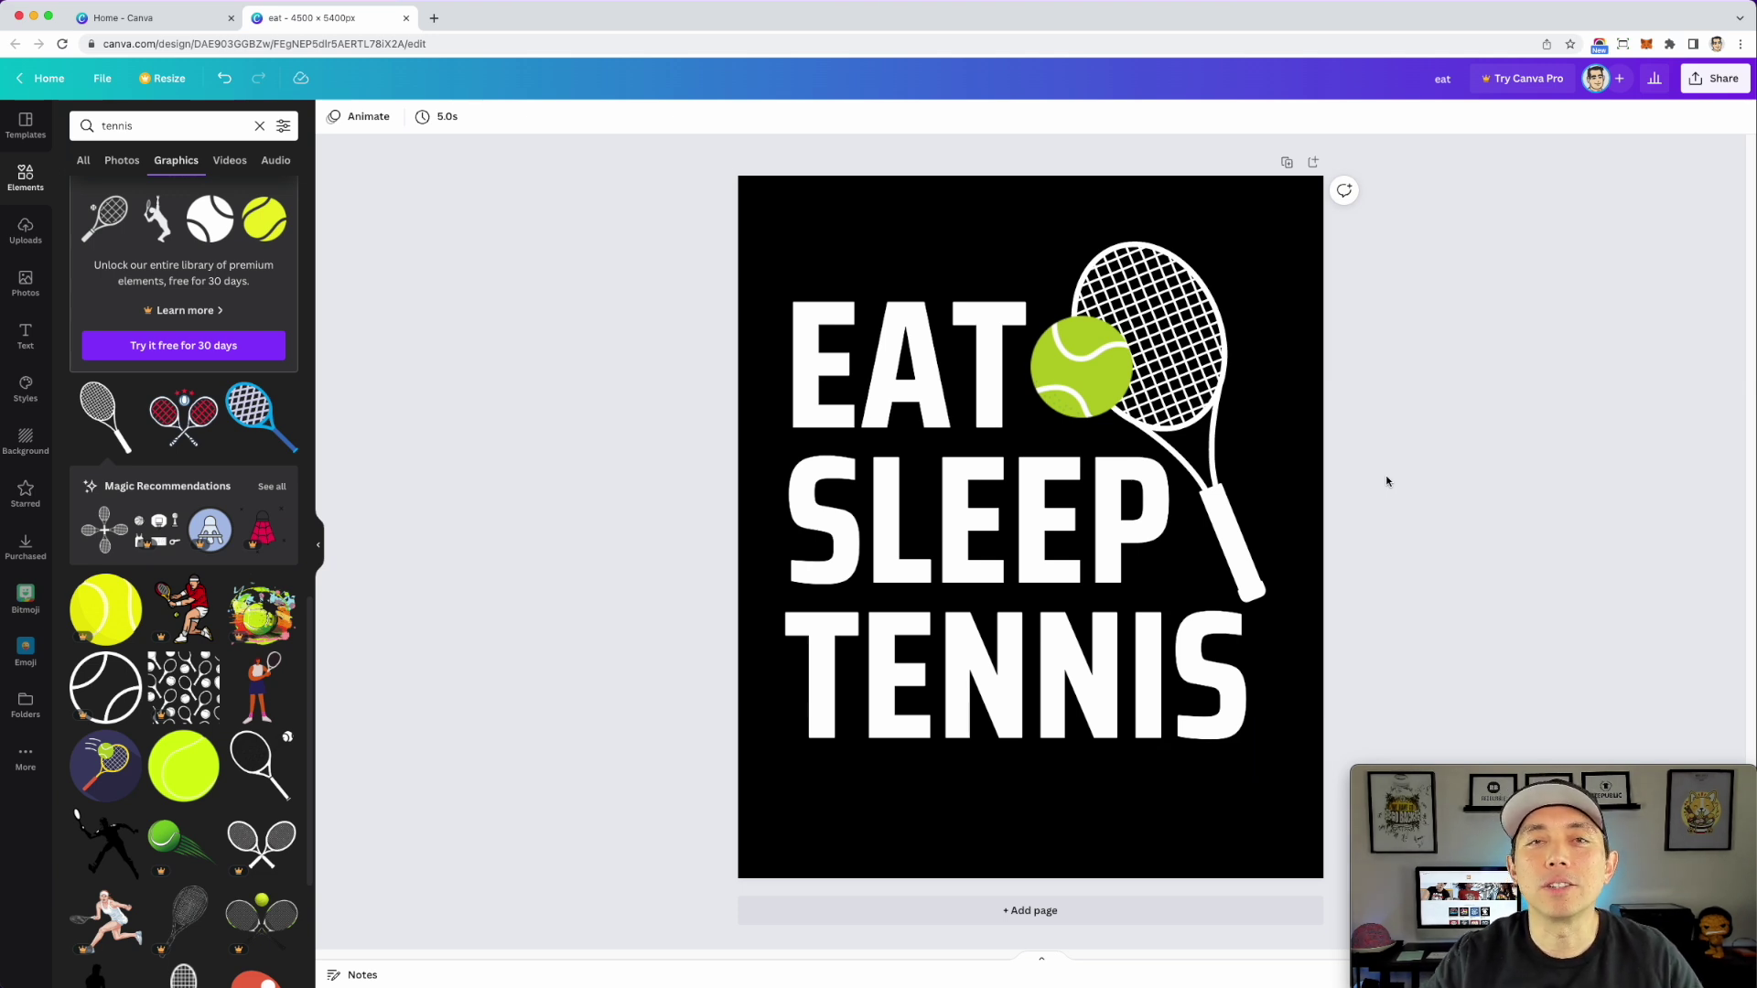
- Search the fonts for "handwriting" and examine the results for a script style for the TENNIS text
left_click(1078, 636)
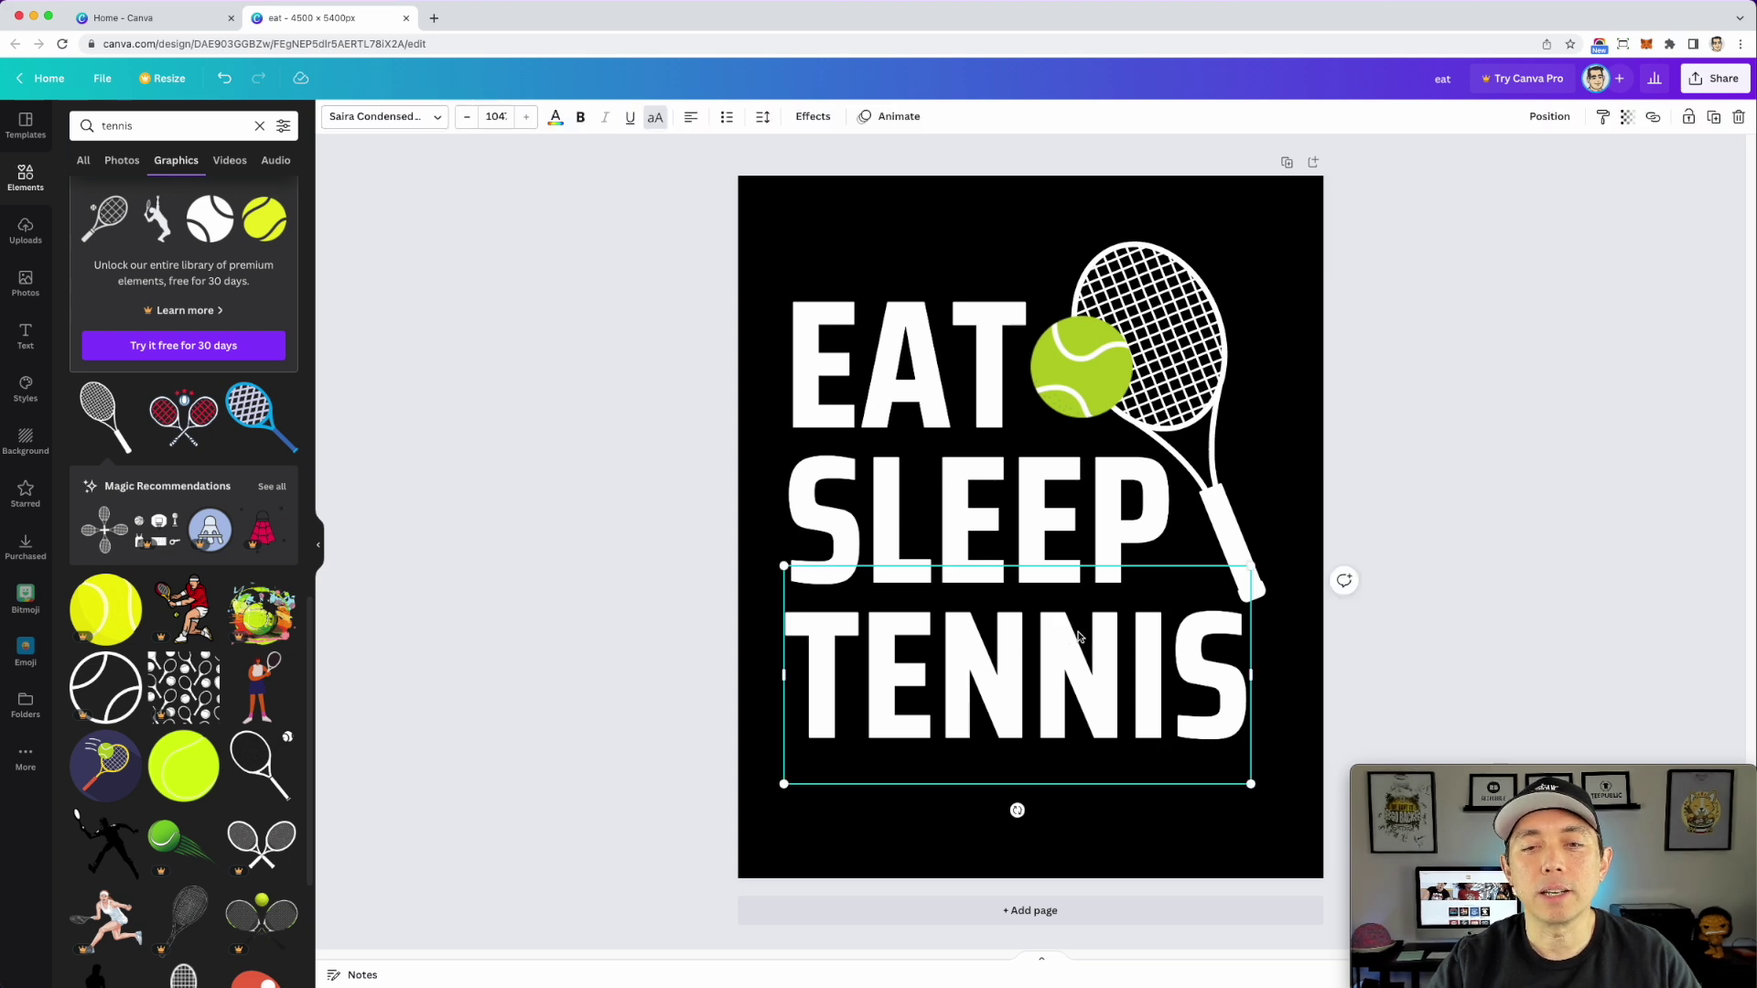
left_click(384, 117)
double_click(176, 126)
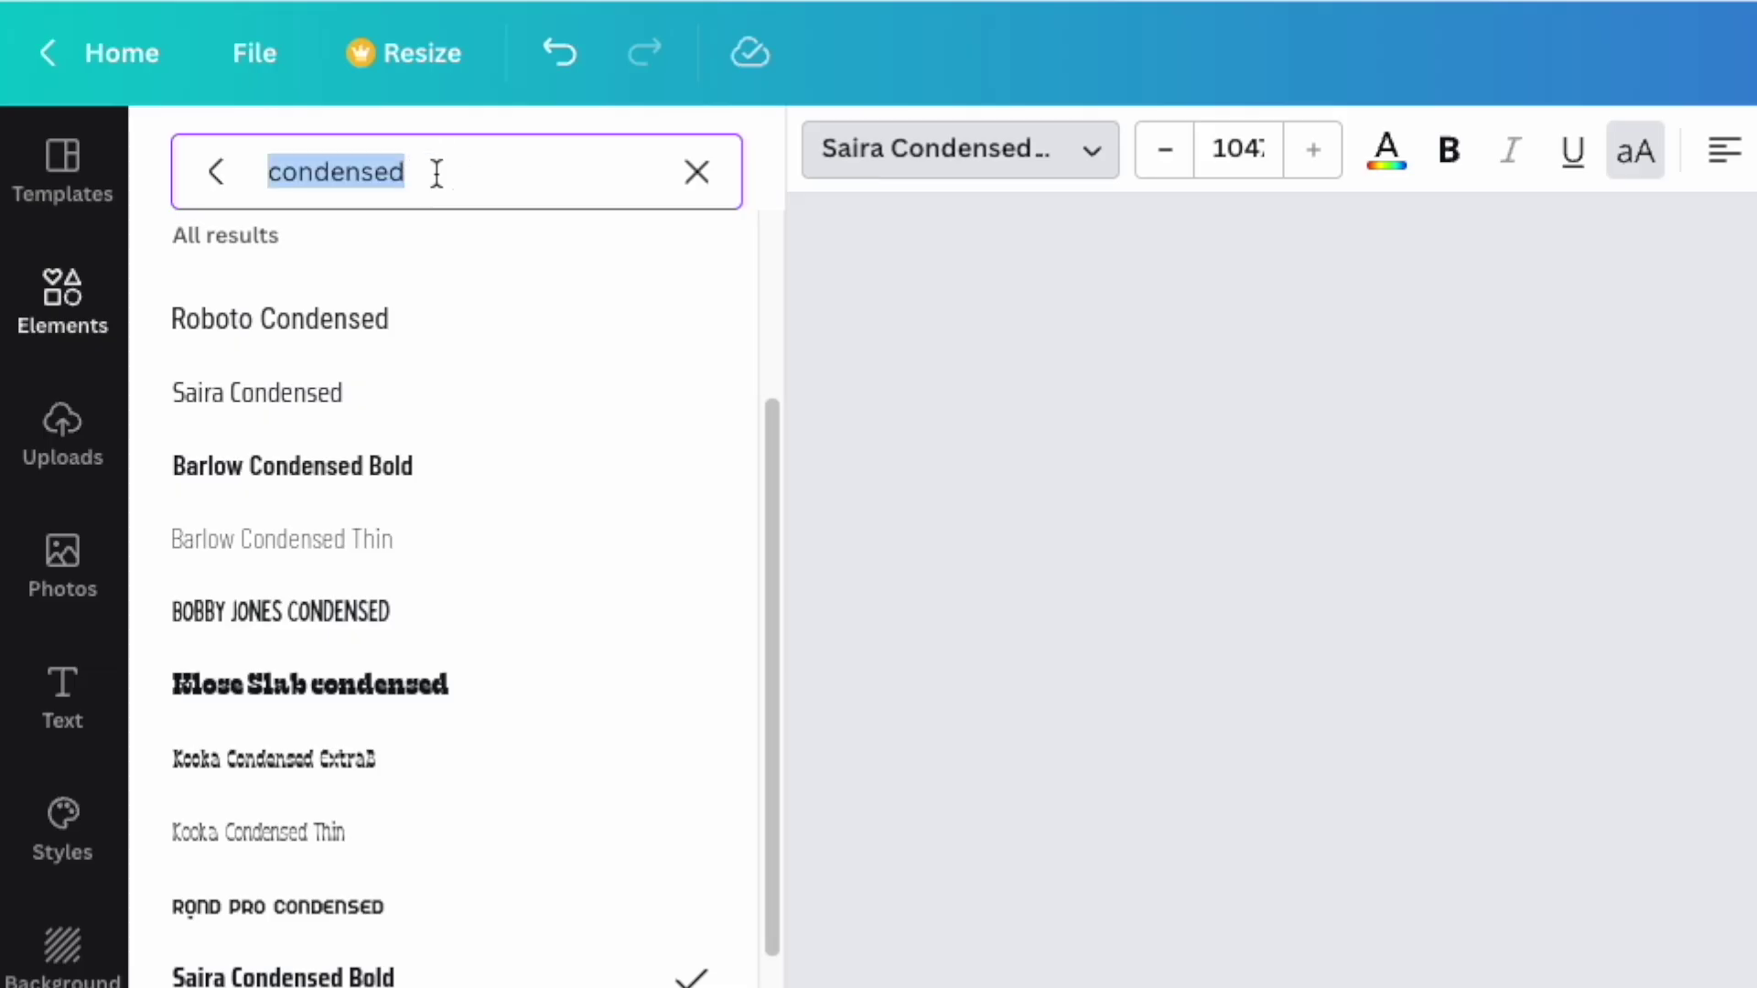
type("hand")
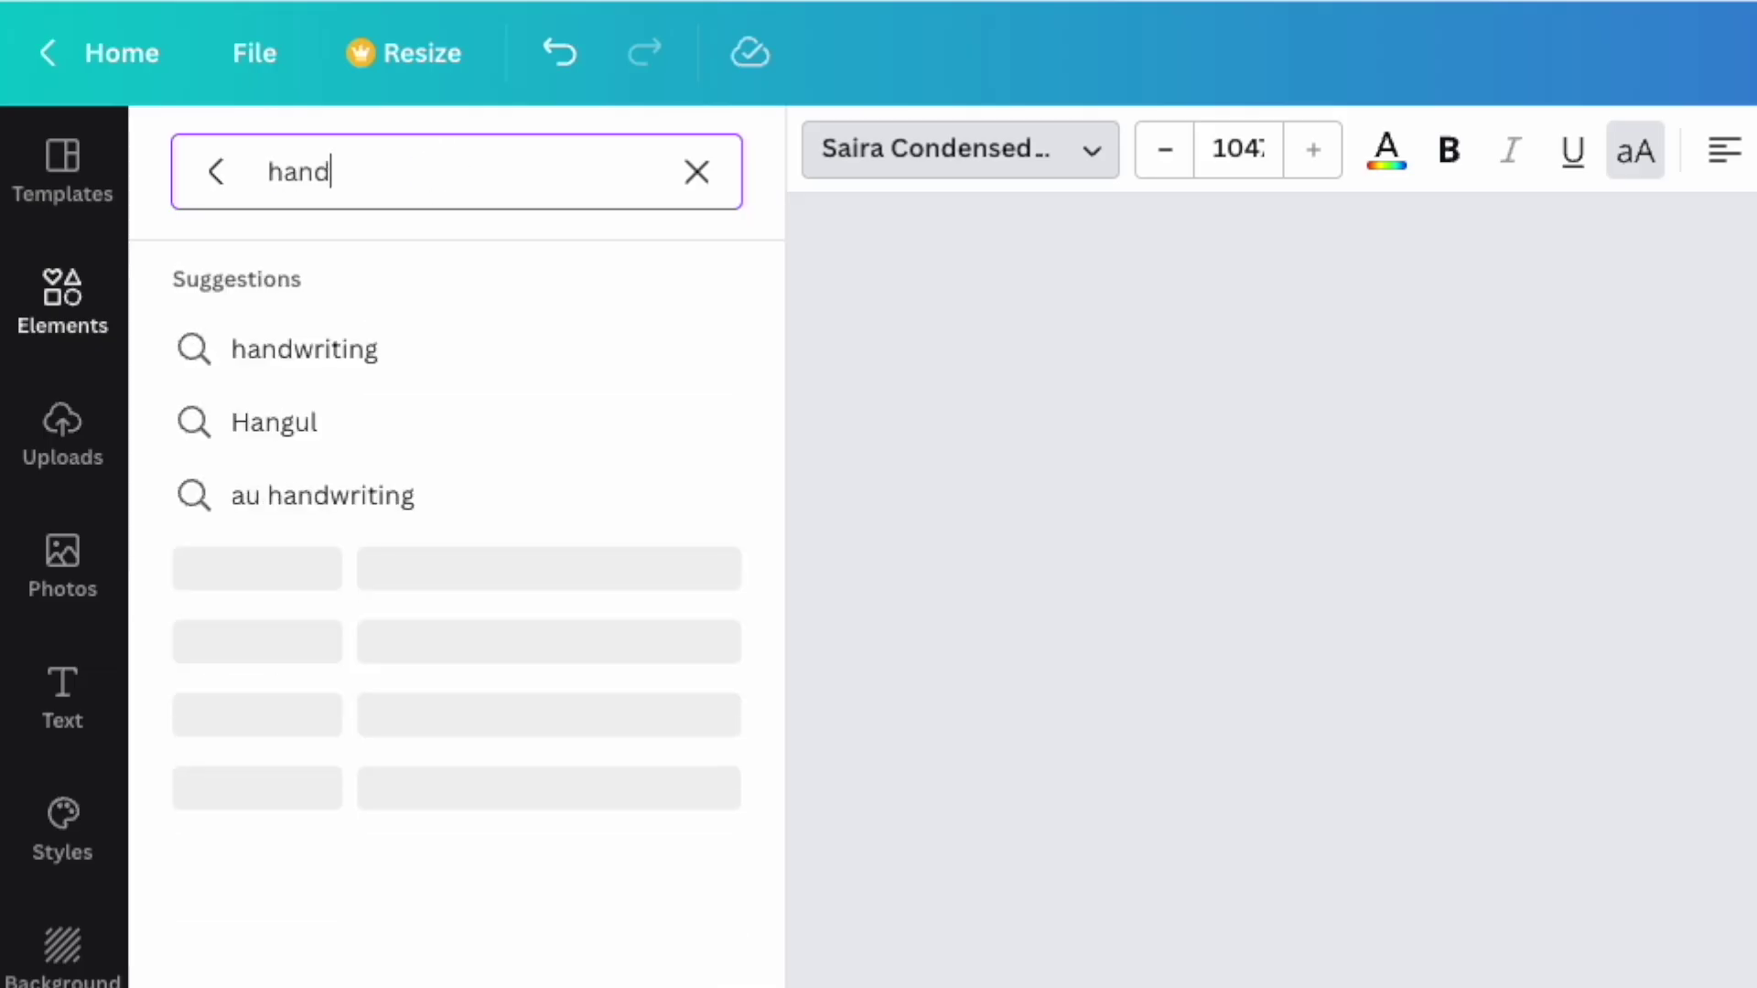
type("writing")
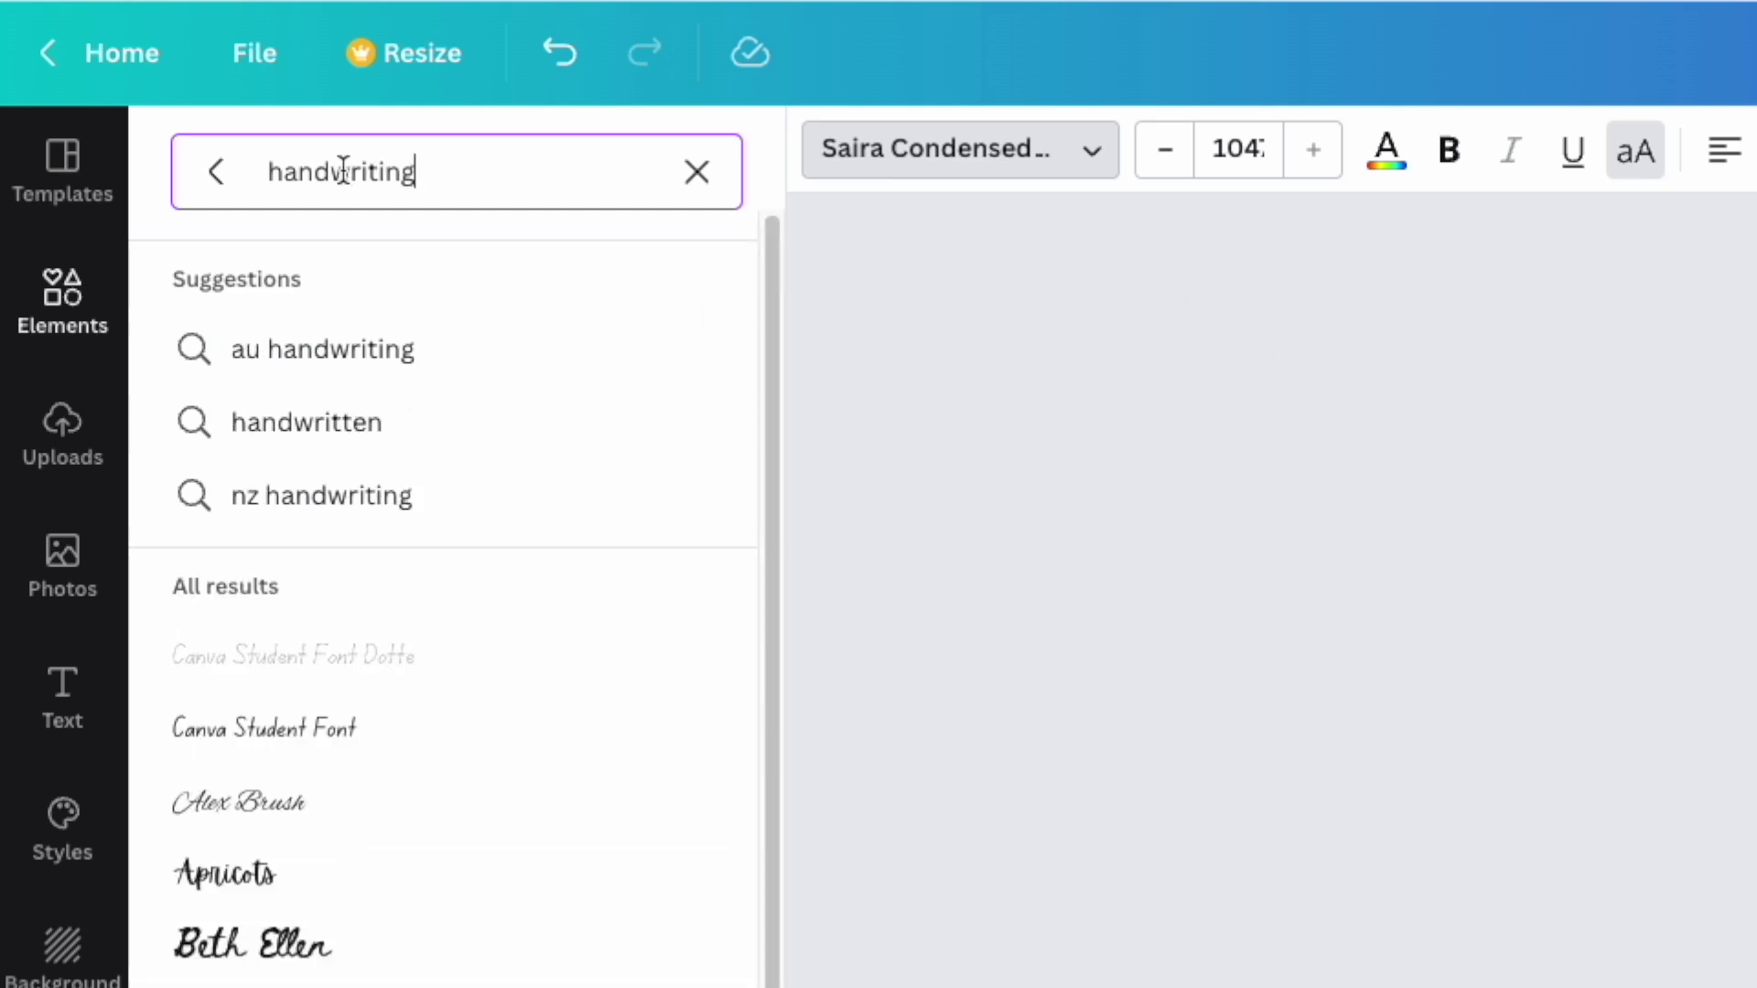
scroll(612, 934, "down", 10)
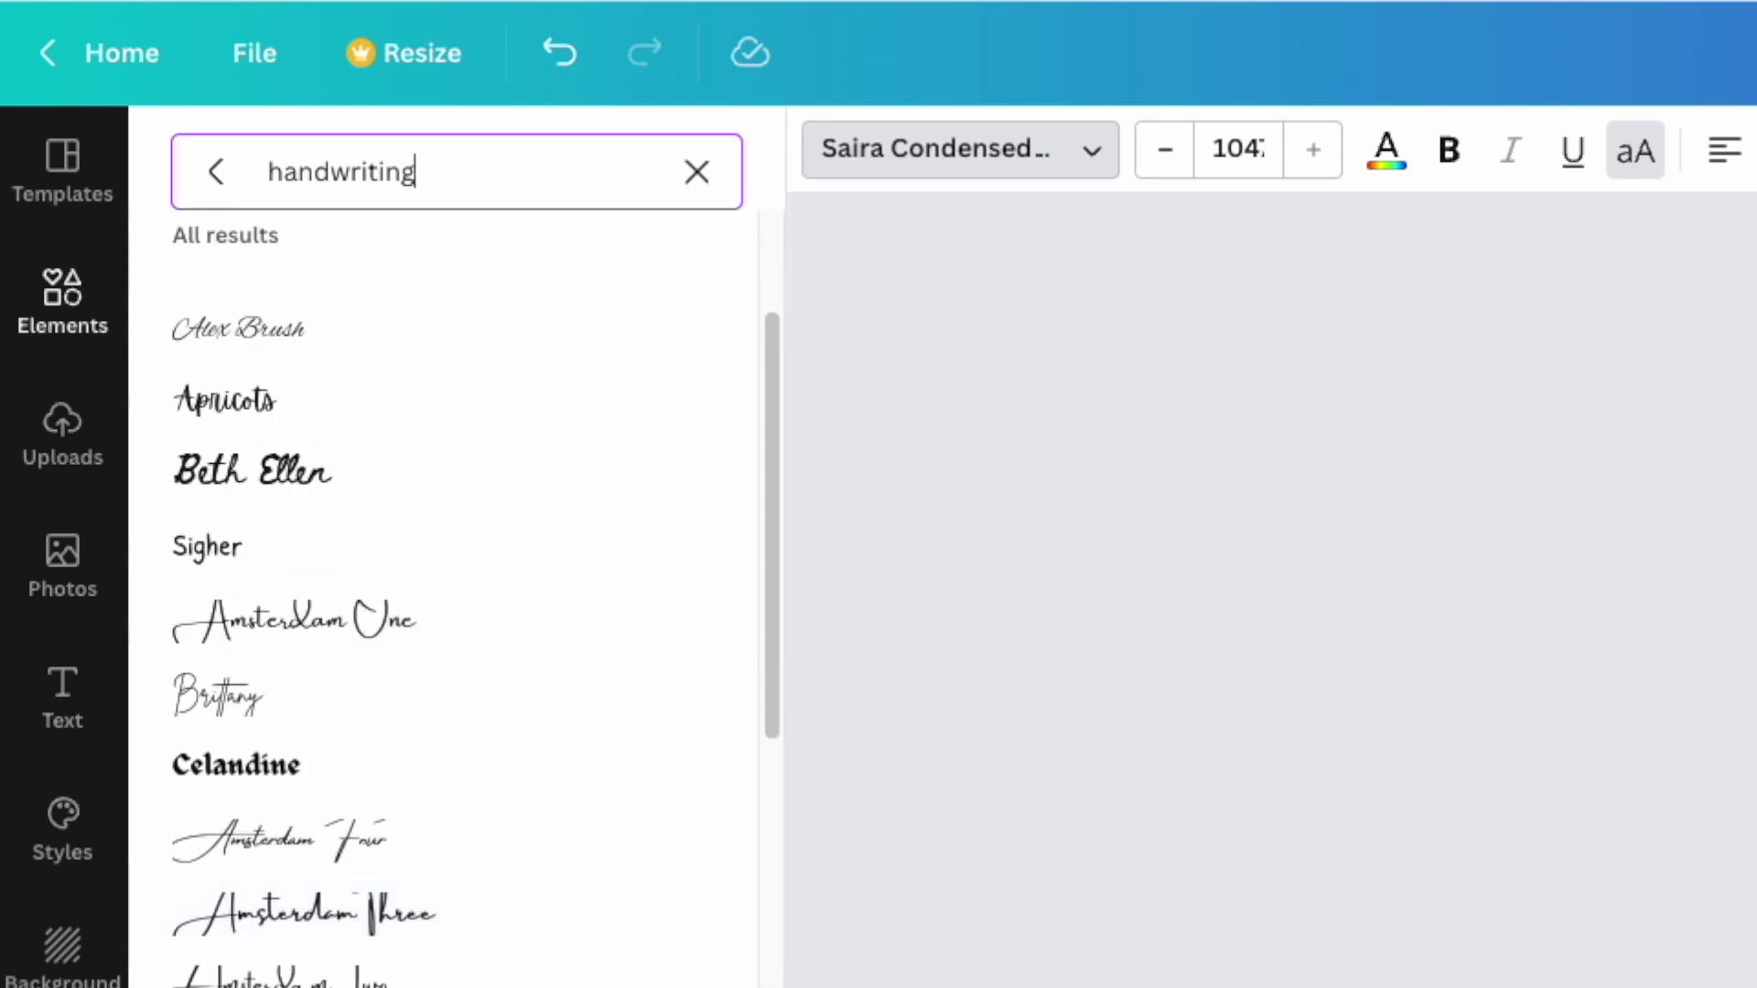
scroll(443, 641, "down", 8)
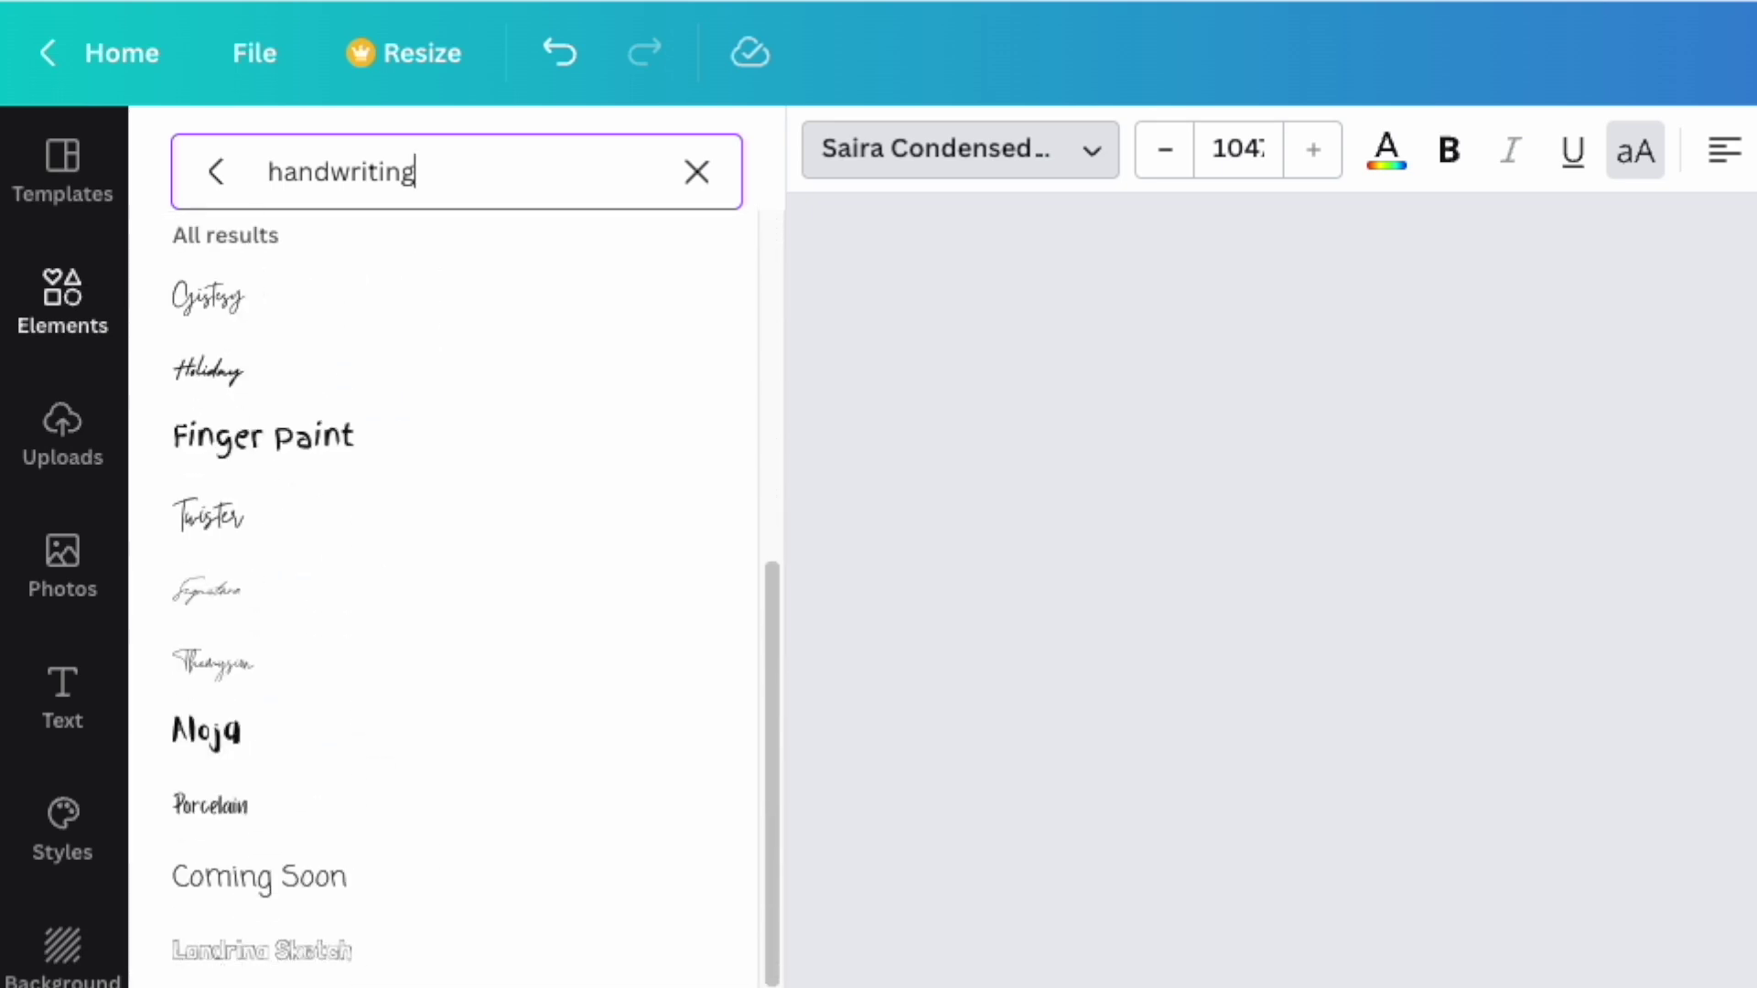
scroll(443, 603, "down", 6)
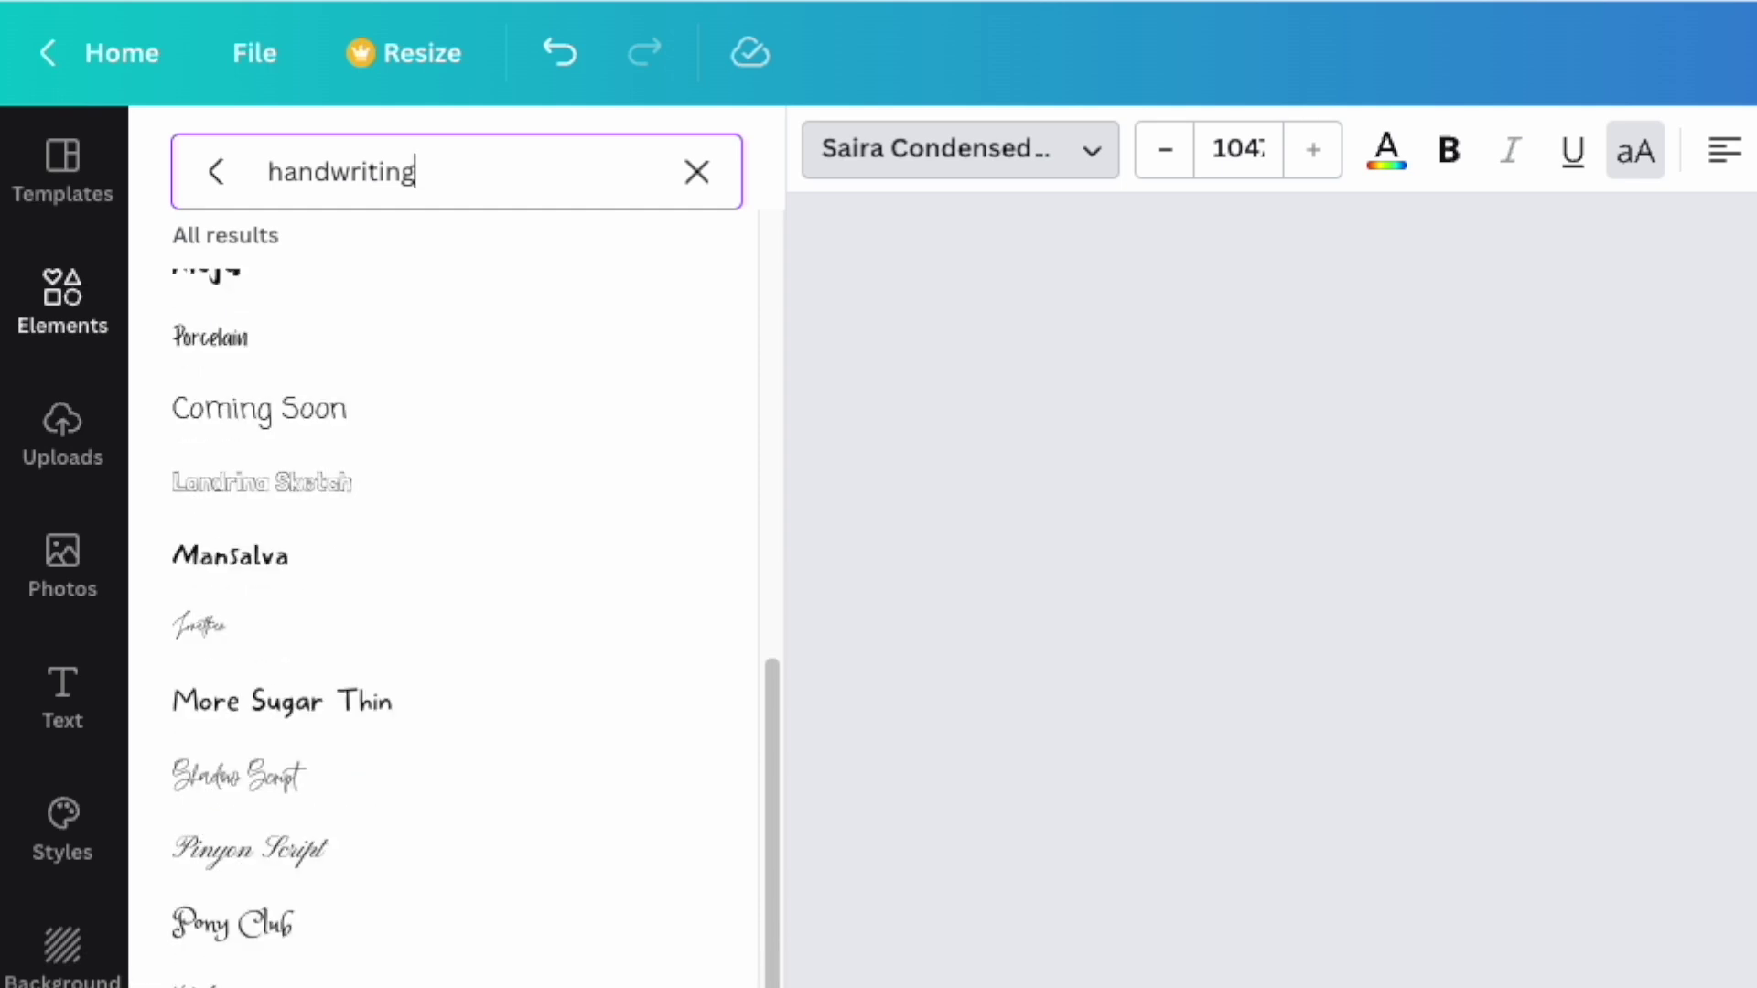
scroll(443, 631, "down", 8)
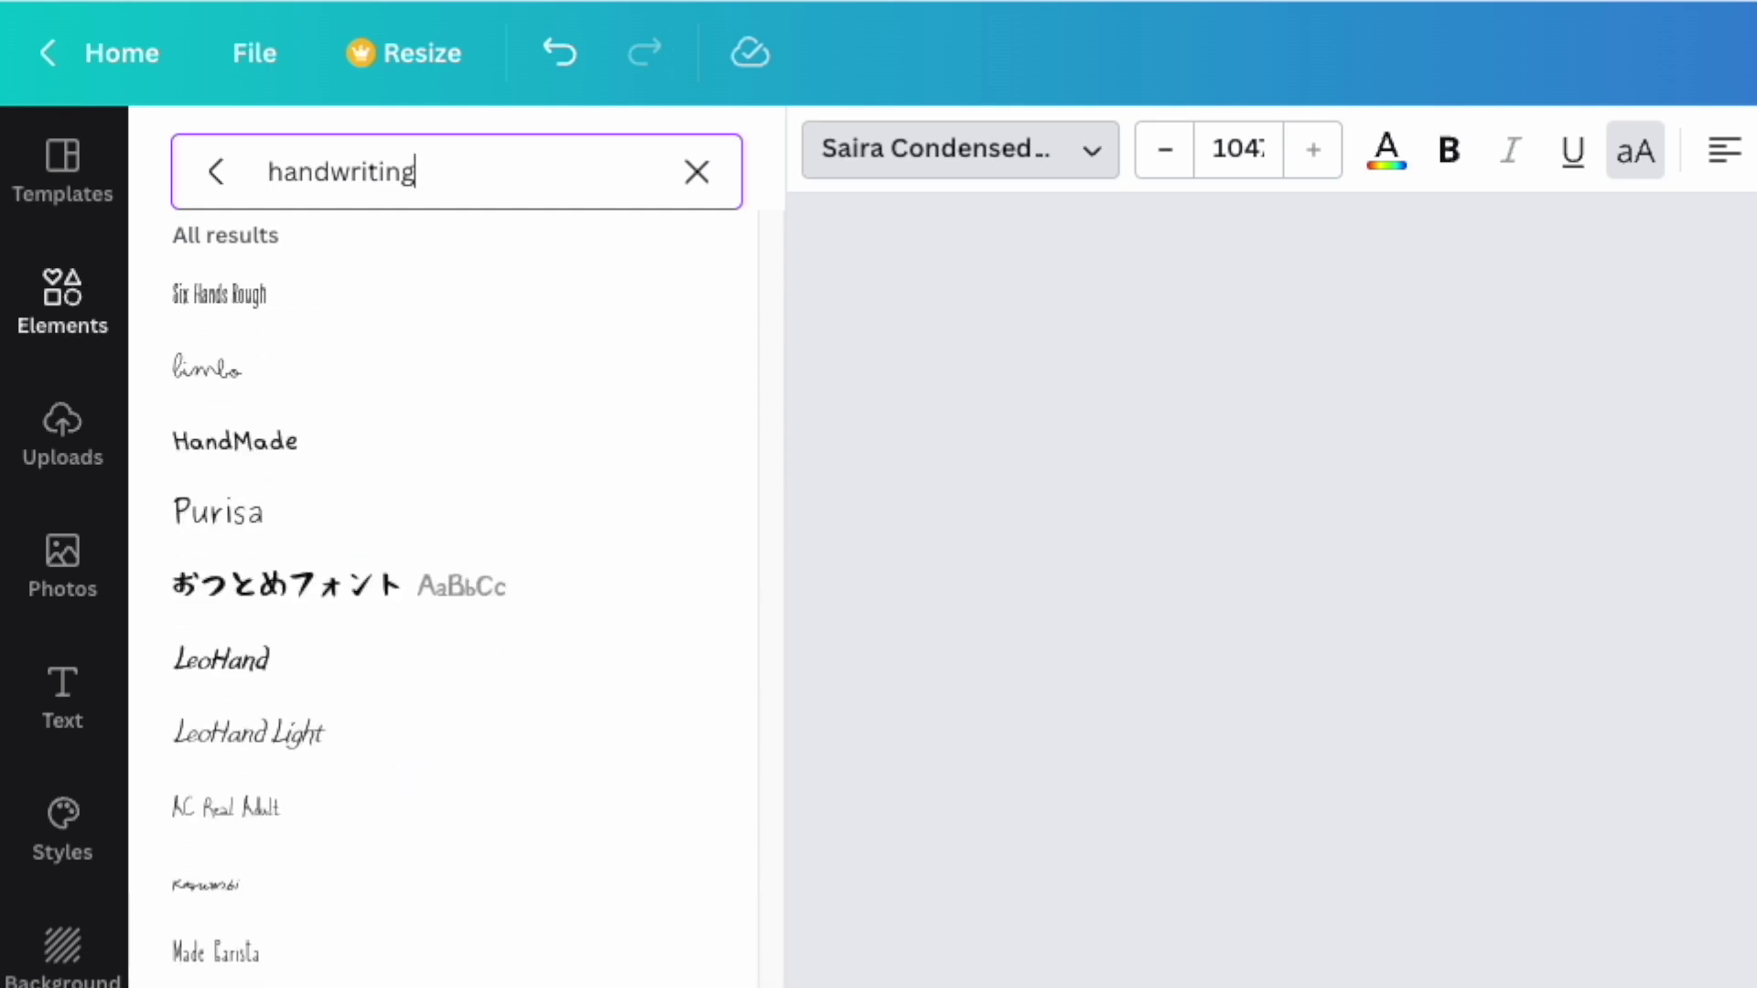
- Find the fonts matching "lemon" and apply Lemon Tuesday to the TENNIS text
double_click(380, 155)
type("len")
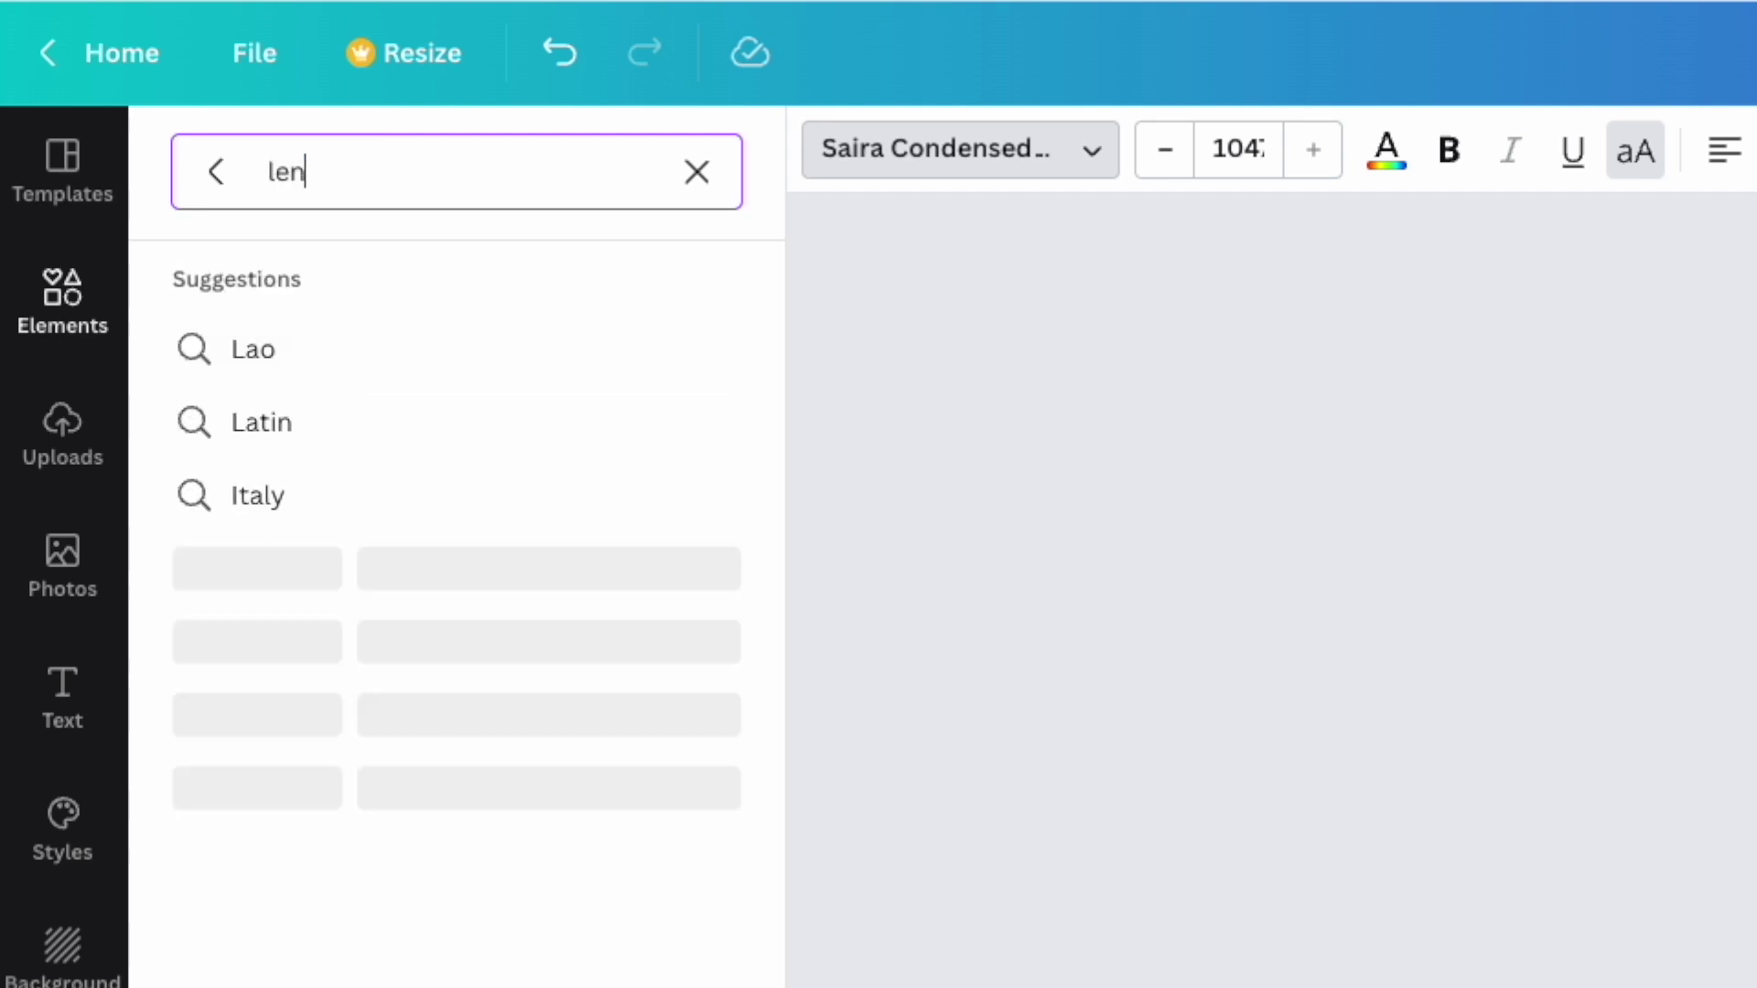
type("meon")
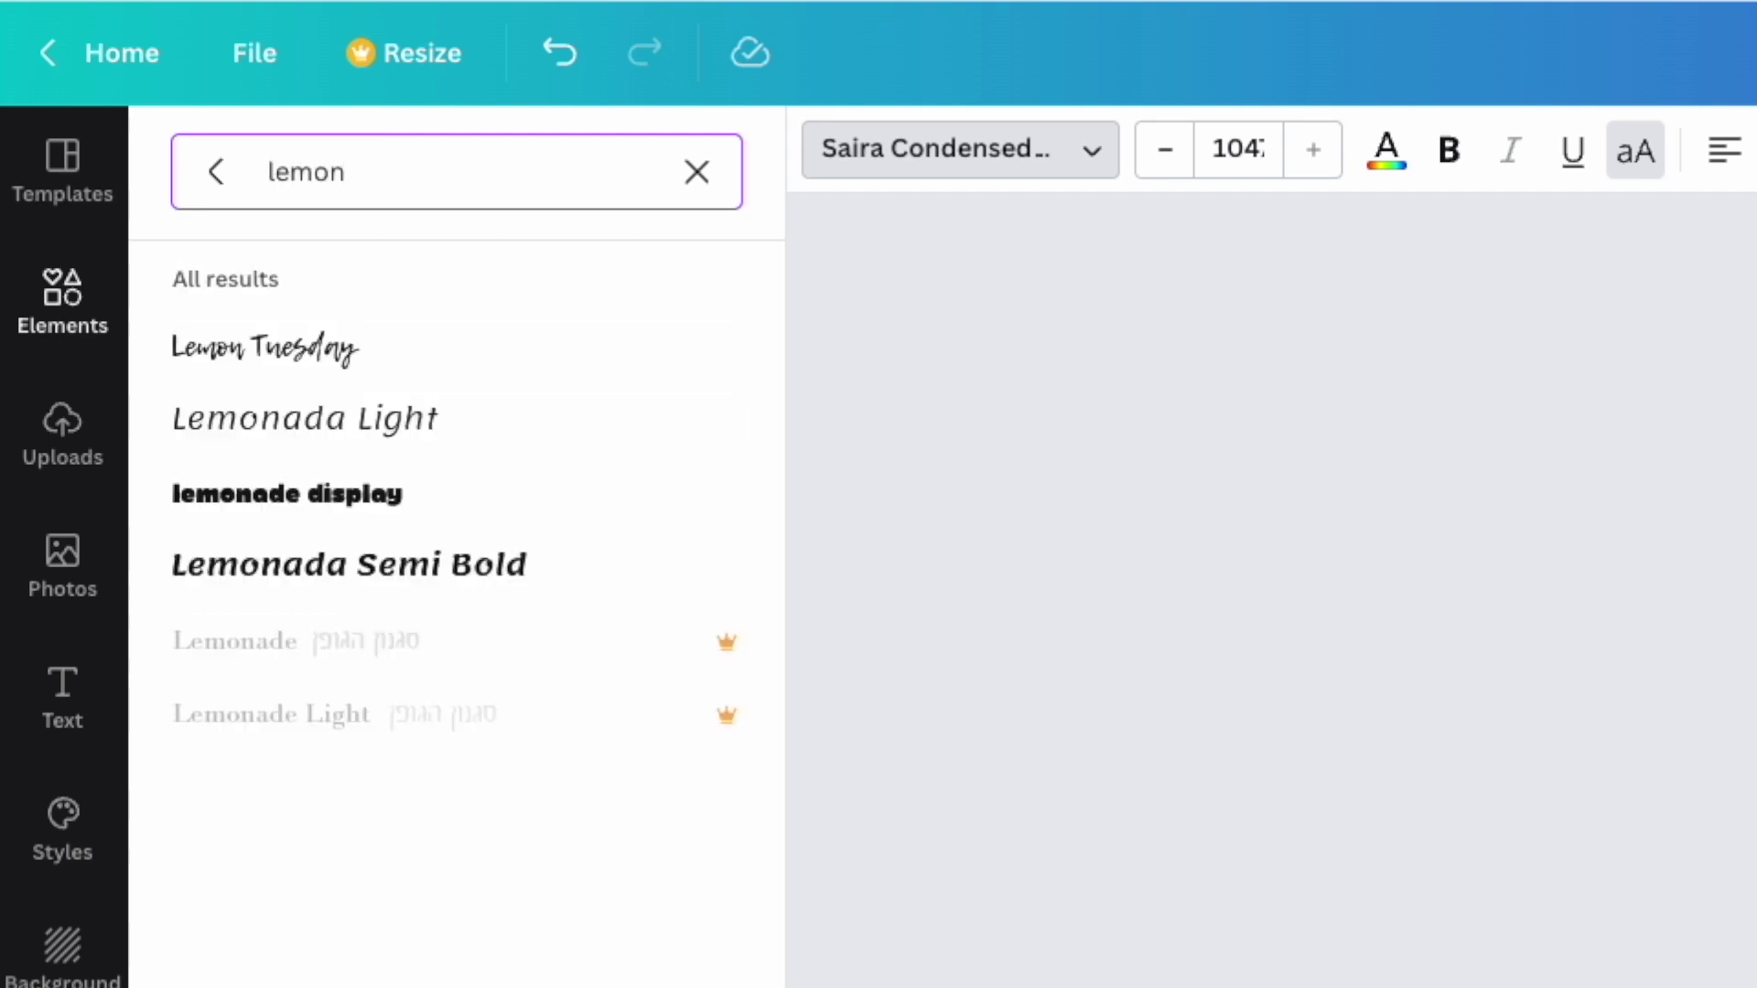
left_click(314, 346)
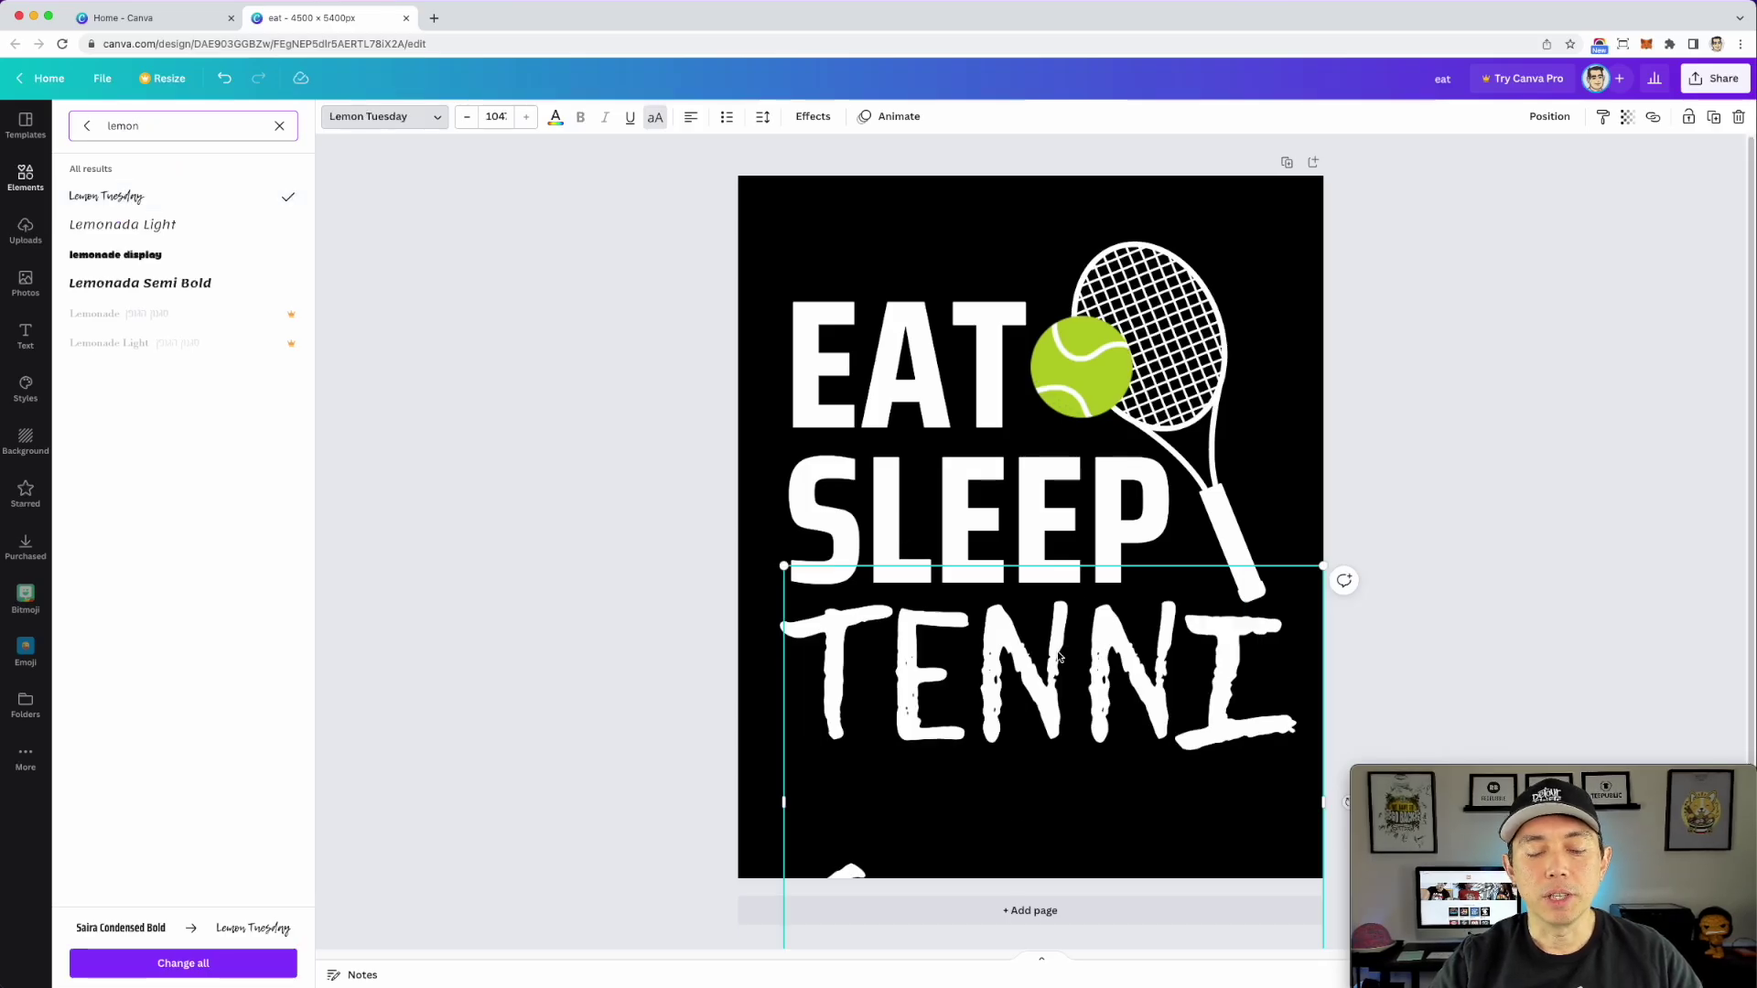
- Turn off uppercase for the TENNIS text and replace its first letter with a capital T so it reads Tennis
double_click(999, 618)
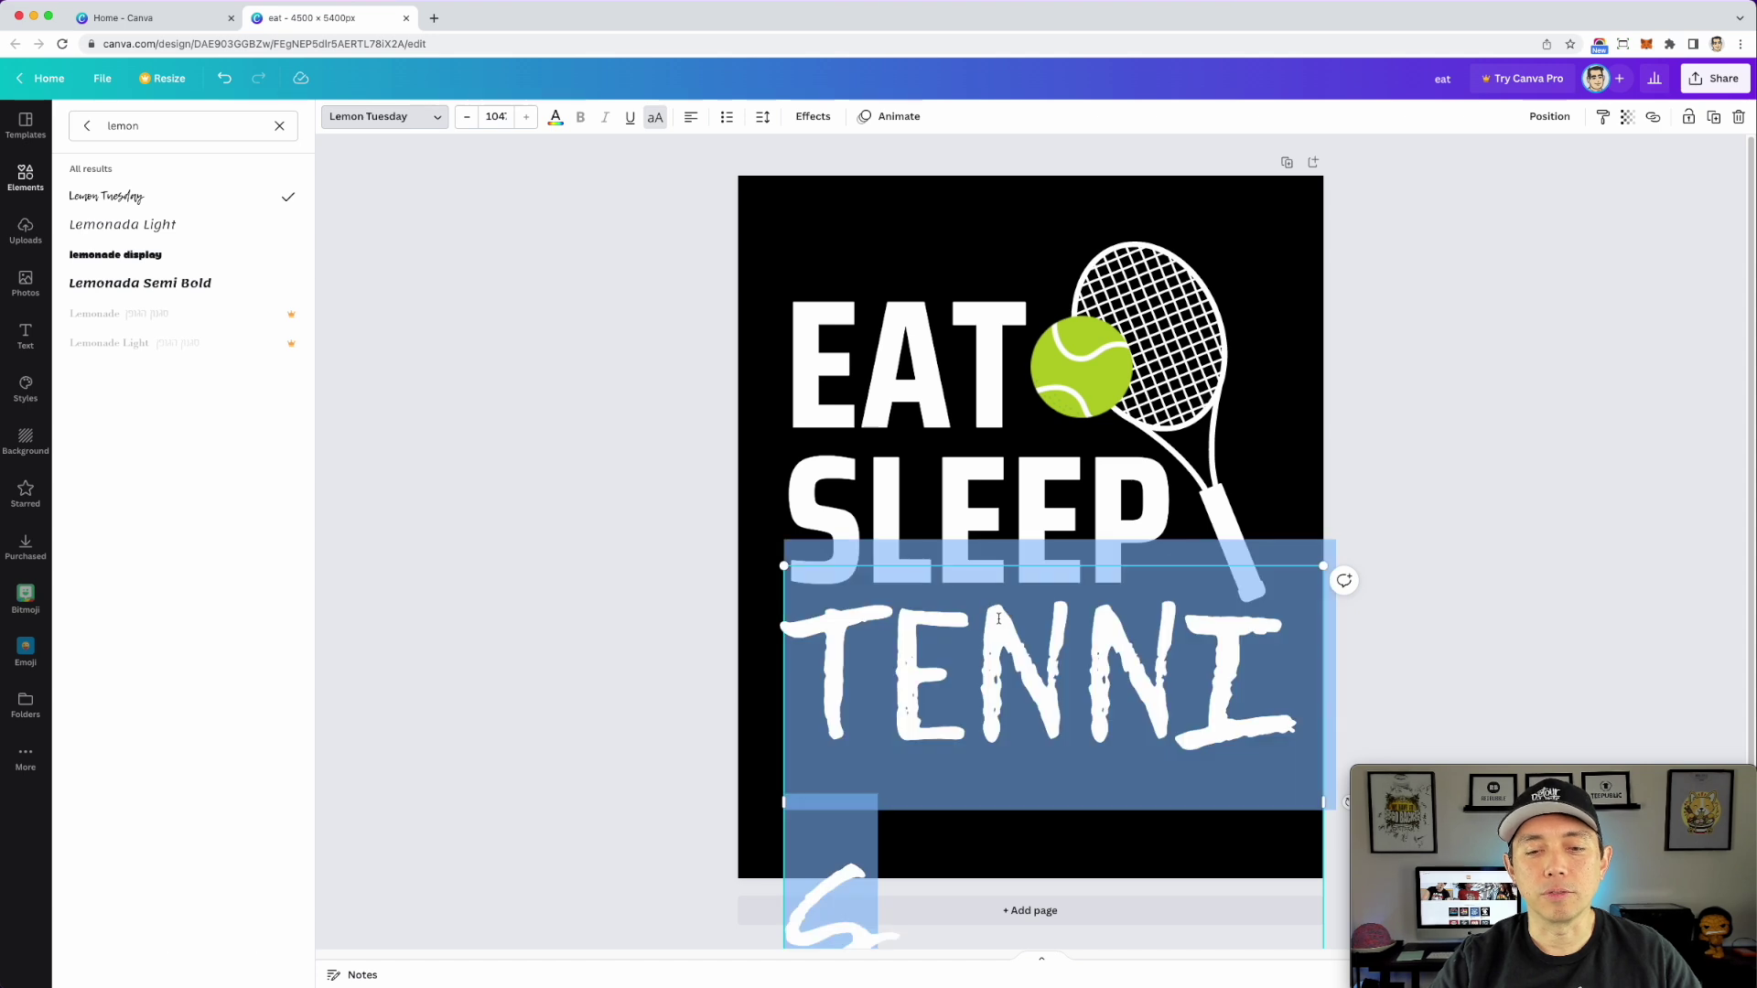
left_click(651, 127)
left_click(863, 673)
left_click_drag(864, 673, 809, 671)
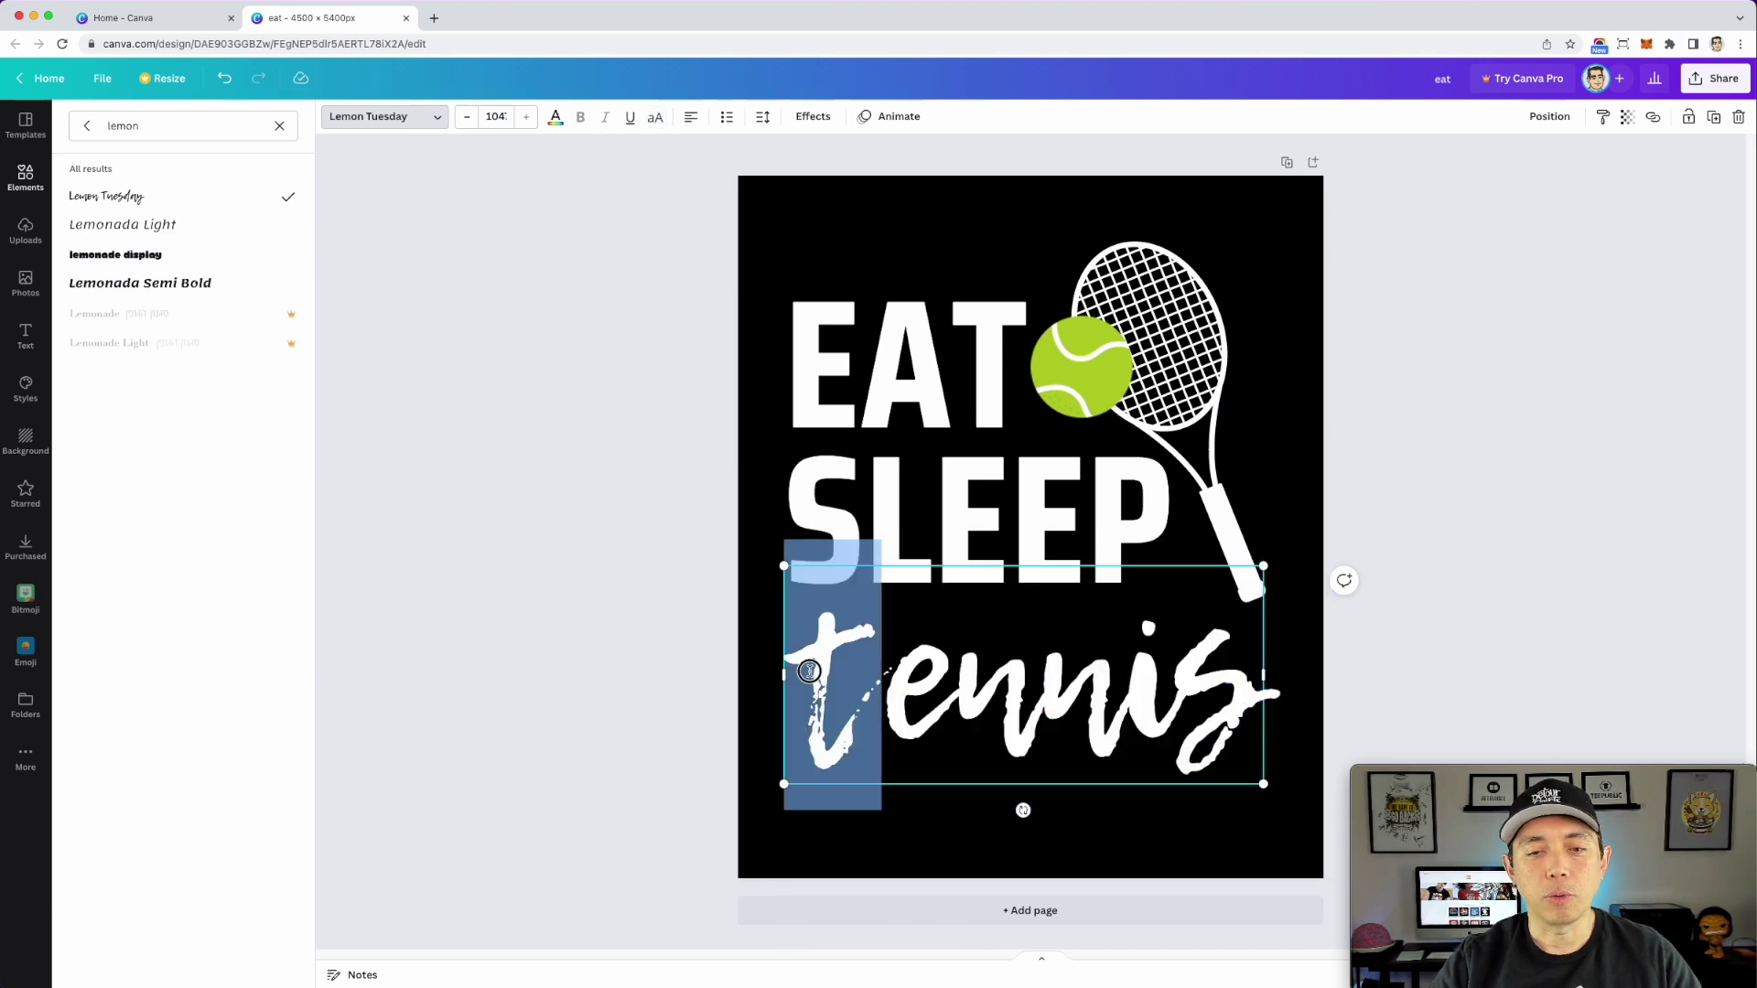
type("T")
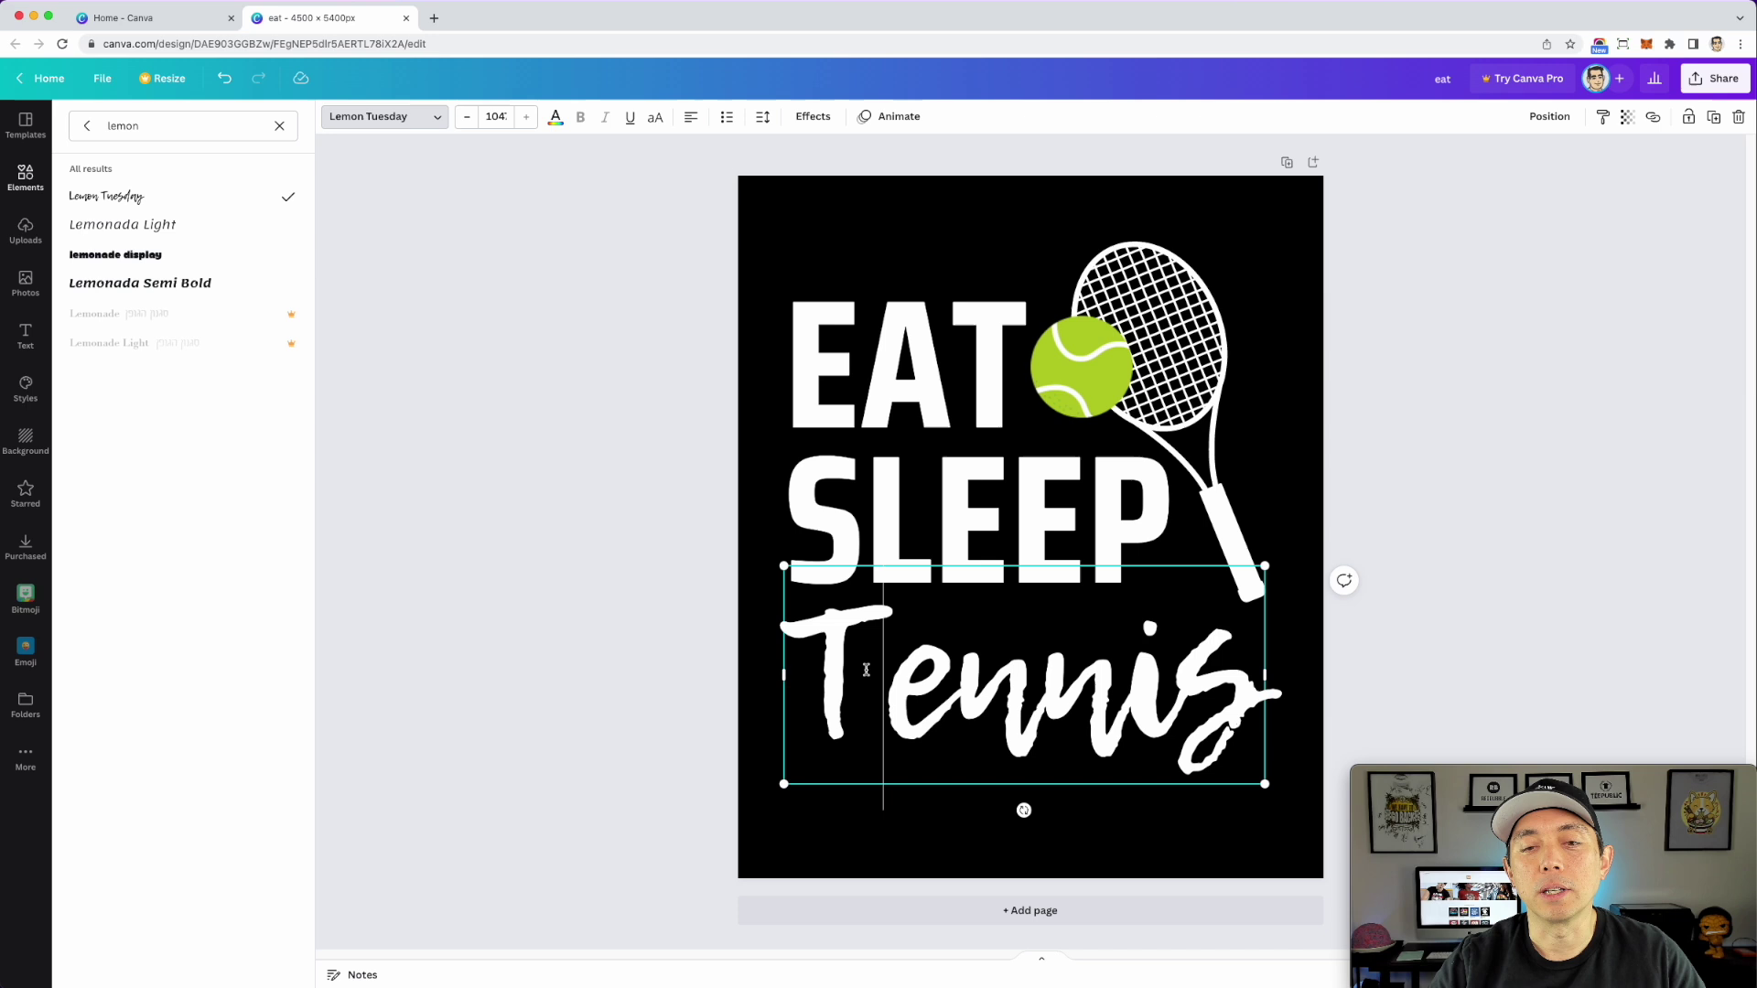
key("Escape")
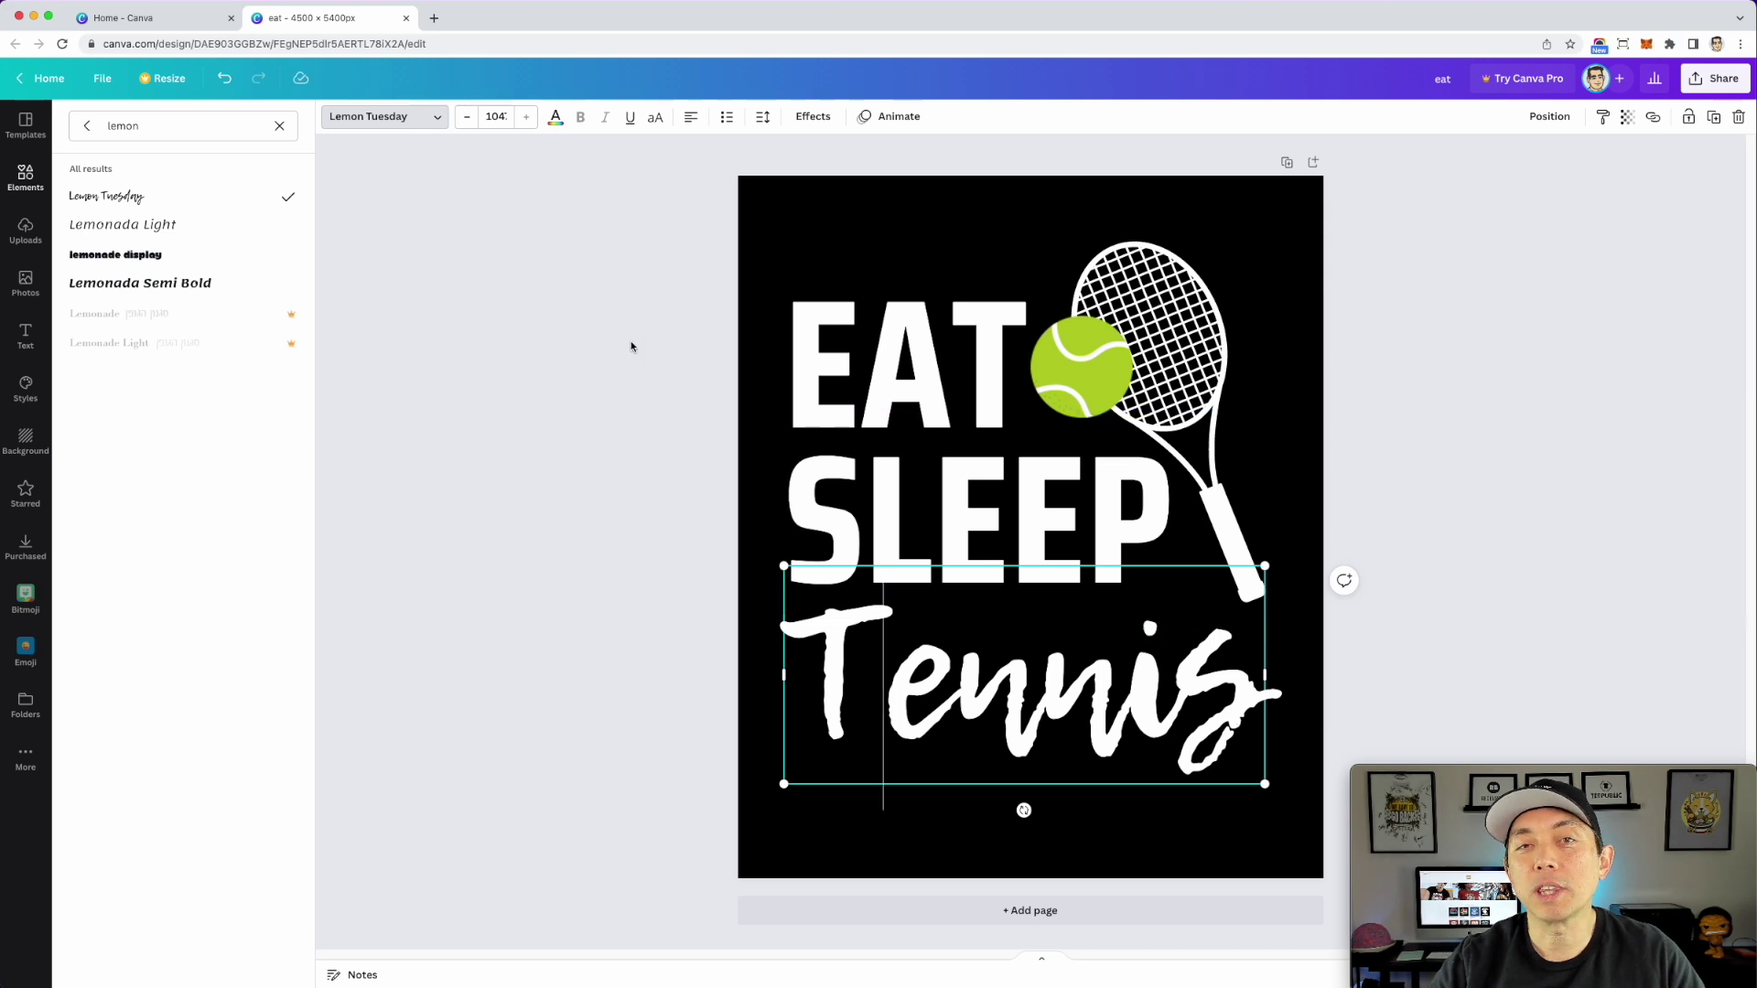
left_click(697, 417)
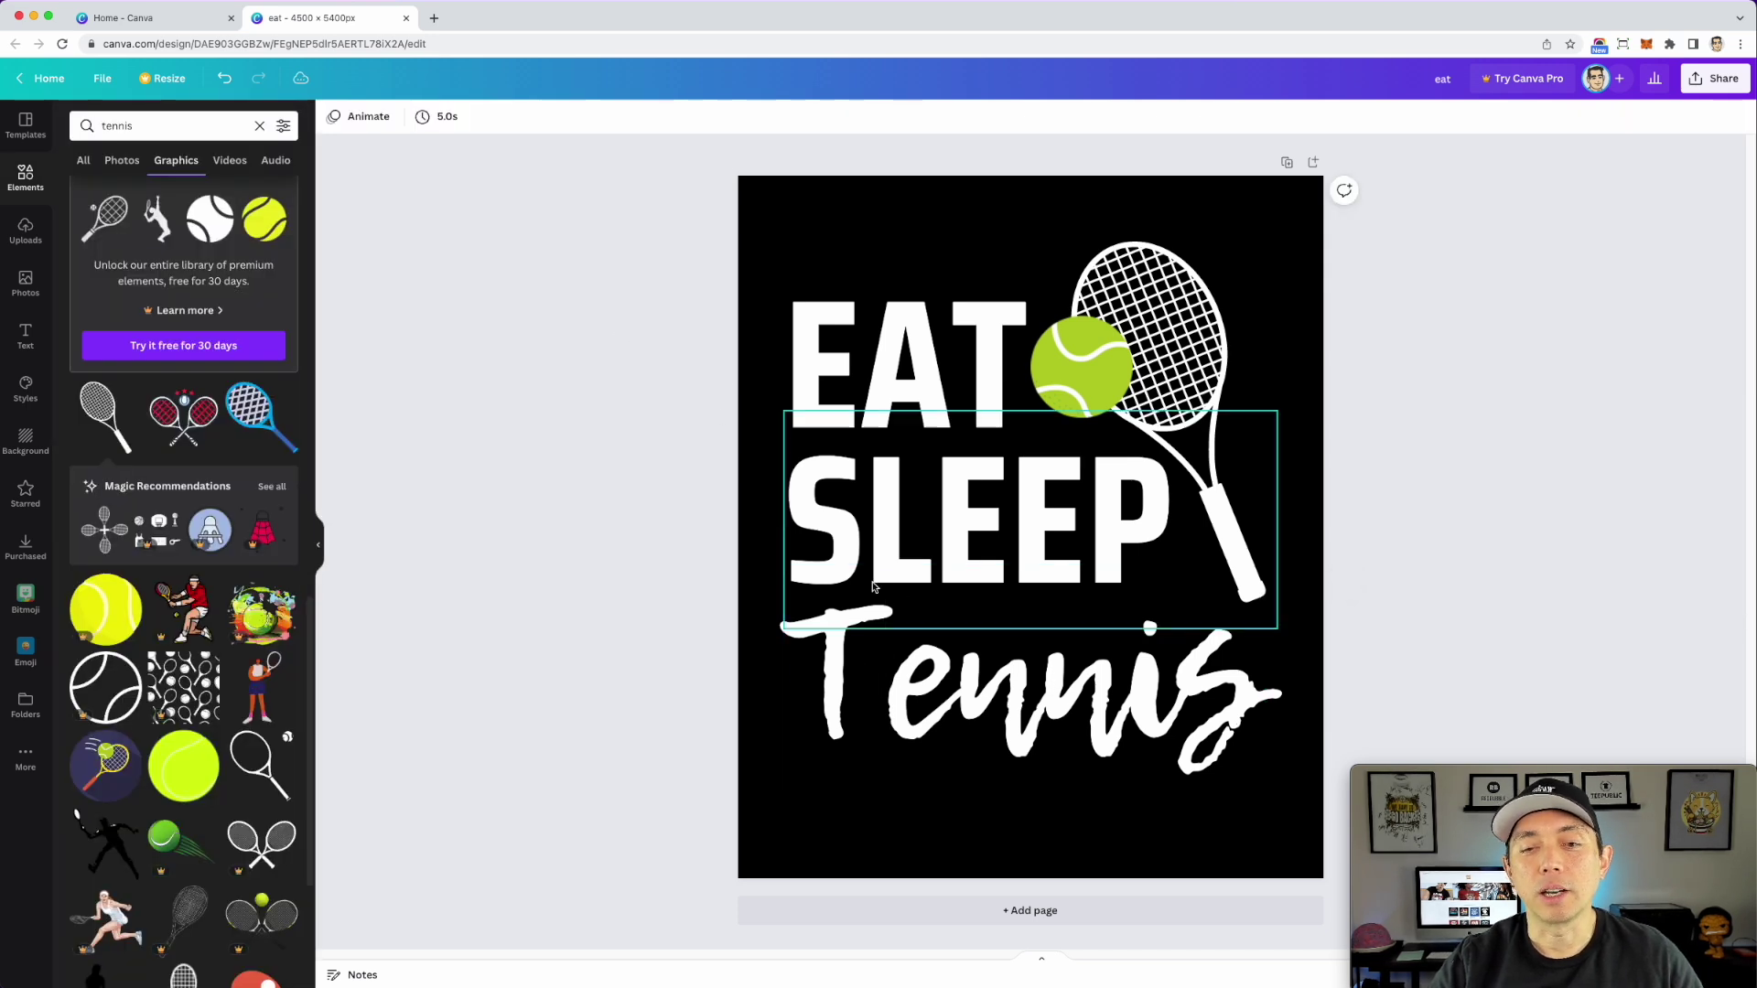
- Duplicate the Tennis text and delete "ennis" from the upper copy, leaving only the T
left_click_drag(1085, 698, 1087, 744)
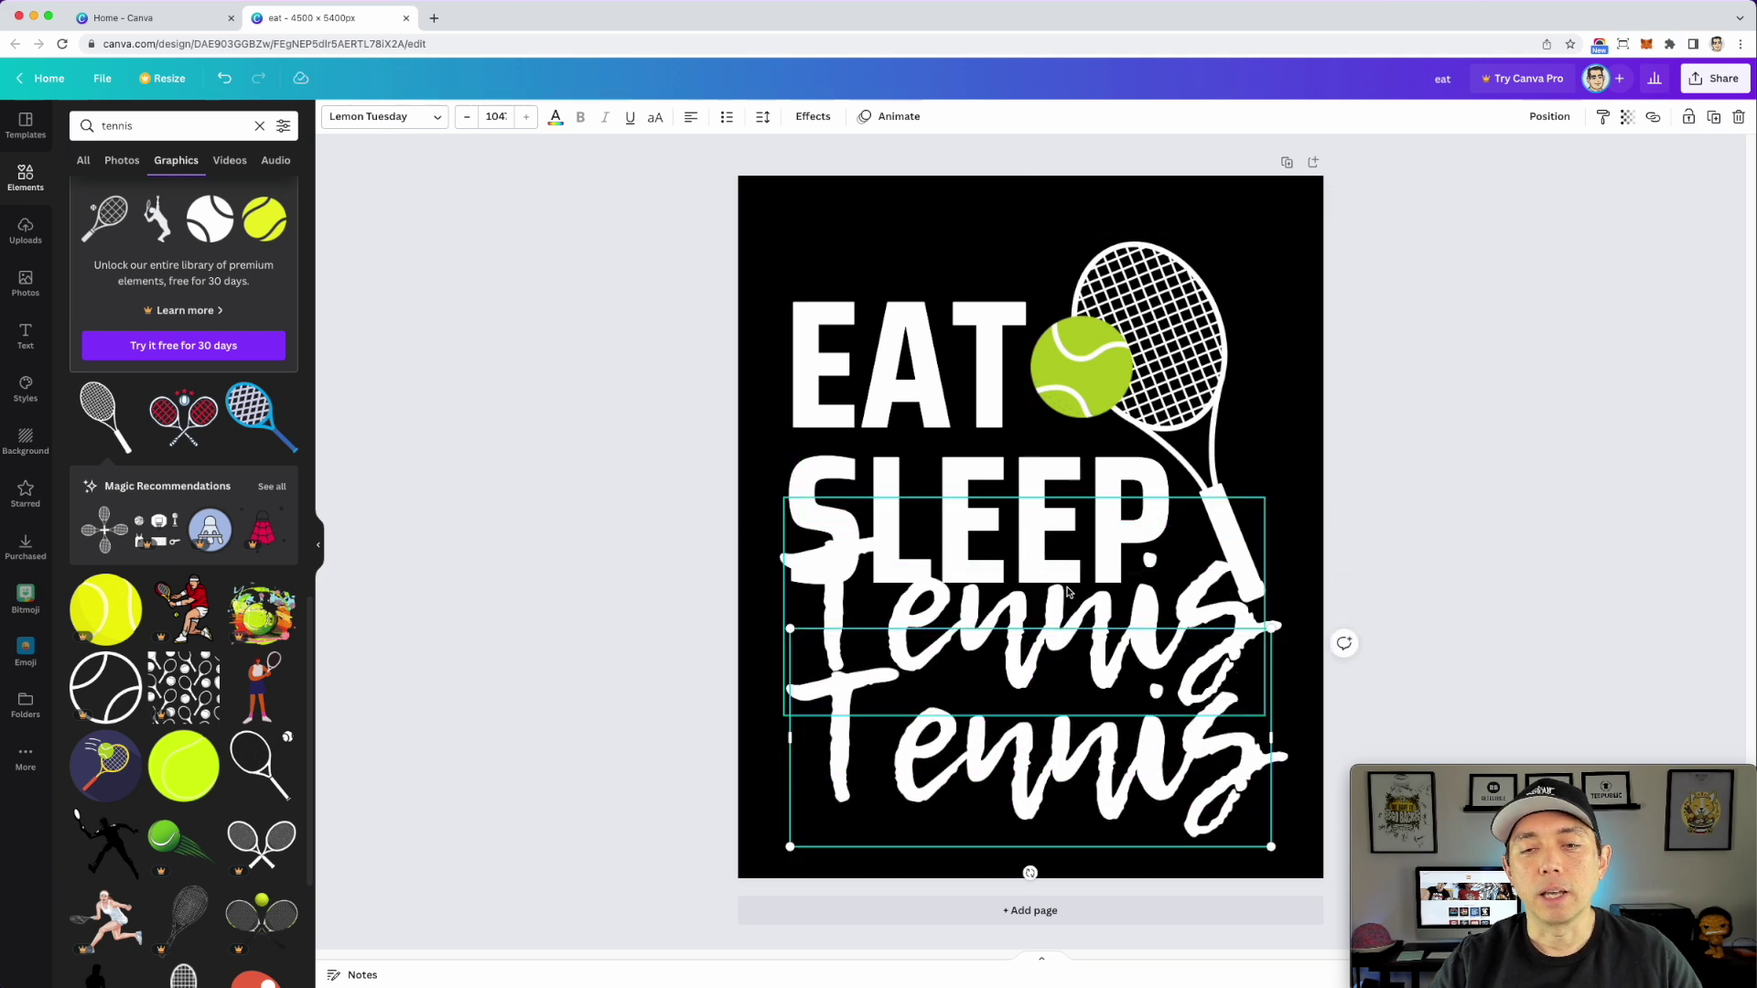
double_click(1095, 598)
left_click_drag(912, 609, 1235, 585)
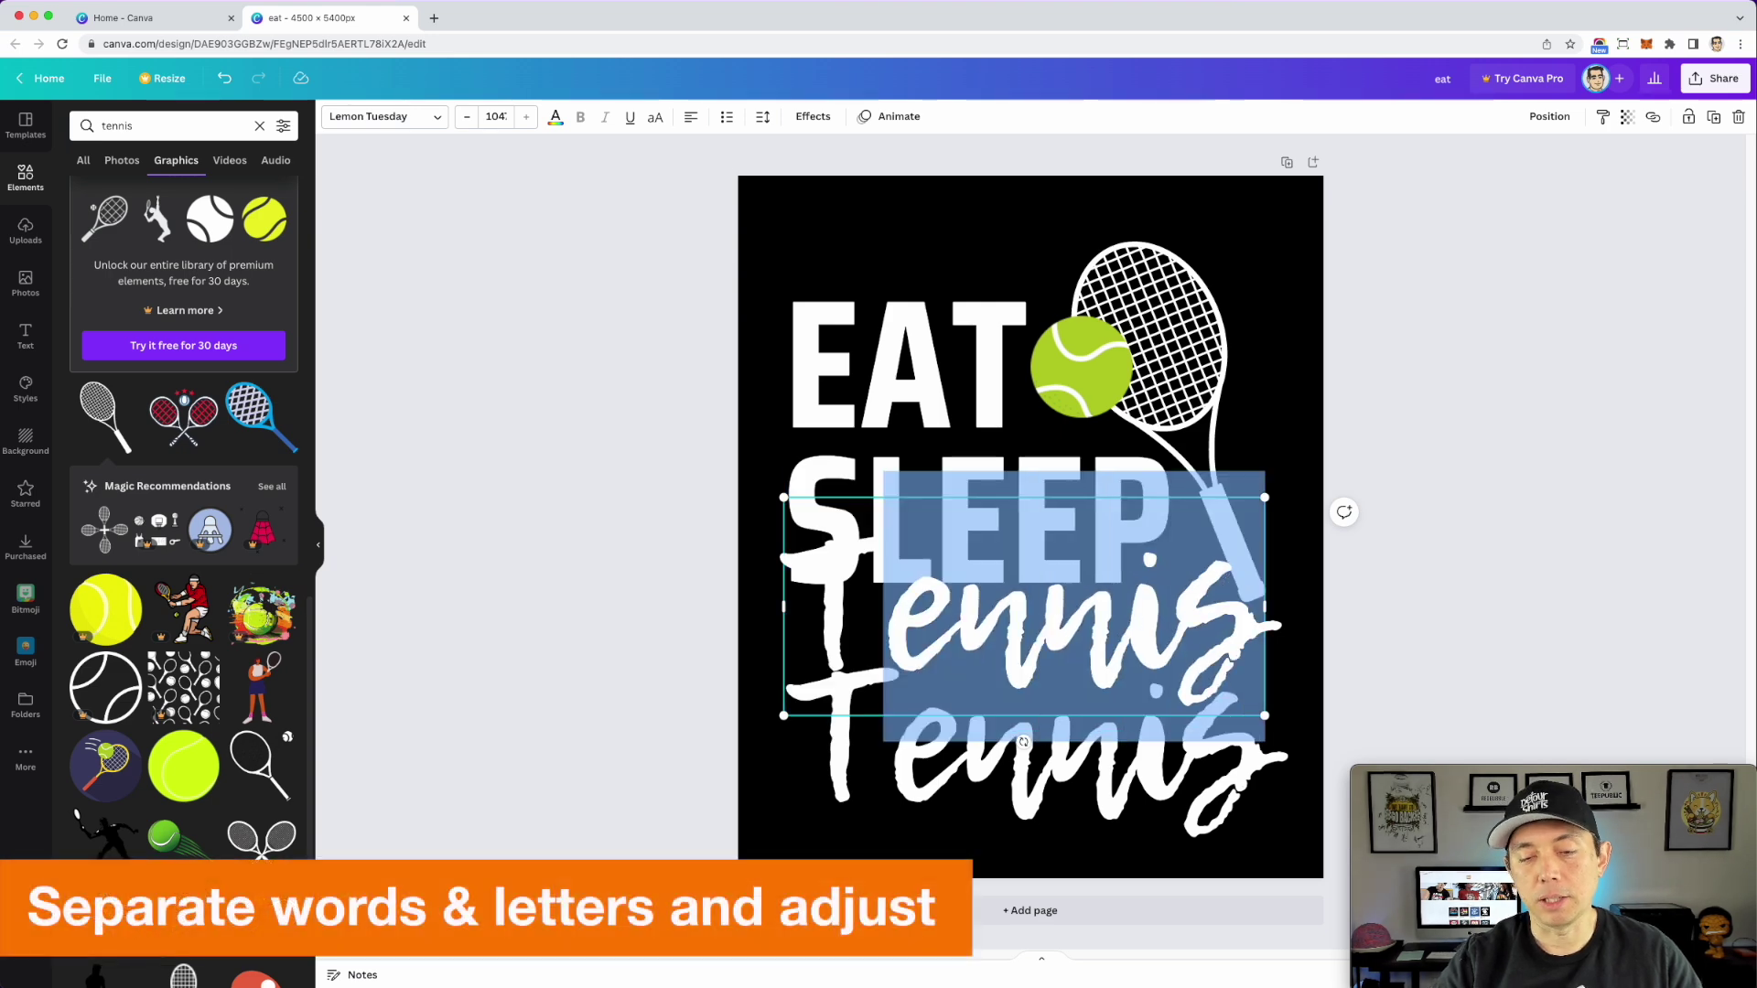
key("BackSpace")
- Delete the T from the lower Tennis copy, leaving only "ennis"
left_click(1124, 753)
double_click(1006, 743)
left_click(901, 720)
left_click_drag(892, 713, 769, 710)
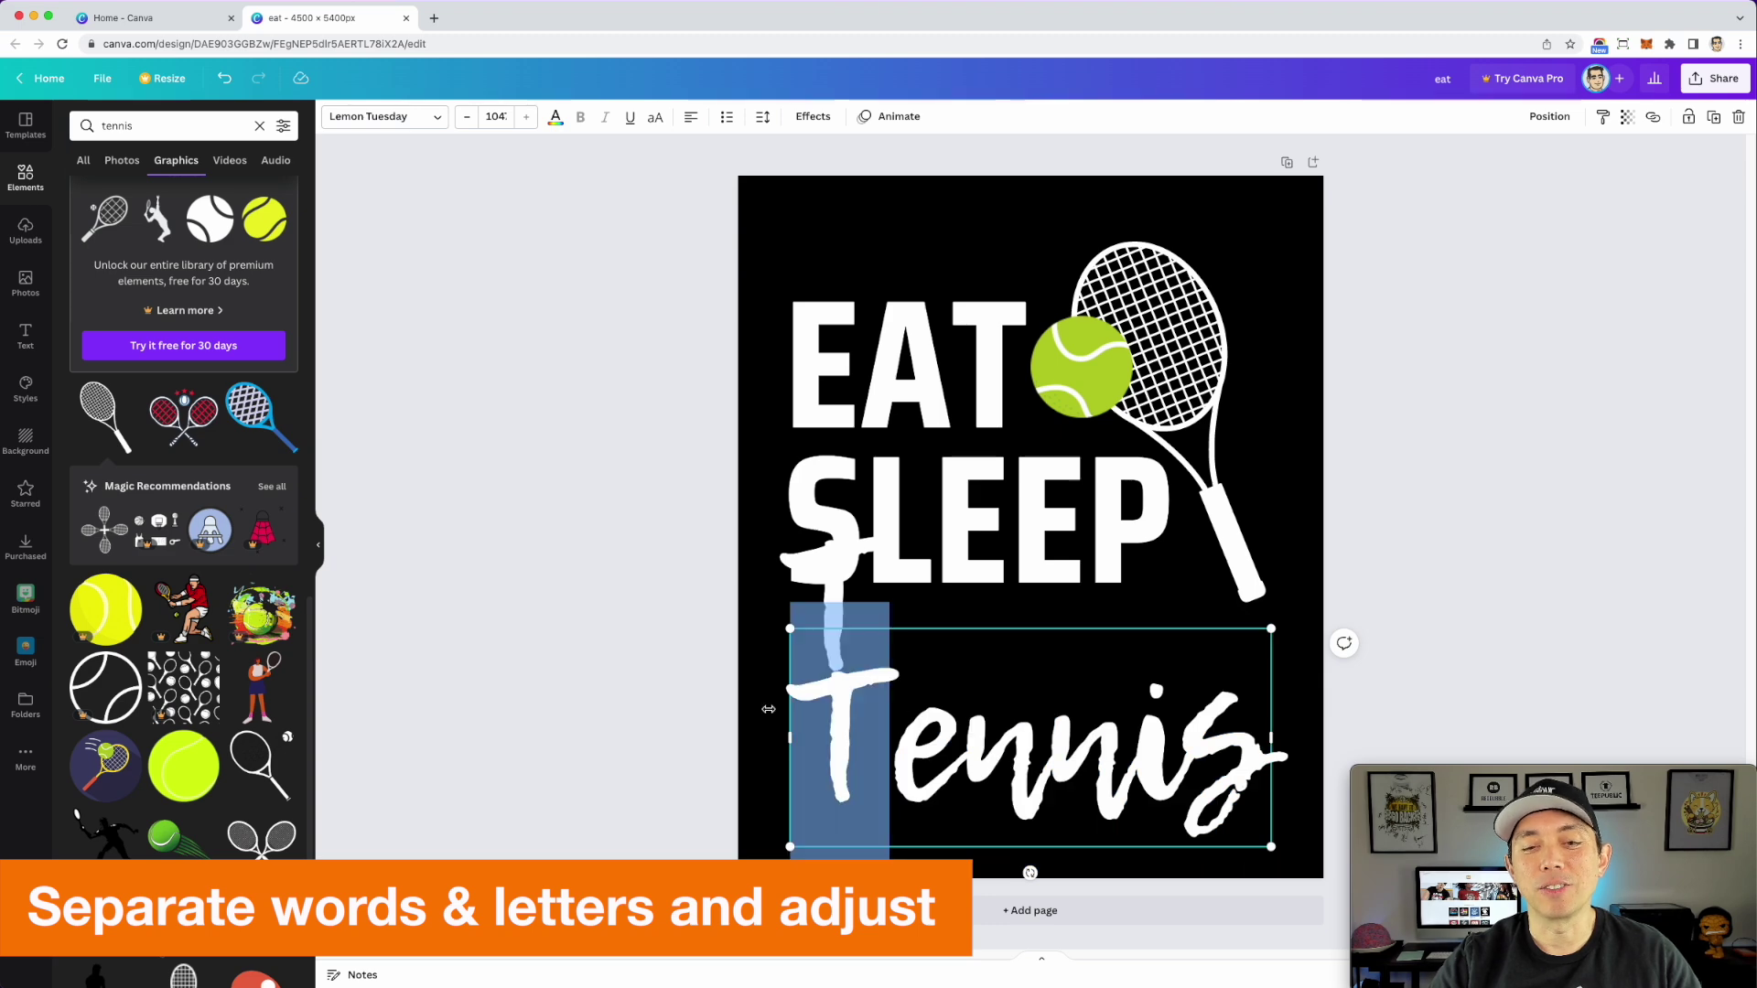
key("BackSpace")
- Move "ennis" up under SLEEP, enlarge the separate T and align it in front to form the word Tennis
left_click_drag(961, 760, 1064, 696)
left_click(830, 649)
left_click_drag(830, 649, 826, 716)
left_click_drag(874, 797, 905, 854)
left_click_drag(845, 746, 840, 722)
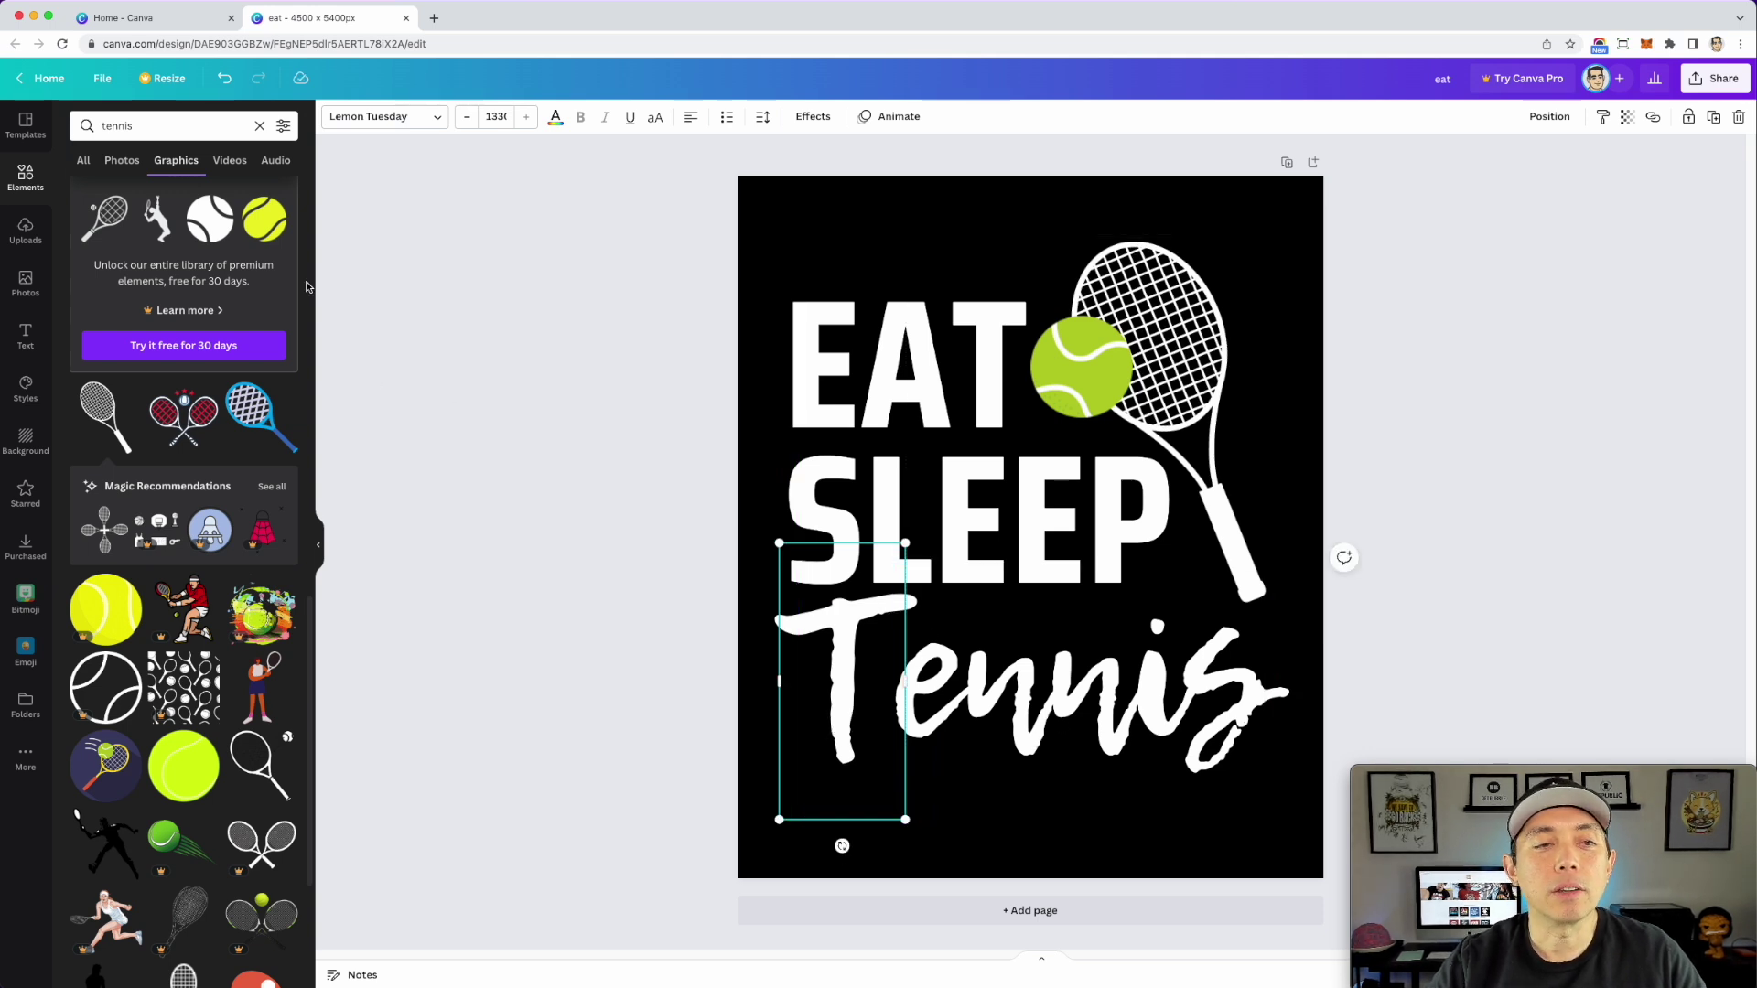
- Recolor the script T and the "ennis" text to the default yellow
left_click(555, 116)
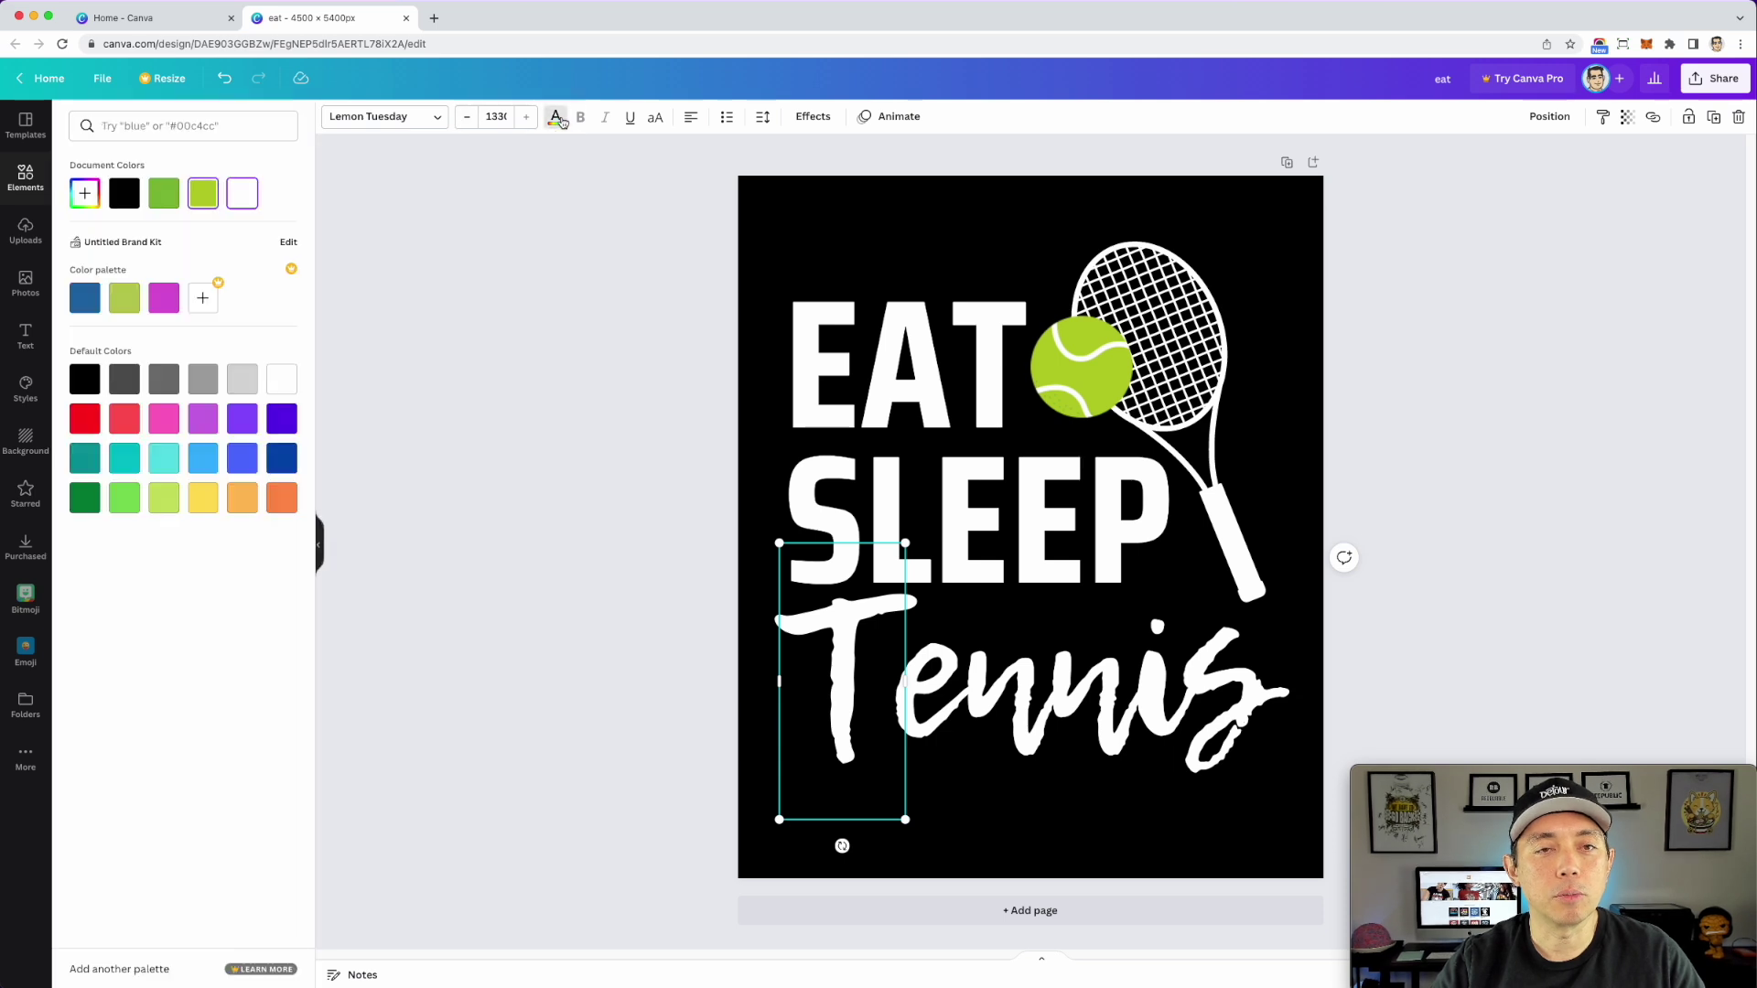
left_click(203, 500)
left_click(943, 580)
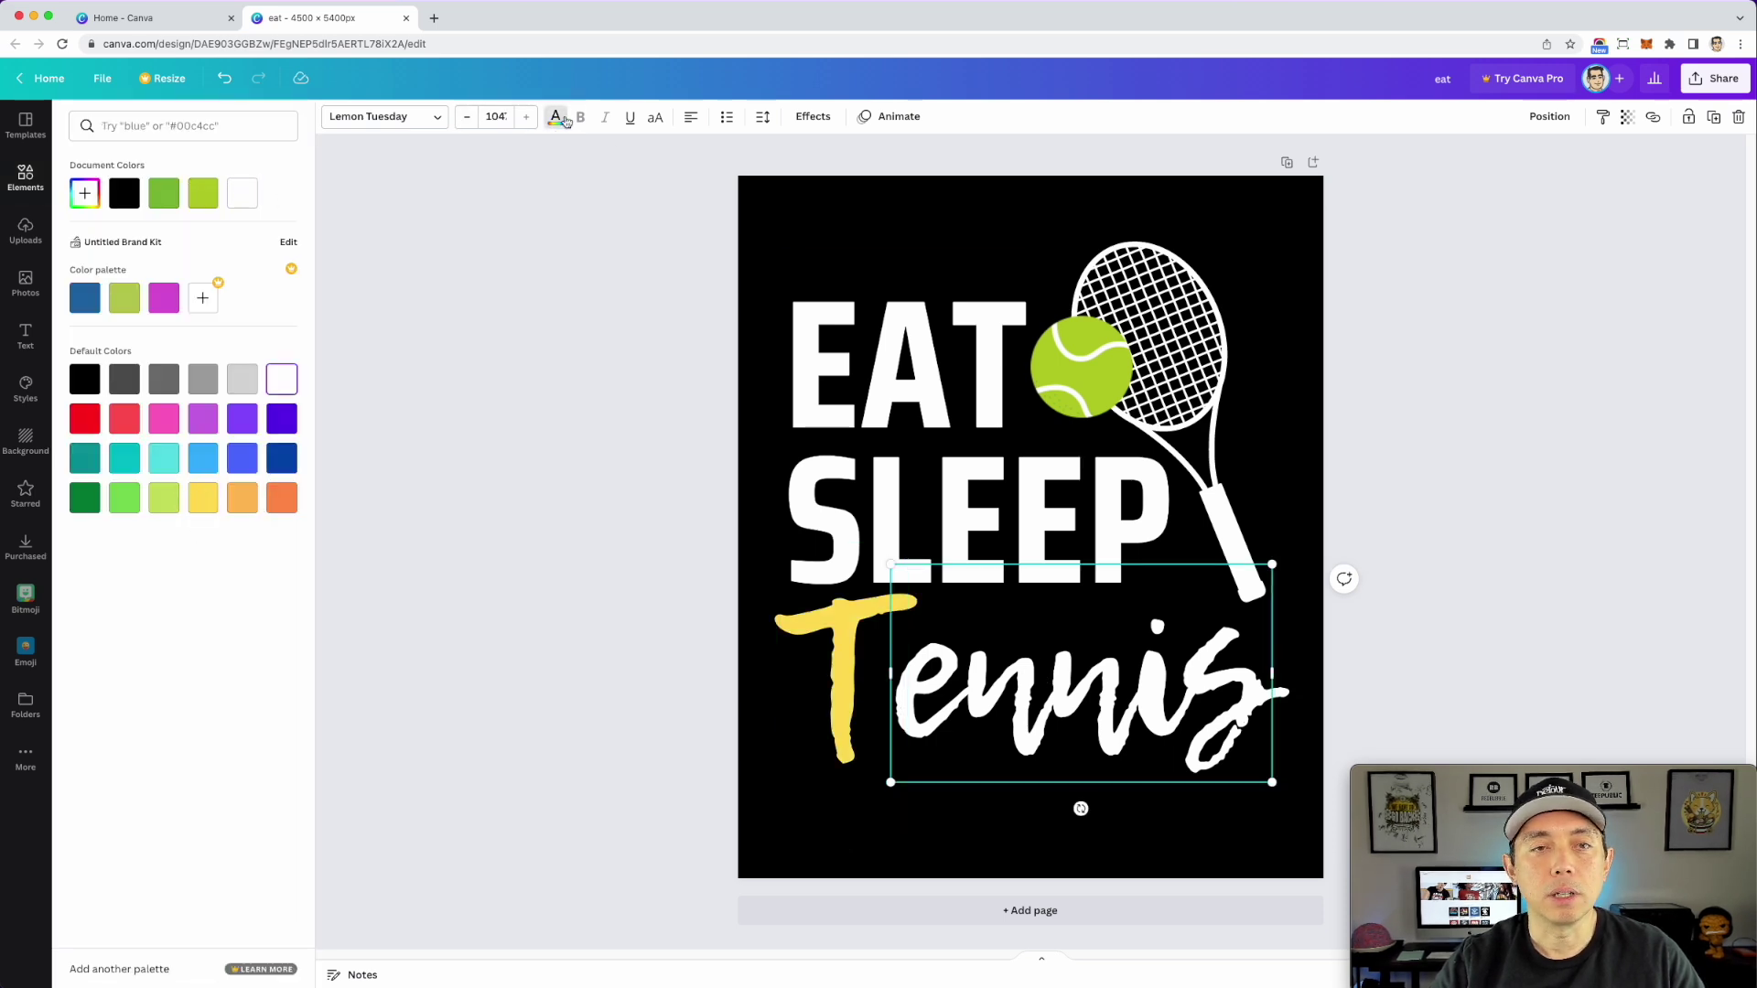
left_click(206, 499)
- Move "ennis" closer to the script T, enlarge it slightly and nudge the T down to line up with it
left_click_drag(1032, 705, 1020, 702)
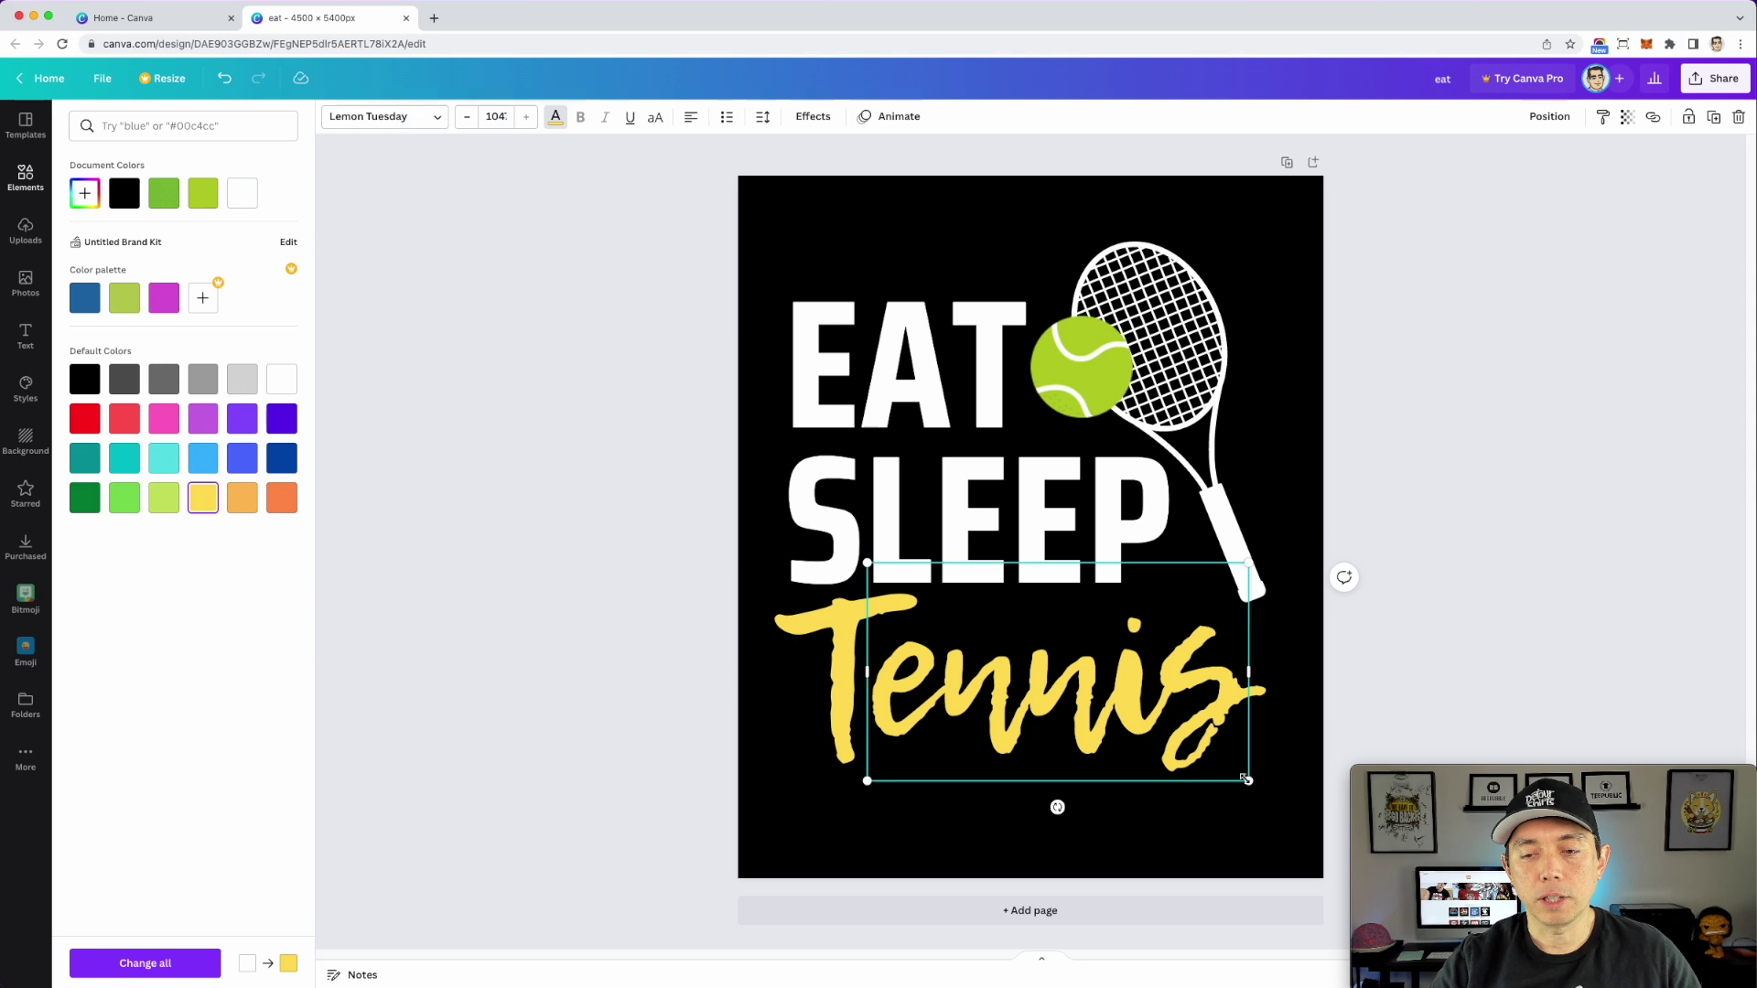
left_click_drag(1247, 778, 1260, 786)
left_click(846, 674)
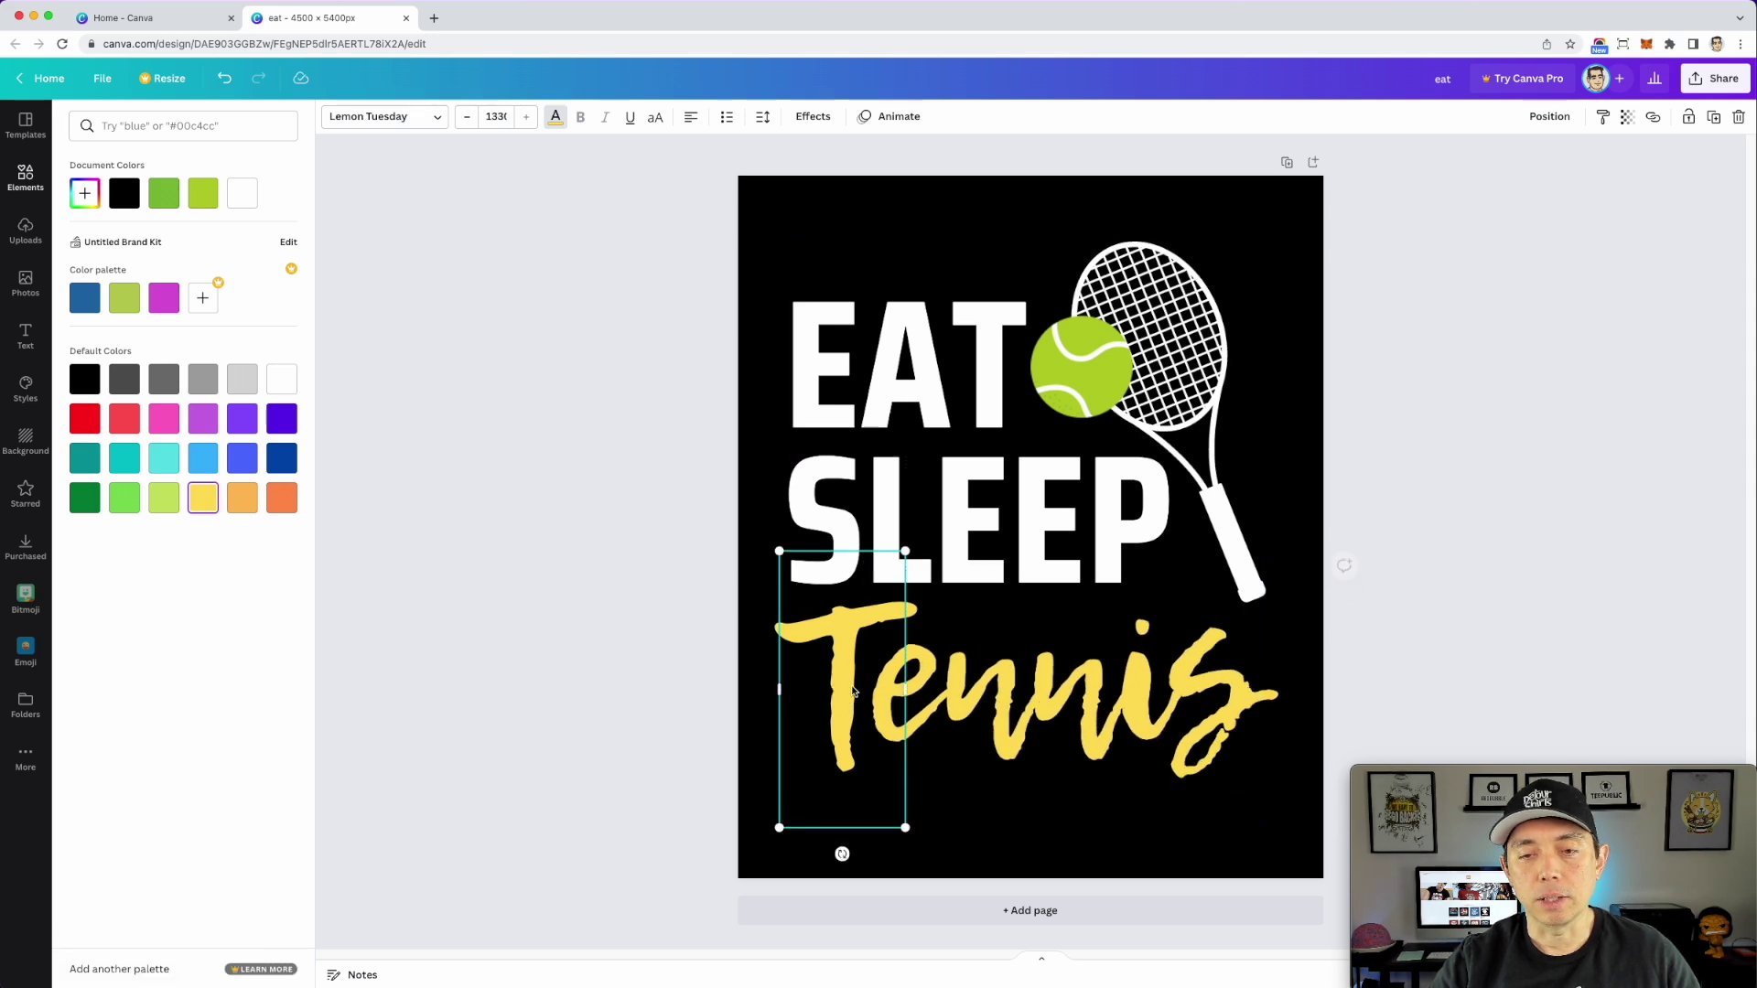
- Enlarge the SLEEP text slightly and move it down so it sits just above Tennis
left_click(1144, 540)
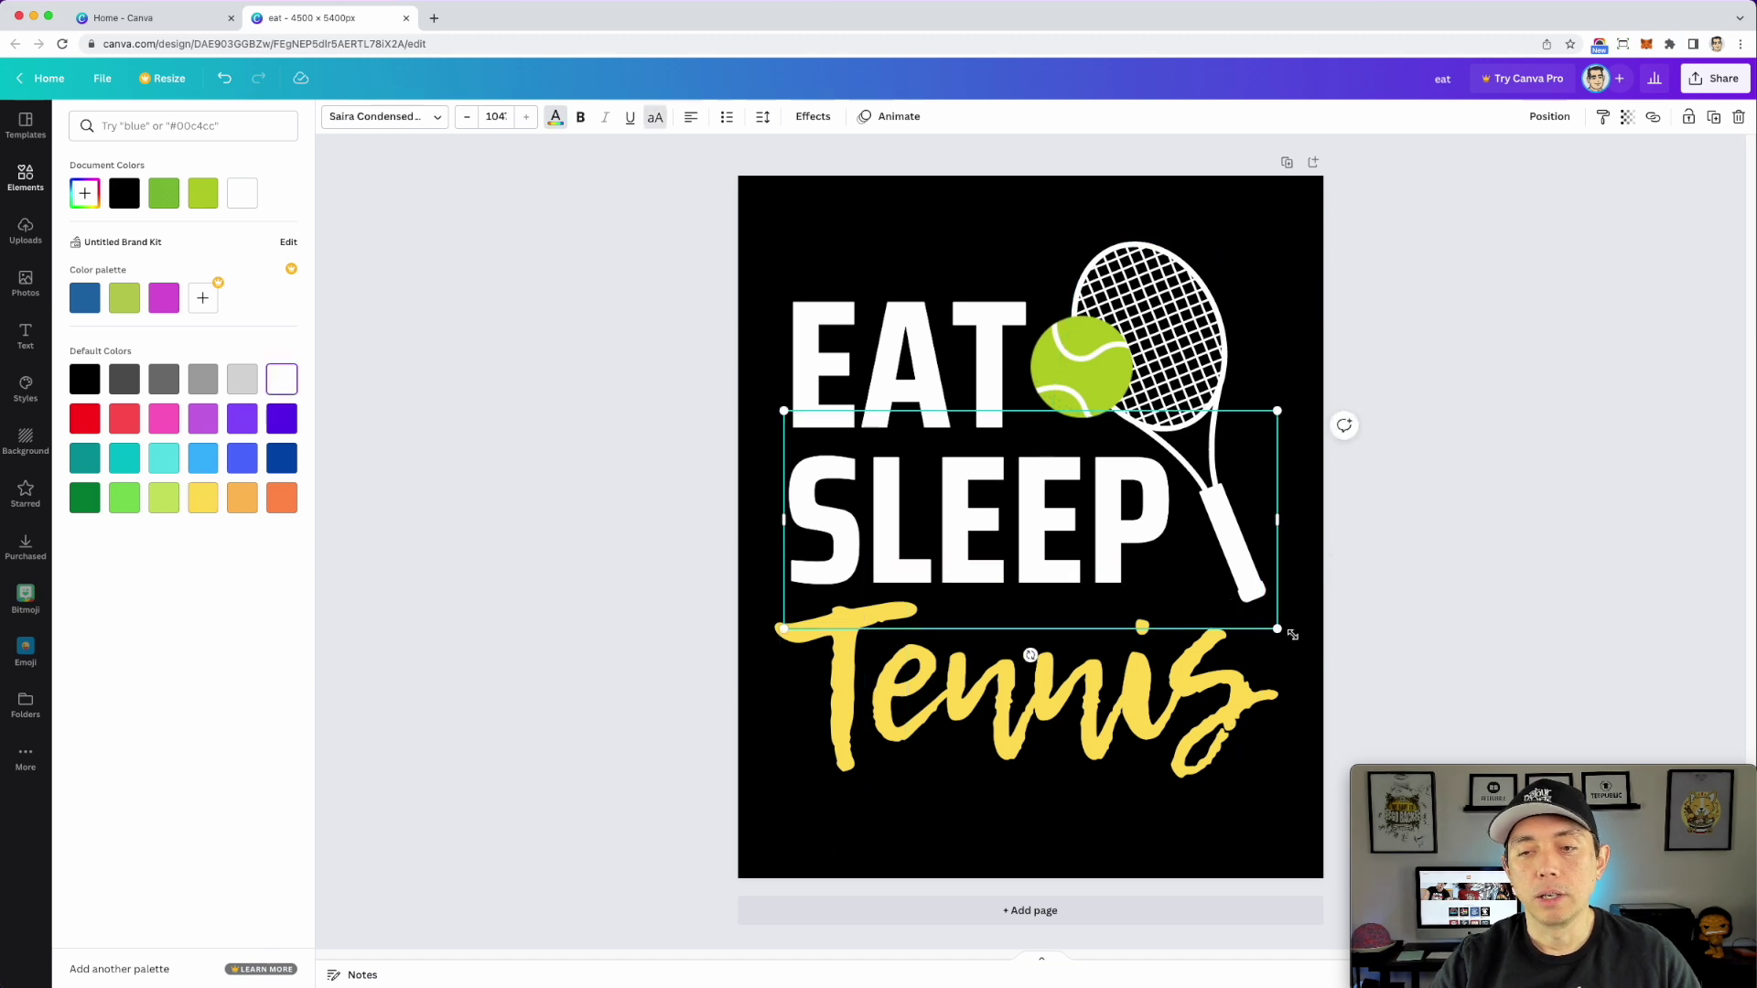
left_click_drag(1283, 631, 1309, 646)
left_click(1189, 622)
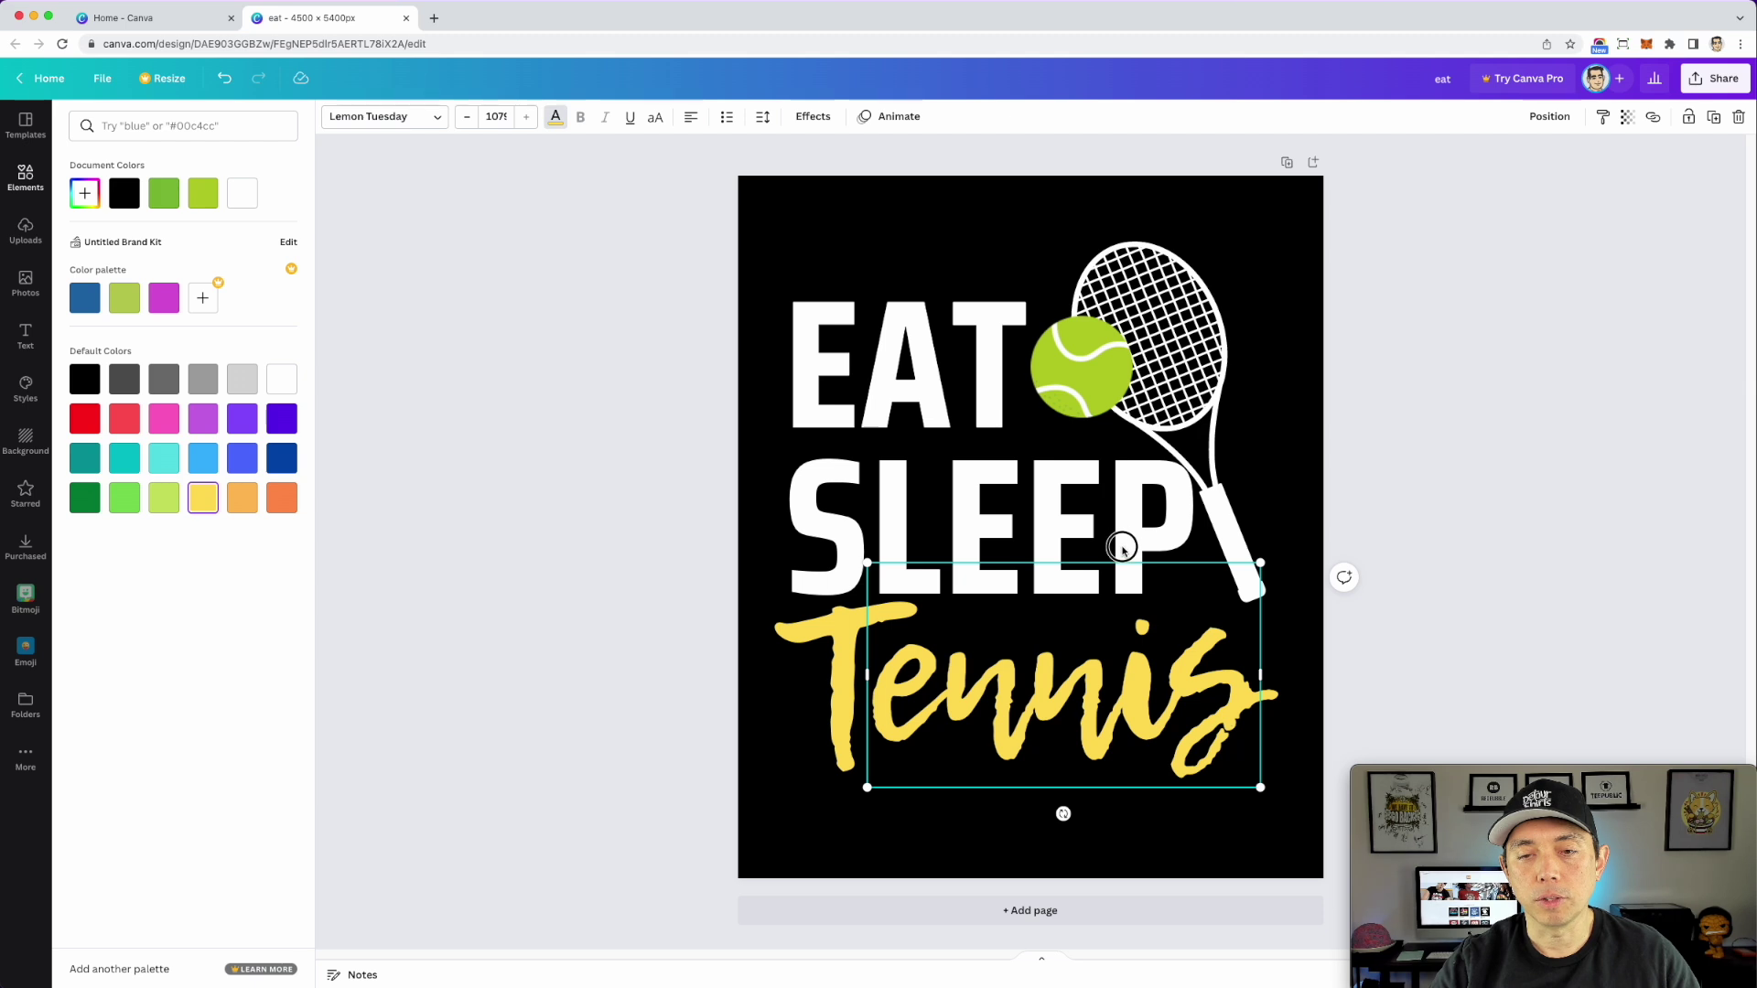
left_click(1112, 502)
left_click(856, 509)
left_click_drag(854, 506, 861, 529)
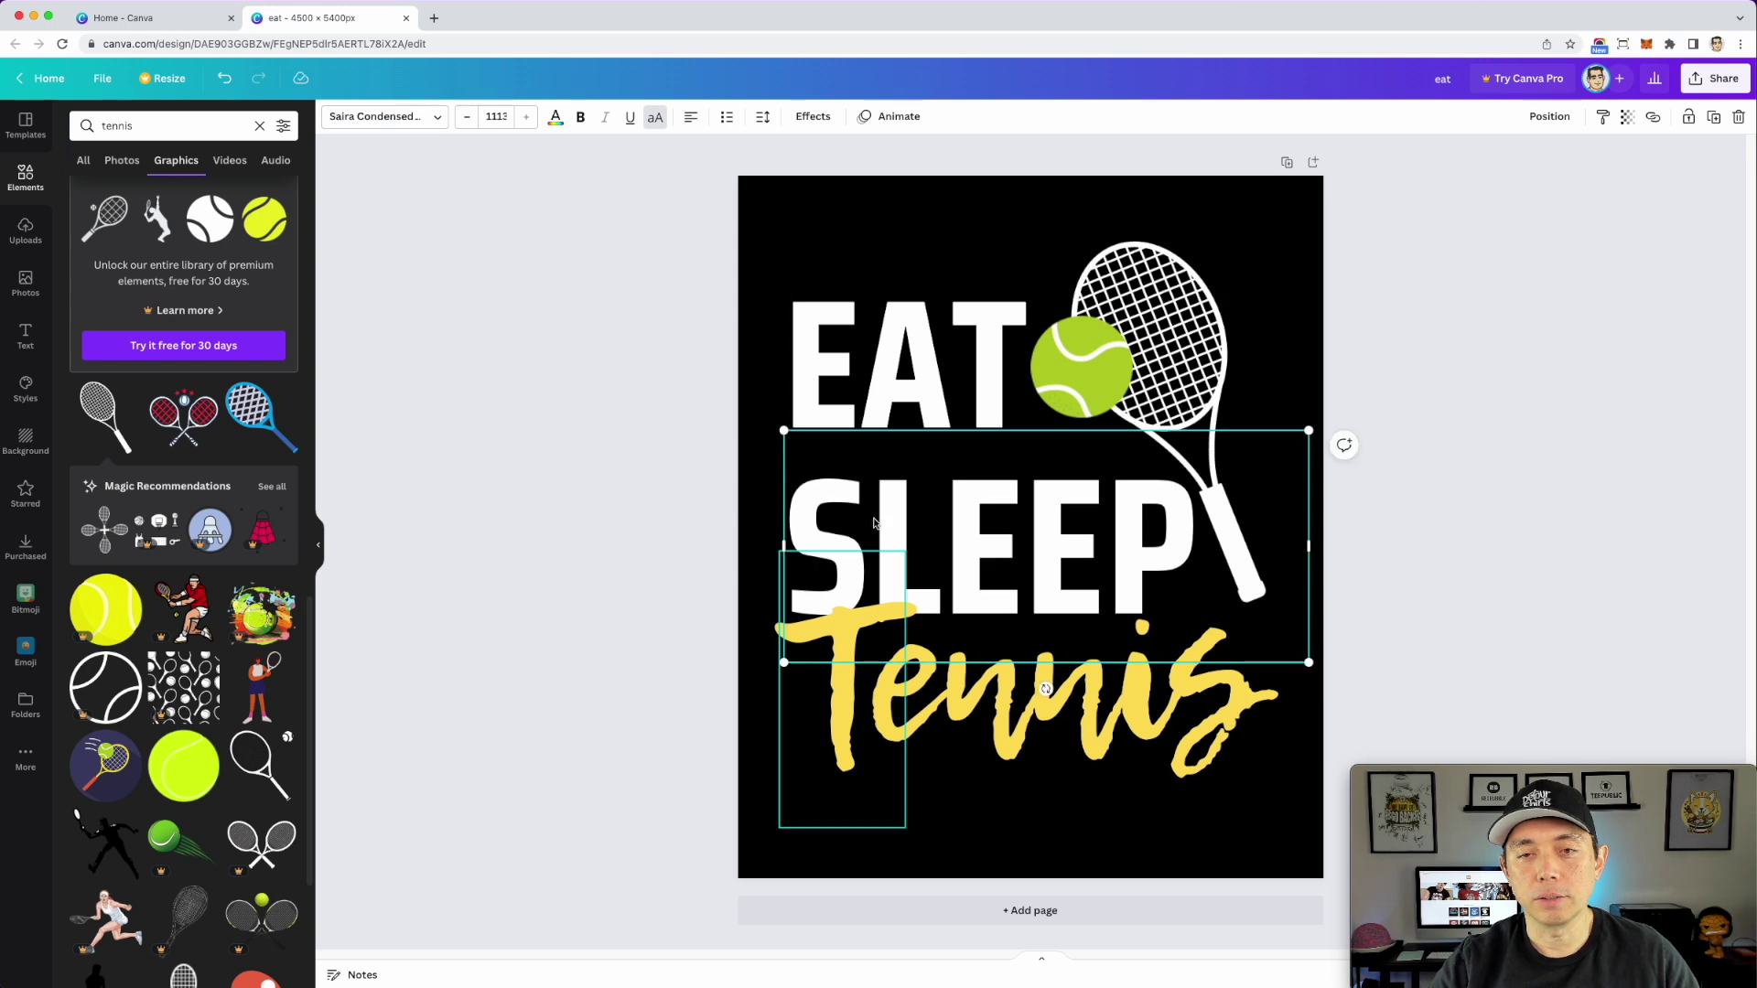
- Enlarge the EAT text and move it down close above SLEEP
left_click(881, 371)
left_click_drag(1027, 257, 1059, 235)
left_click_drag(993, 309, 996, 335)
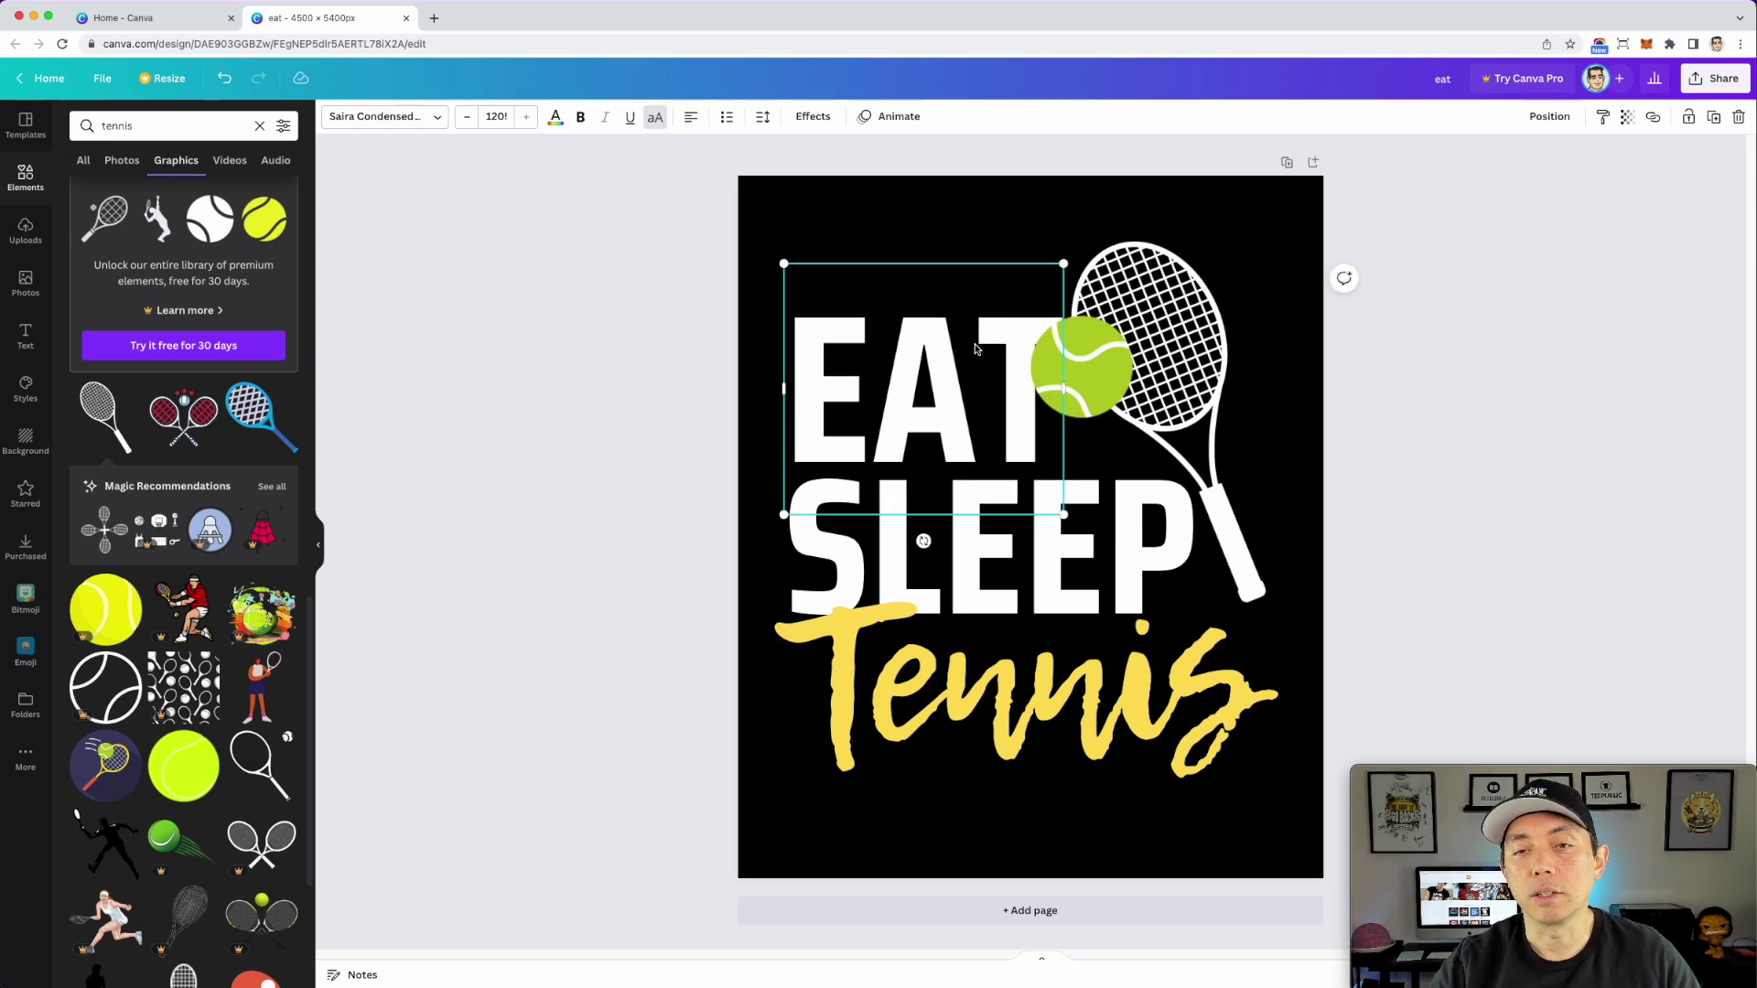
- Duplicate the EAT text above the original and delete "EA" from the copy, leaving only the T
left_click_drag(939, 369, 798, 234)
double_click(952, 260)
left_click(966, 250)
key("BackSpace")
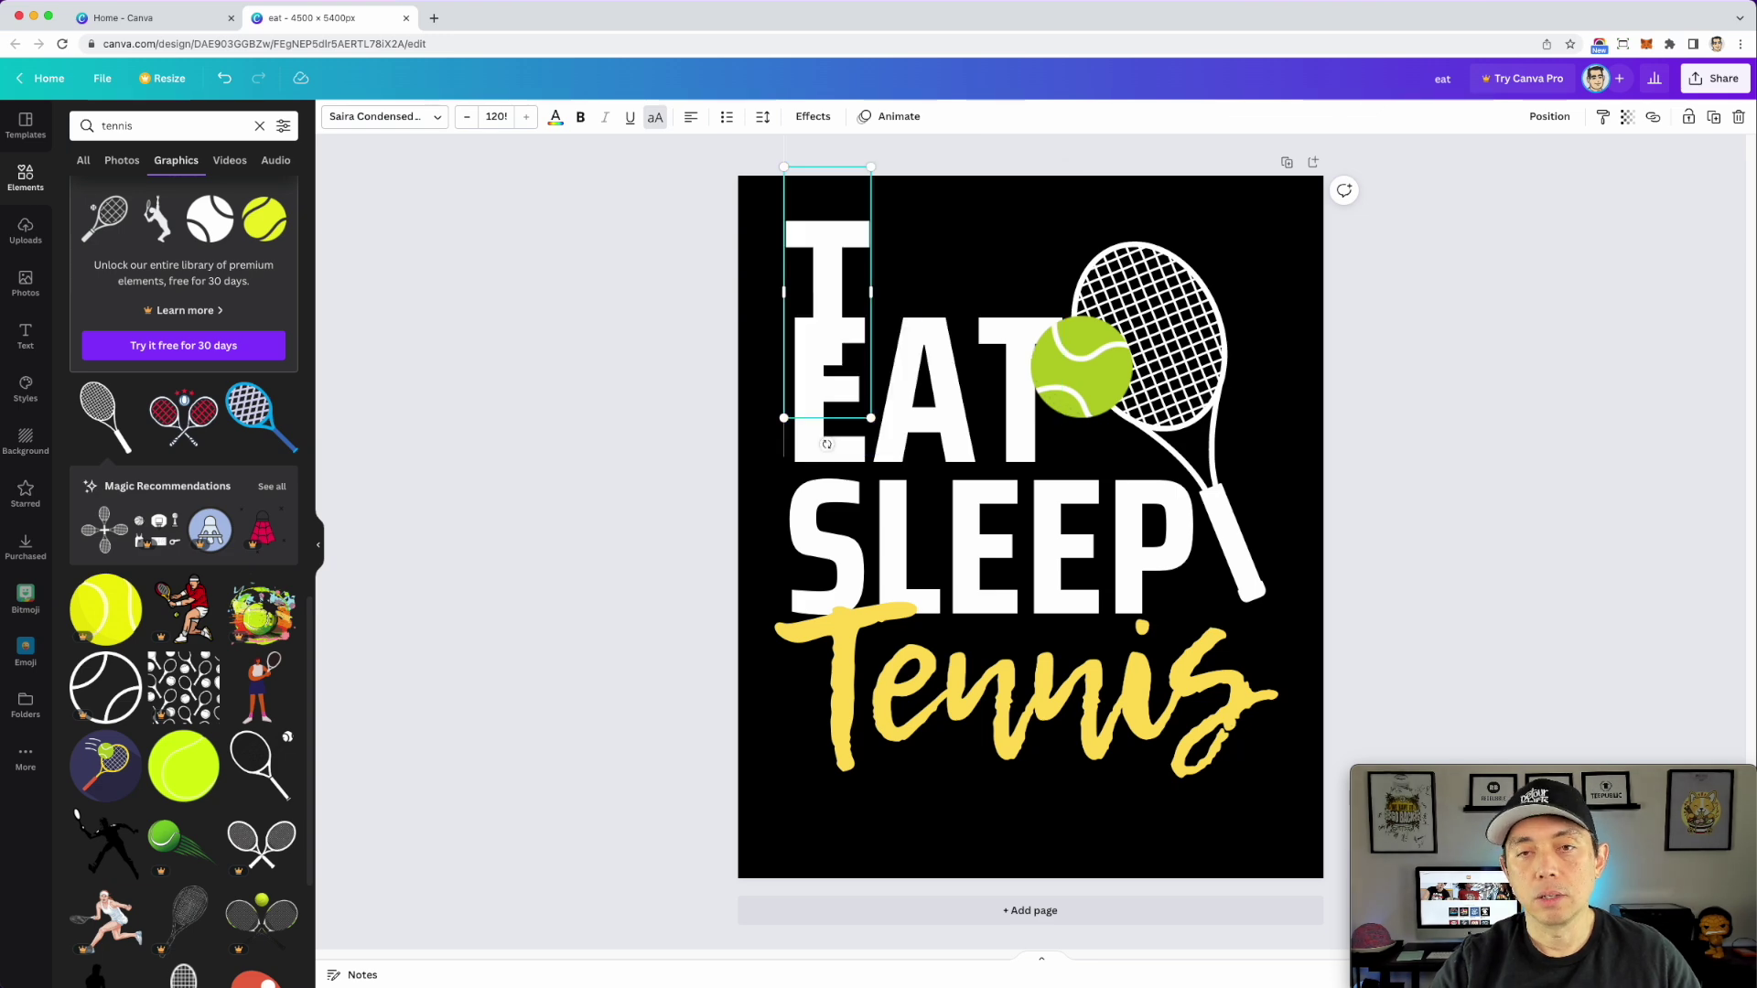
- Delete the T from the original EAT text and place the separate T tightly beside the A
left_click(952, 348)
left_click(952, 348)
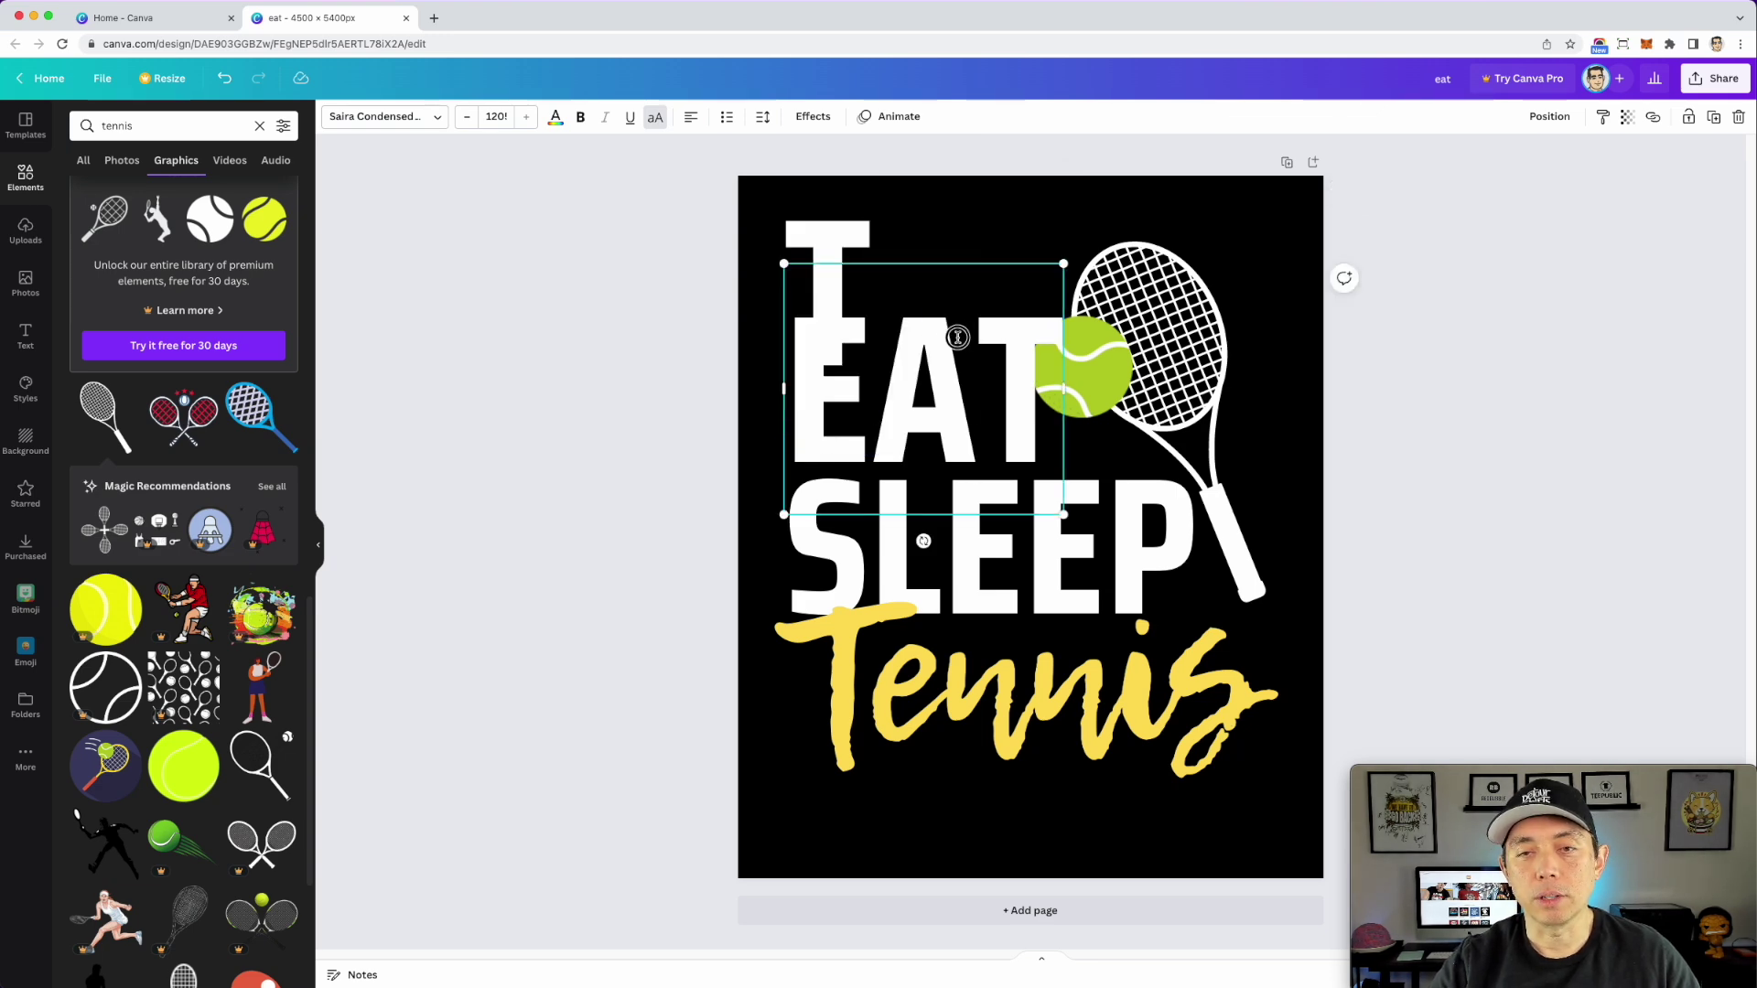
left_click_drag(958, 337, 1055, 344)
key("BackSpace")
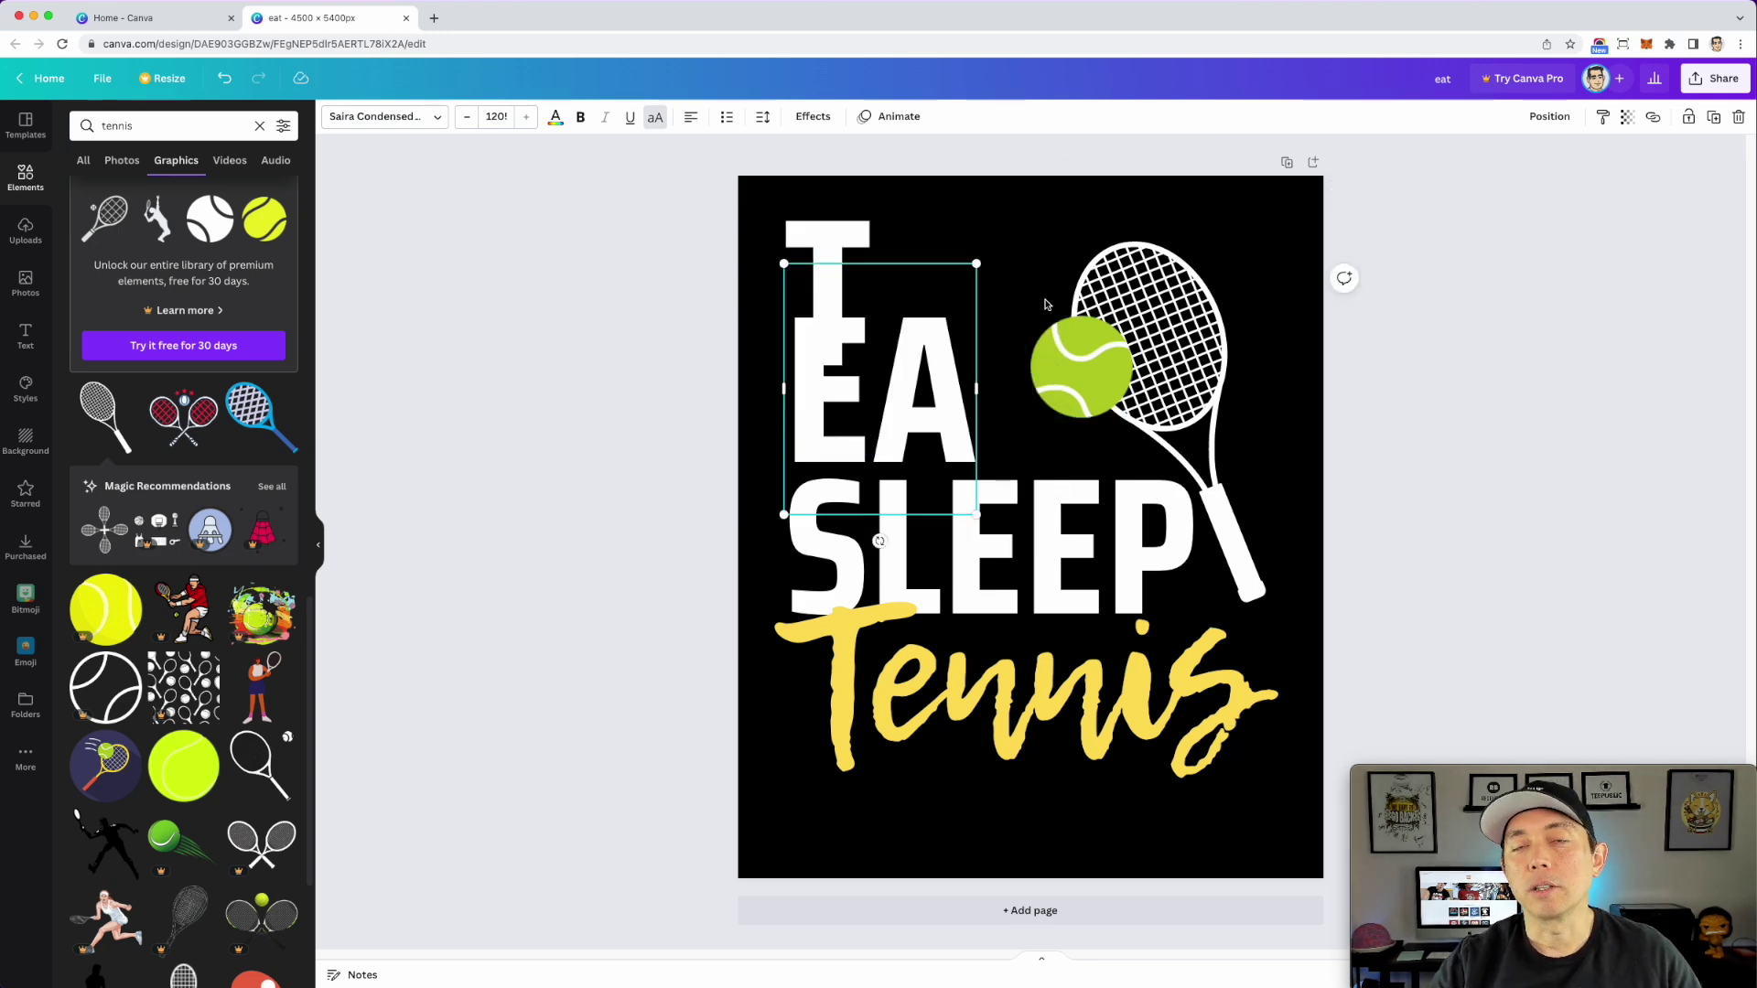
left_click(683, 224)
left_click_drag(826, 235, 1000, 333)
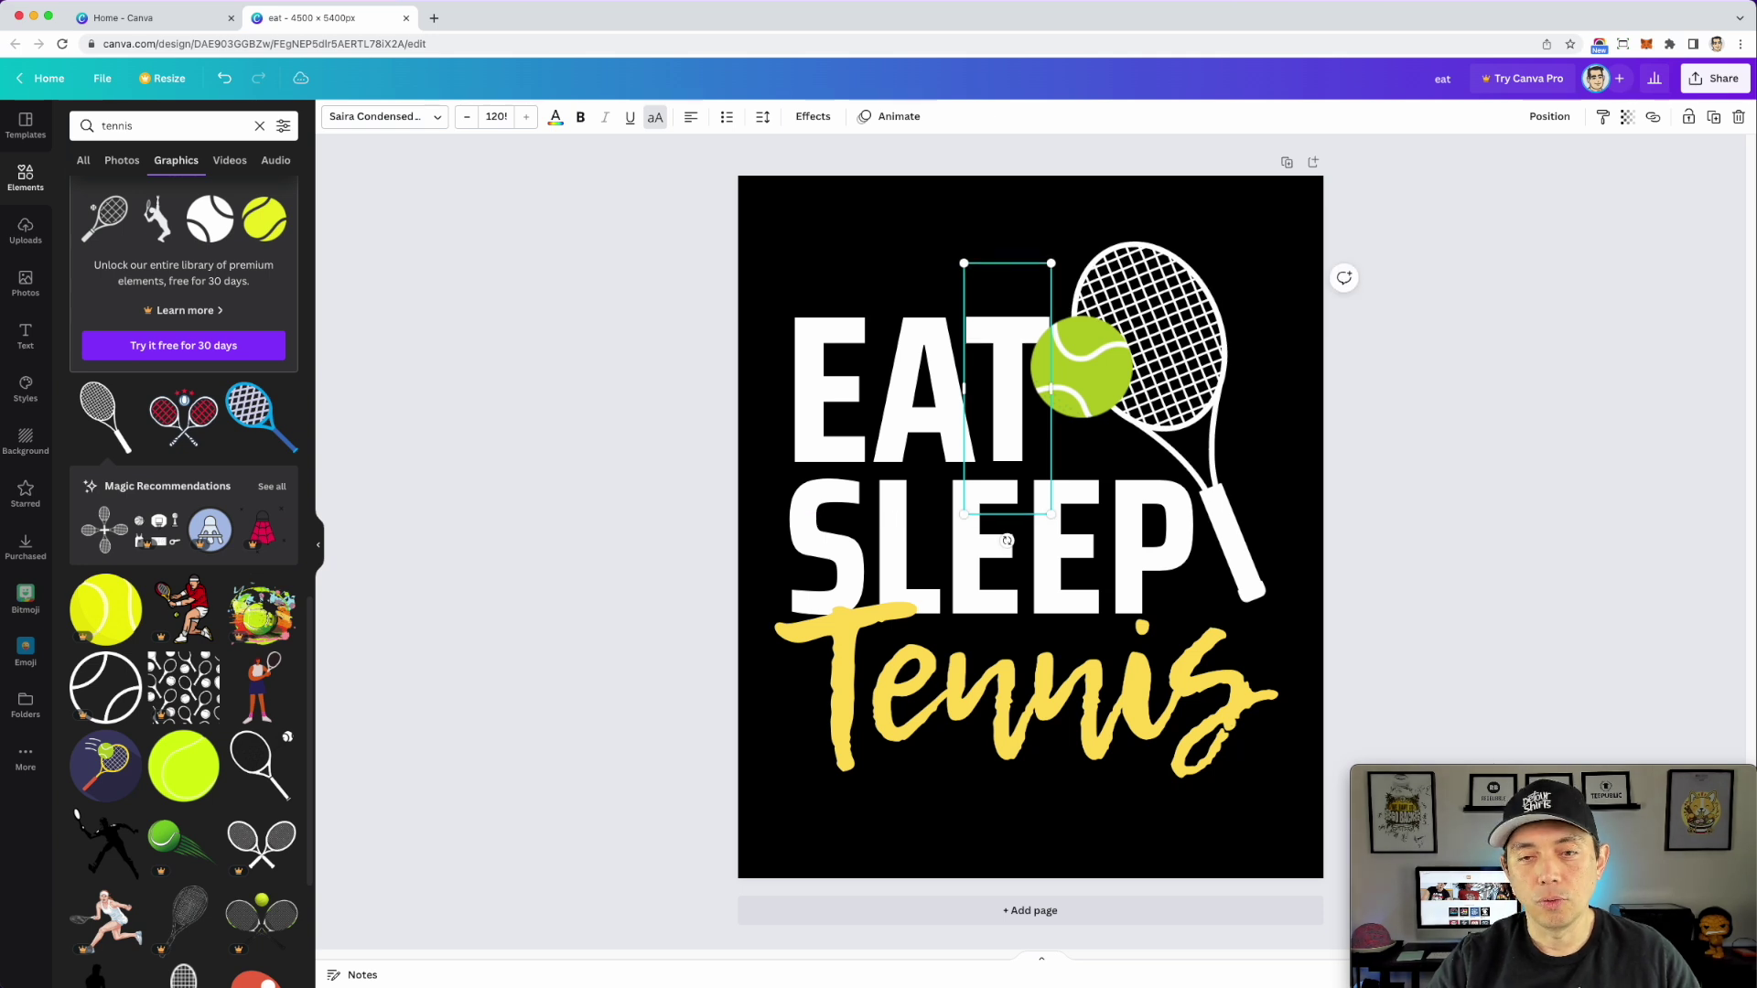
- Recolor the tennis ball's light green area to yellow and reposition the ball just beside the T of EAT
left_click_drag(1093, 376, 1111, 405)
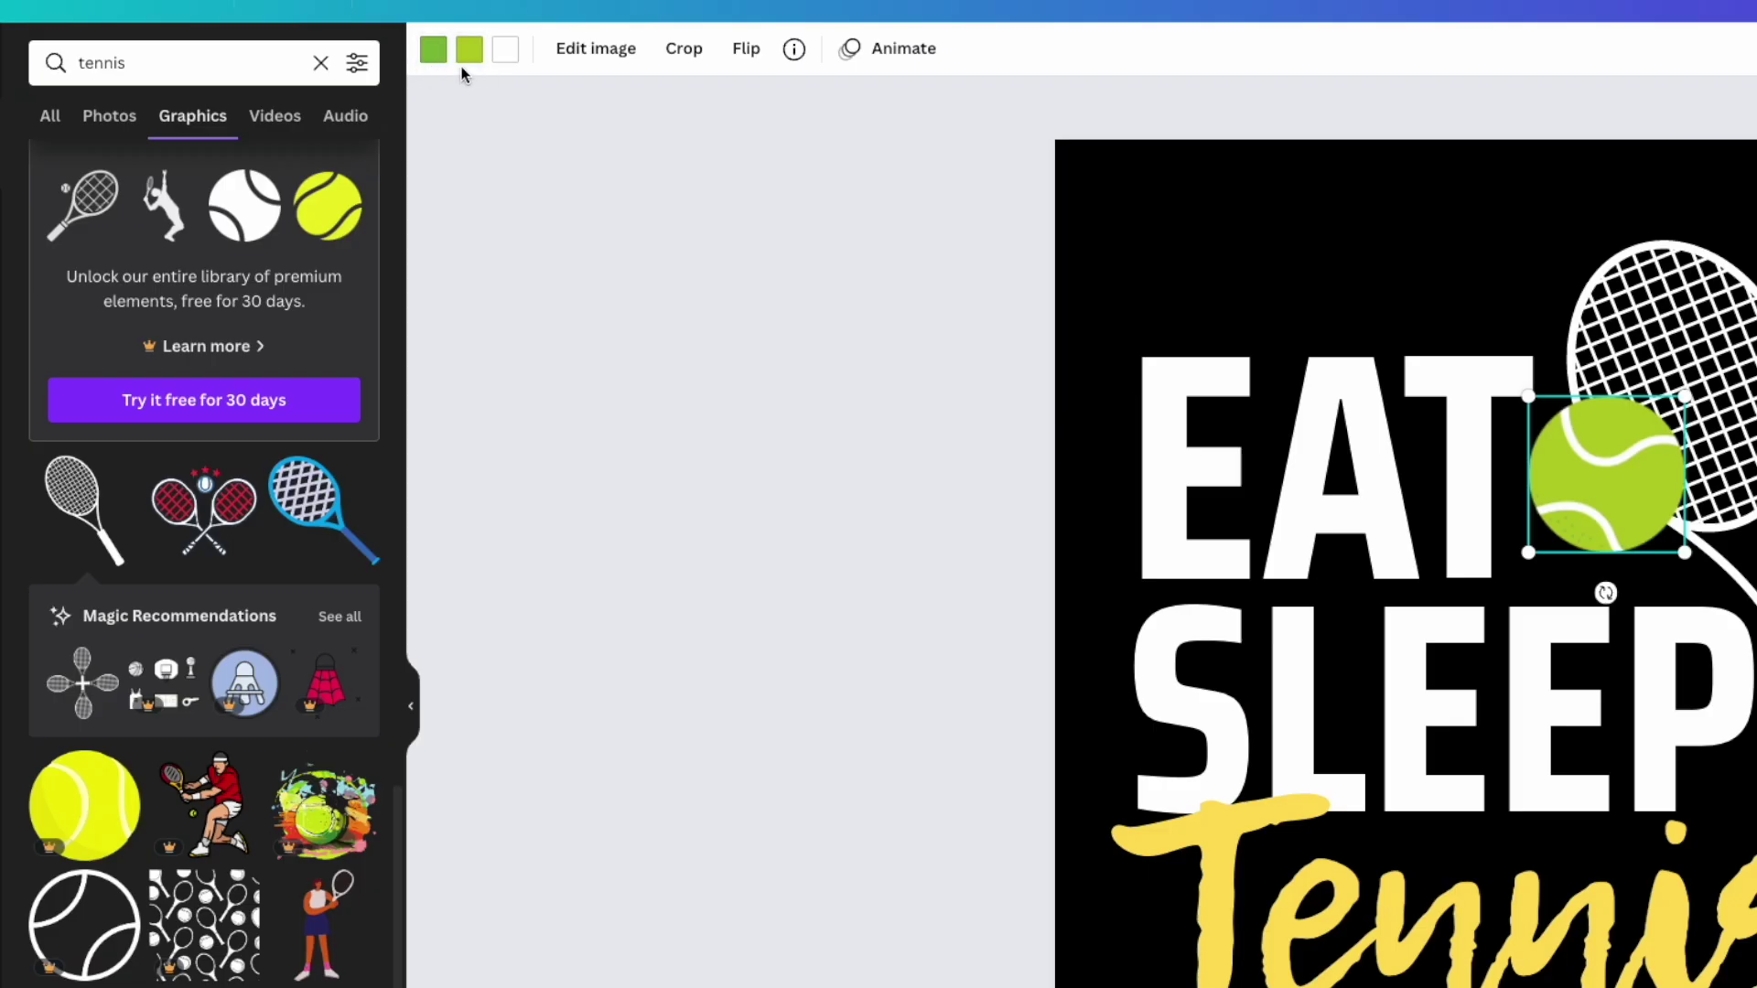
left_click(469, 53)
left_click(234, 631)
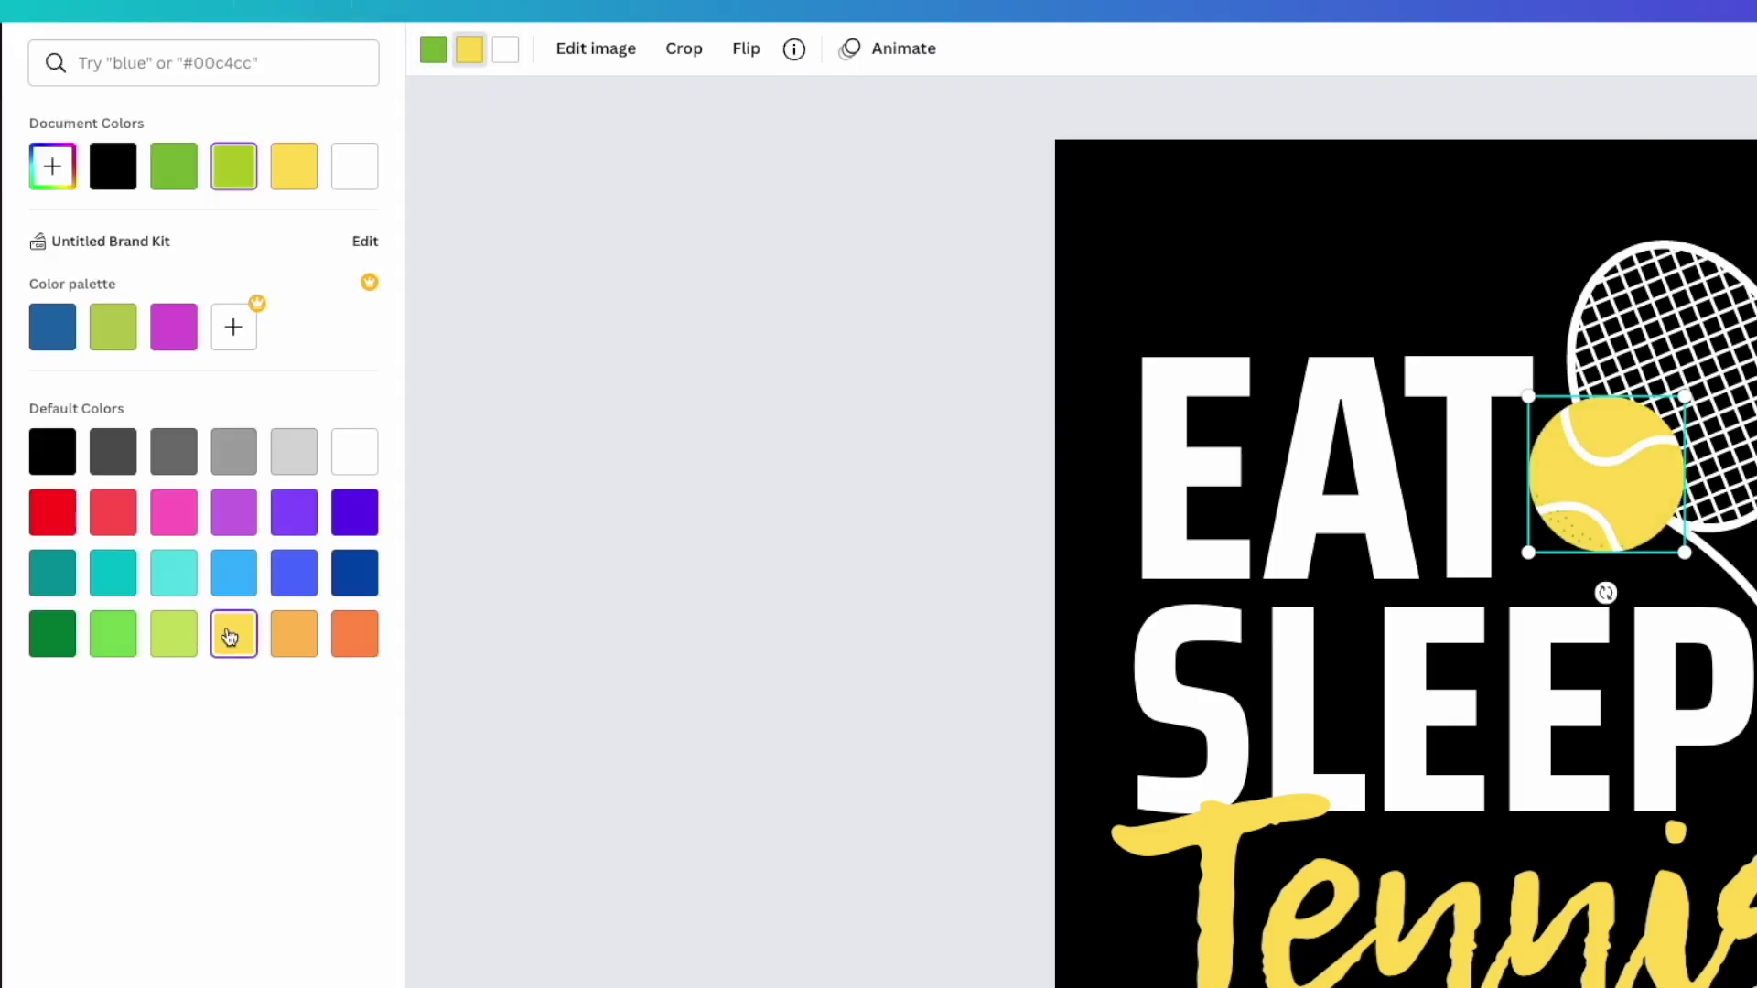
left_click_drag(1647, 494, 1632, 506)
- Rotate the racket to 13° and move it slightly down and outward beside the ball and SLEEP
left_click(1267, 631)
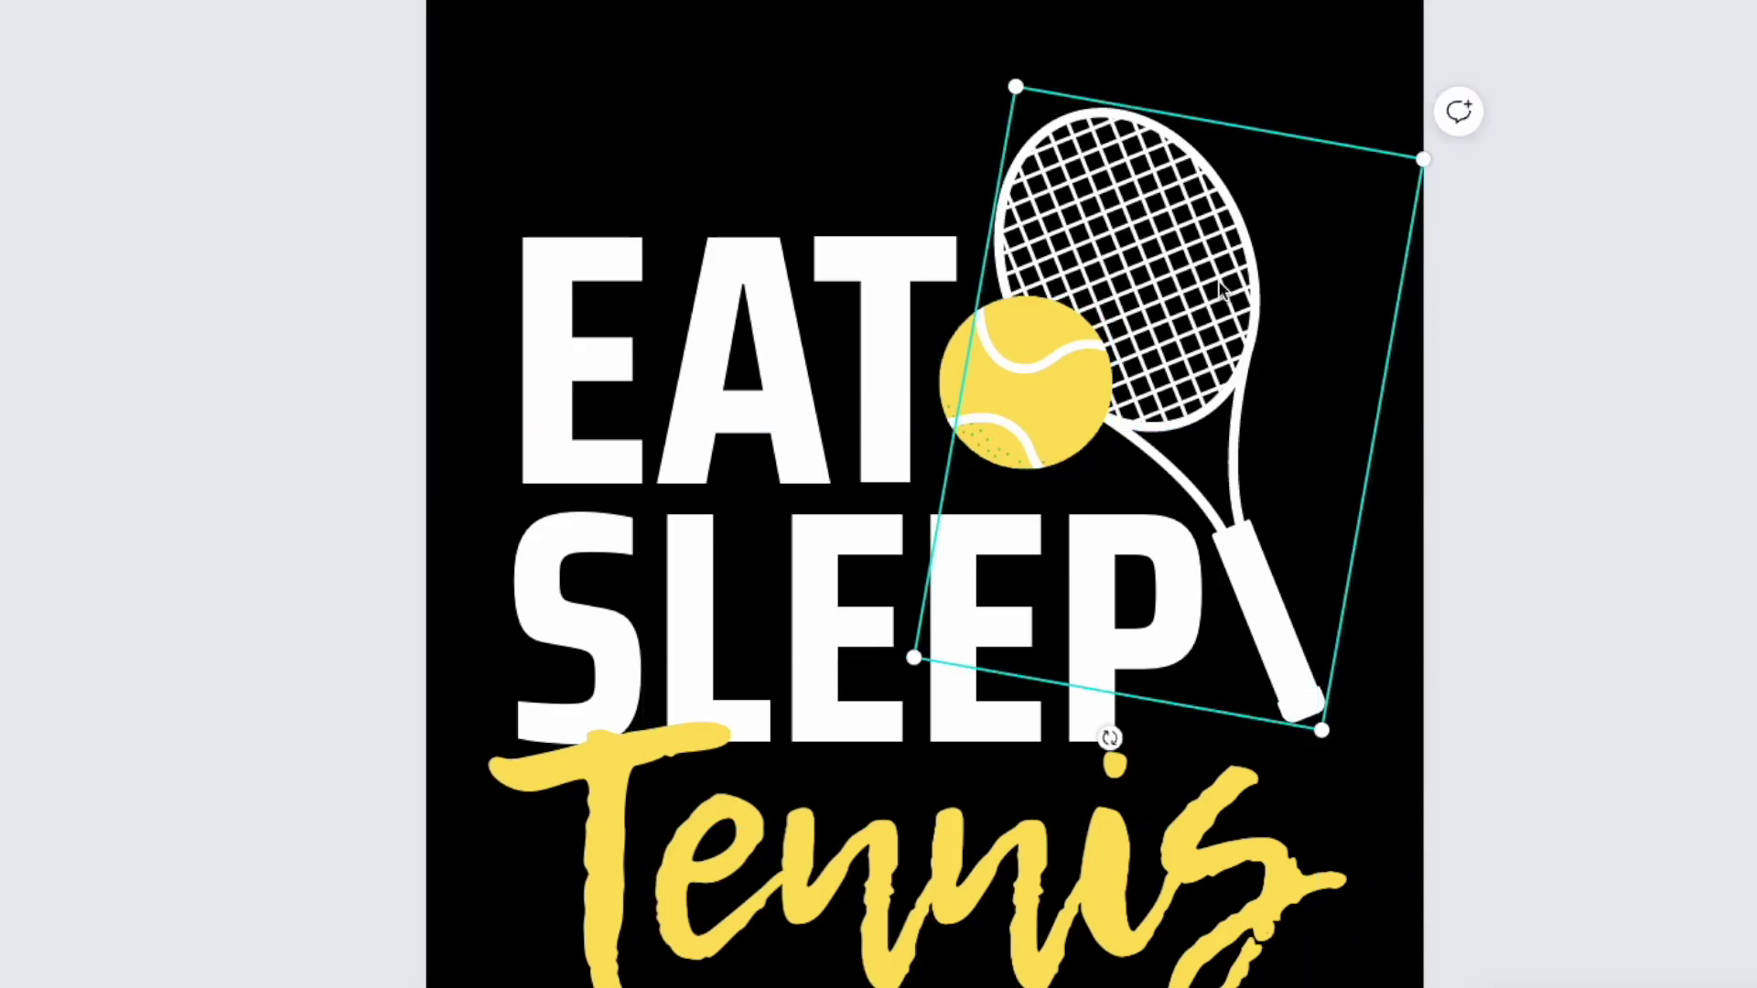
left_click_drag(1110, 737, 1090, 739)
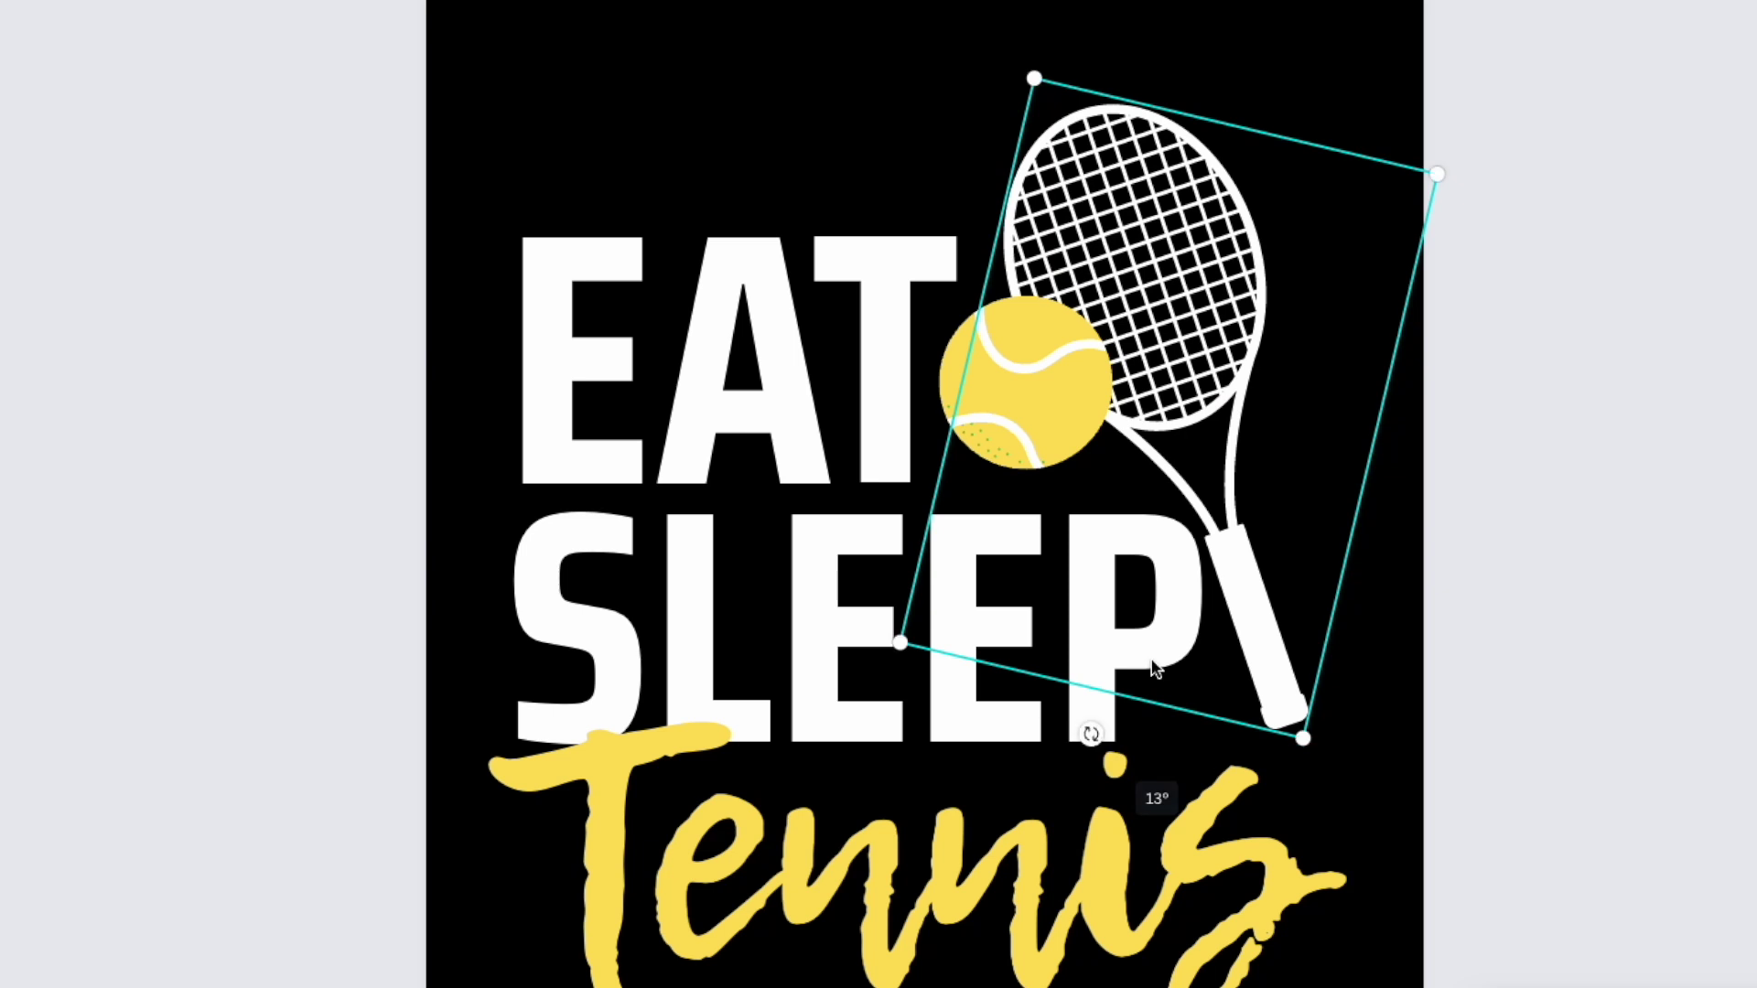
left_click_drag(1203, 345, 1230, 389)
left_click(1654, 473)
- Select all text and graphics together and move the whole artwork up on the page
left_click_drag(249, 60, 1455, 980)
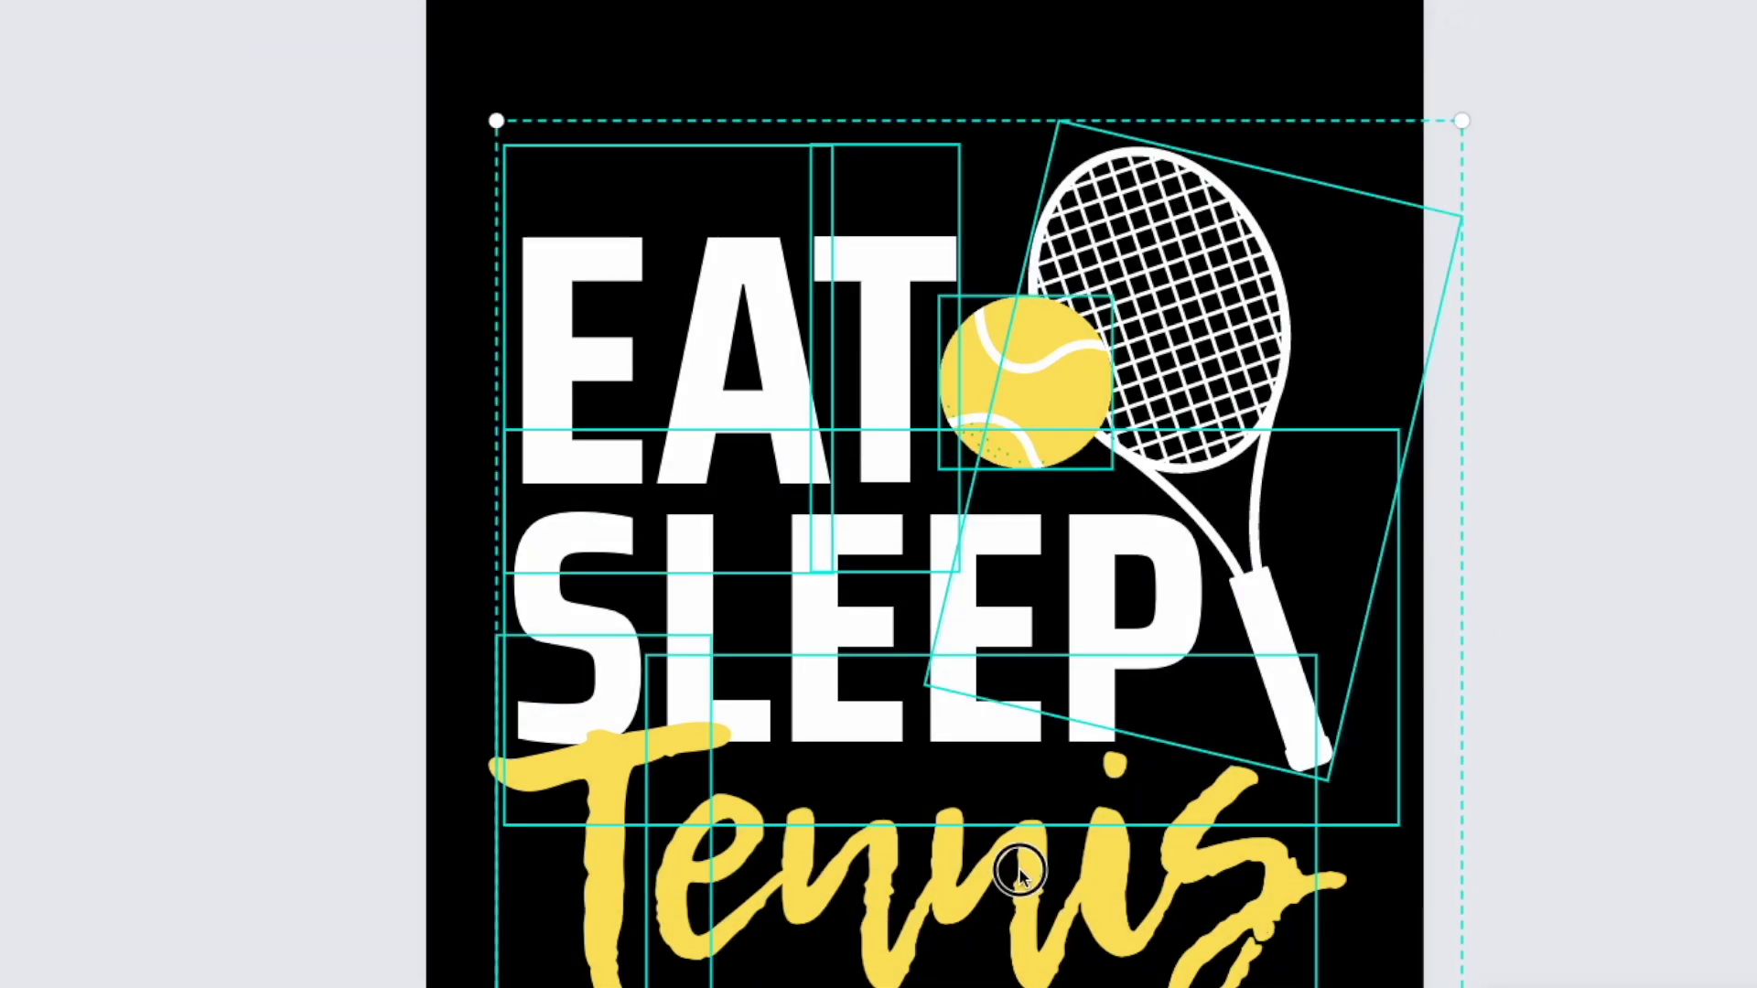
scroll(1012, 833, "down", 2)
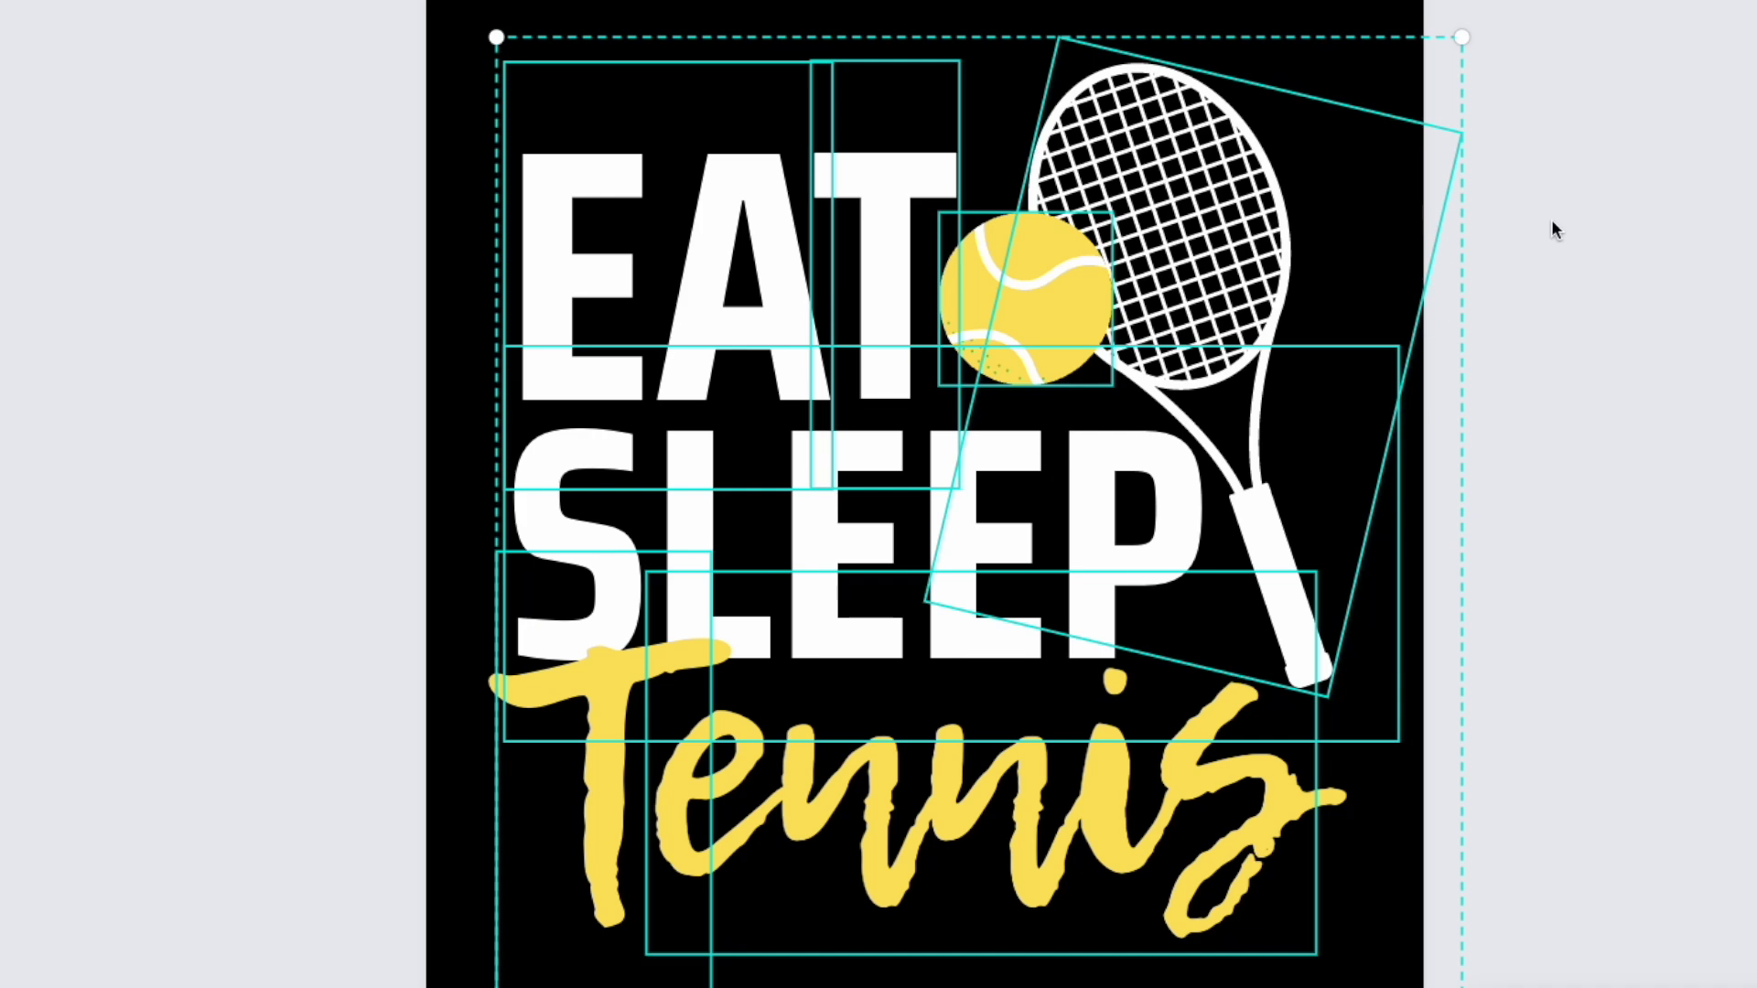
left_click(1636, 341)
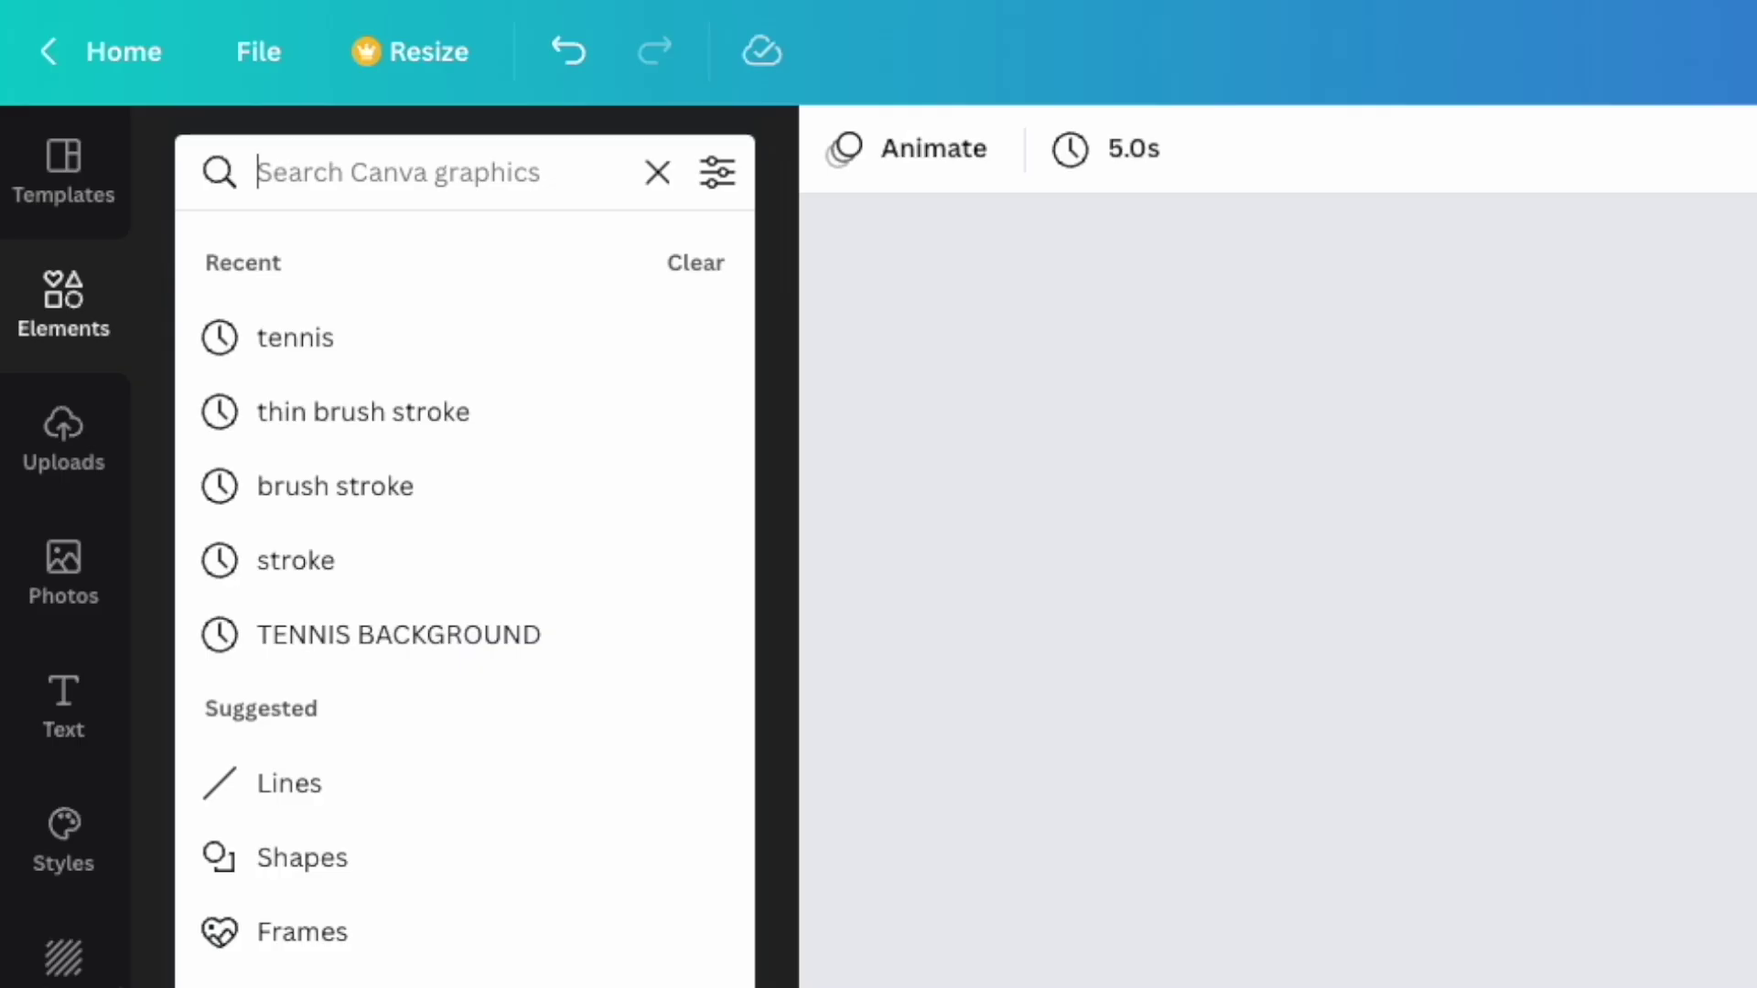
- Search the graphics for "thin brush stroke"
type("thin g")
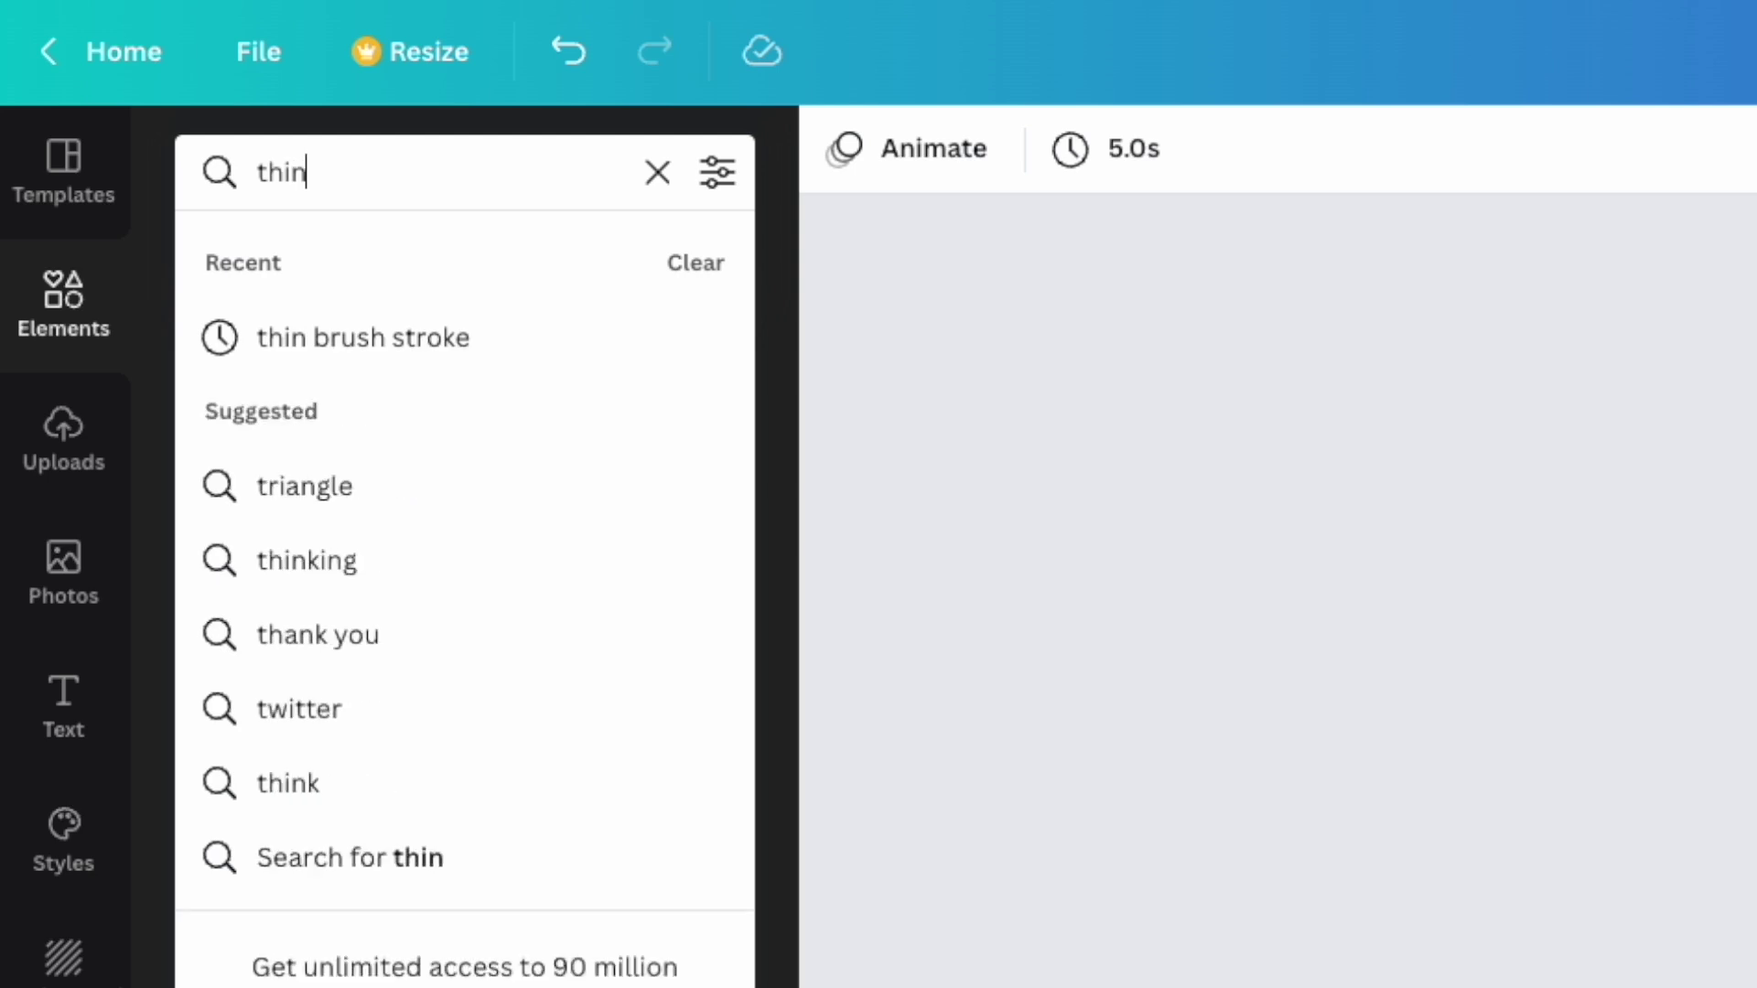
key("BackSpace")
key("BackSpace")
type("brush st")
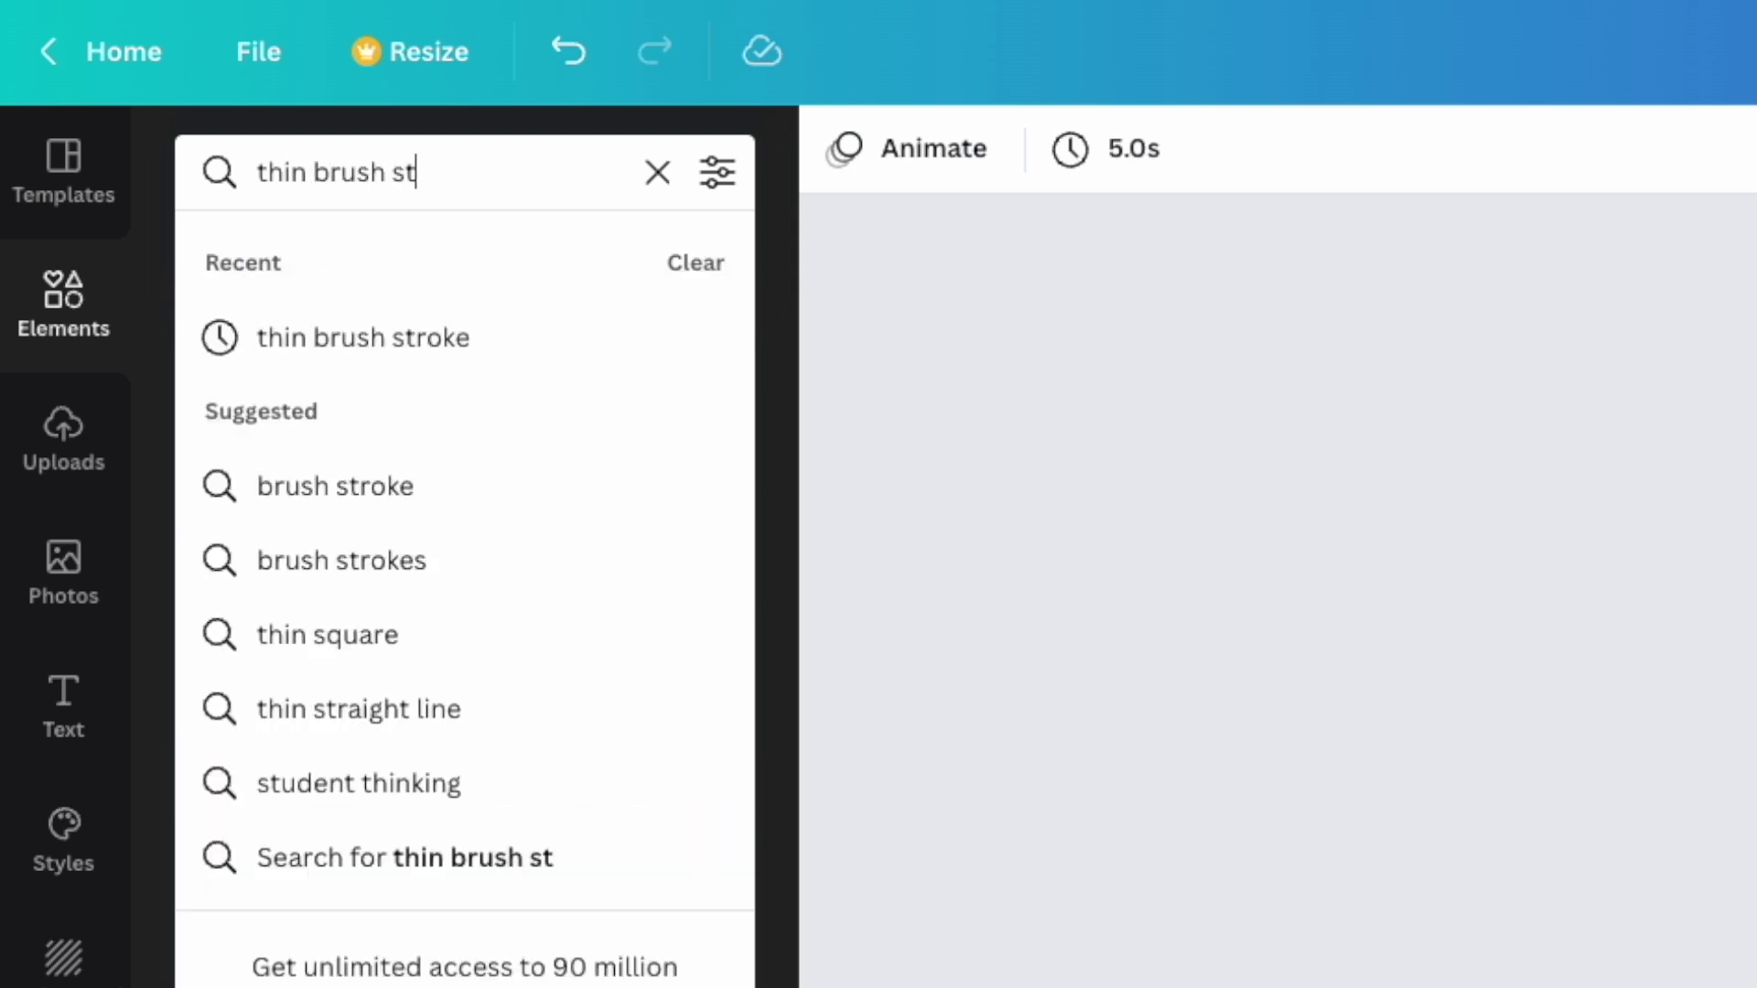
type("oke")
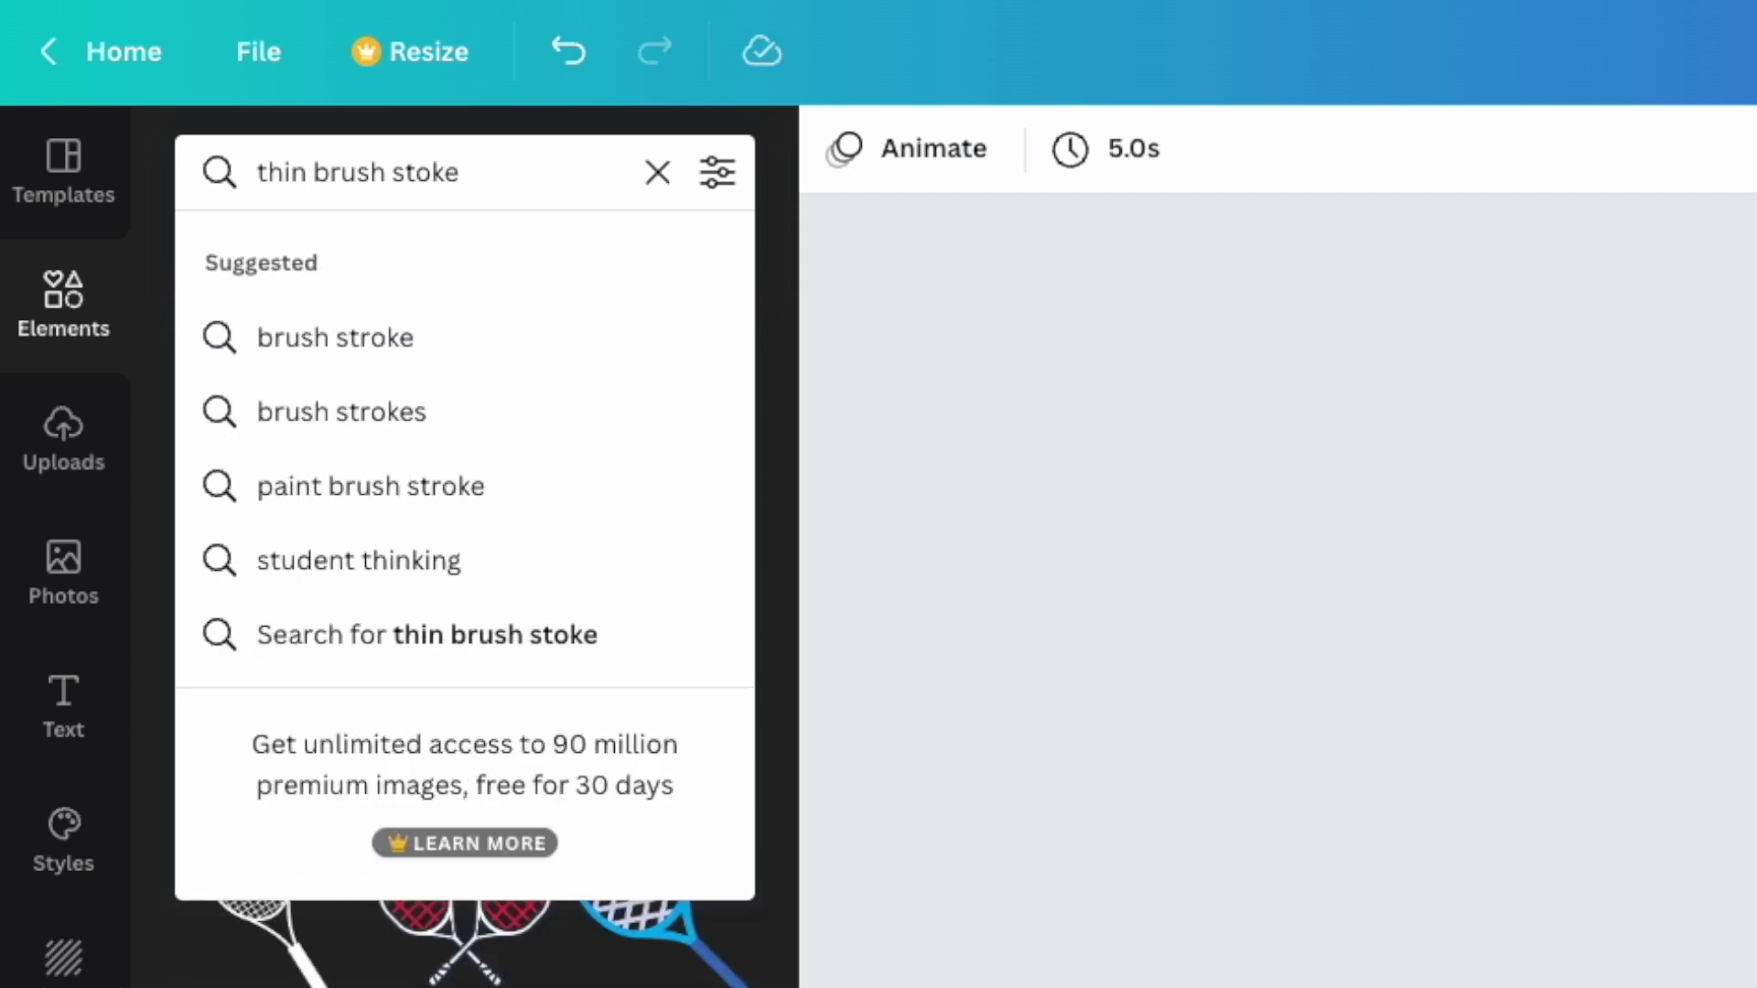
key("Return")
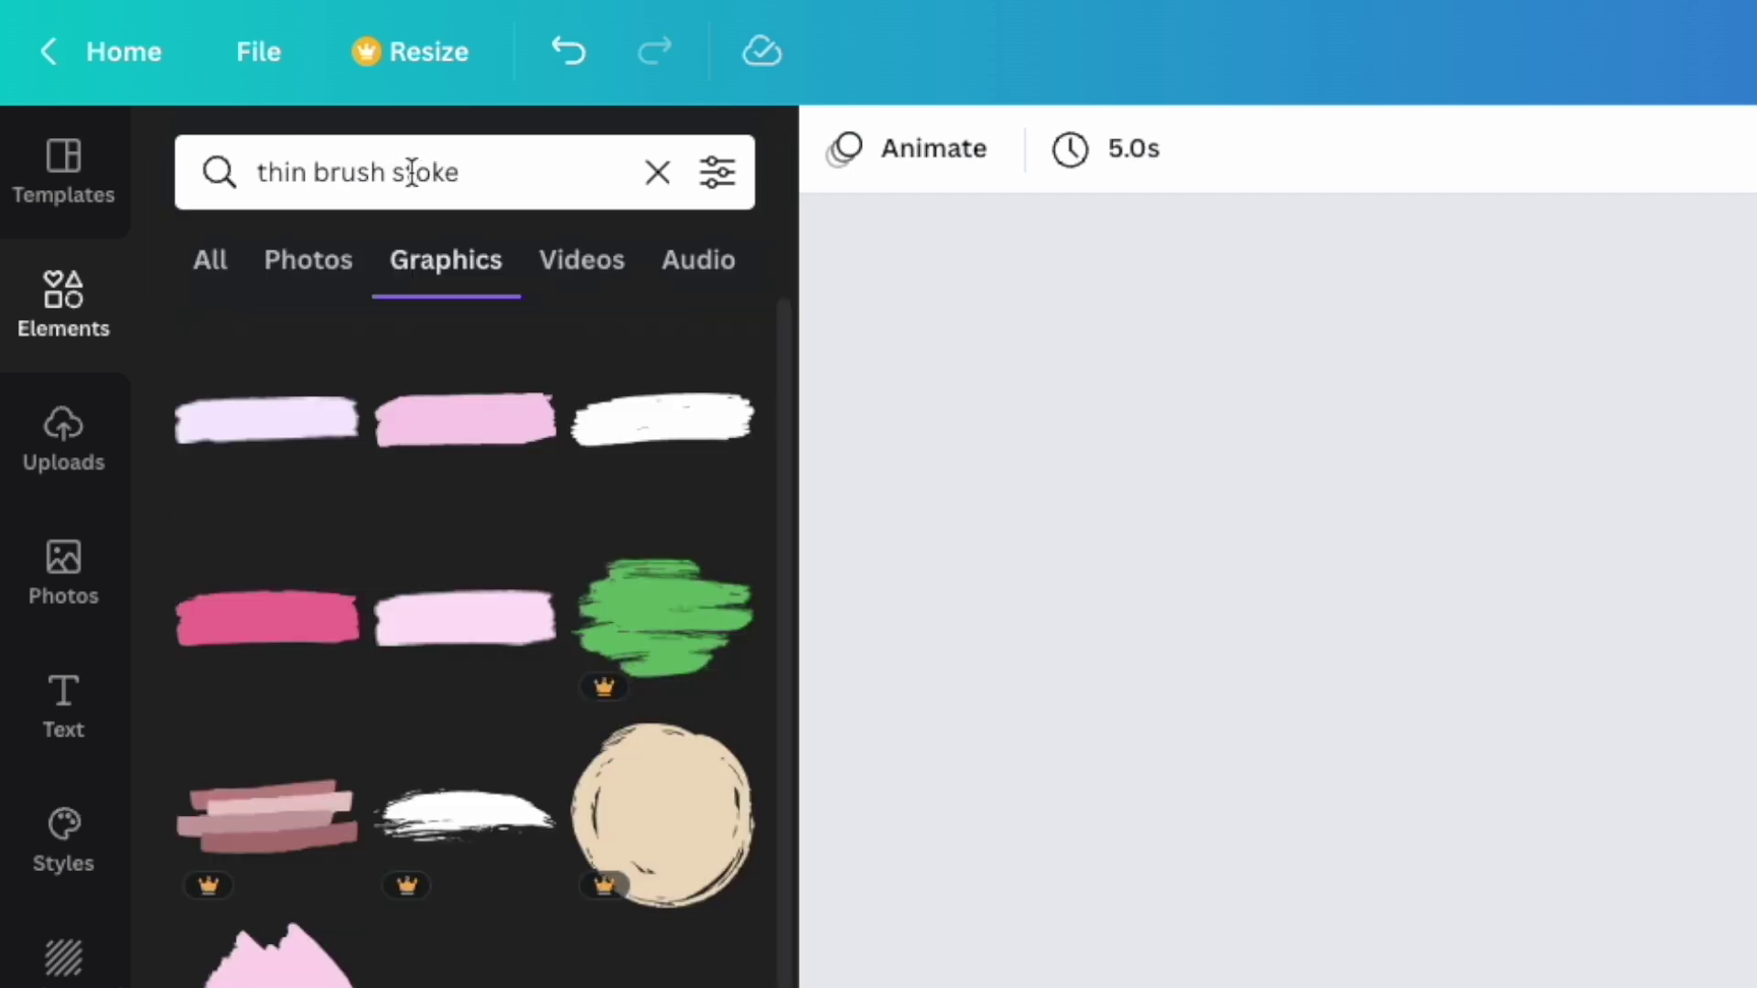
left_click(412, 172)
type("r")
key("Return")
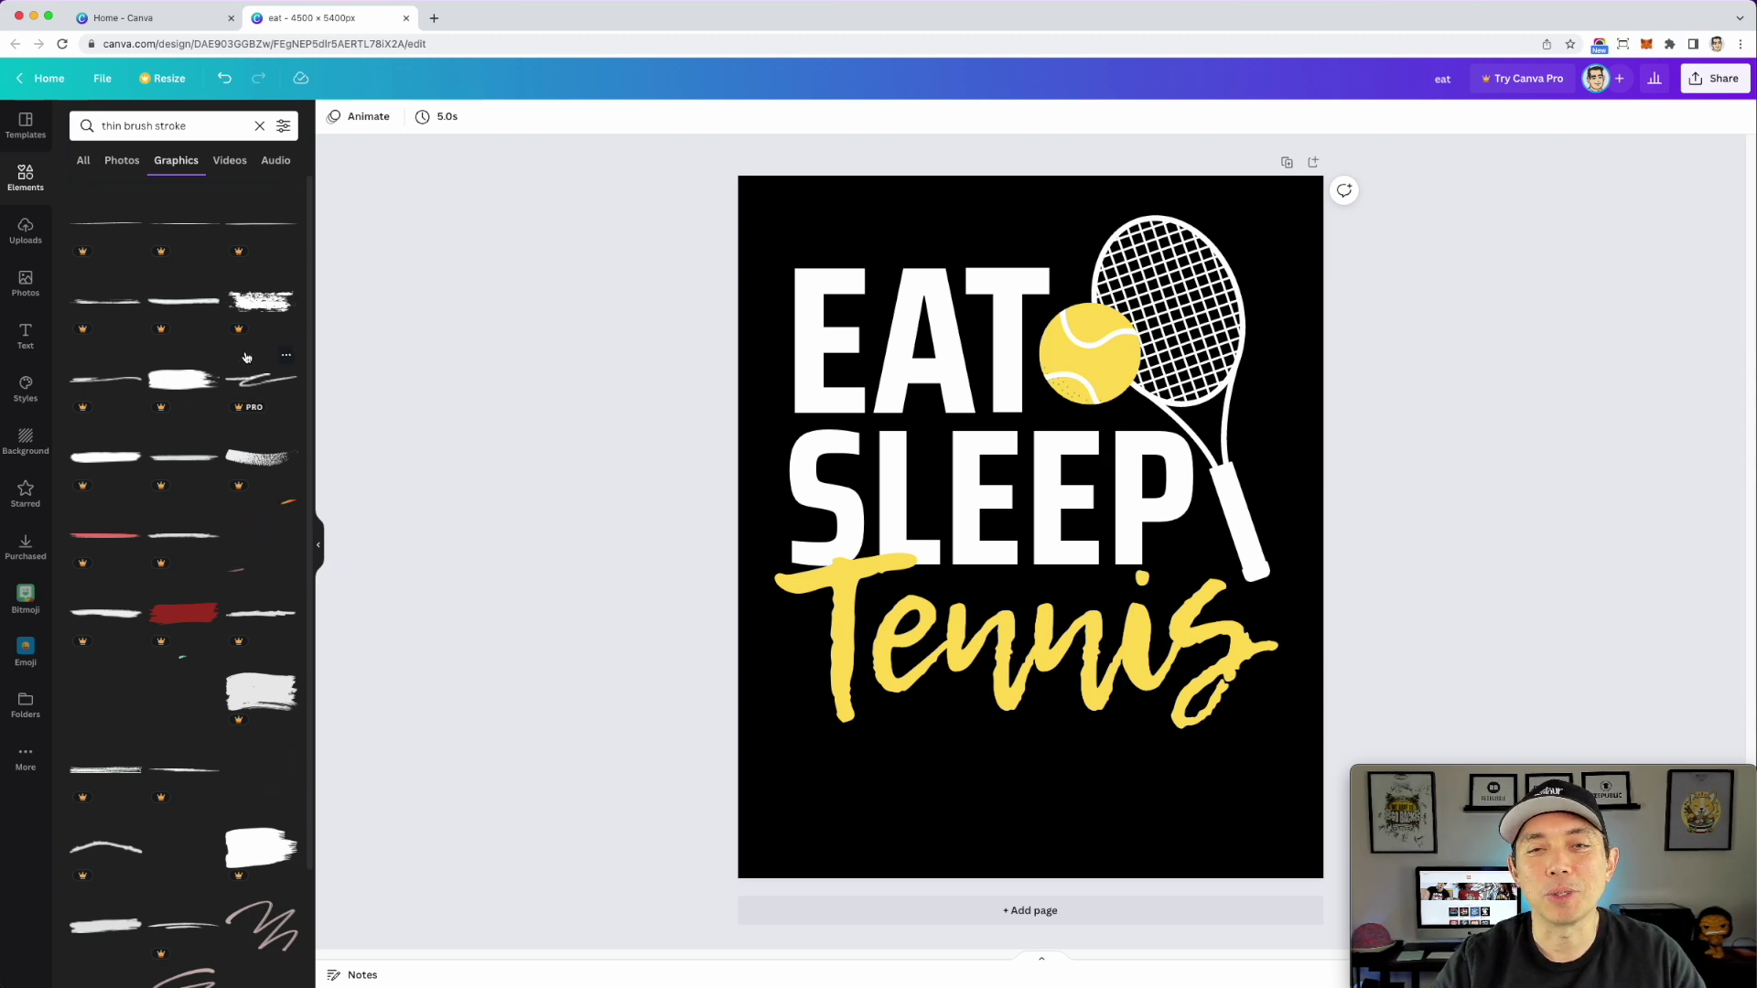
- Browse the brush stroke graphics and add the thin double diagonal stroke to the design
scroll(245, 355, "down", 5)
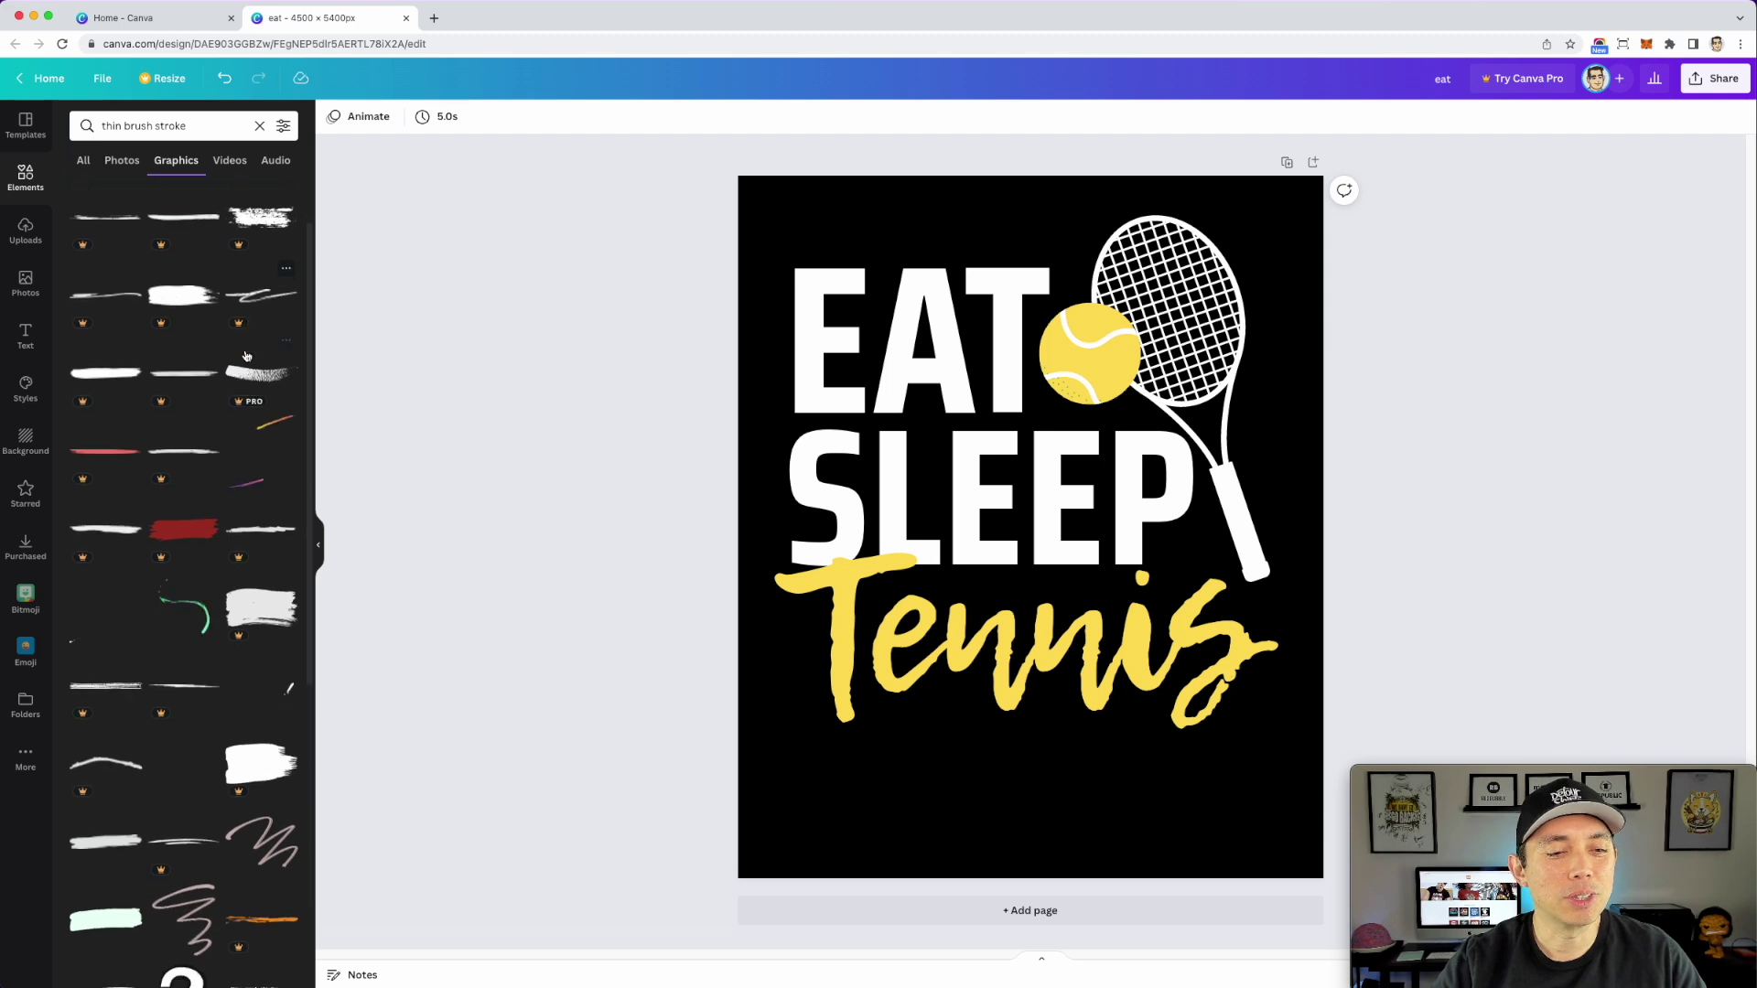
scroll(245, 355, "down", 5)
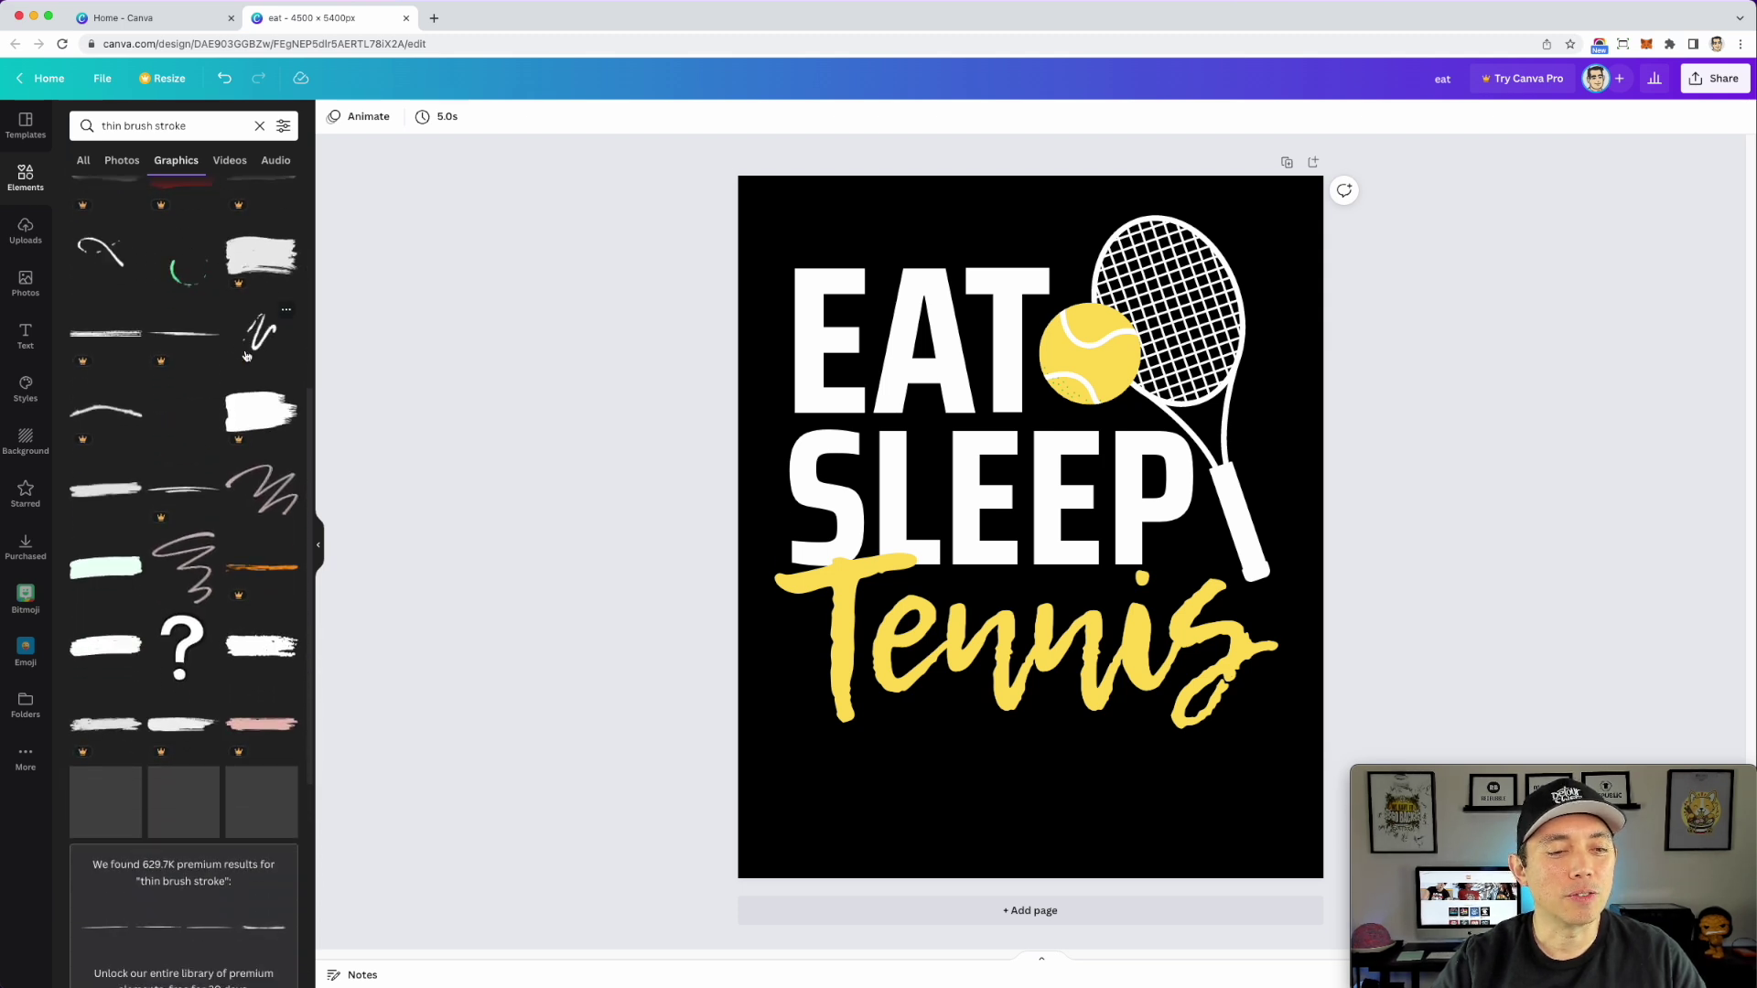
scroll(245, 355, "down", 3)
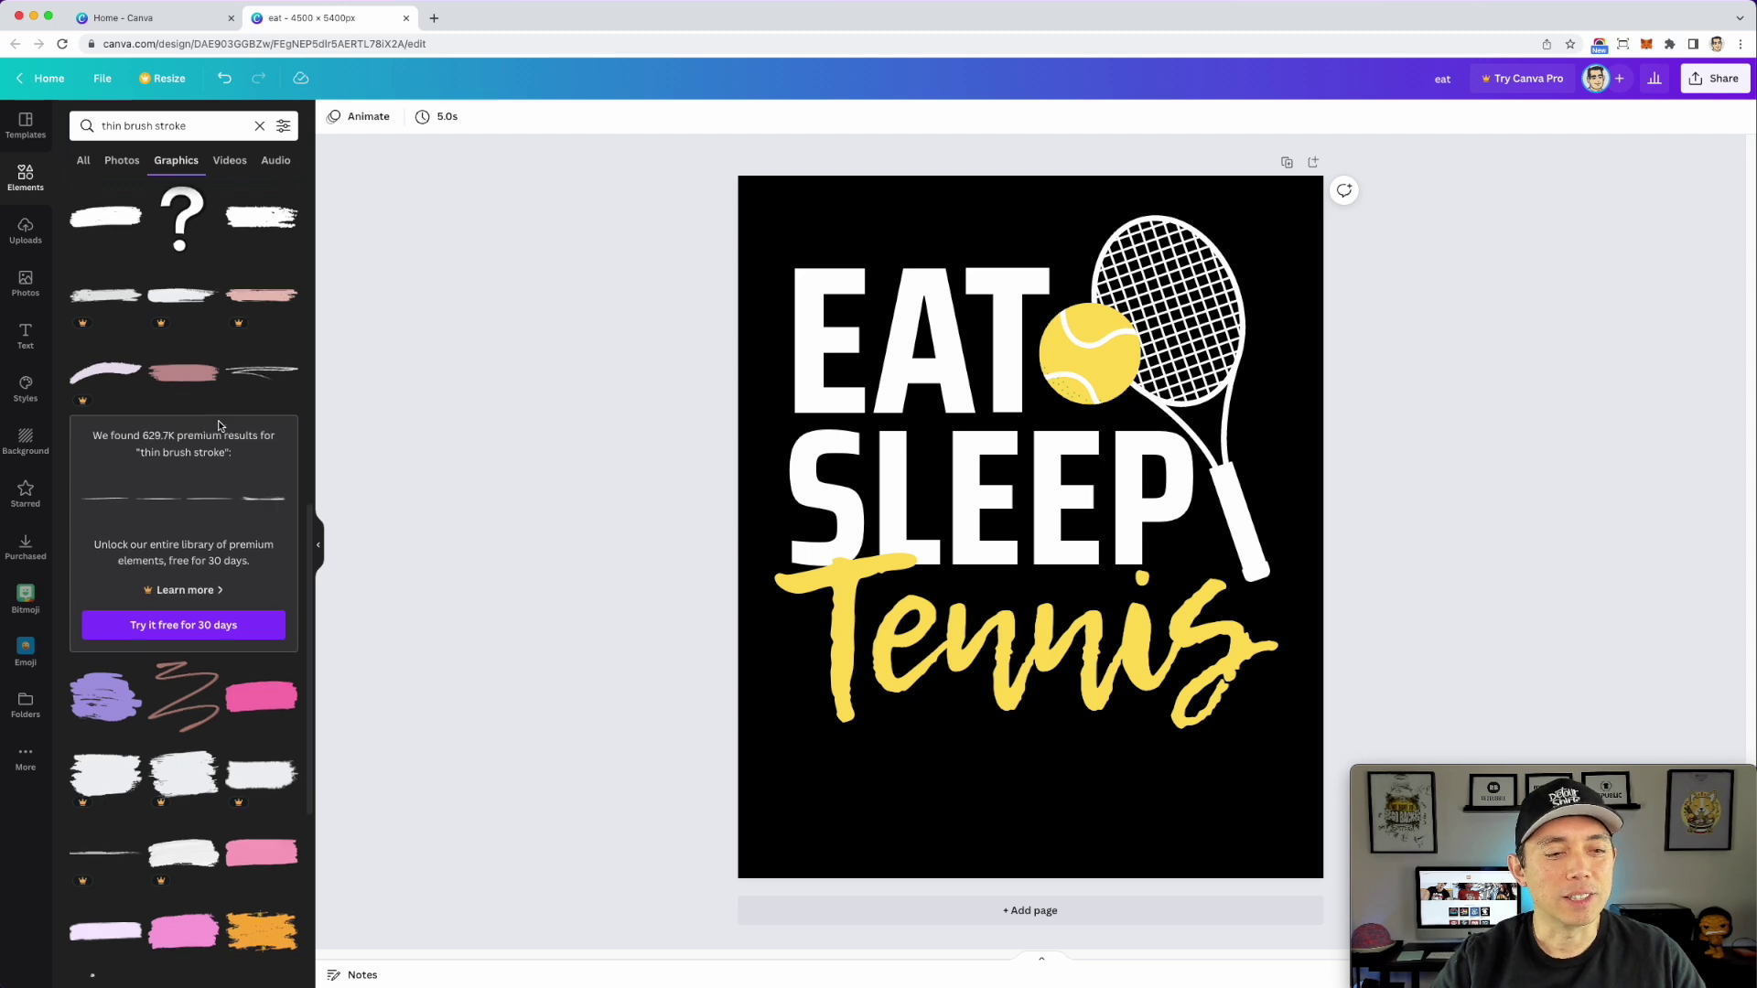
scroll(210, 446, "down", 2)
scroll(224, 439, "down", 1)
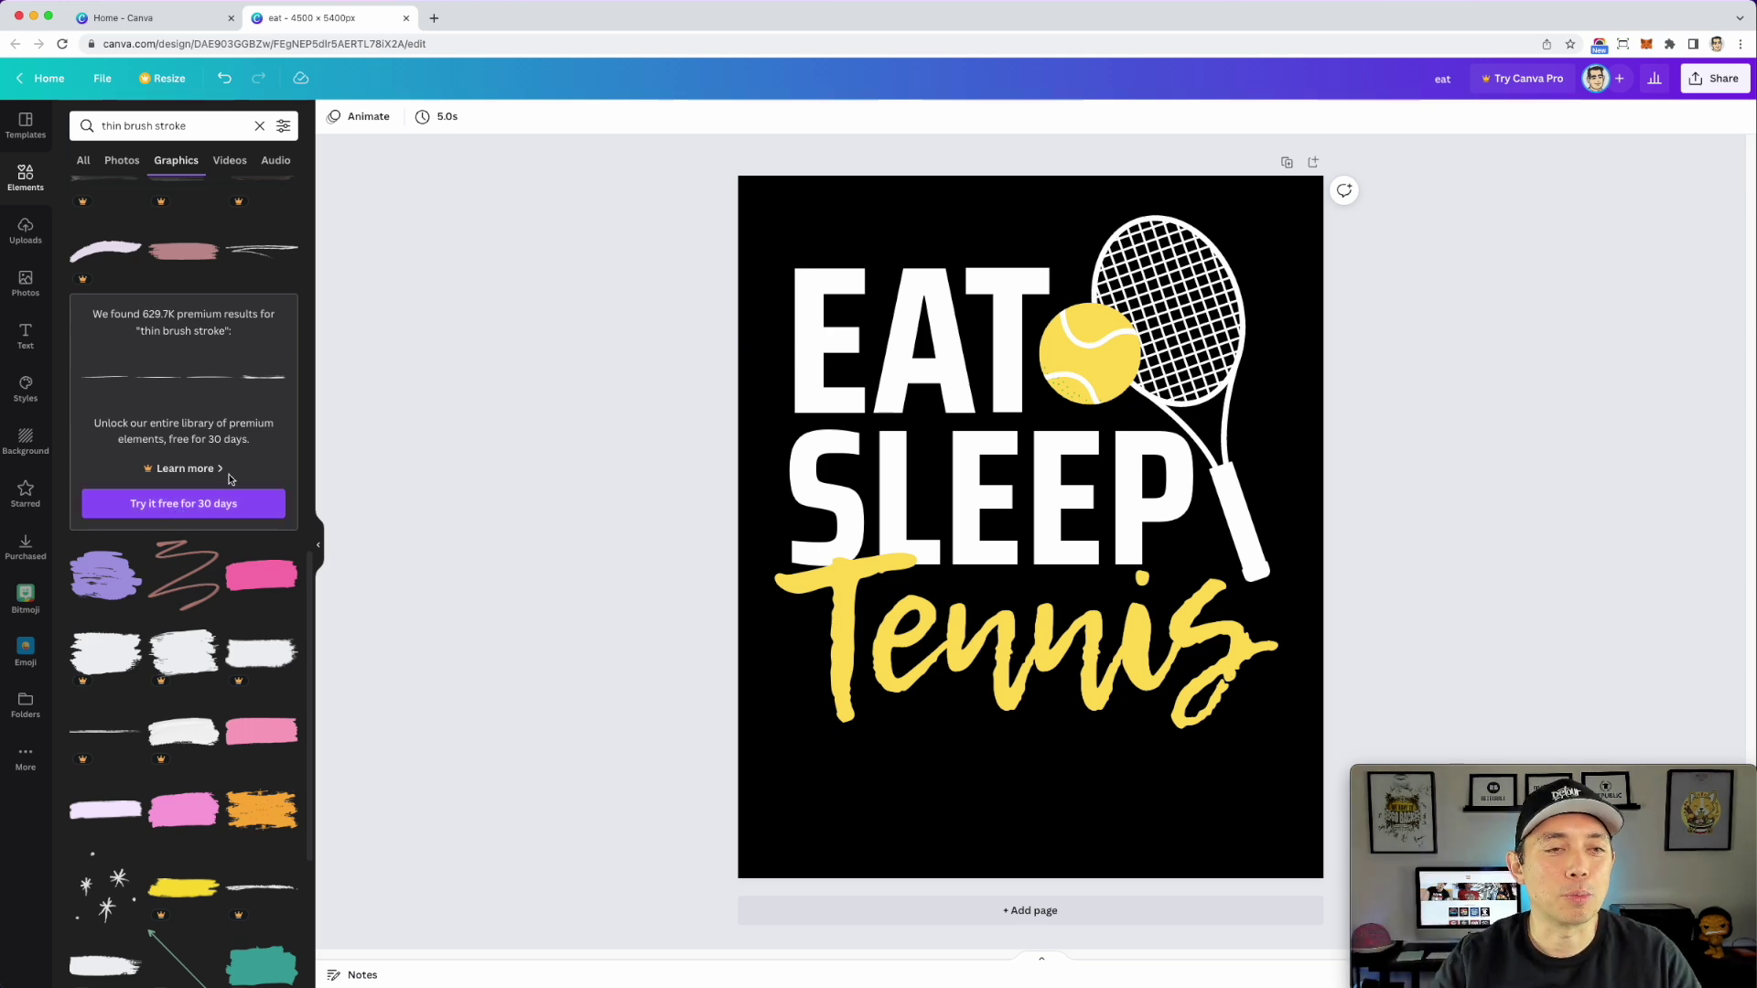
scroll(224, 490, "down", 5)
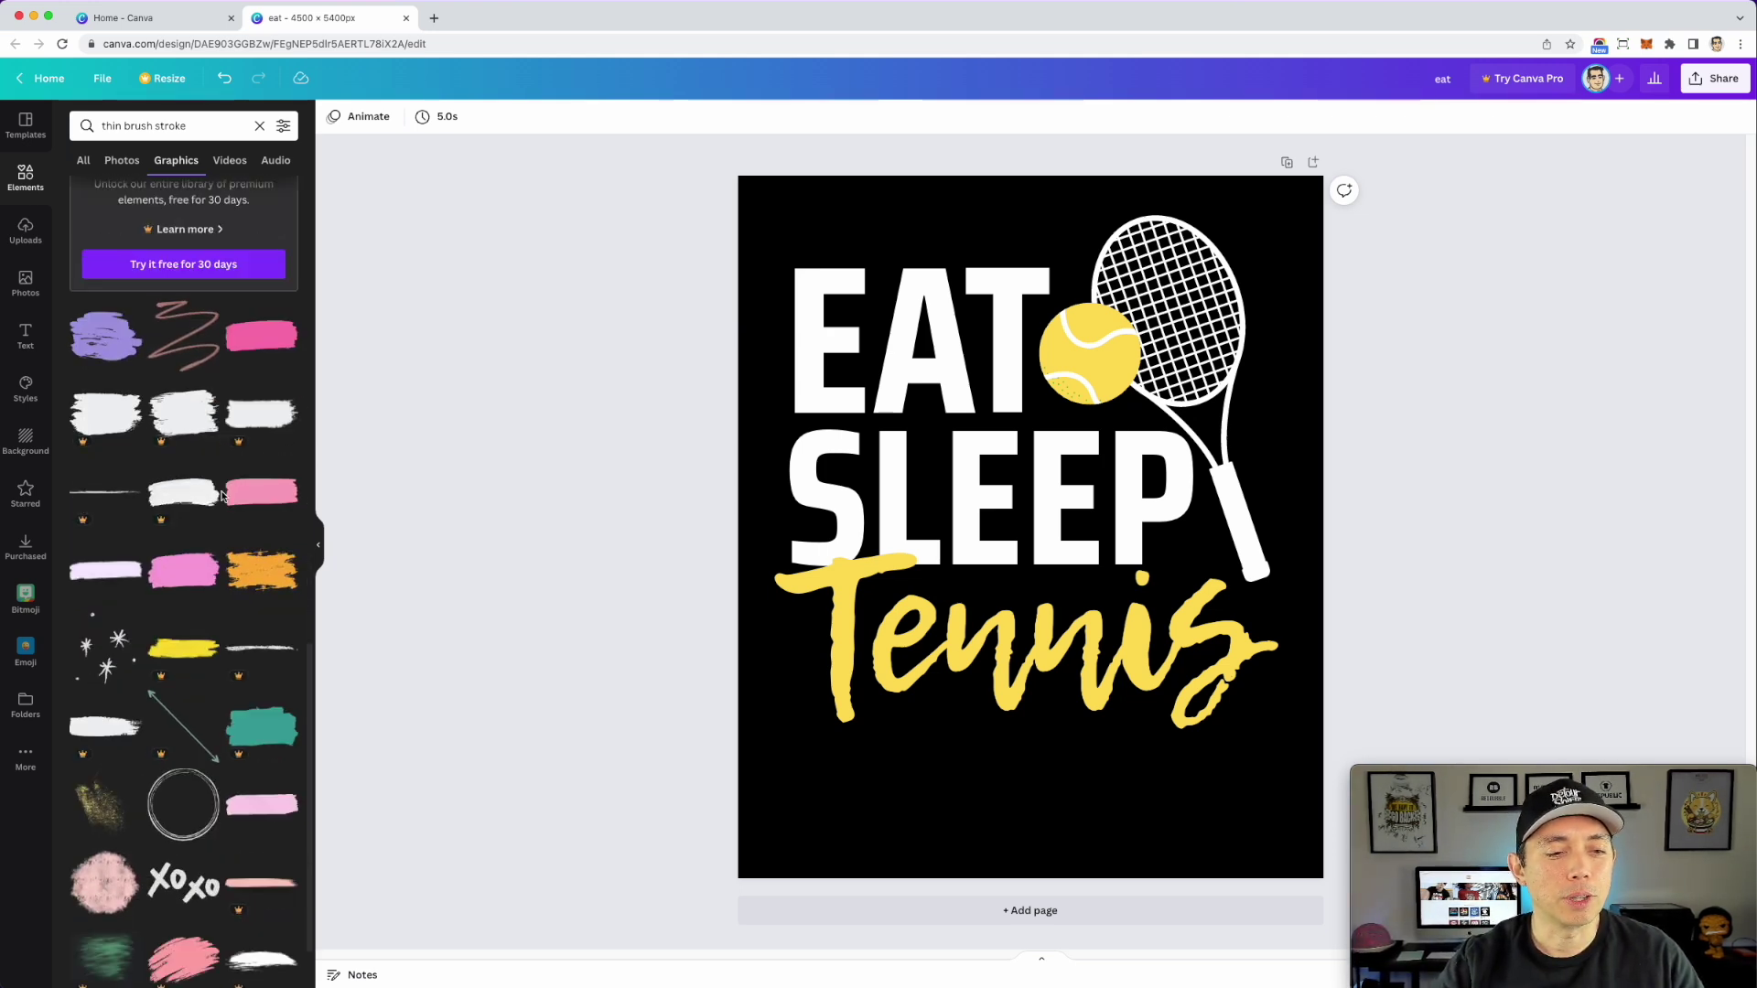
scroll(223, 495, "down", 10)
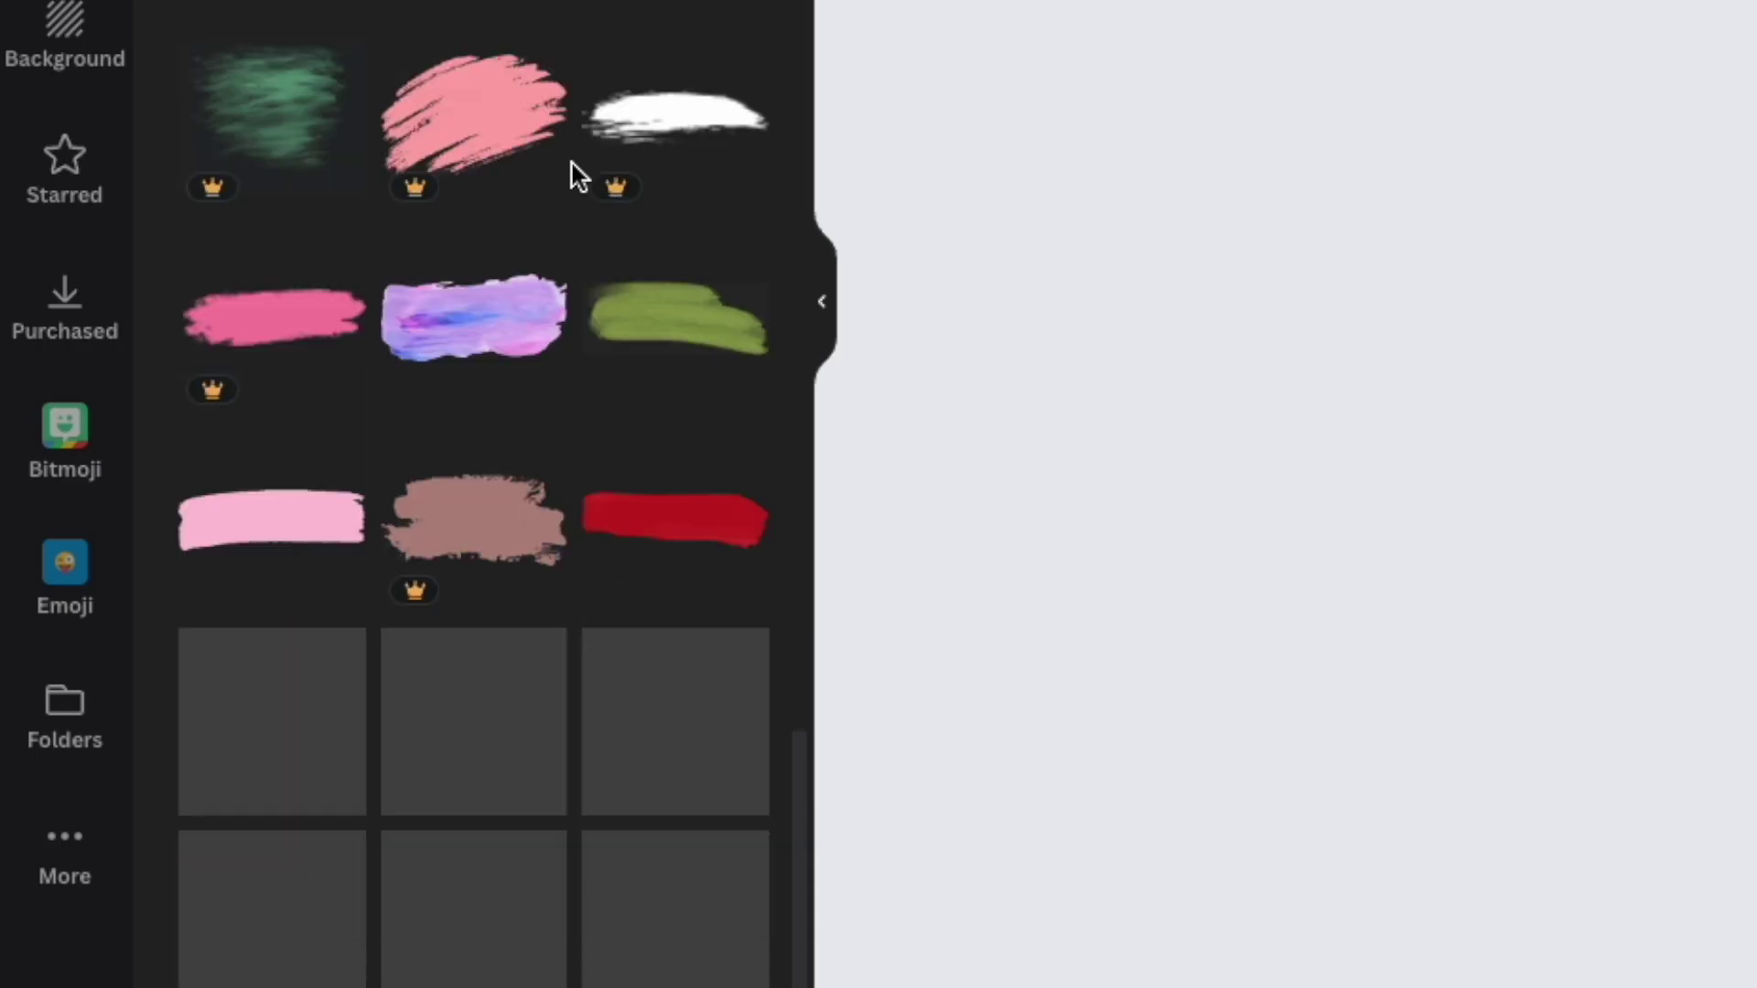
scroll(573, 163, "down", 9)
scroll(566, 183, "down", 10)
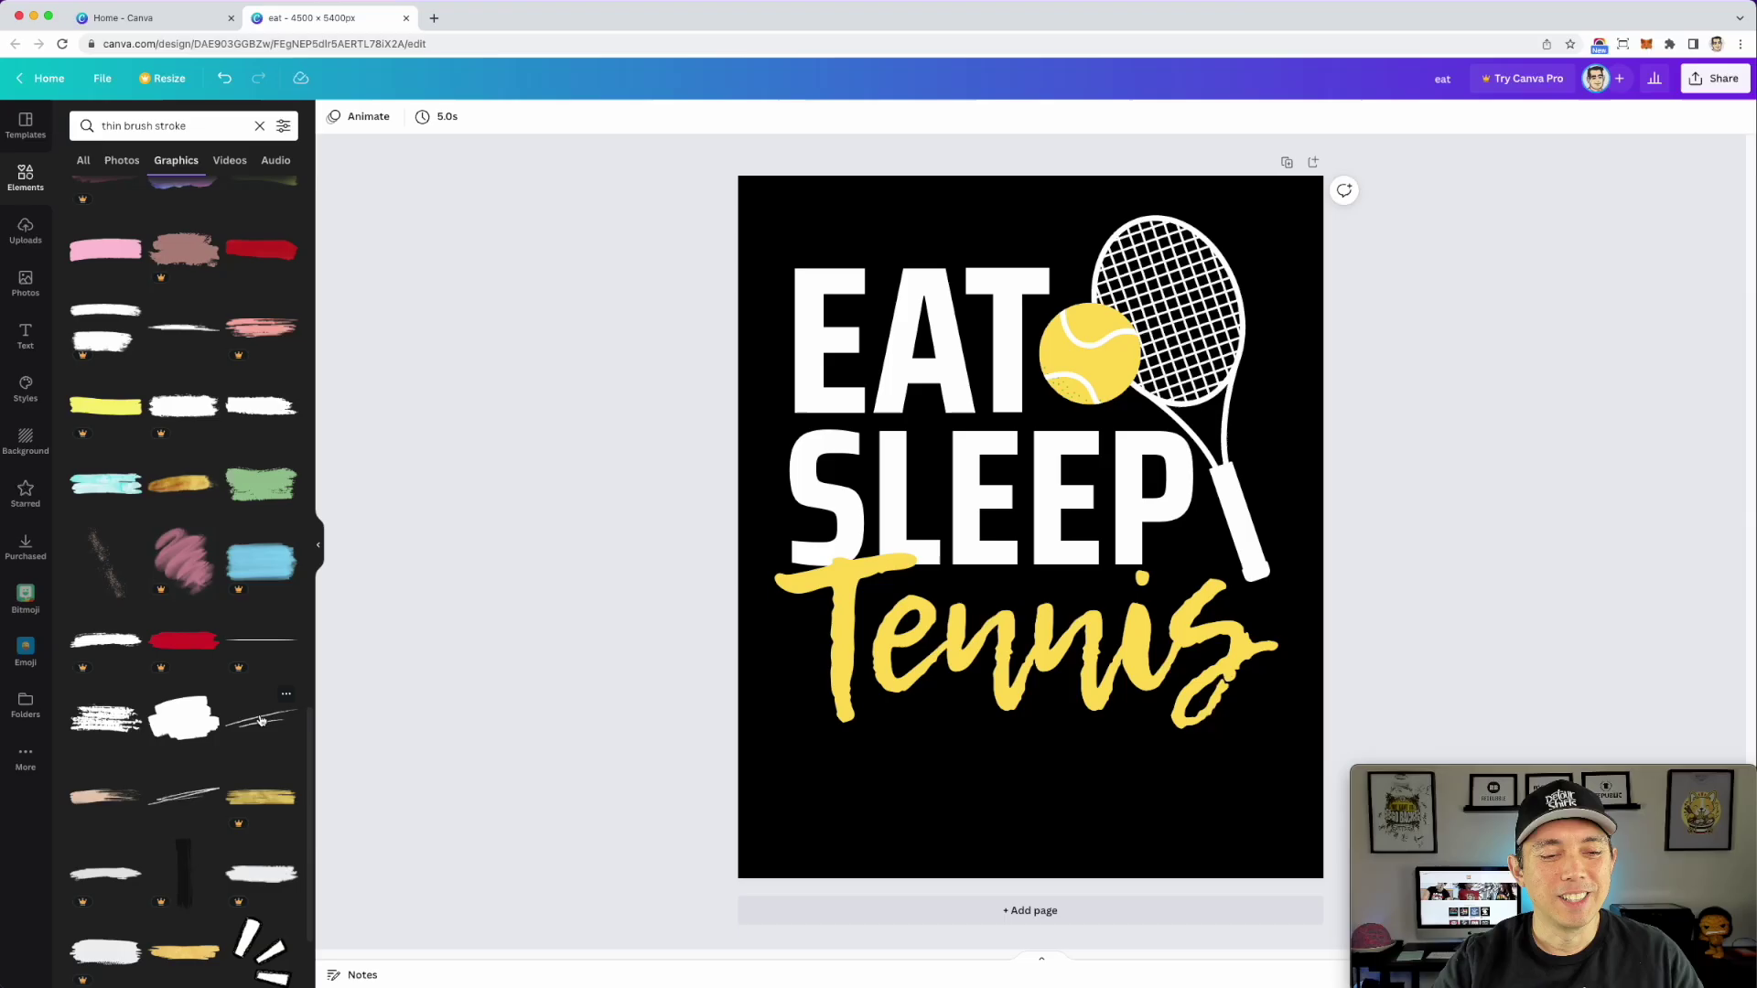
left_click(638, 768)
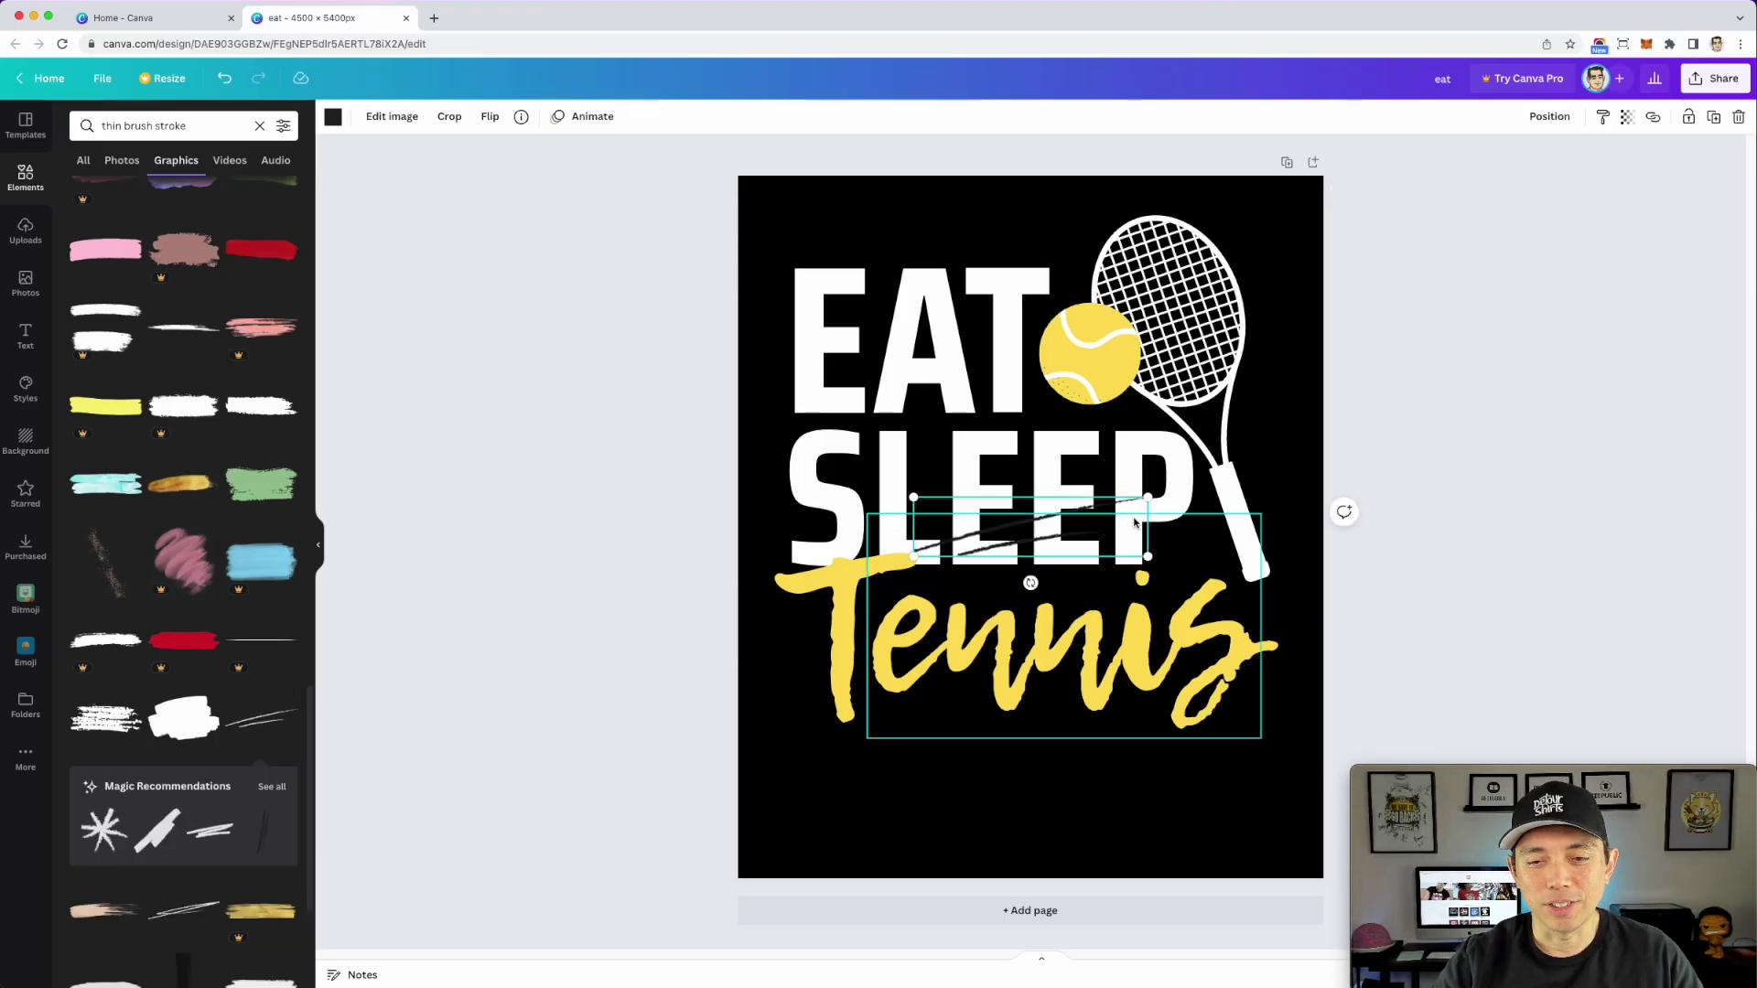
- Recolor the added brush stroke yellow, enlarge it and rotate it clockwise until its lines run nearly horizontal
left_click(333, 116)
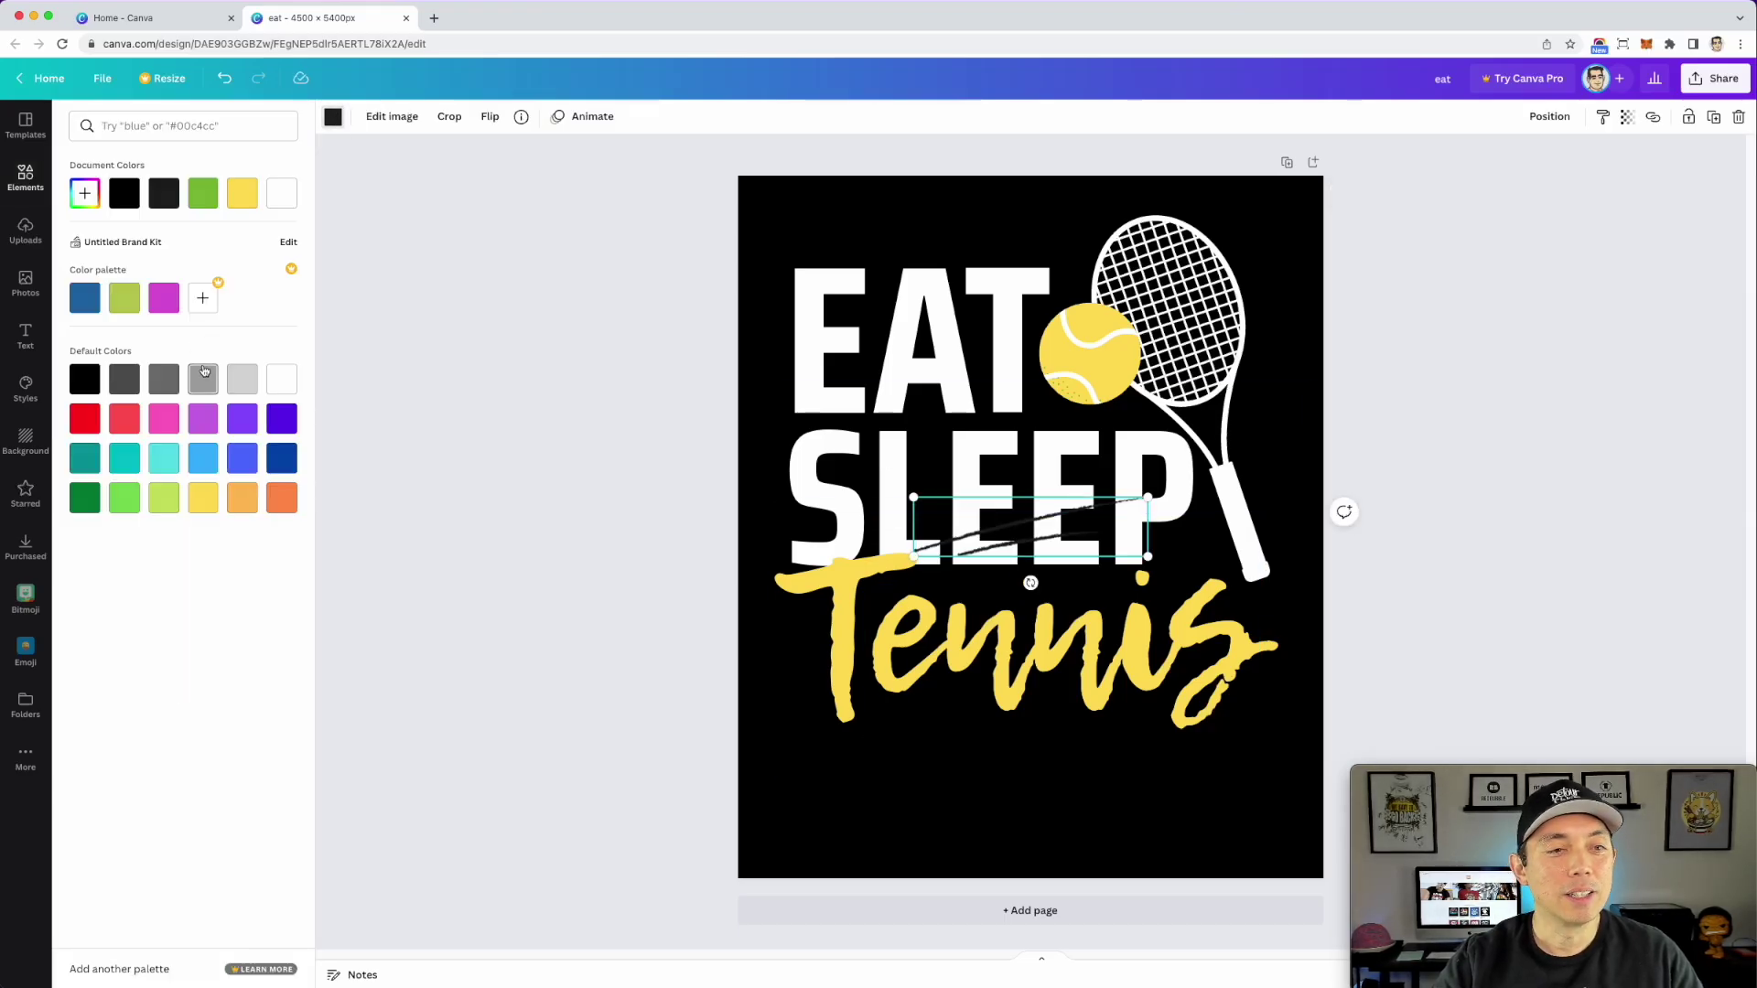
left_click(217, 493)
left_click_drag(1148, 556, 1261, 586)
left_click_drag(1074, 616, 1067, 608)
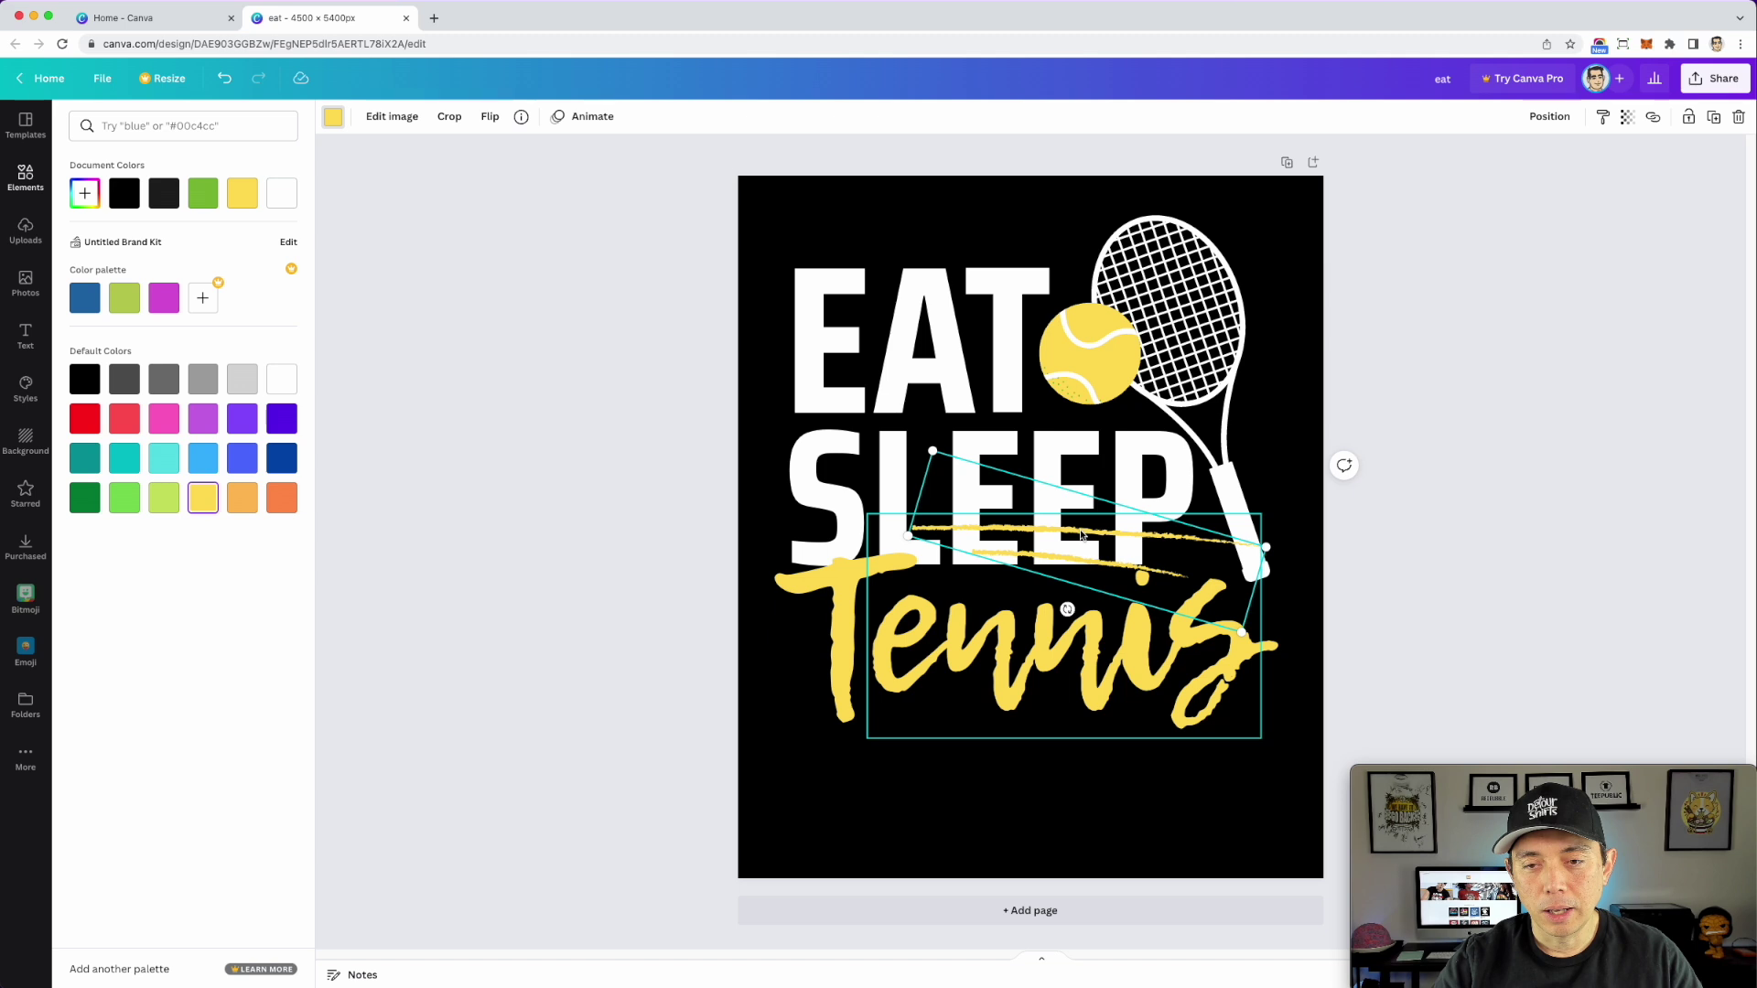
left_click(1083, 536)
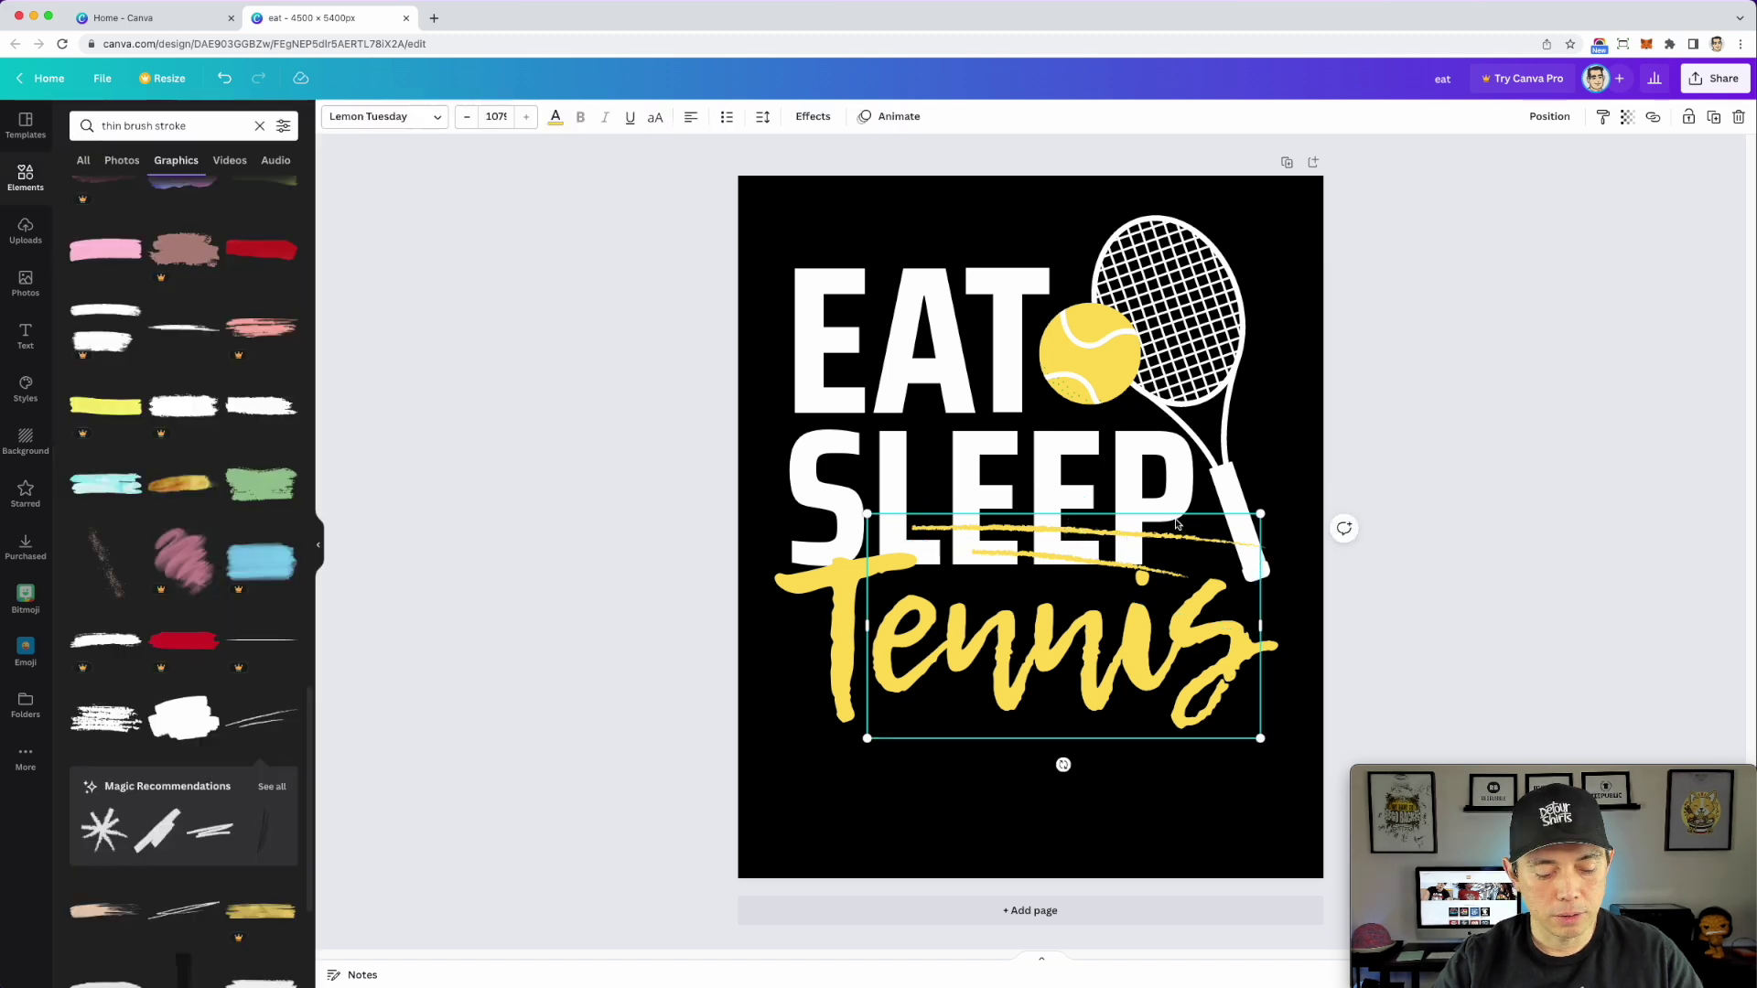
- Undo the brush stroke's last rotation and nudge the Tennis text slightly down
key("super+z")
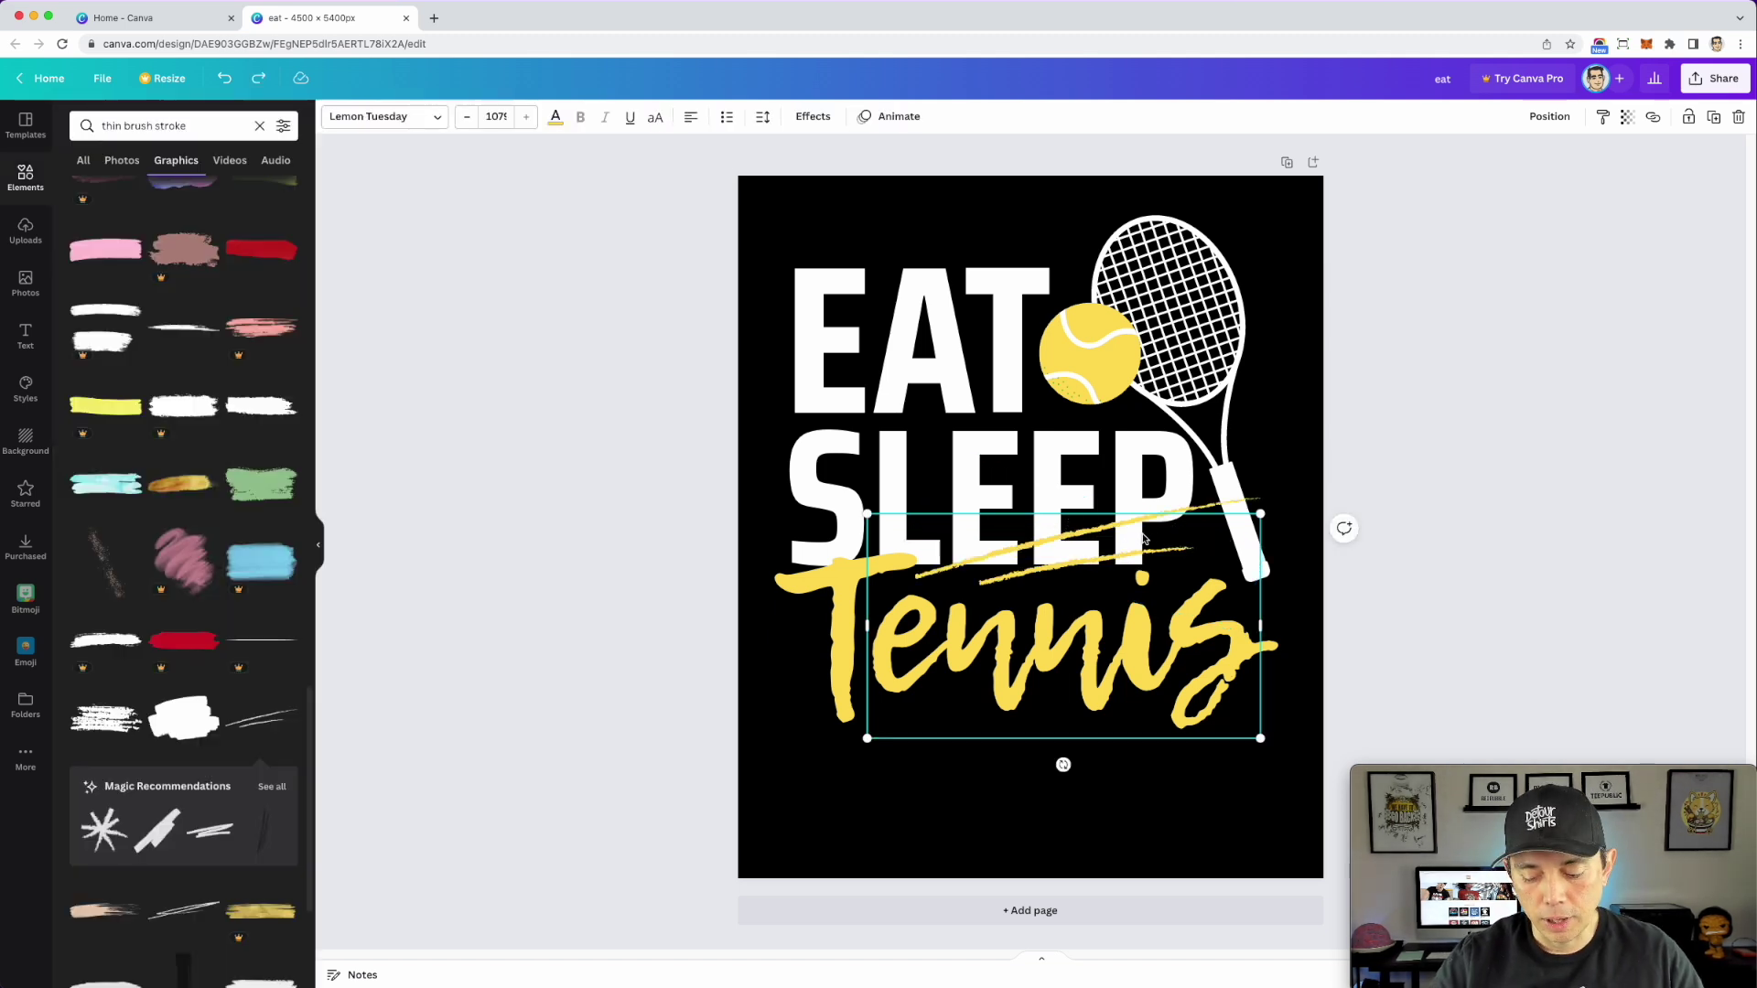
key("Down")
key("Down")
key("Down")
key("Down")
key("Up")
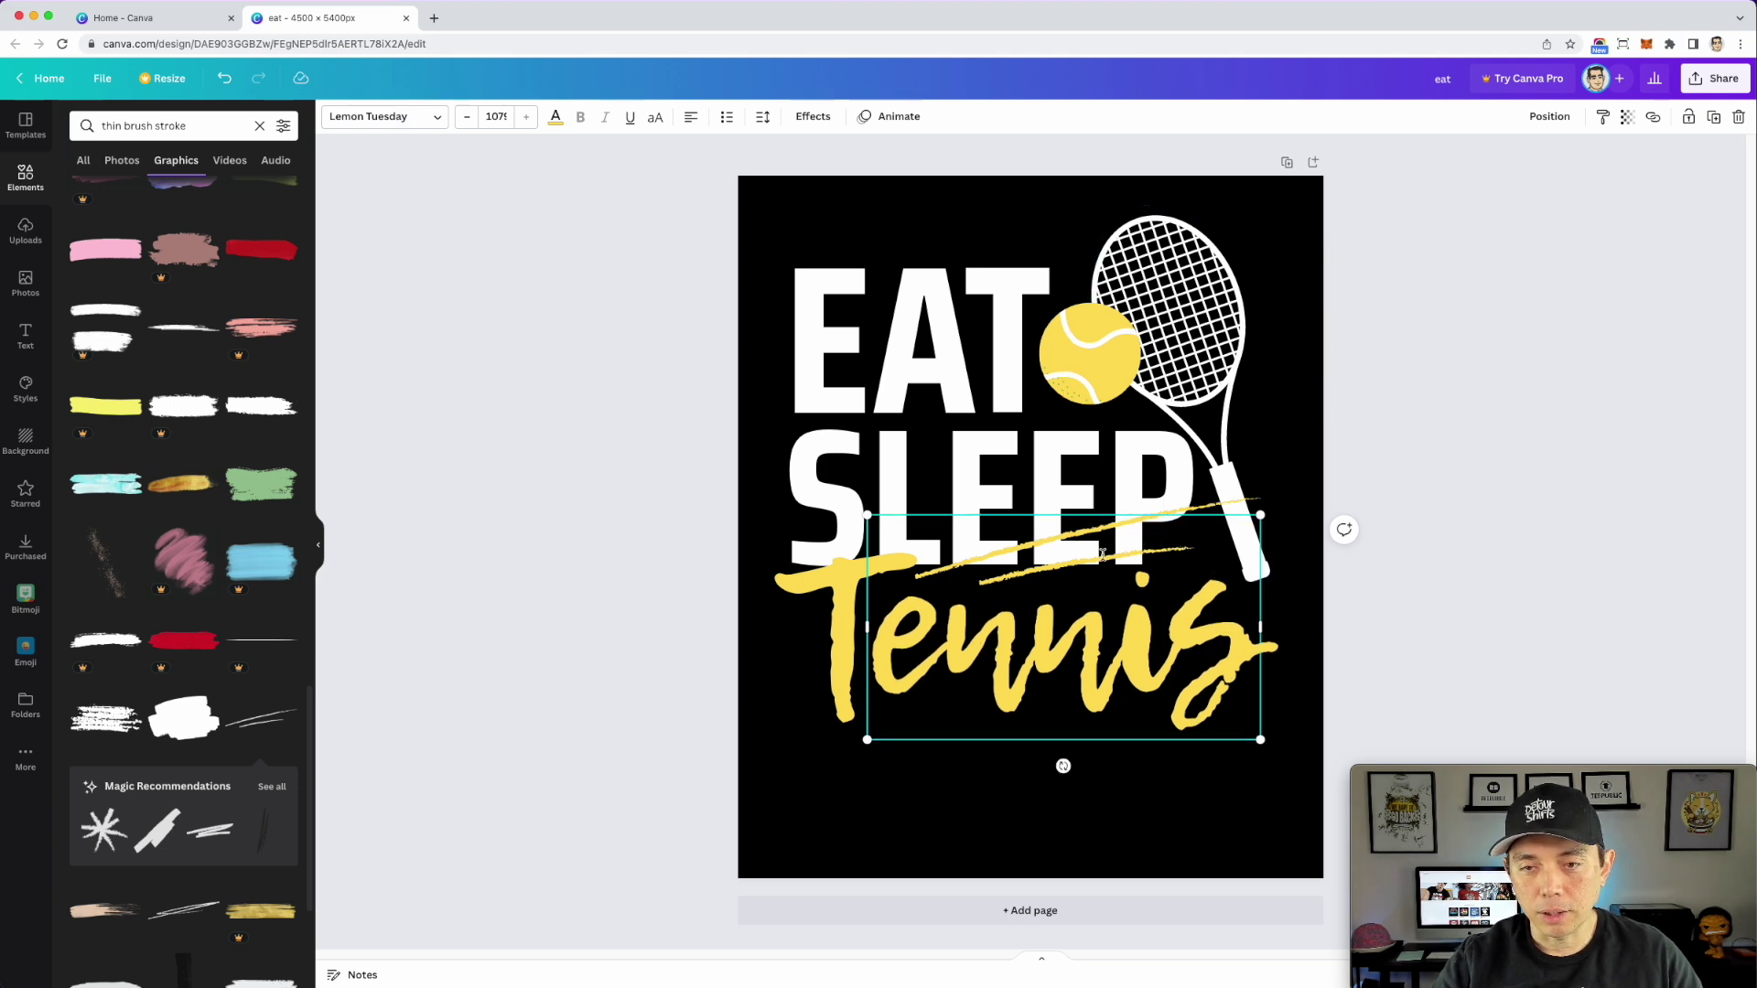
- Select the yellow double brush stroke behind the Tennis text and move it into the empty space below the word
left_click(1385, 451)
left_click(1117, 540)
left_click(1553, 117)
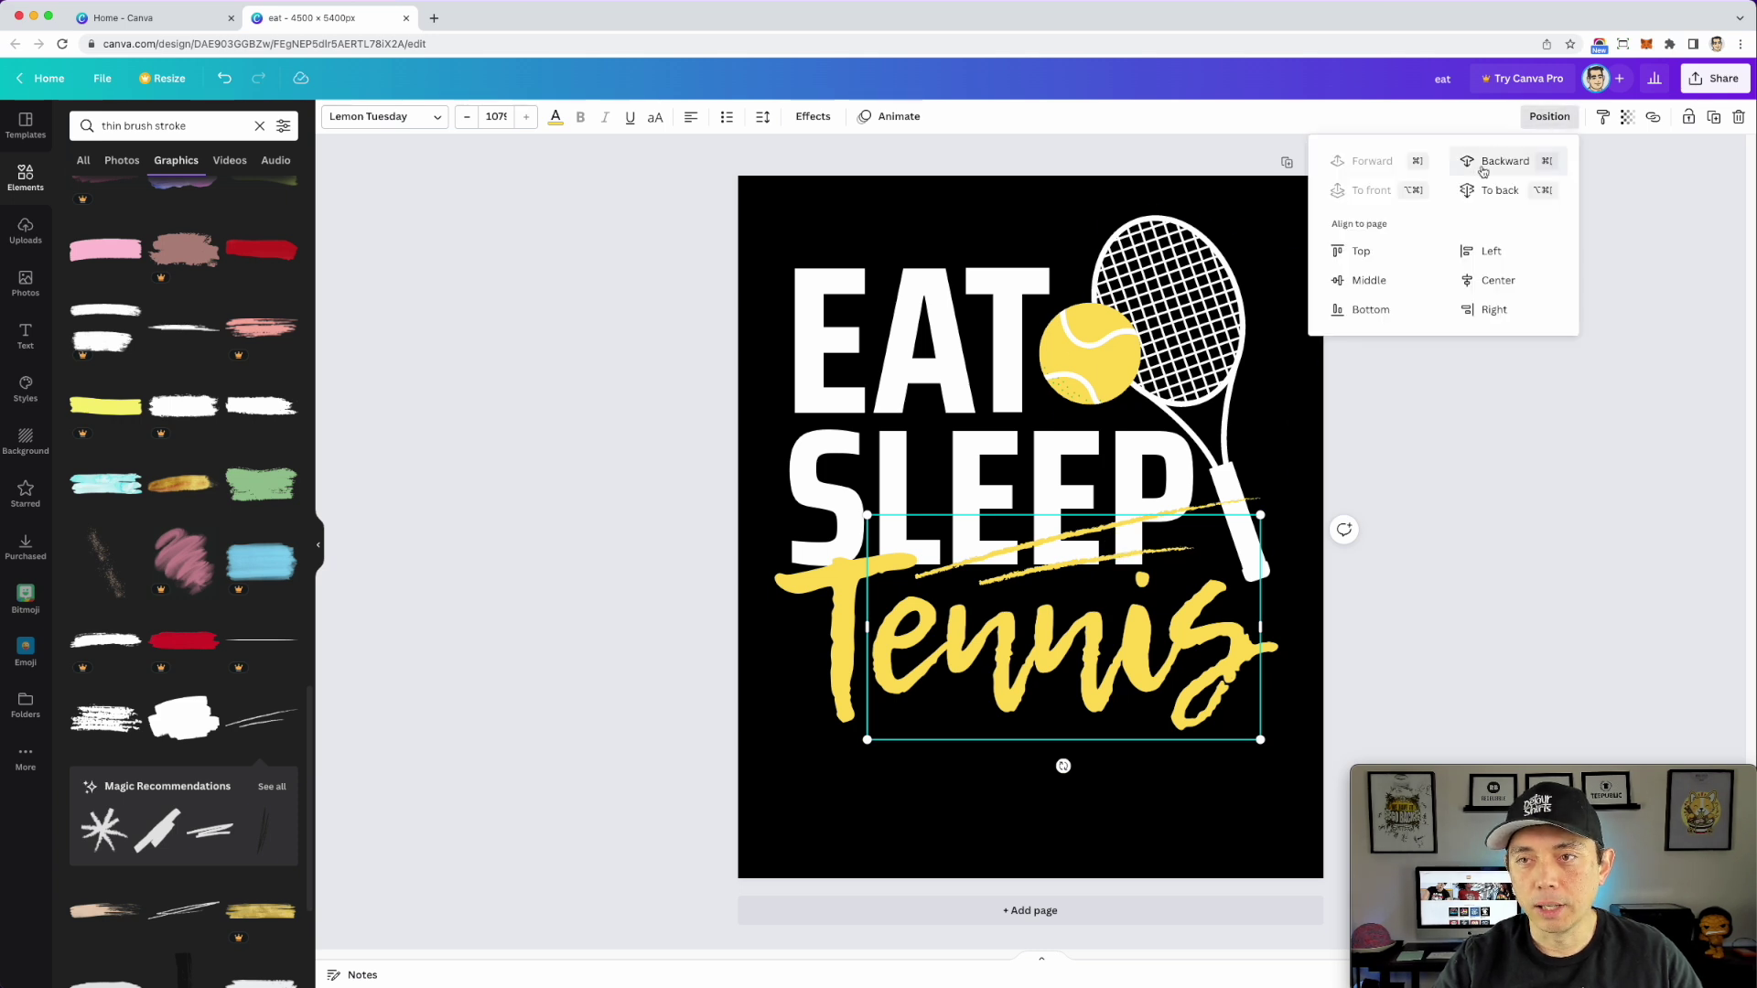
left_click(1080, 540)
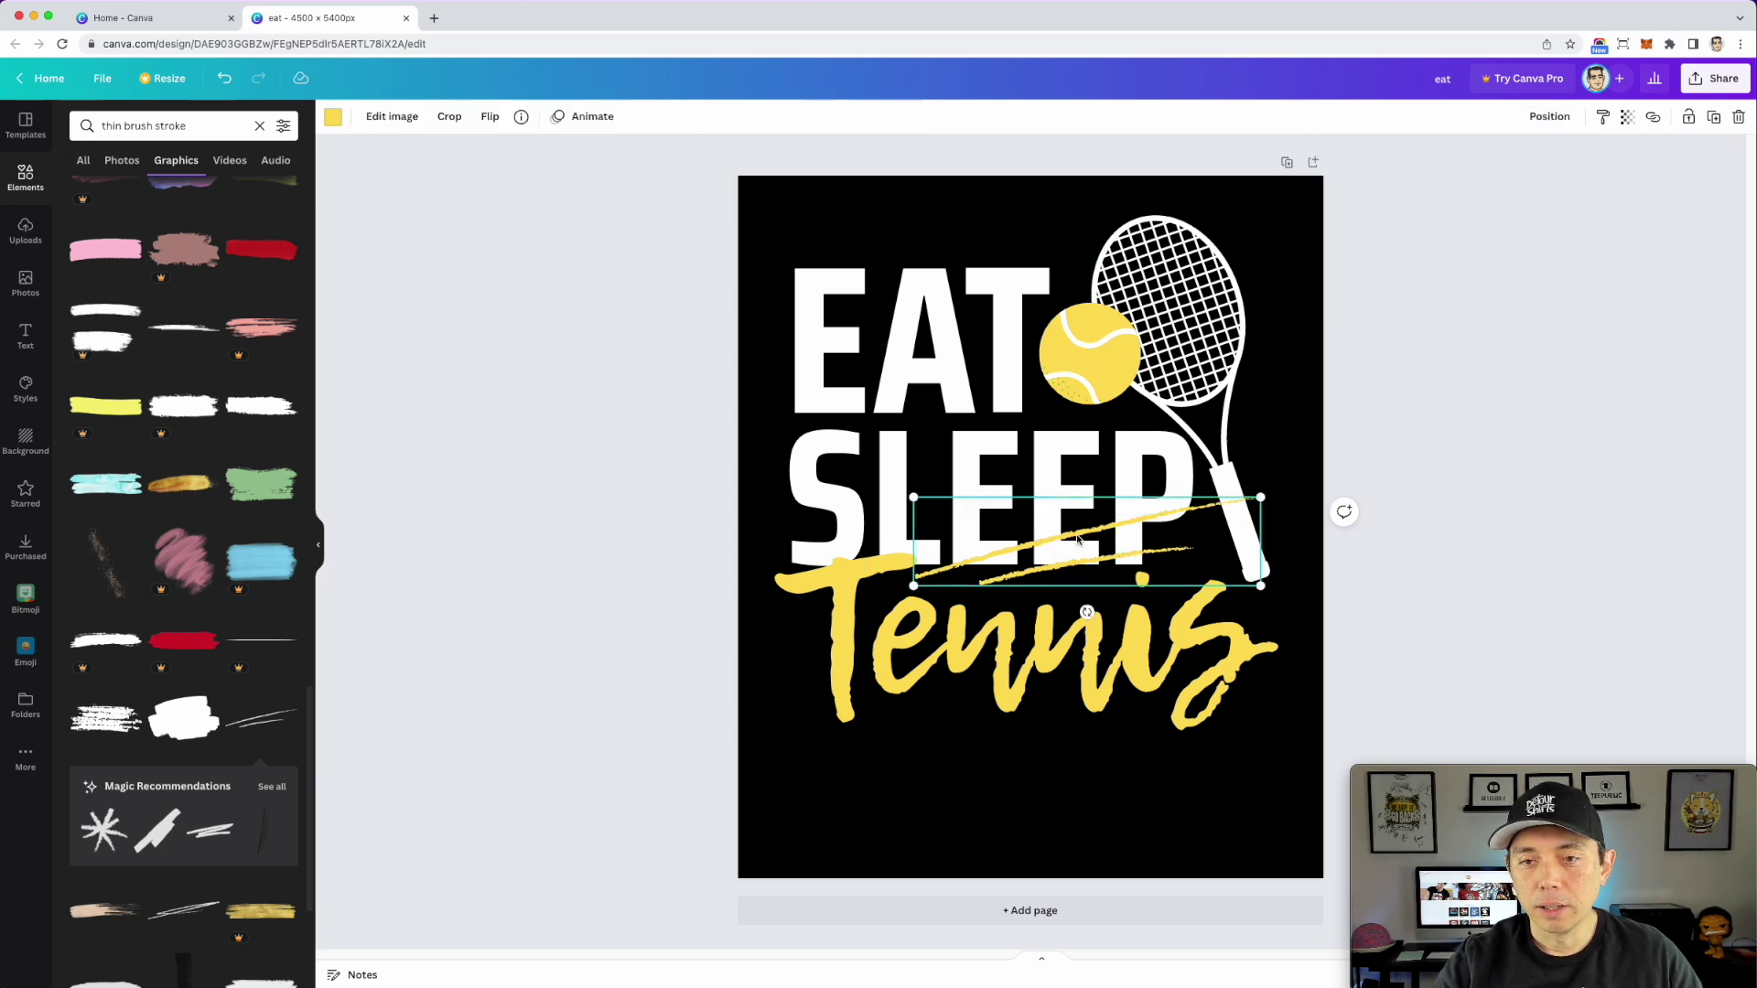
left_click_drag(1072, 535, 1038, 746)
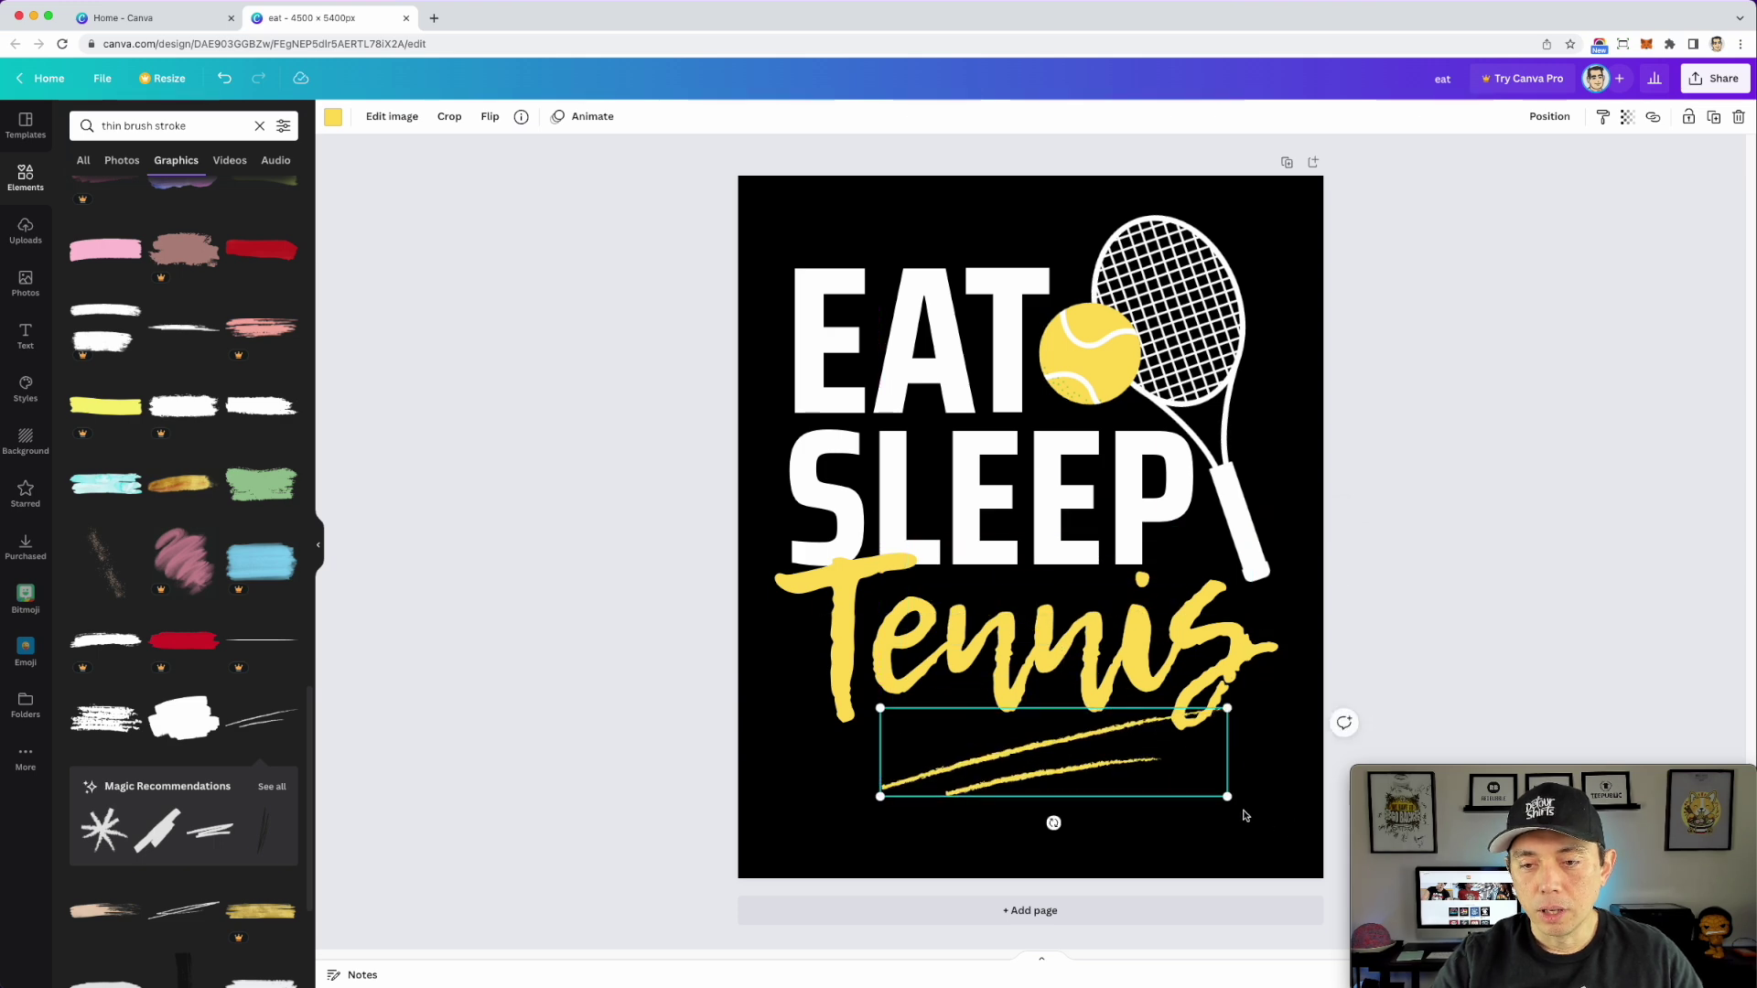
- Rotate the double stroke about 11° clockwise and enlarge it so it underlines nearly the full width of Tennis
mouse_move(1053, 822)
left_mouse_down()
mouse_move(1015, 832)
mouse_move(1039, 821)
left_mouse_up()
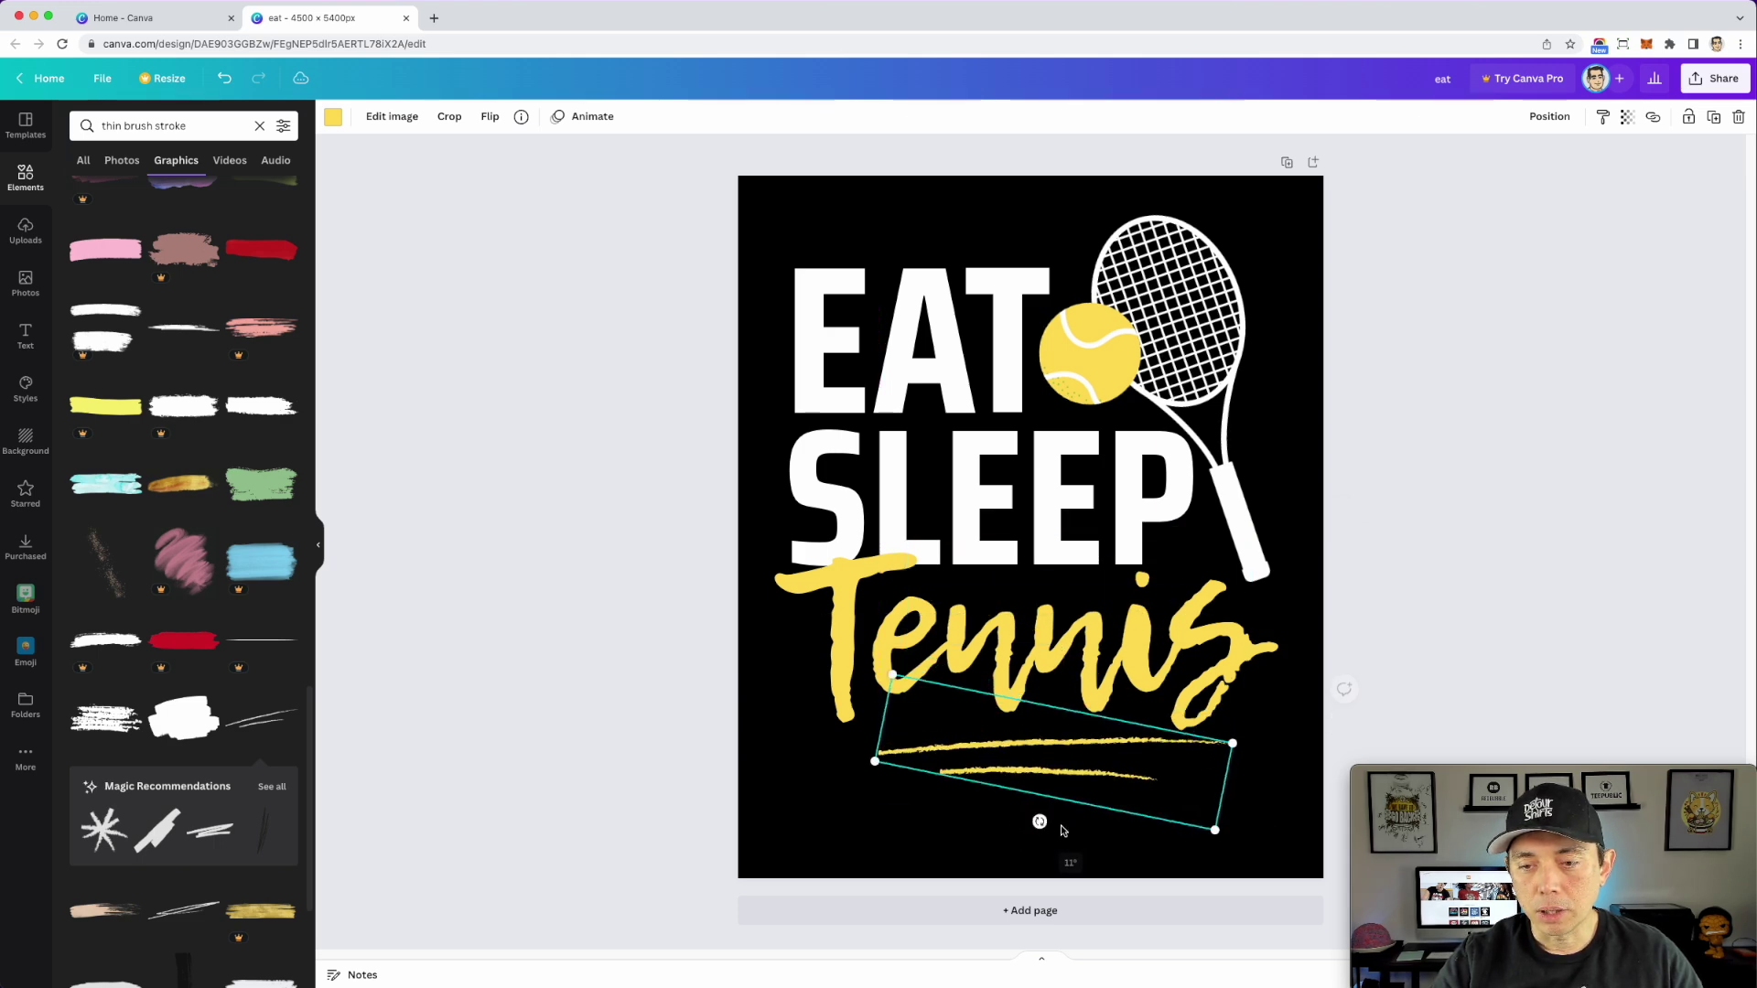
mouse_move(1235, 743)
left_mouse_down()
mouse_move(1342, 723)
mouse_move(1359, 743)
left_mouse_up()
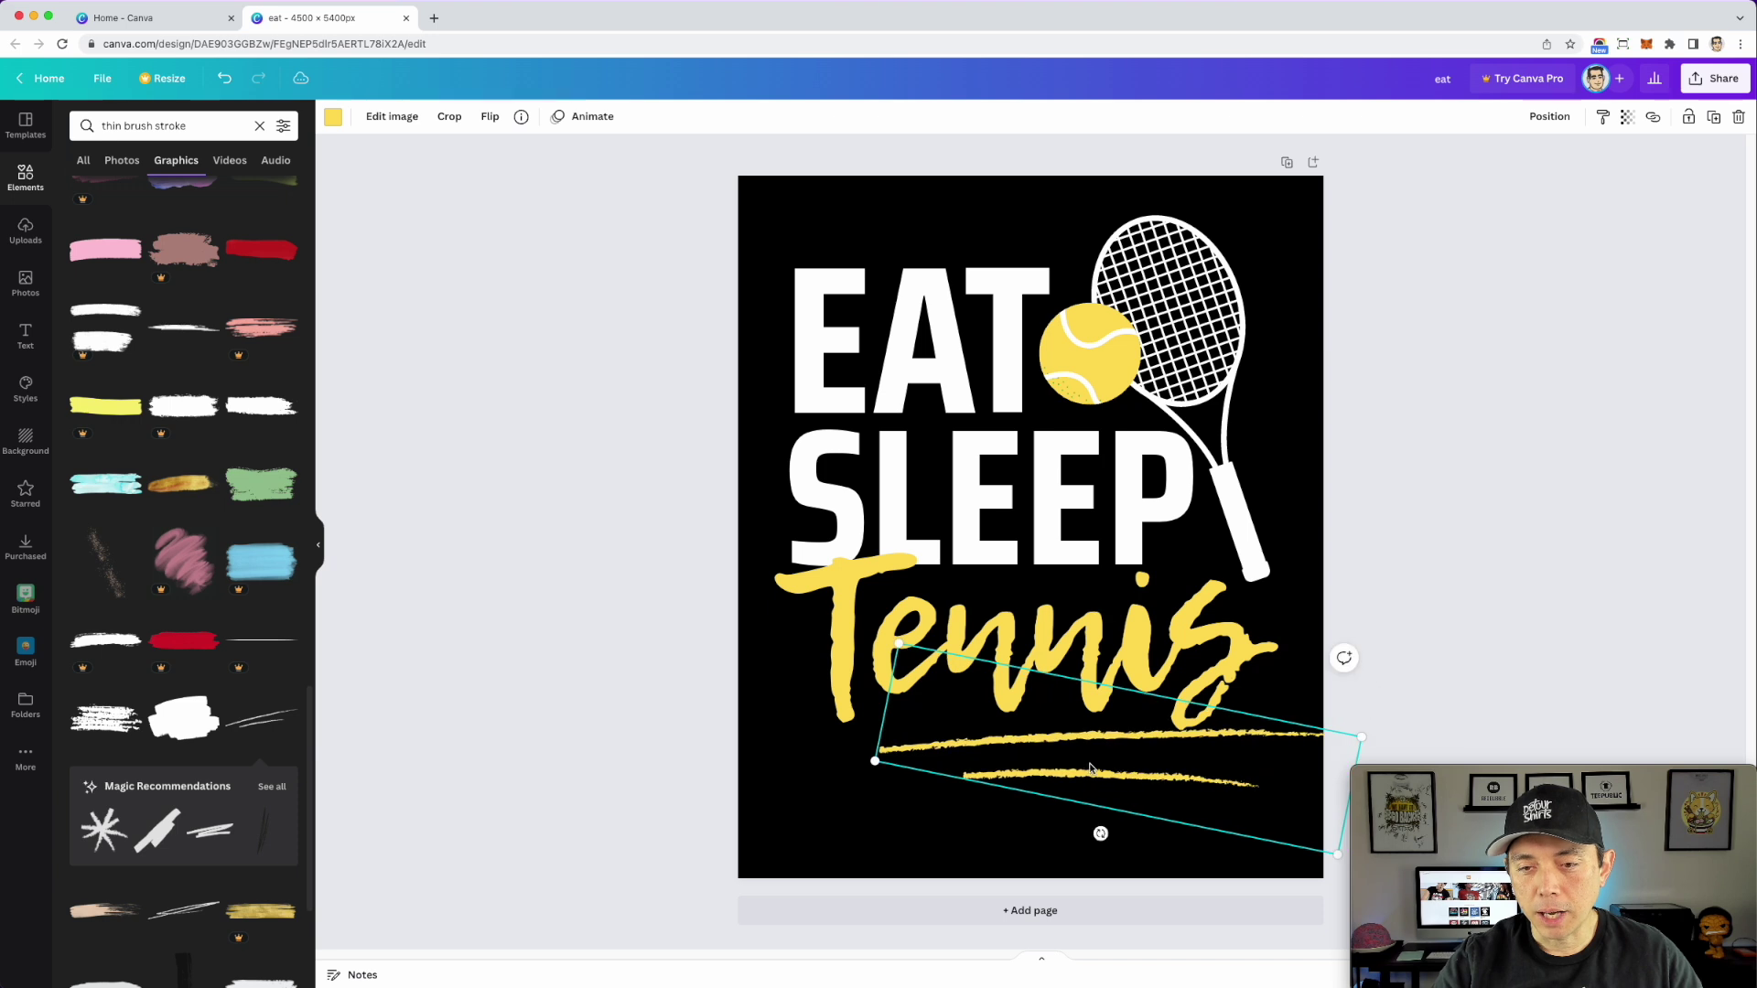
left_click_drag(1085, 752, 1010, 740)
left_click_drag(1269, 855, 1263, 852)
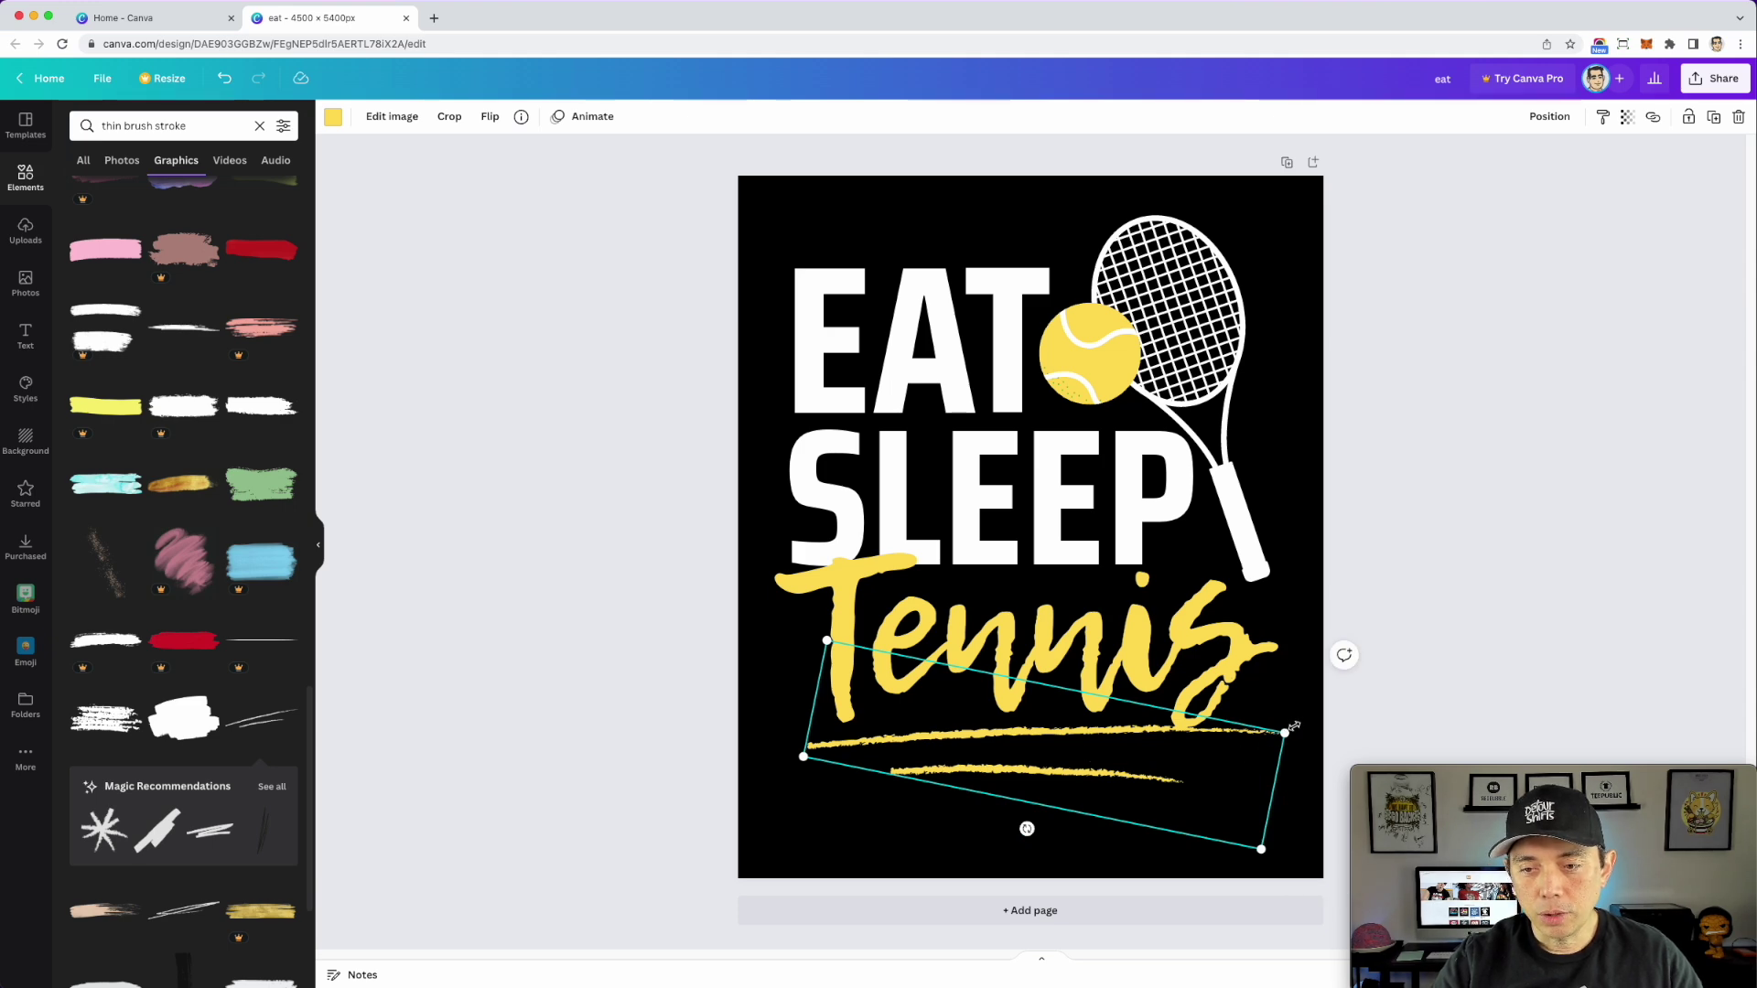
- Try the double stroke turned about half a turn and shifted beneath Tennis, and rotate it back
mouse_move(1025, 830)
left_mouse_down()
mouse_move(866, 756)
mouse_move(1053, 624)
left_mouse_up()
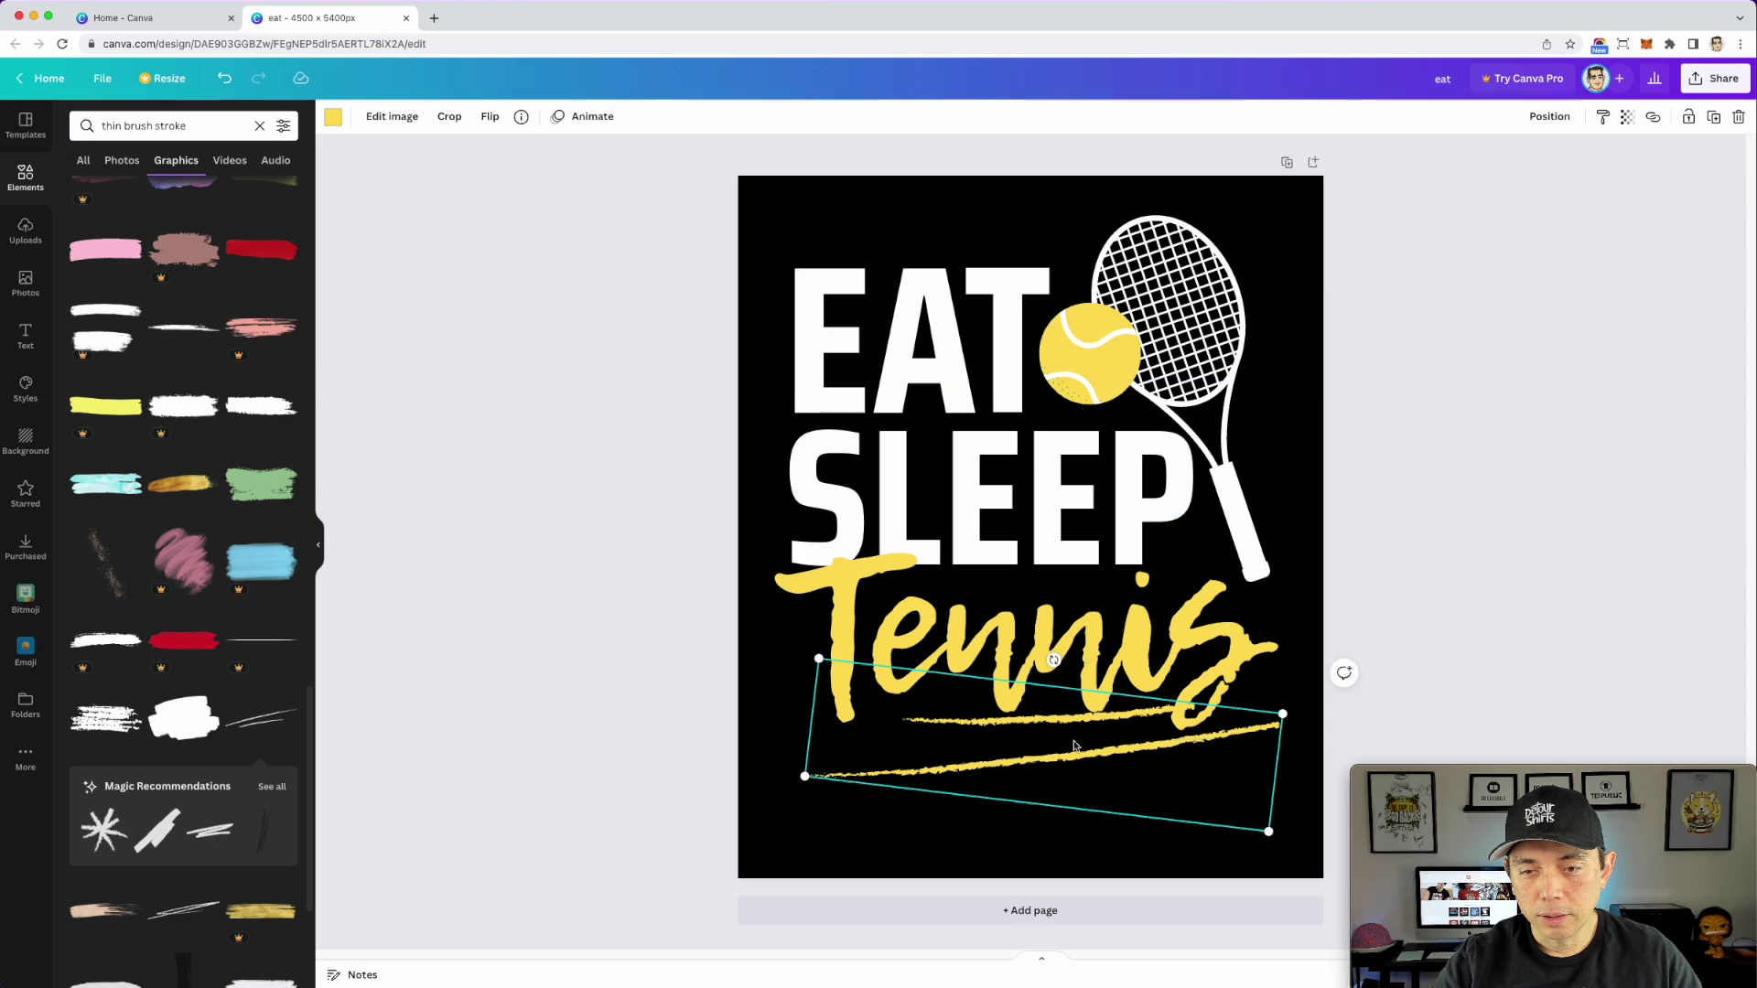
left_click_drag(1068, 758, 1024, 769)
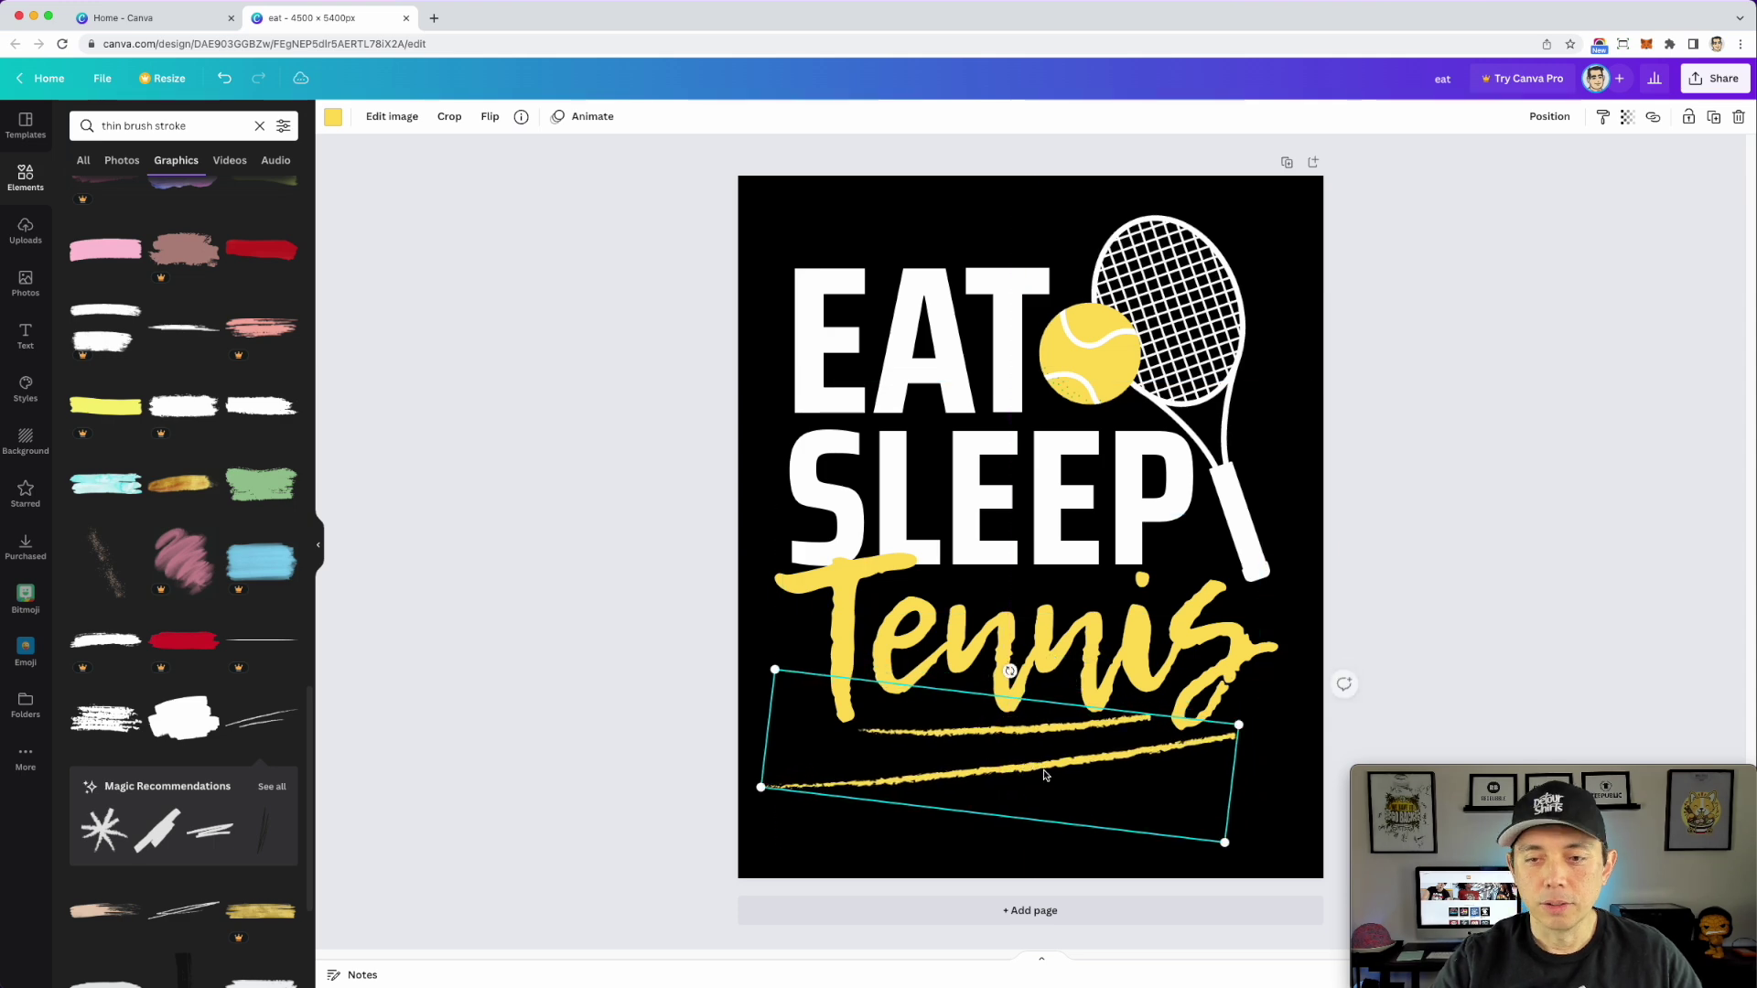
left_click(1392, 558)
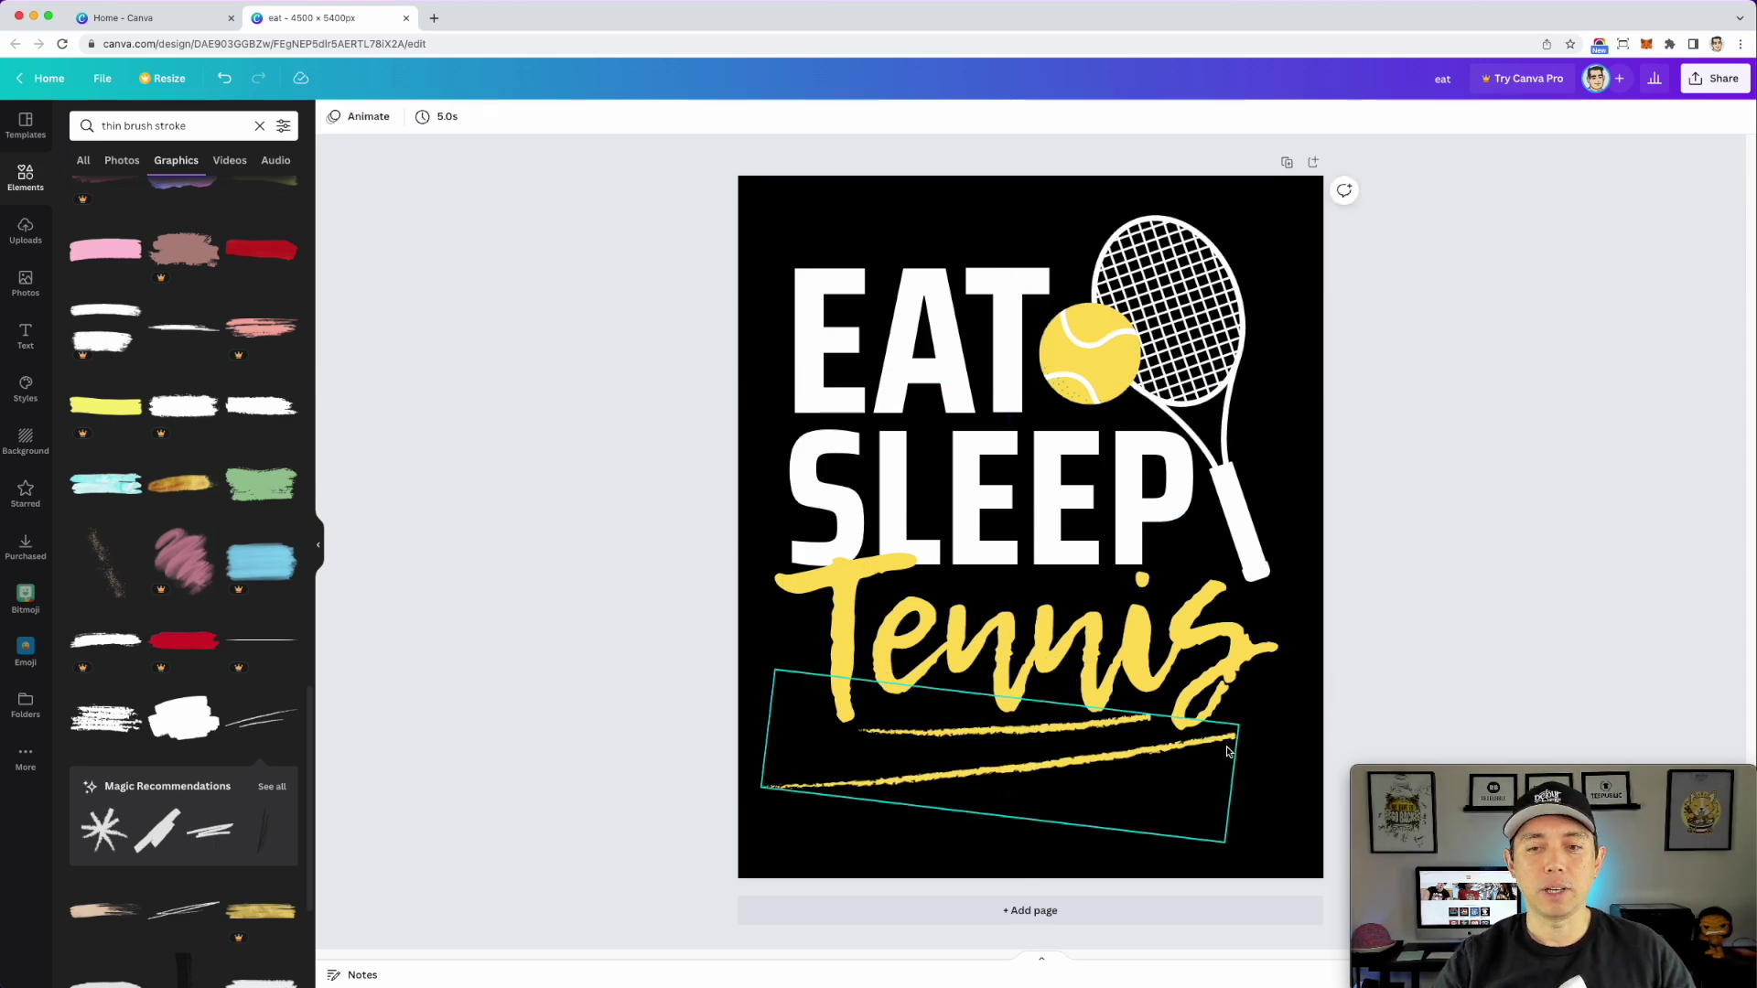
left_click_drag(1132, 758, 1175, 747)
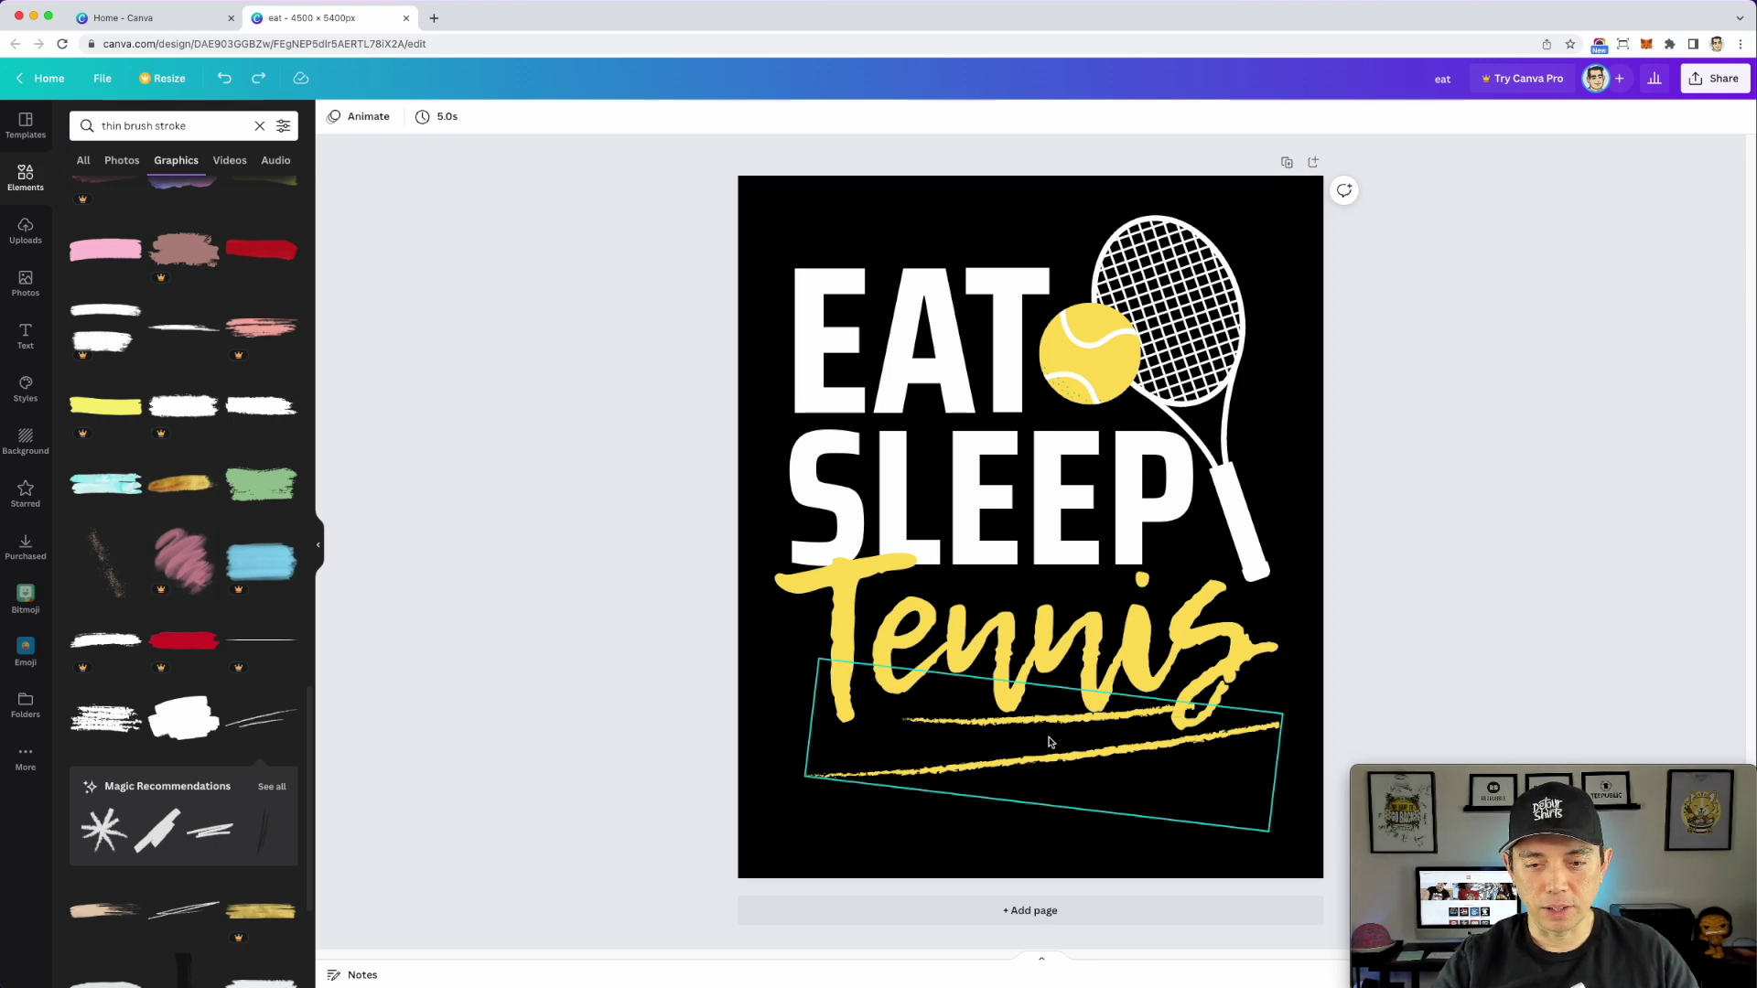
mouse_move(1053, 659)
left_mouse_down()
mouse_move(1263, 757)
mouse_move(1046, 800)
mouse_move(1020, 770)
left_mouse_up()
- Fine-tune the double stroke's size and placement so its longer line sits directly under Tennis, with the shorter line below
left_click_drag(1276, 803, 1210, 787)
mouse_move(1022, 807)
left_mouse_down()
mouse_move(990, 822)
mouse_move(1003, 739)
left_mouse_up()
left_click_drag(1199, 829, 1252, 844)
left_click_drag(1101, 770, 1102, 769)
left_click(1433, 546)
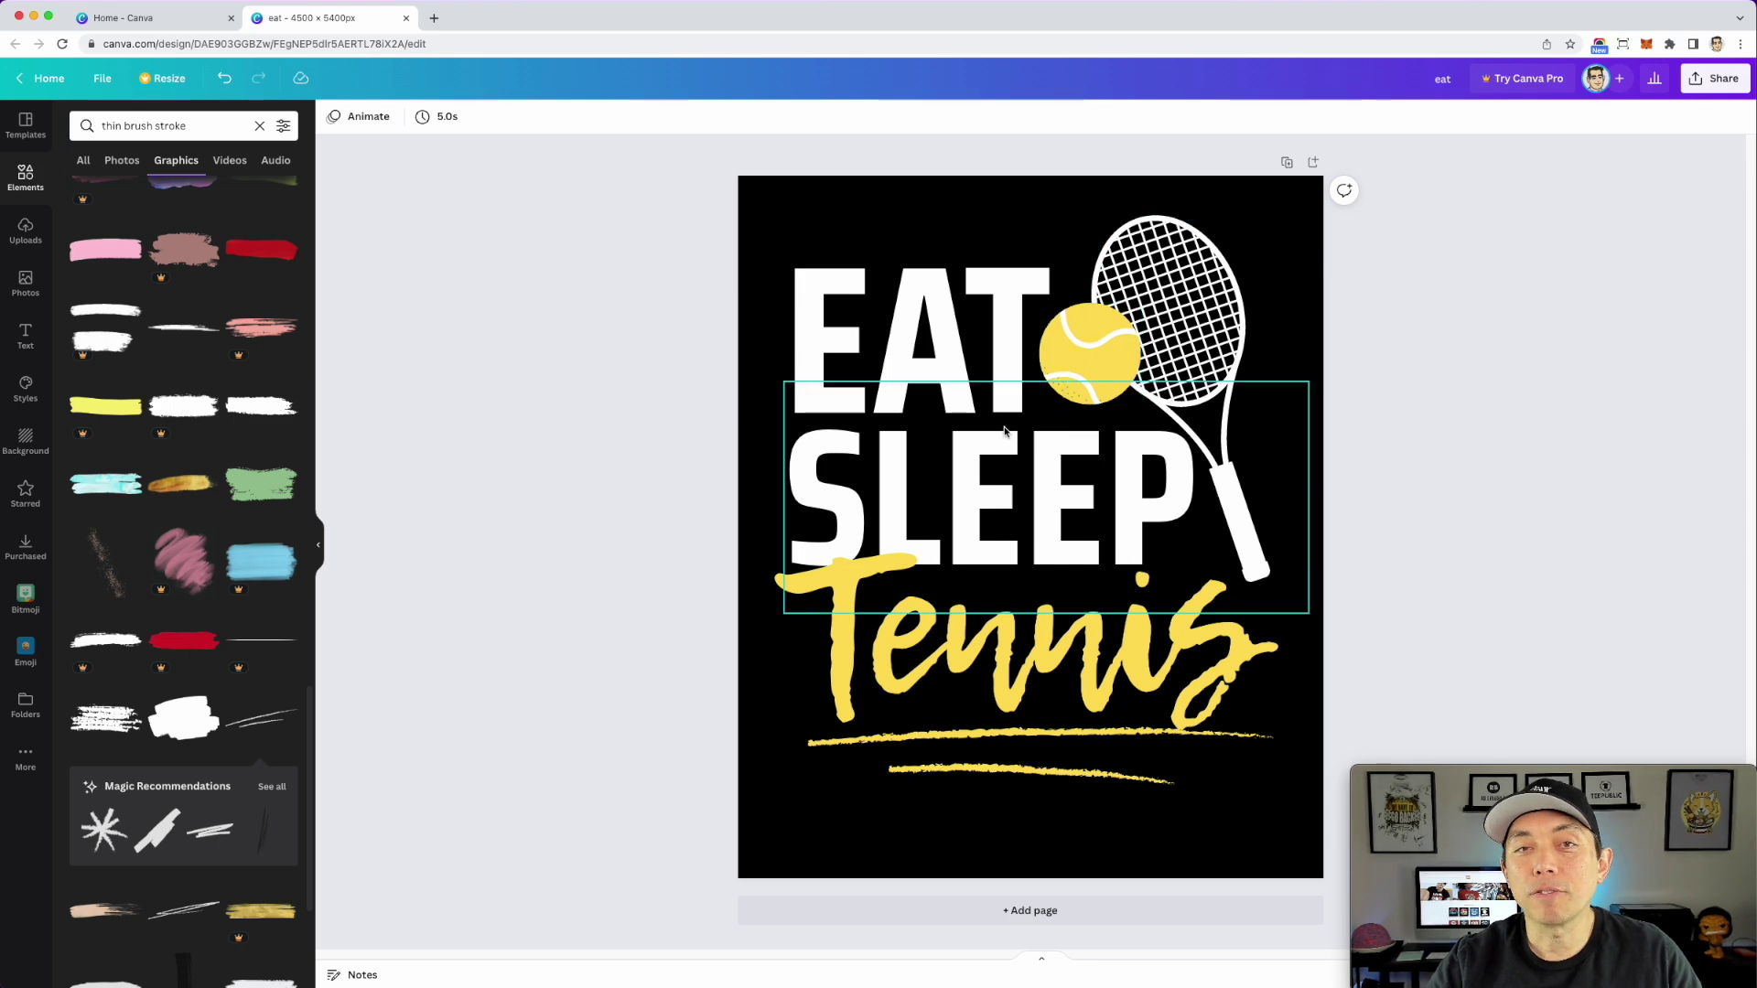
- Enlarge the white tennis racket slightly so its handle reaches a little further down beside SLEEP
left_click(1222, 339)
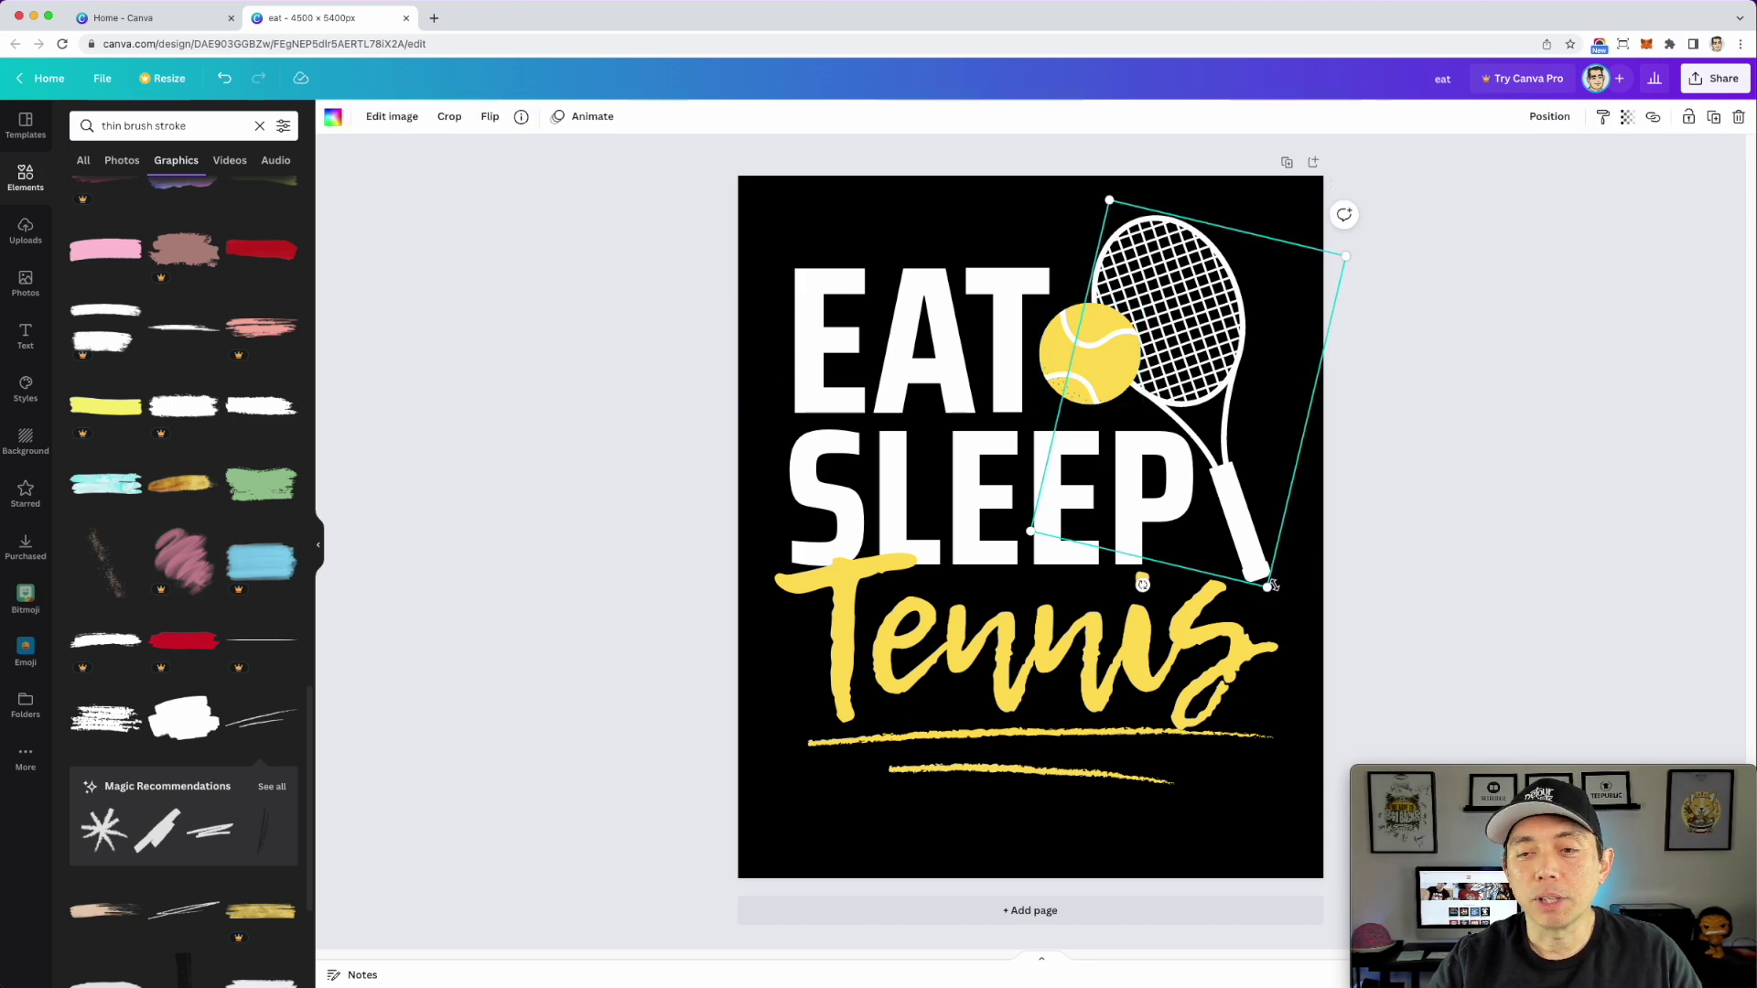
left_click_drag(1270, 592, 1249, 540)
left_click(1483, 419)
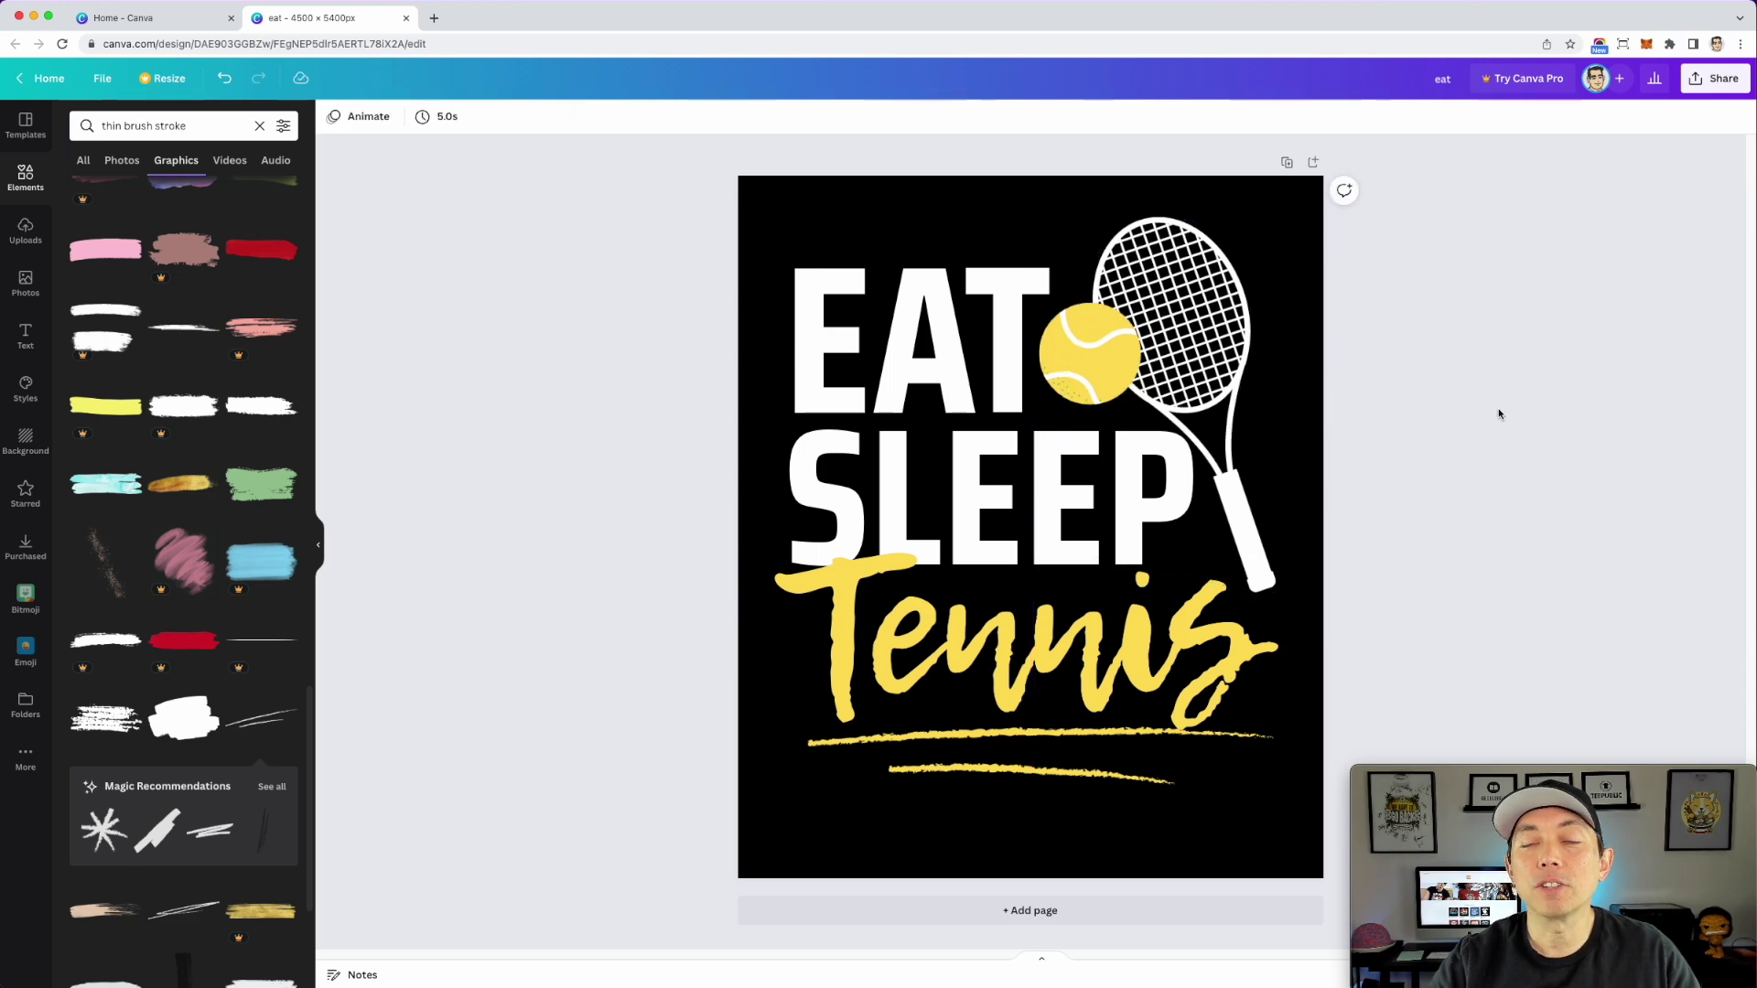